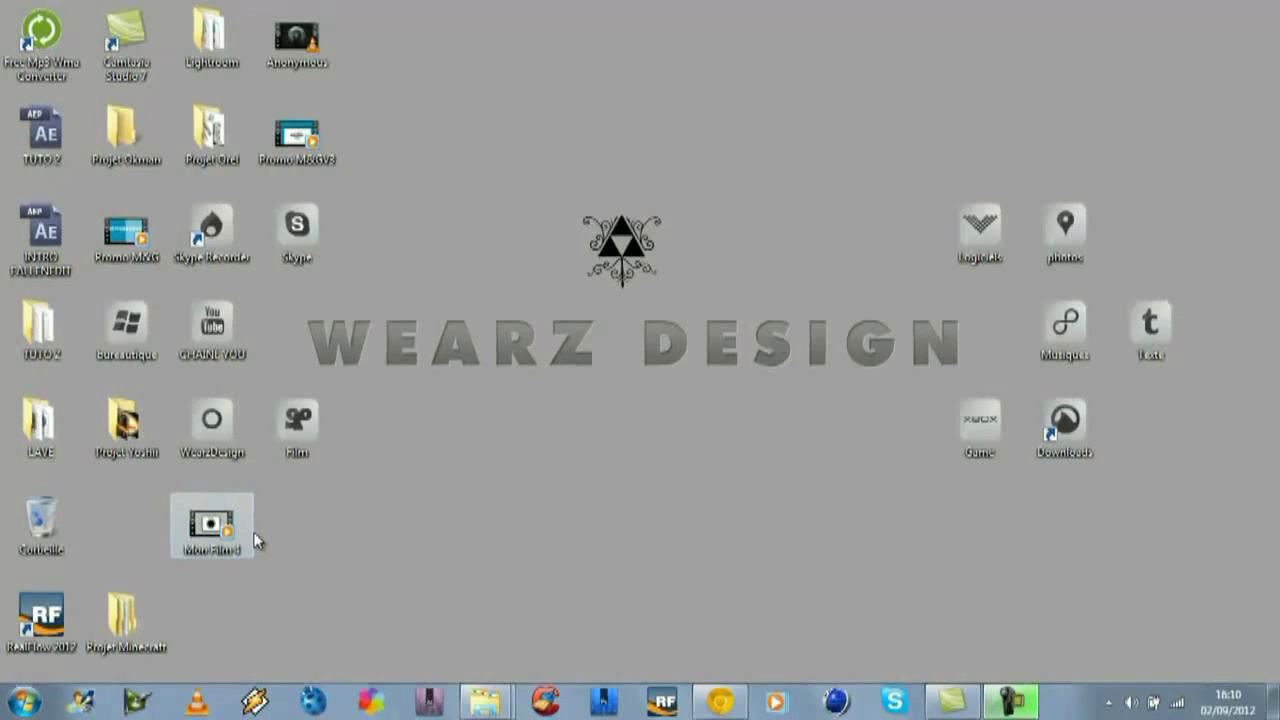
Step: Open the Mon Film 4 video from the desktop in QuickTime Player and play it
{"action": "right_click", "coordinate": [172, 535]}
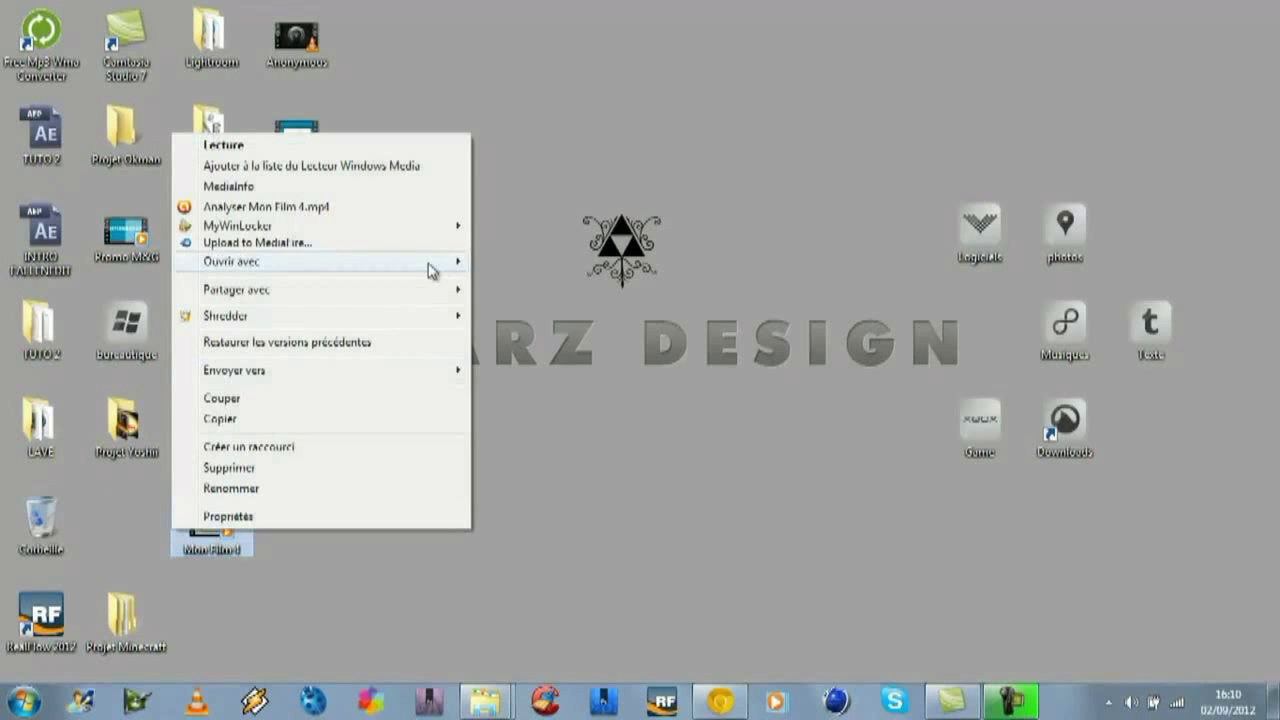
{"action": "mouse_move", "coordinate": [430, 264]}
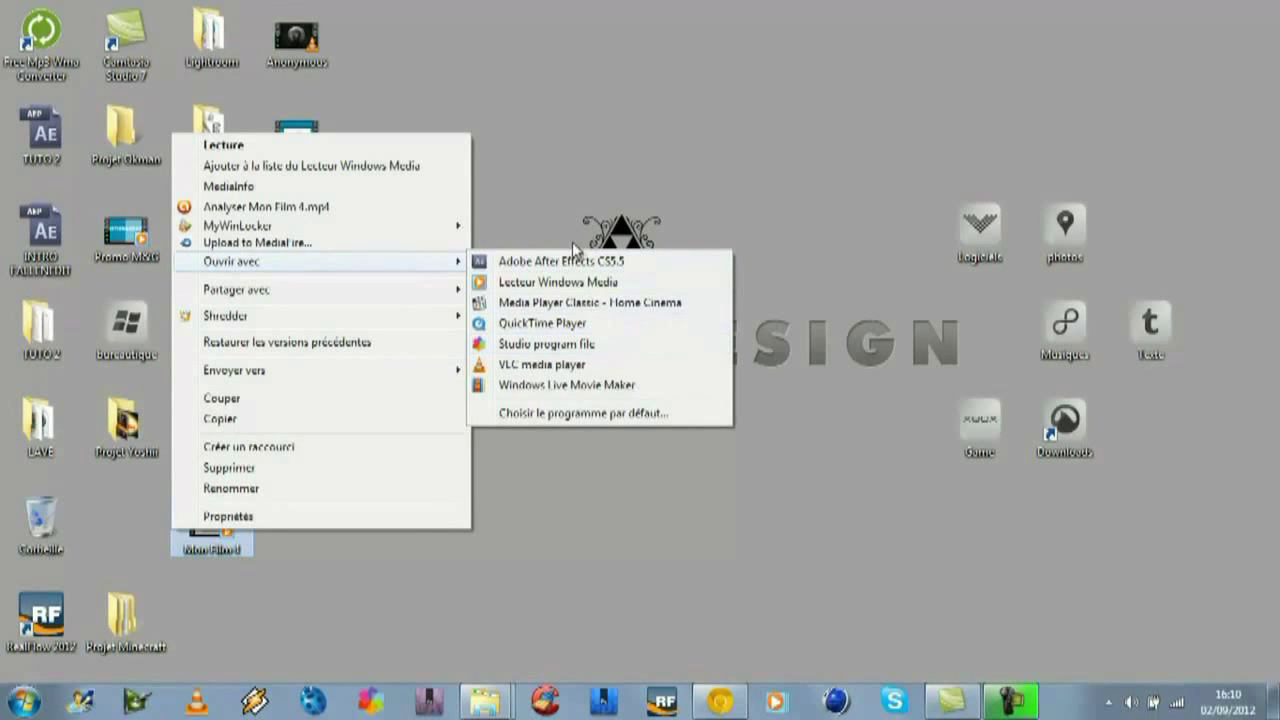
{"action": "left_click", "coordinate": [598, 323]}
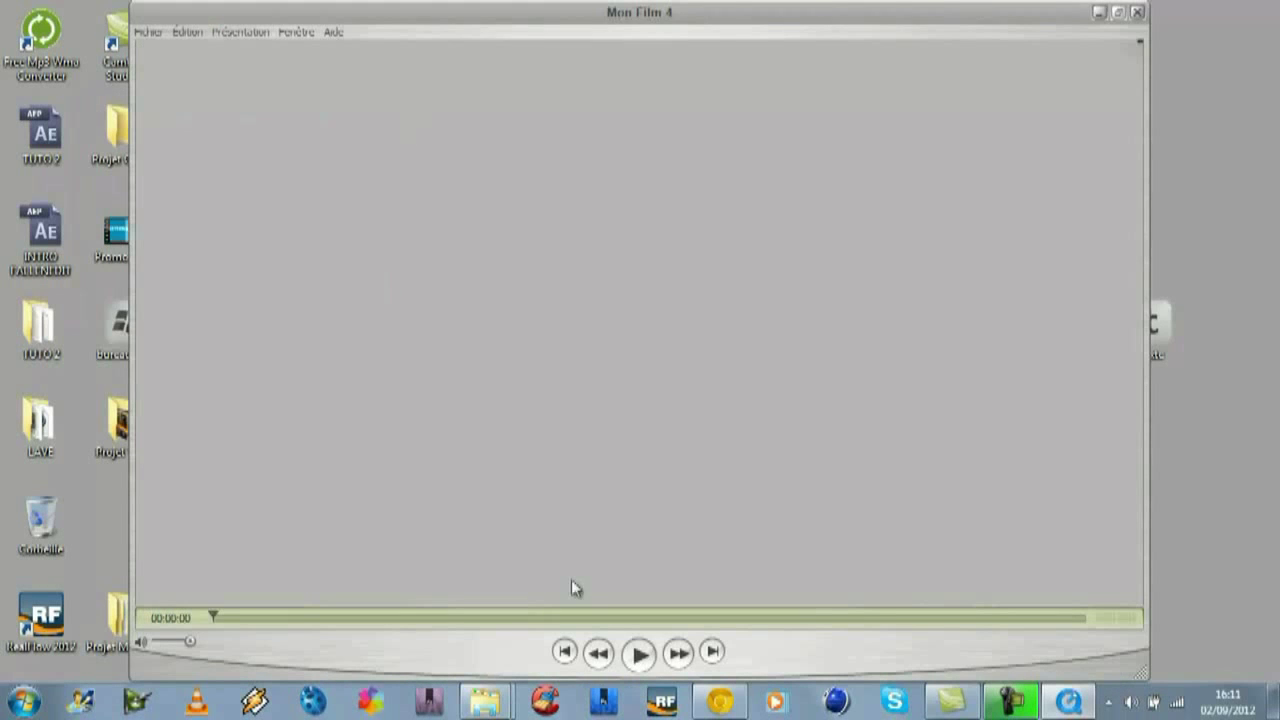
{"action": "left_click", "coordinate": [640, 654]}
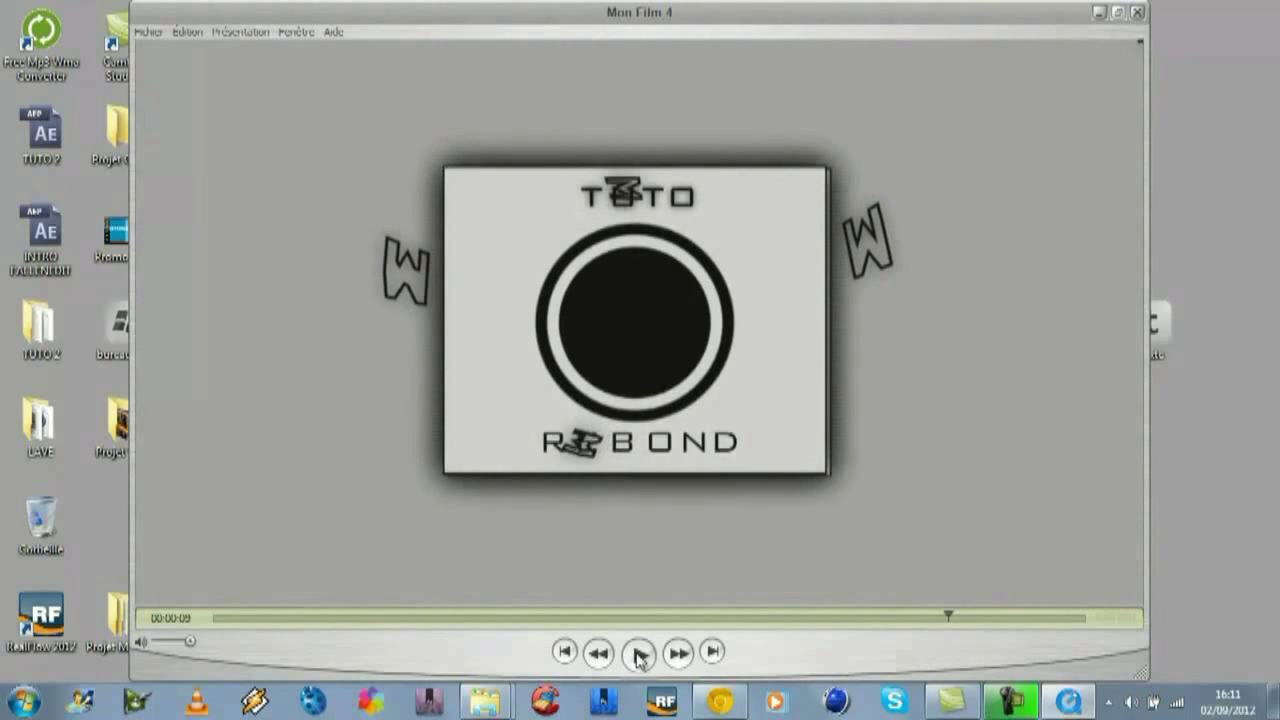
Step: Stop the video, scrub back to its start and forward to about 2 seconds, and close the player
{"action": "left_click", "coordinate": [640, 655]}
{"action": "left_click_drag", "start_coordinate": [949, 617], "coordinate": [242, 608]}
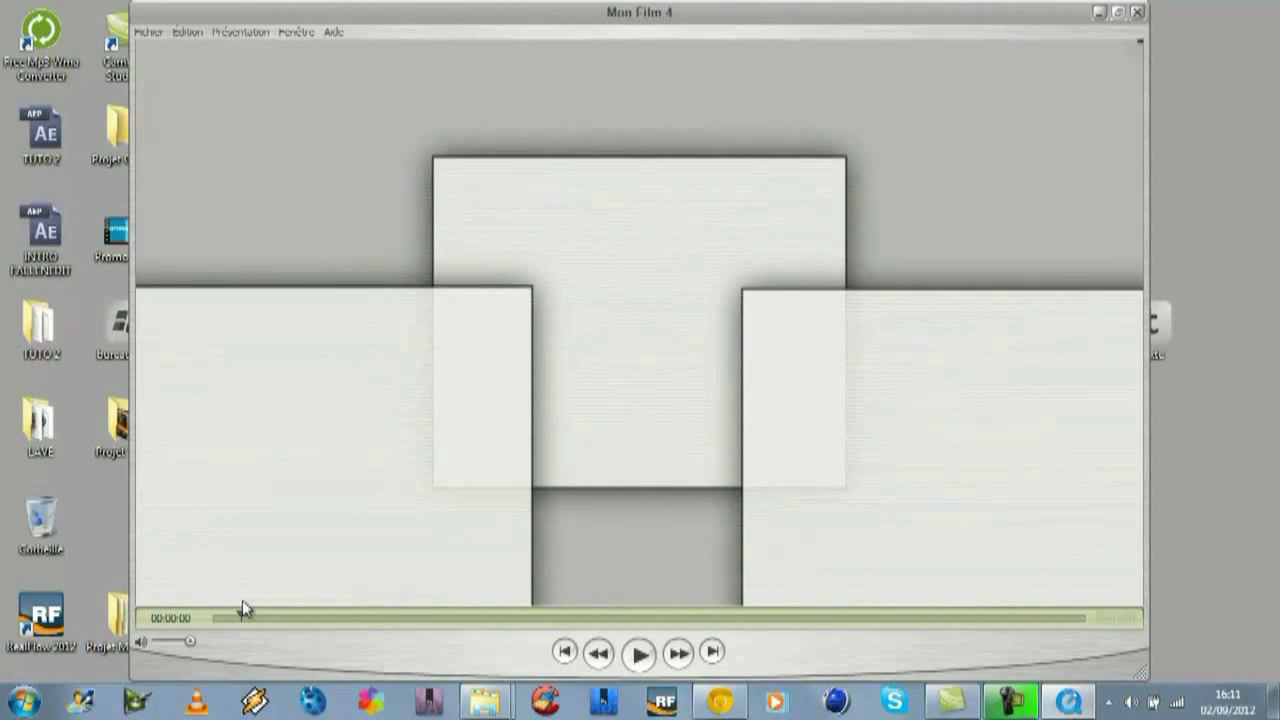
{"action": "left_click_drag", "start_coordinate": [242, 608], "coordinate": [443, 621]}
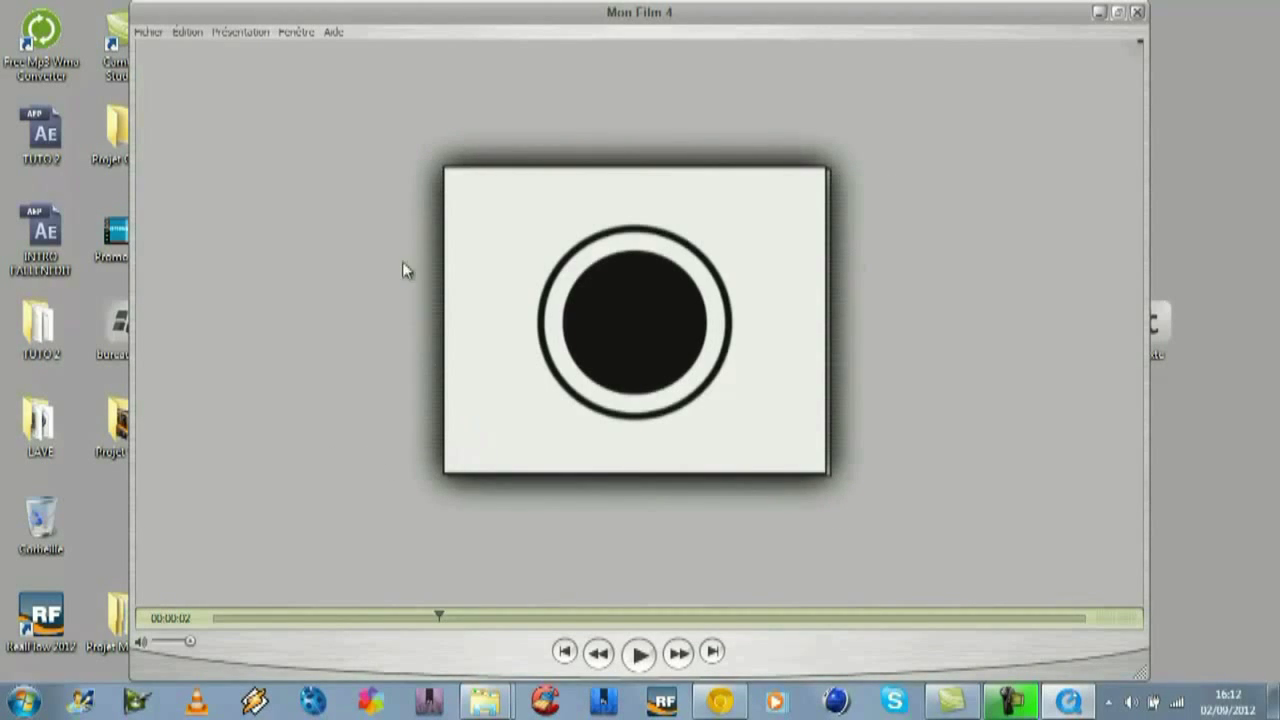
{"action": "left_click", "coordinate": [1138, 13]}
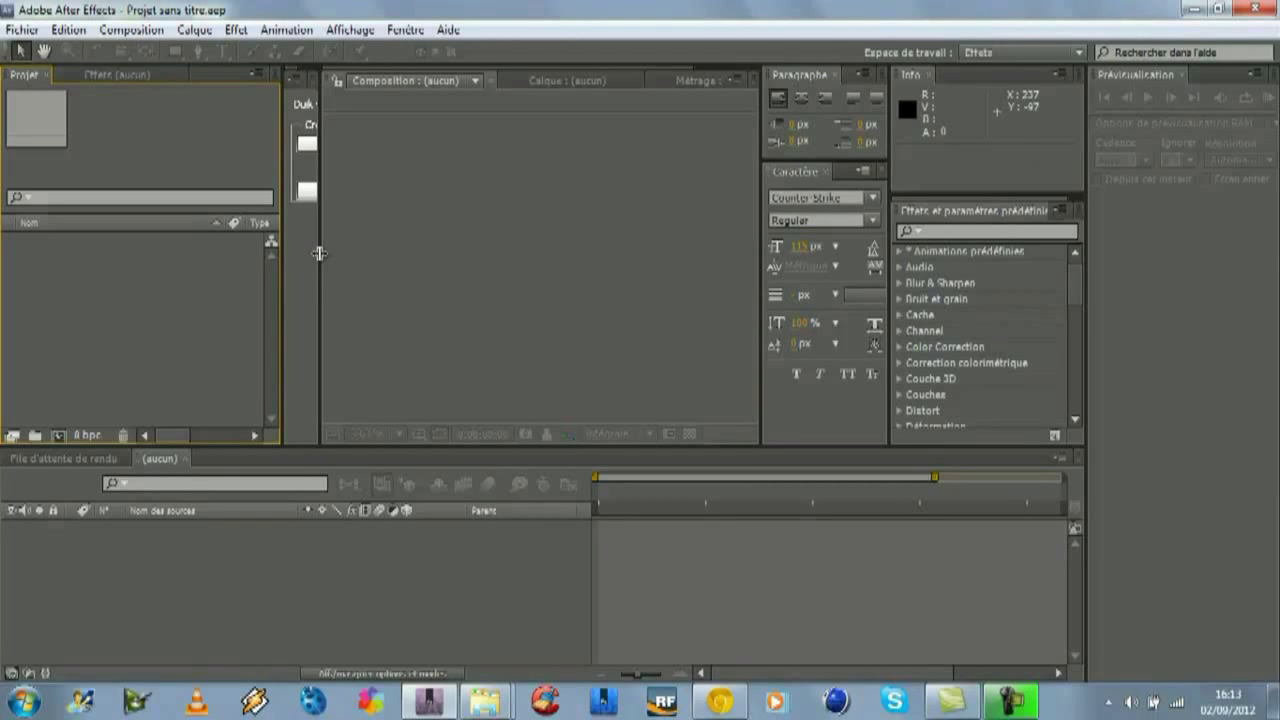
Step: Narrow the Project panel and resize the Duik panel so that all its IK tools fit
{"action": "left_click_drag", "start_coordinate": [319, 253], "coordinate": [543, 307]}
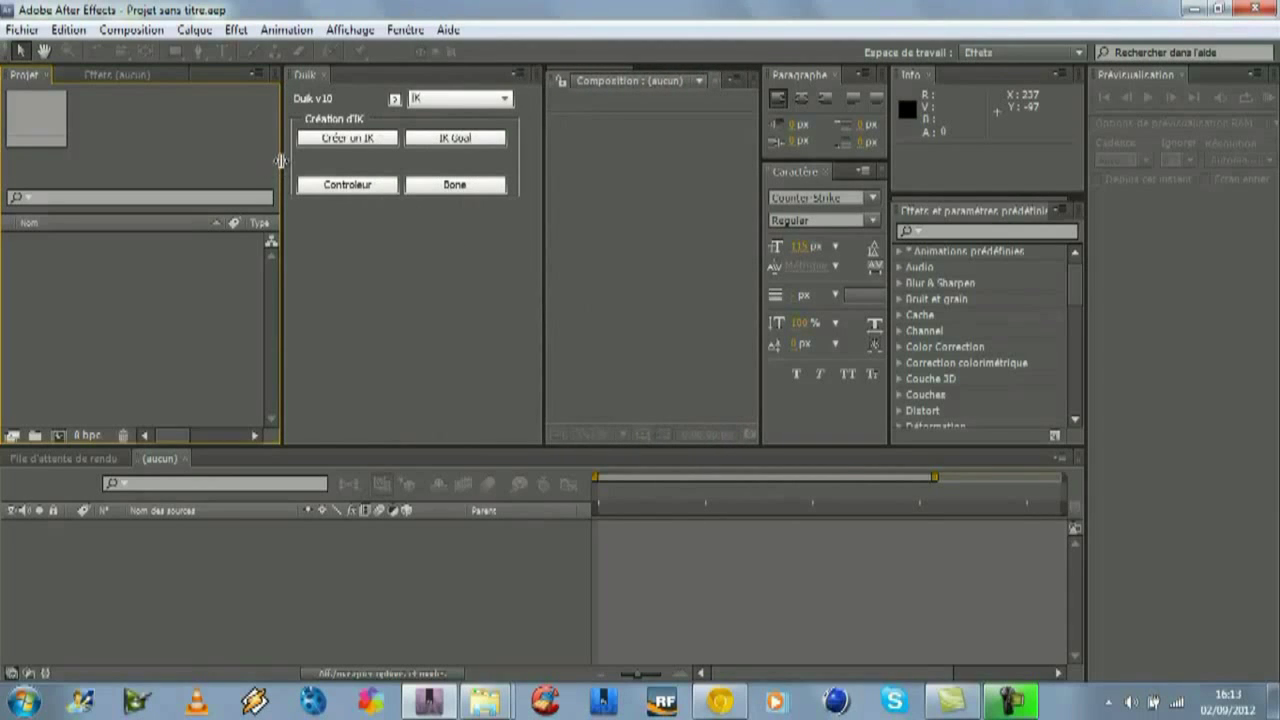
{"action": "left_click_drag", "start_coordinate": [282, 161], "coordinate": [160, 161]}
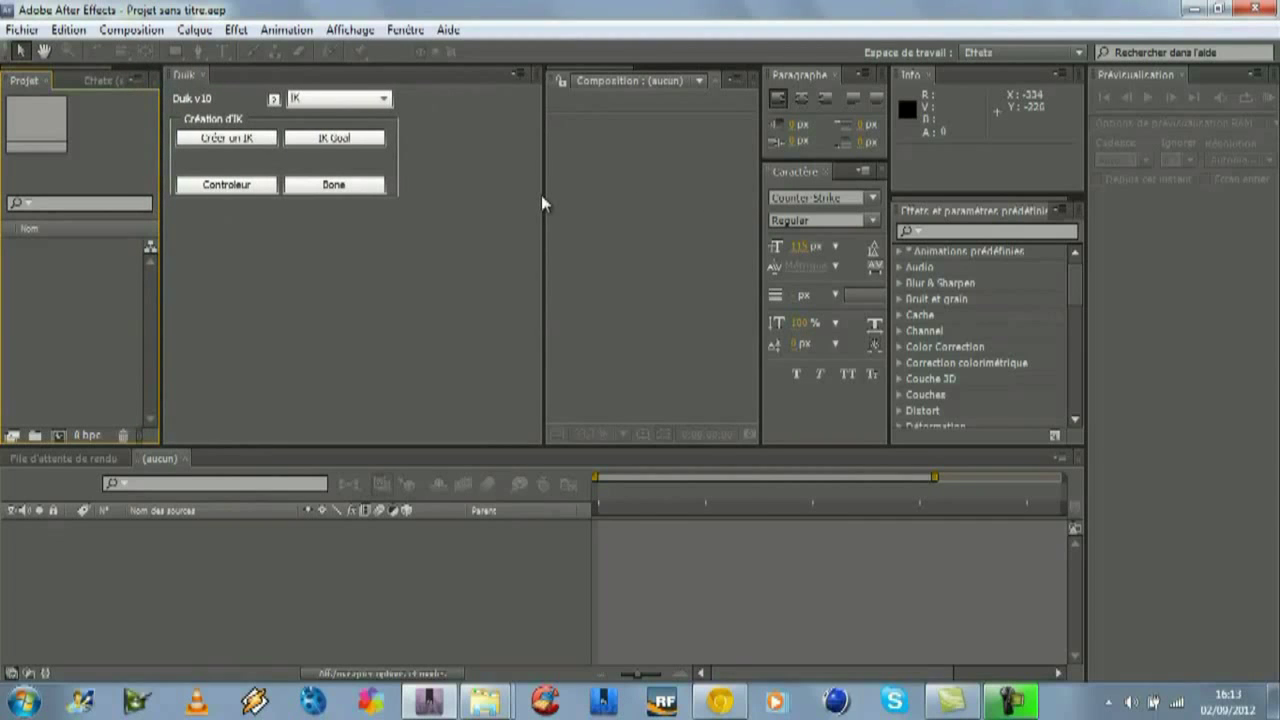
{"action": "left_click_drag", "start_coordinate": [545, 194], "coordinate": [409, 179]}
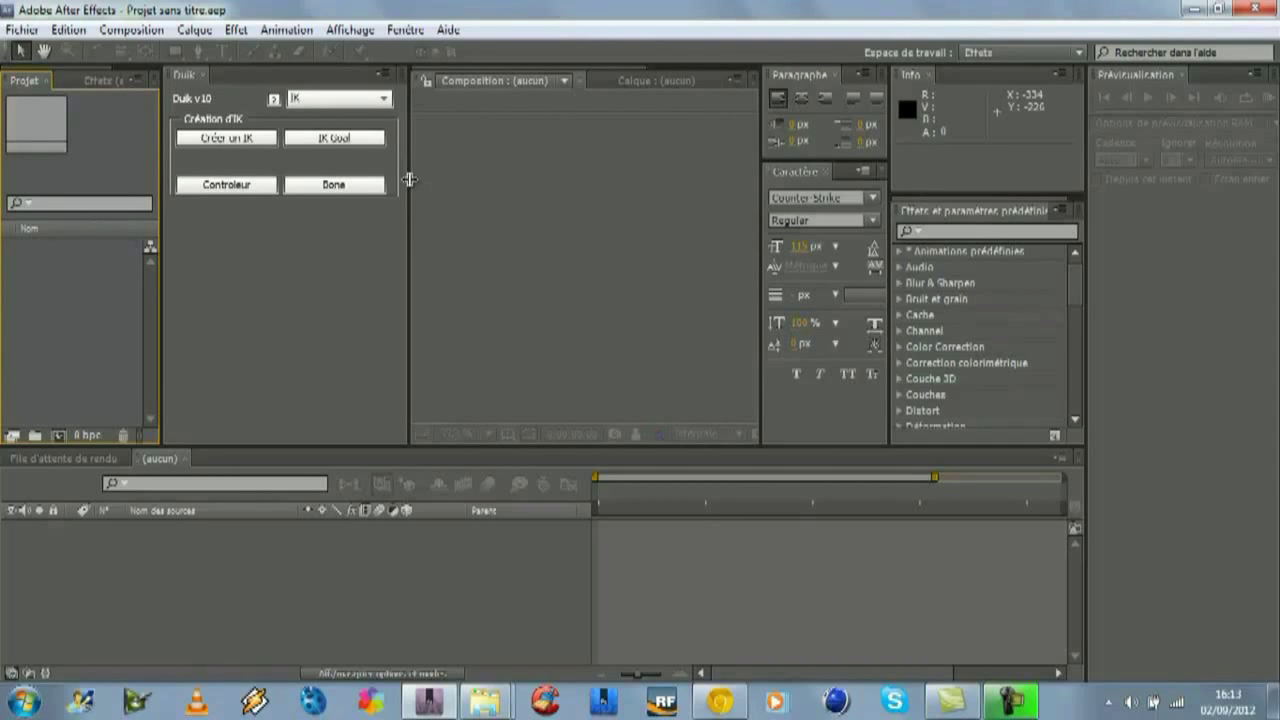
Step: Check the list of available panels for Duik.jsx, and view the Duik web page in the browser before returning to After Effects
{"action": "left_click", "coordinate": [406, 30]}
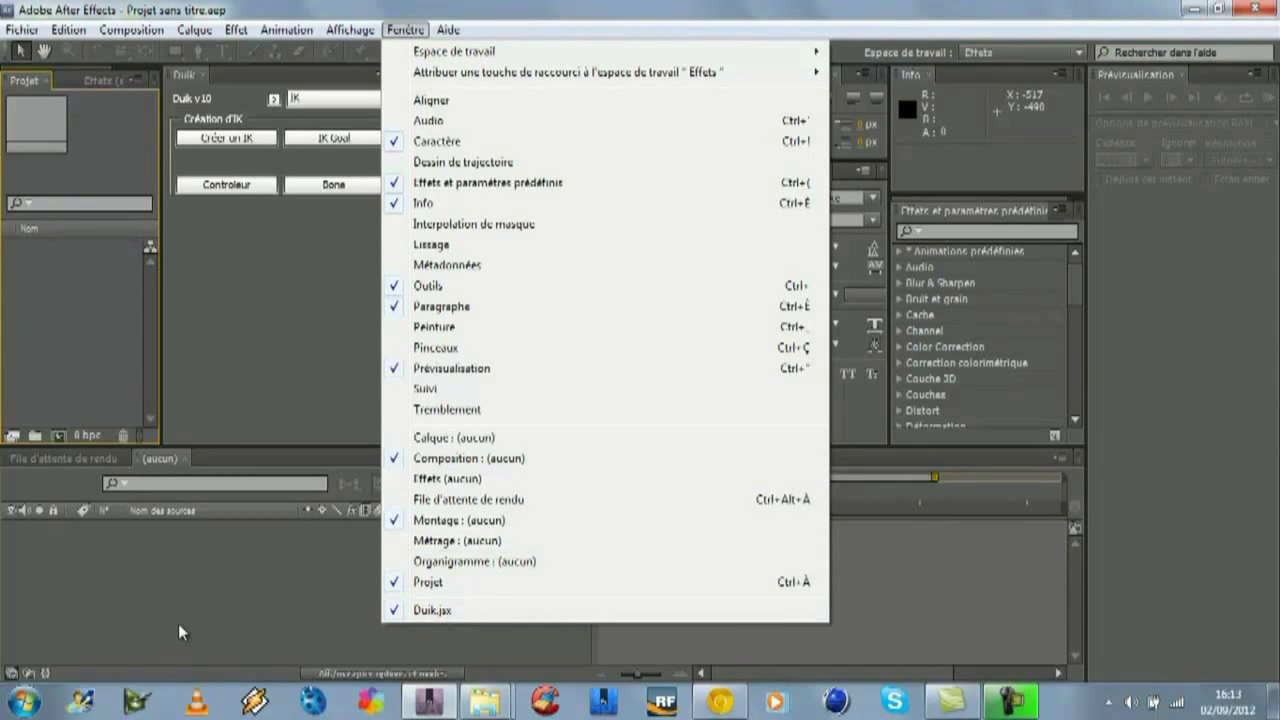
{"action": "left_click", "coordinate": [440, 5]}
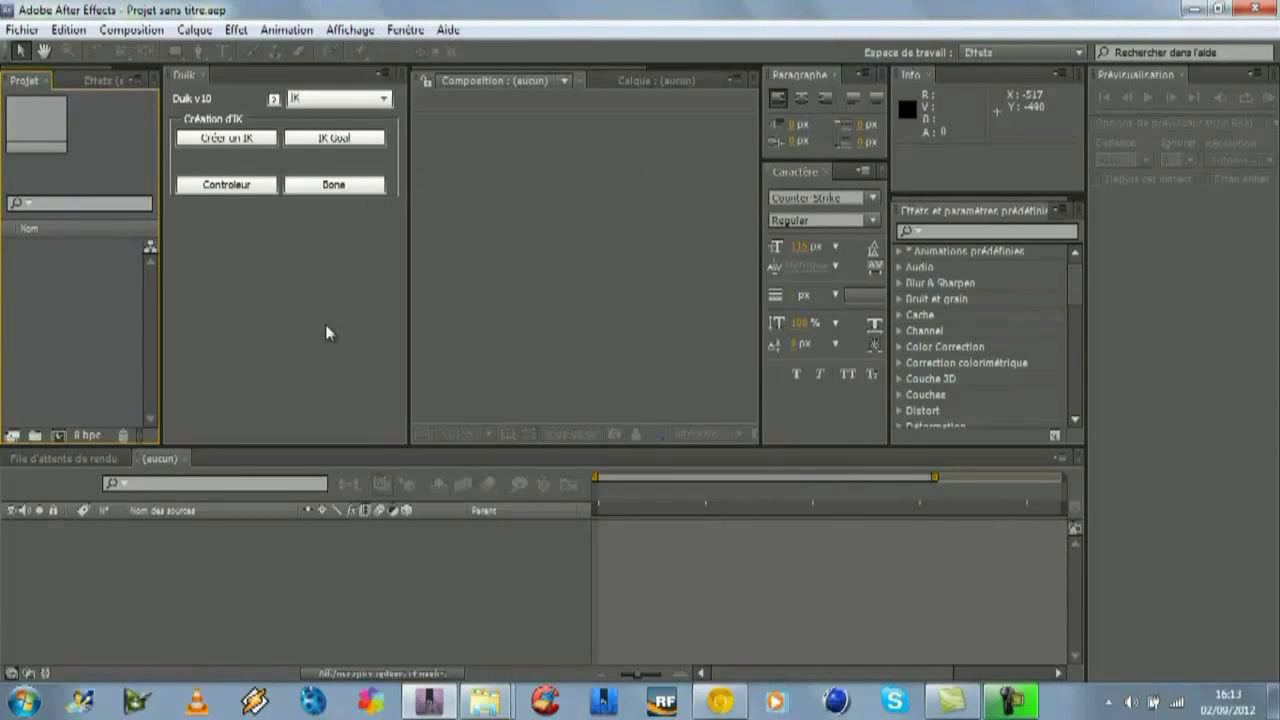
{"action": "left_click", "coordinate": [716, 706]}
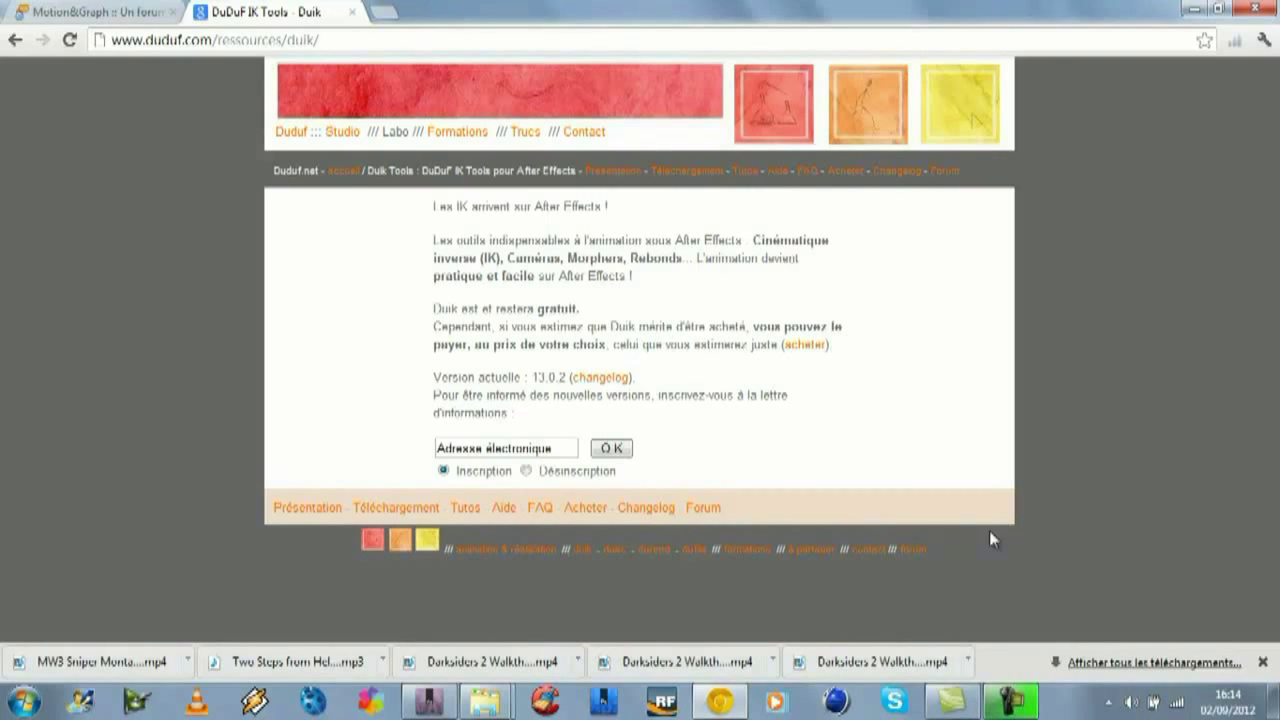
{"action": "left_click", "coordinate": [1193, 12]}
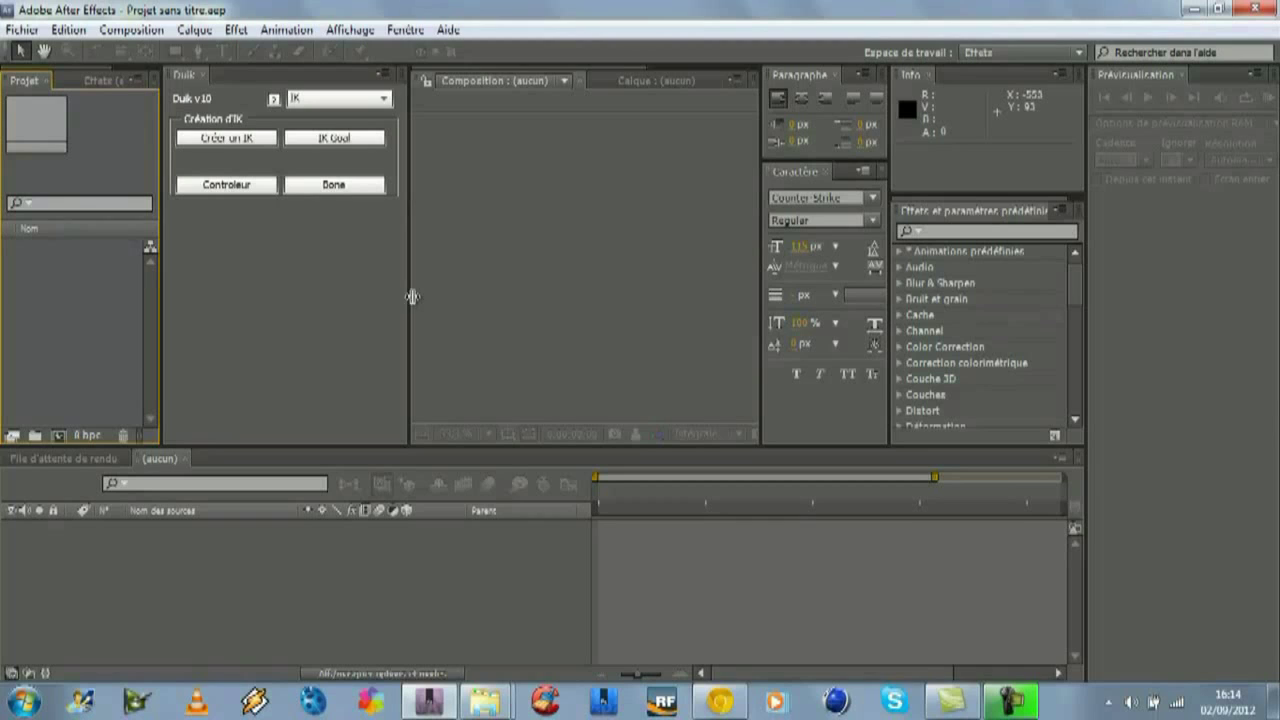
Step: Switch the Duik panel to its Animation tools and shrink the panel to free space for the composition view
{"action": "mouse_move", "coordinate": [411, 296]}
{"action": "left_mouse_down"}
{"action": "mouse_move", "coordinate": [389, 314]}
{"action": "mouse_move", "coordinate": [423, 314]}
{"action": "left_mouse_up"}
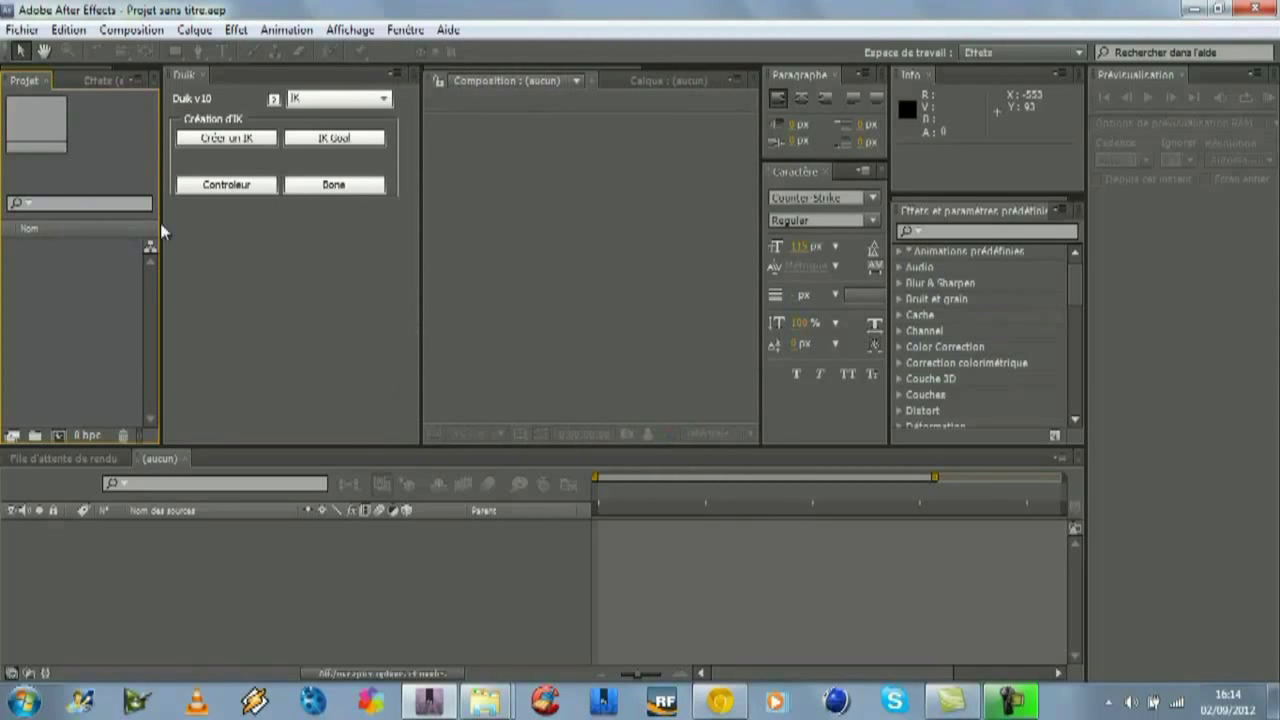
{"action": "left_click", "coordinate": [350, 101]}
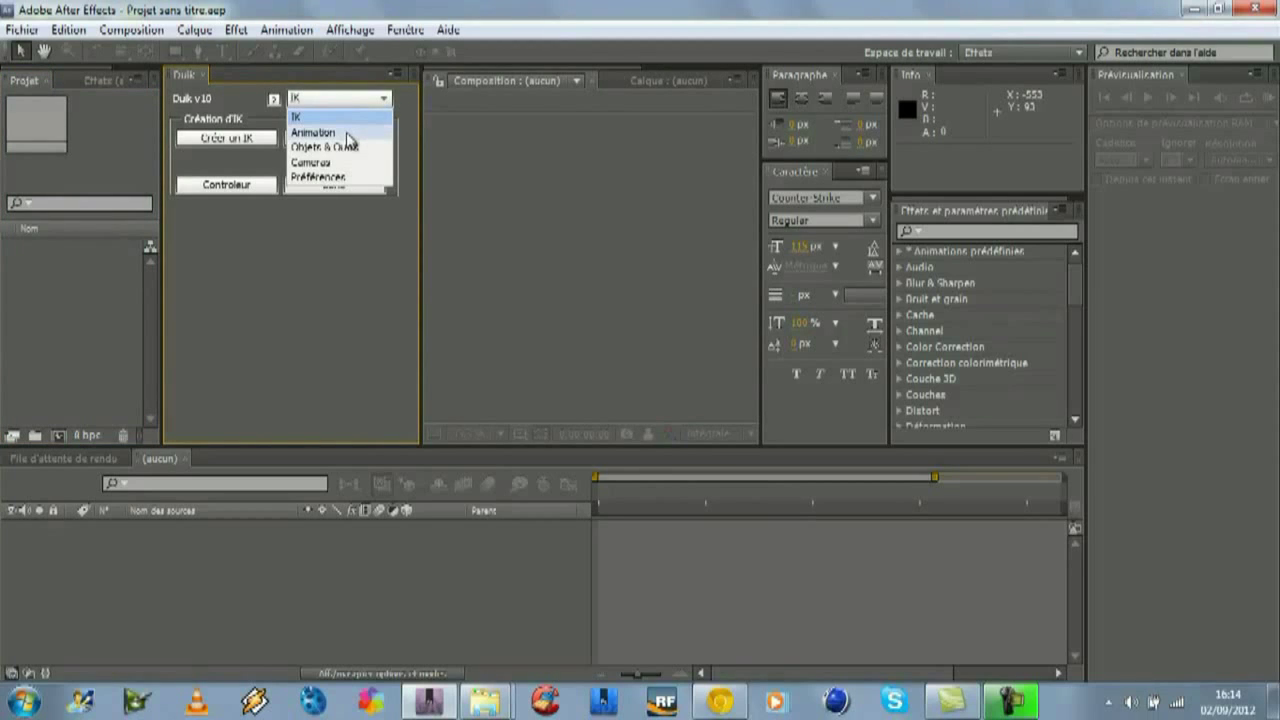
{"action": "left_click", "coordinate": [348, 133]}
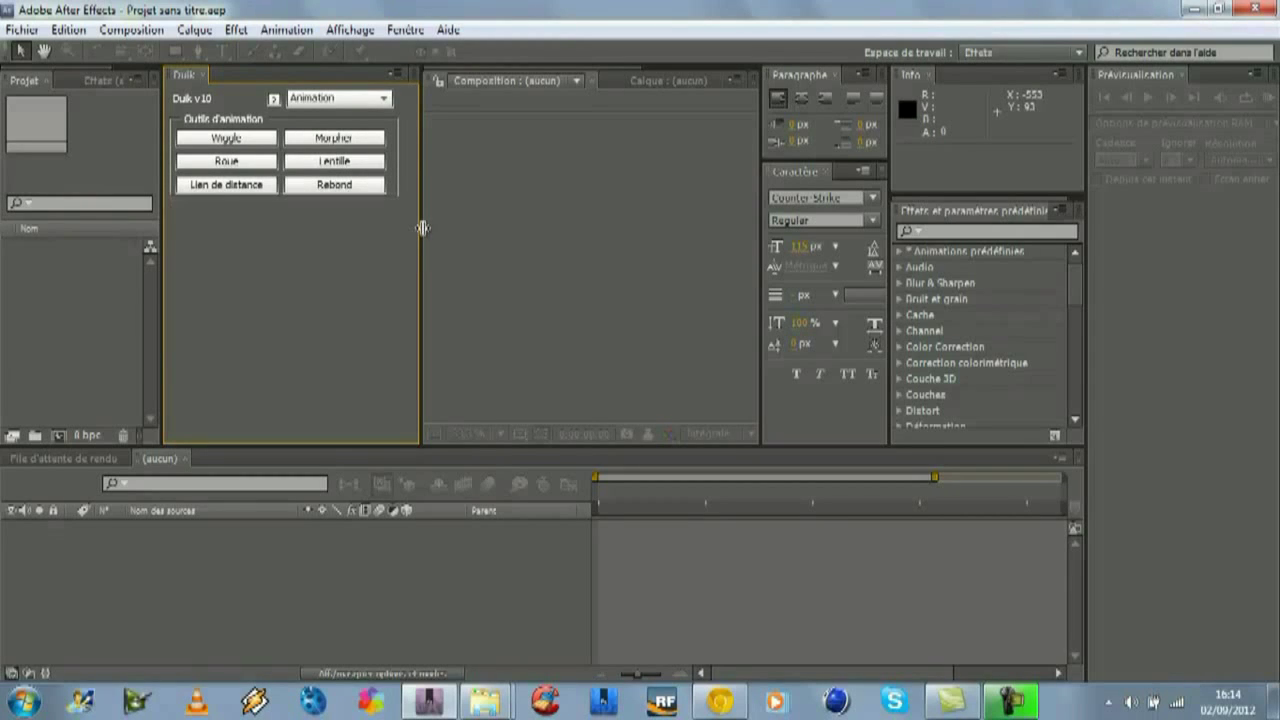
{"action": "mouse_move", "coordinate": [423, 228]}
{"action": "left_mouse_down"}
{"action": "mouse_move", "coordinate": [366, 230]}
{"action": "mouse_move", "coordinate": [427, 236]}
{"action": "left_mouse_up"}
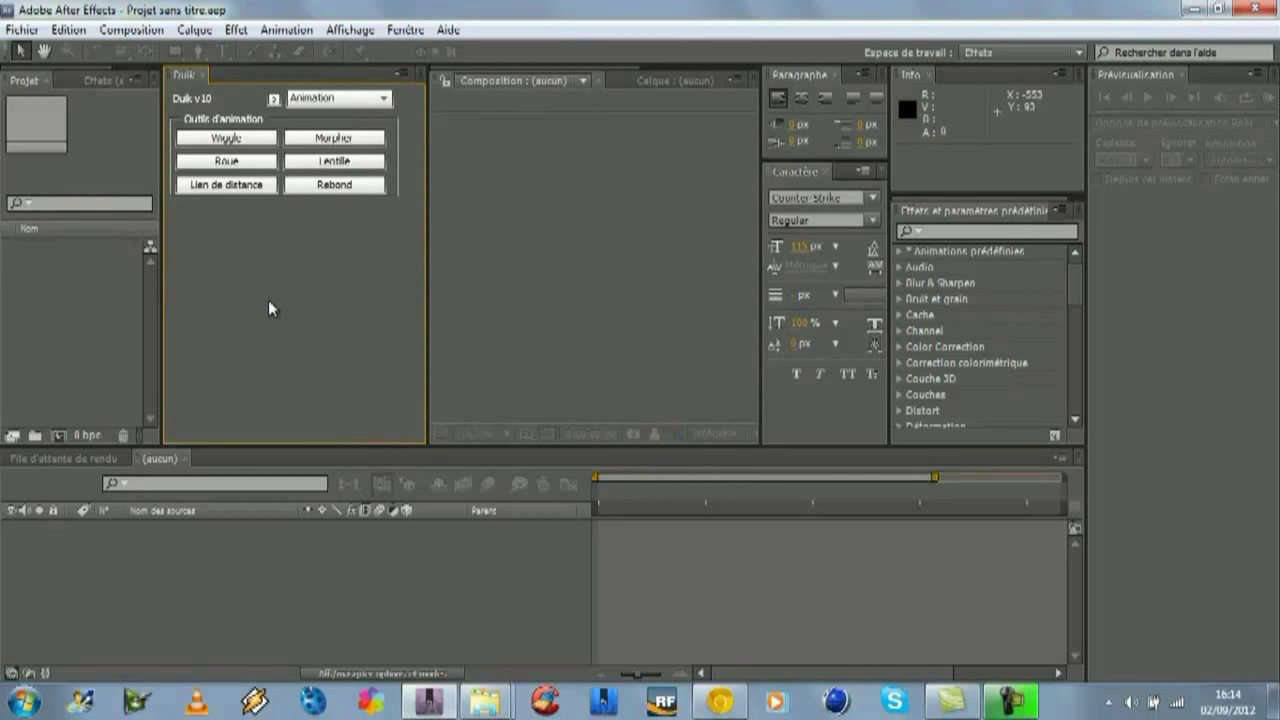
{"action": "left_click_drag", "start_coordinate": [426, 228], "coordinate": [277, 252]}
Step: Create a new composition with the HDV/HDTV 720 29,97 preset at 1280 x 720 px and a duration of 0;00;19;01
{"action": "right_click", "coordinate": [75, 318]}
{"action": "left_click", "coordinate": [106, 322]}
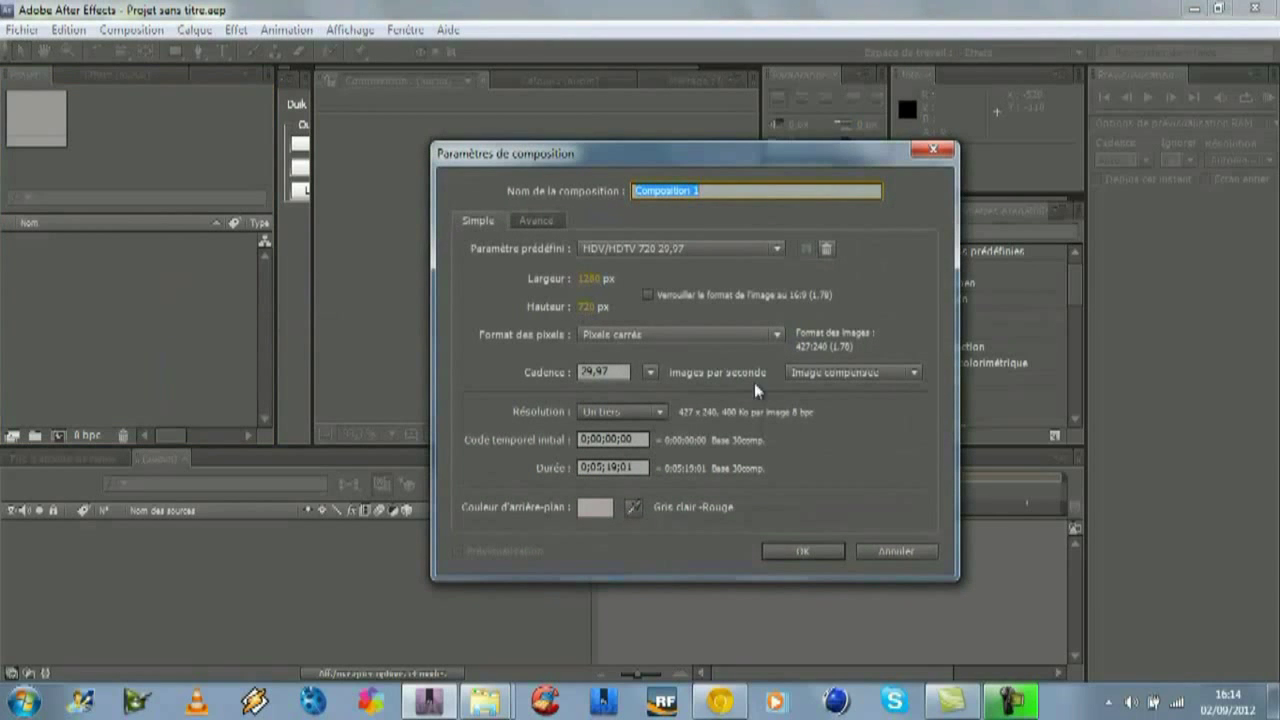
{"action": "left_click", "coordinate": [605, 467]}
{"action": "type", "text": "00"}
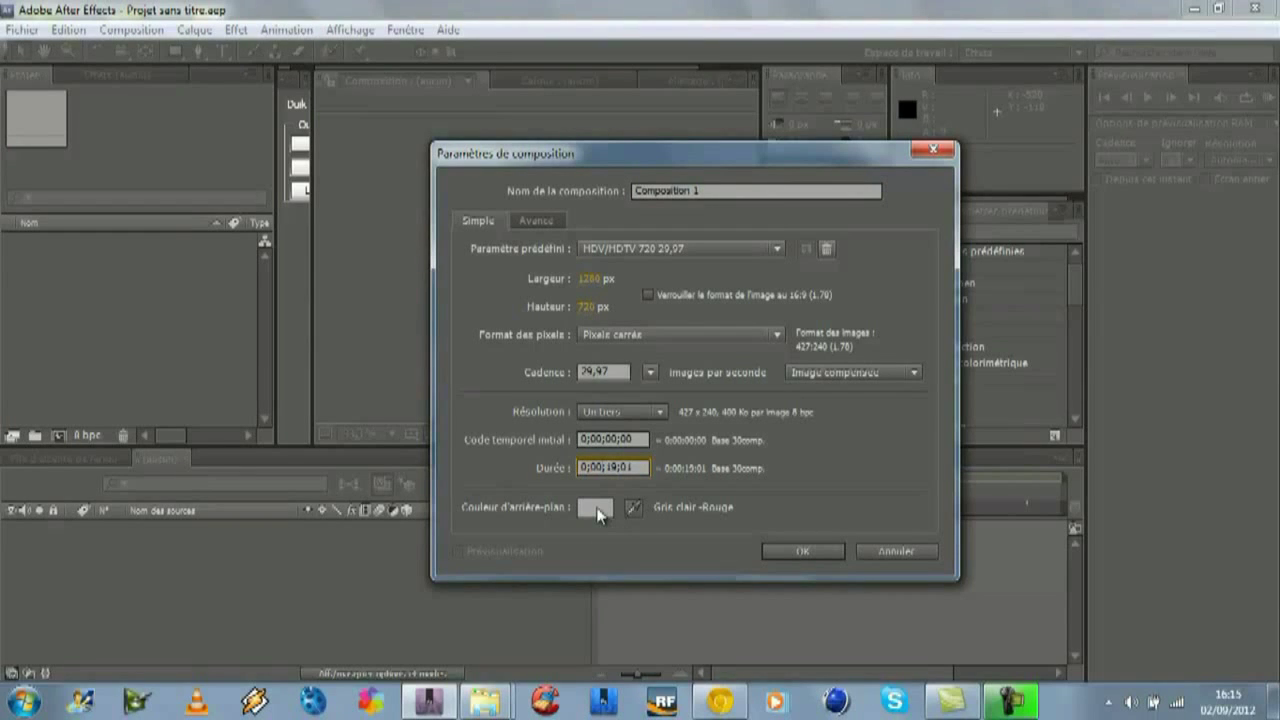
{"action": "left_click", "coordinate": [805, 551]}
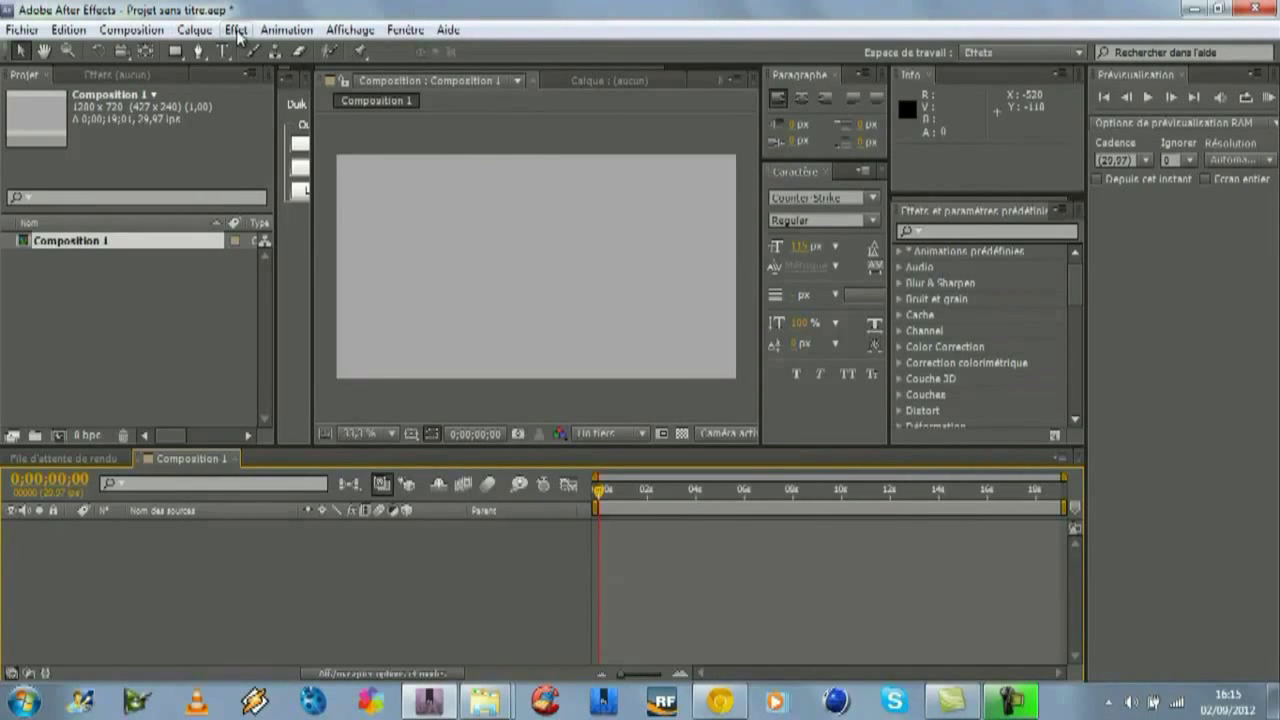
Step: Add a white solid layer of 1280 x 720 px to the composition
{"action": "right_click", "coordinate": [114, 566]}
{"action": "mouse_move", "coordinate": [363, 400]}
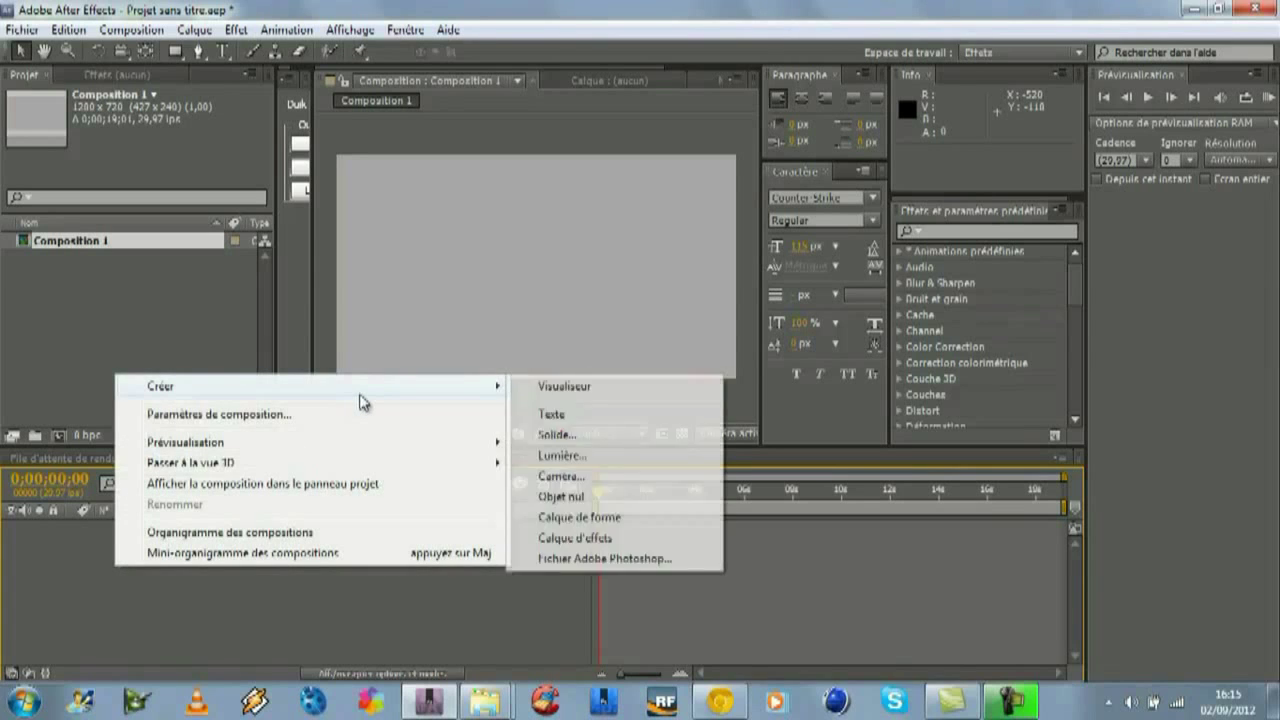
{"action": "left_click", "coordinate": [635, 440]}
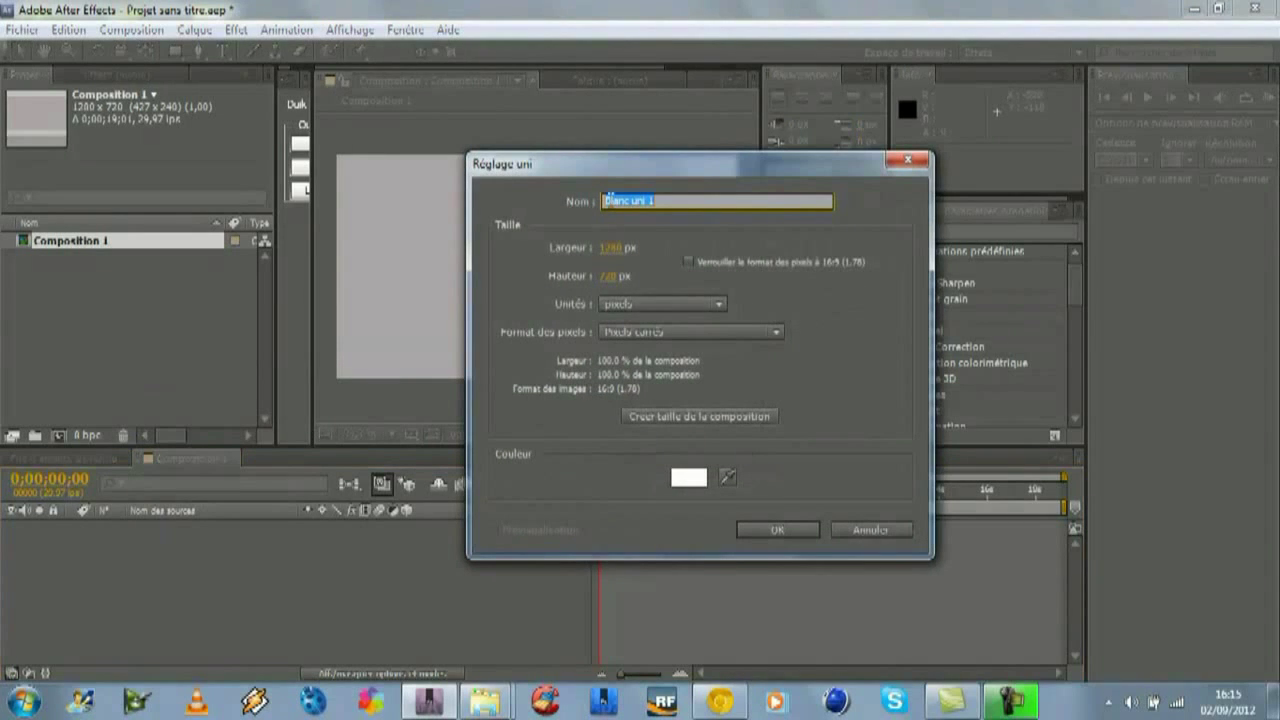
{"action": "left_click", "coordinate": [778, 530]}
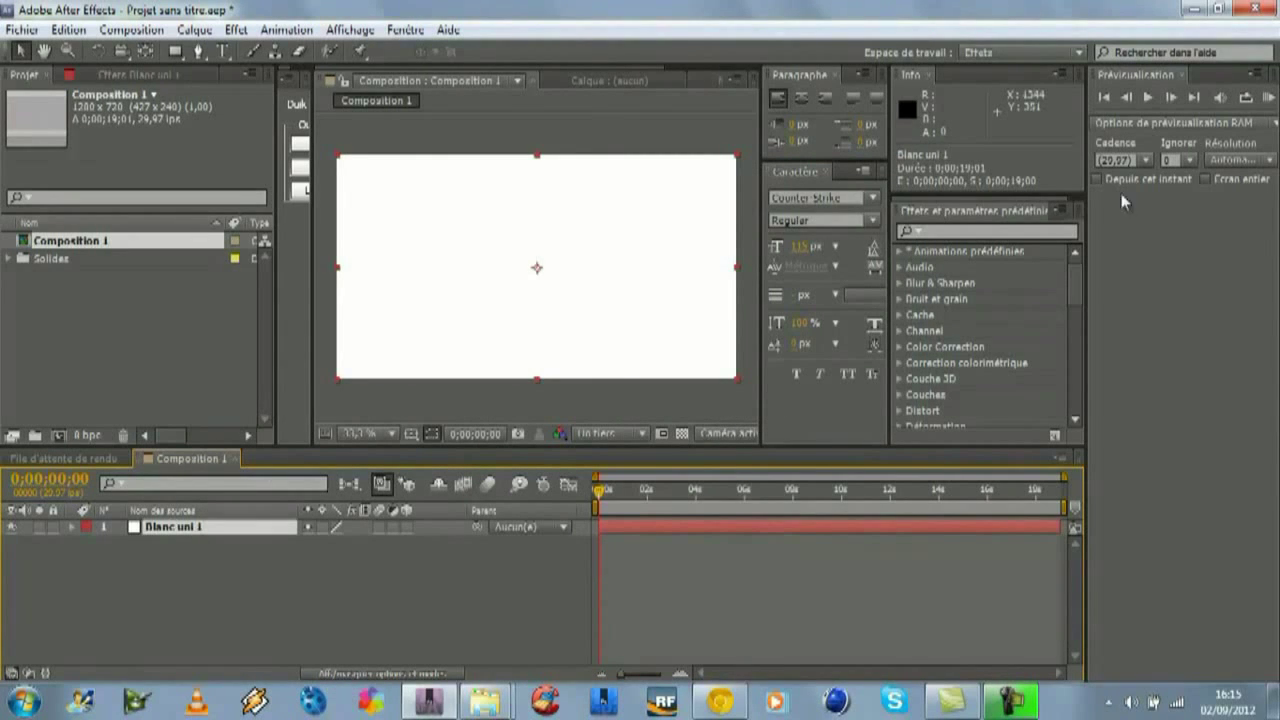
Step: Search the effects for "Cercle" and apply the Cercle generation effect to the white solid
{"action": "left_click", "coordinate": [975, 228]}
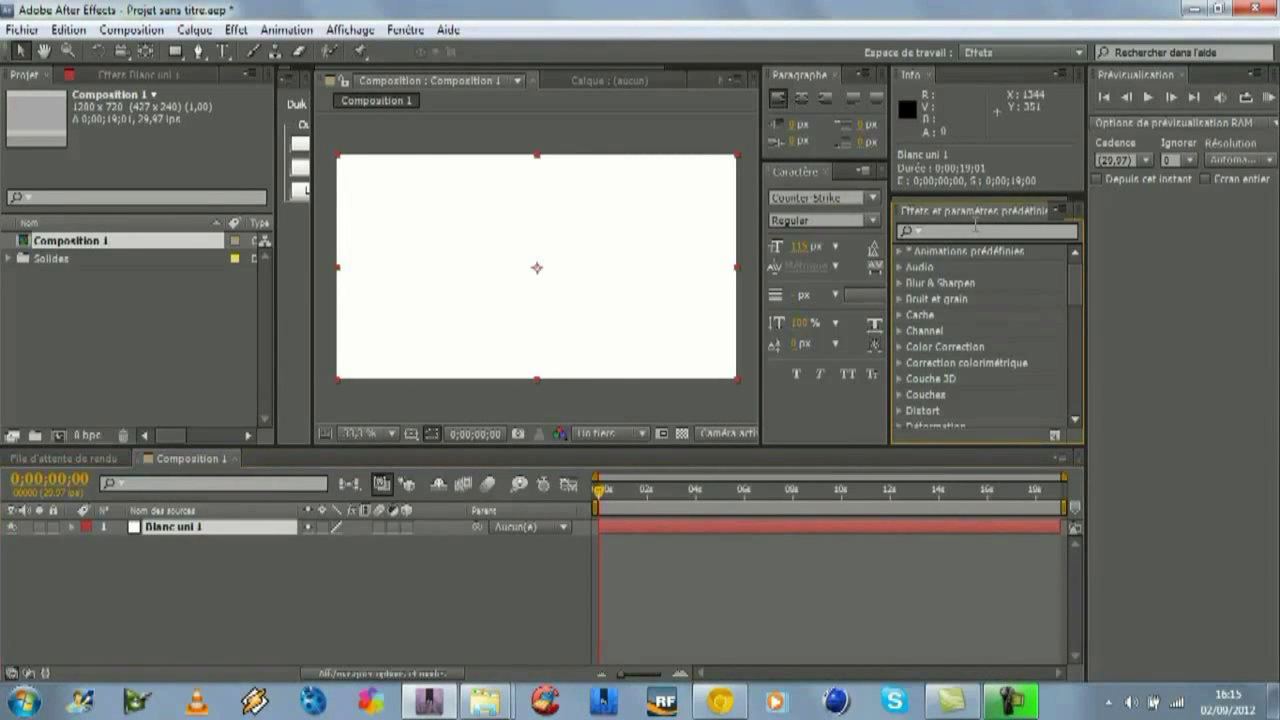
{"action": "key", "text": "c"}
{"action": "key", "text": "c"}
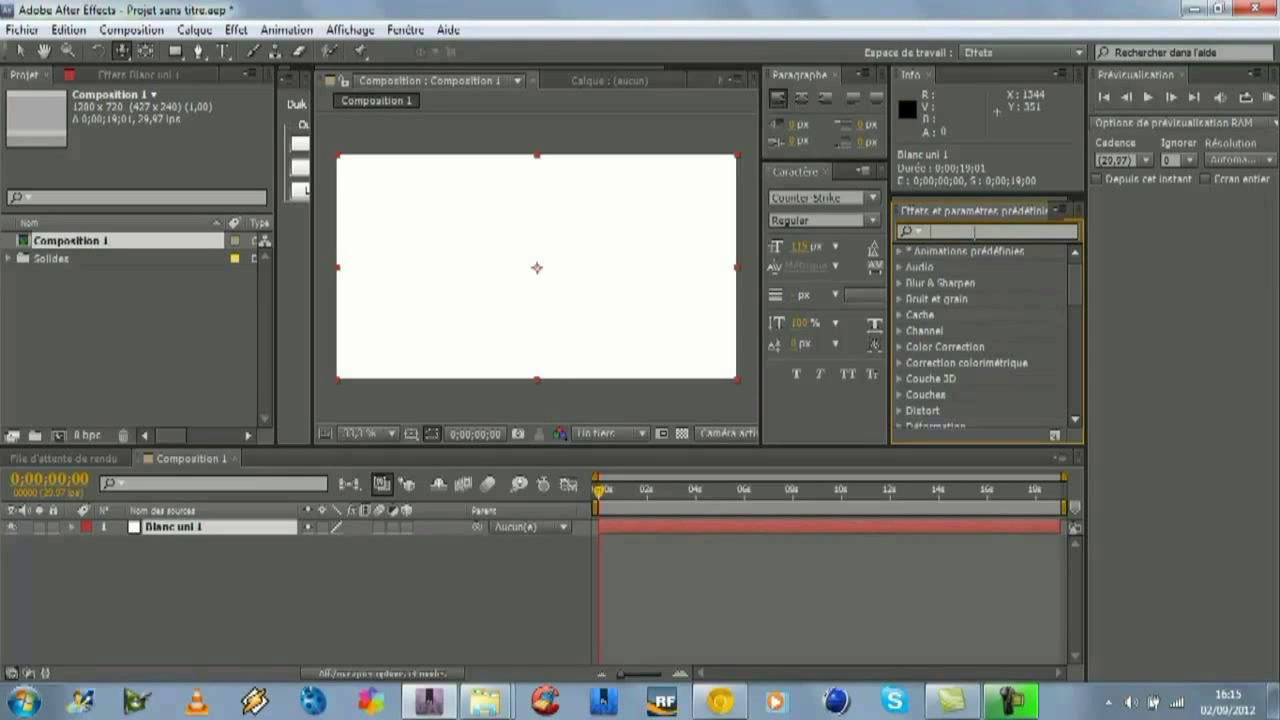
{"action": "type", "text": "Cercle"}
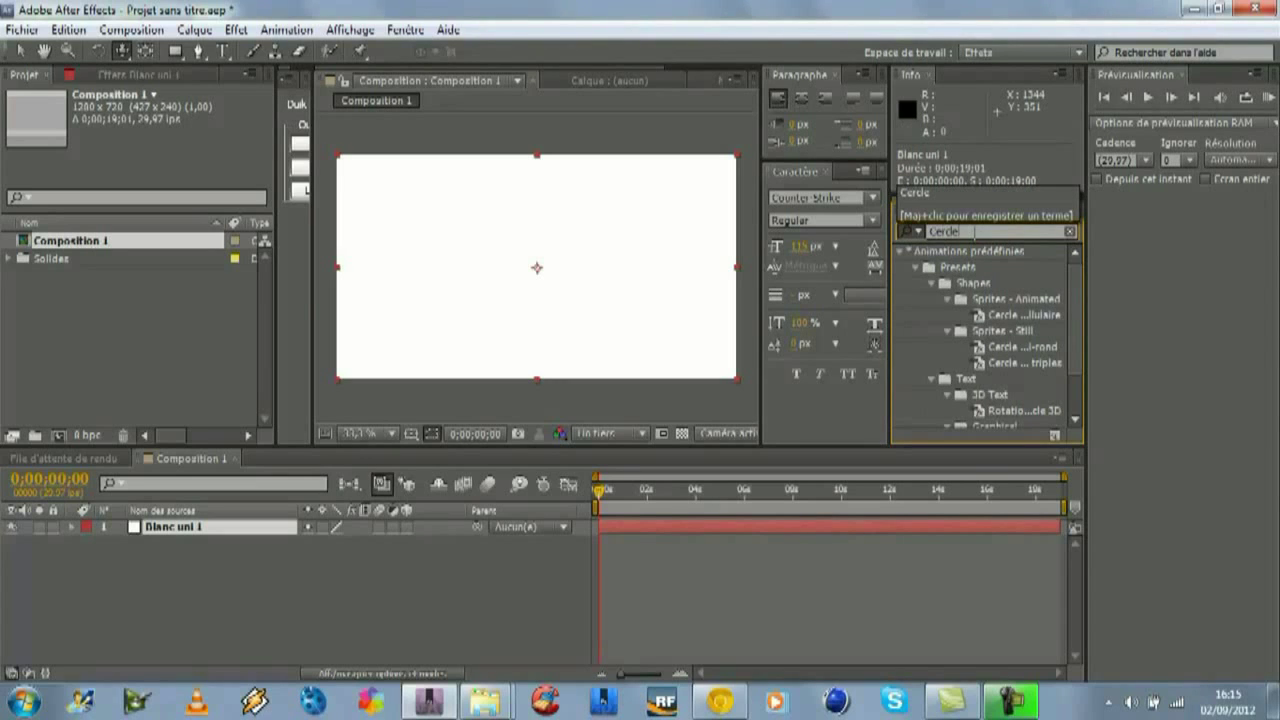
{"action": "scroll", "coordinate": [1079, 342], "scroll_direction": "down", "scroll_amount": 2}
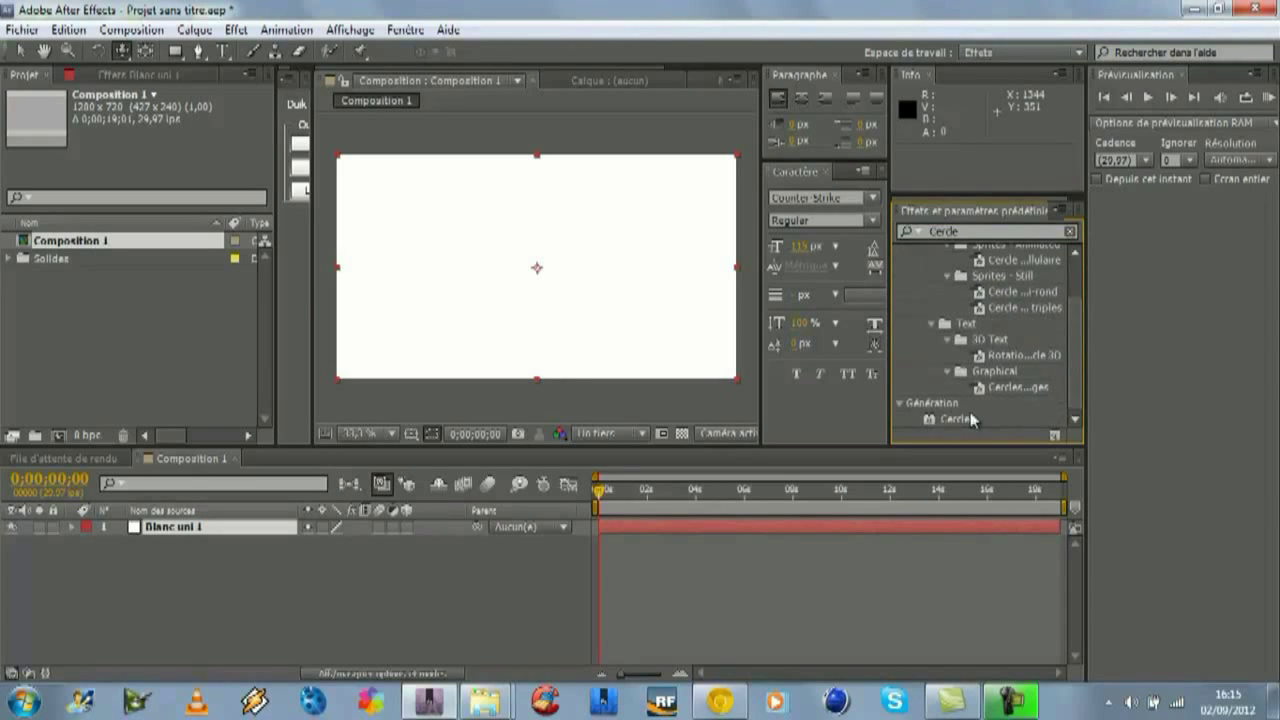
{"action": "left_click_drag", "start_coordinate": [951, 417], "coordinate": [176, 530]}
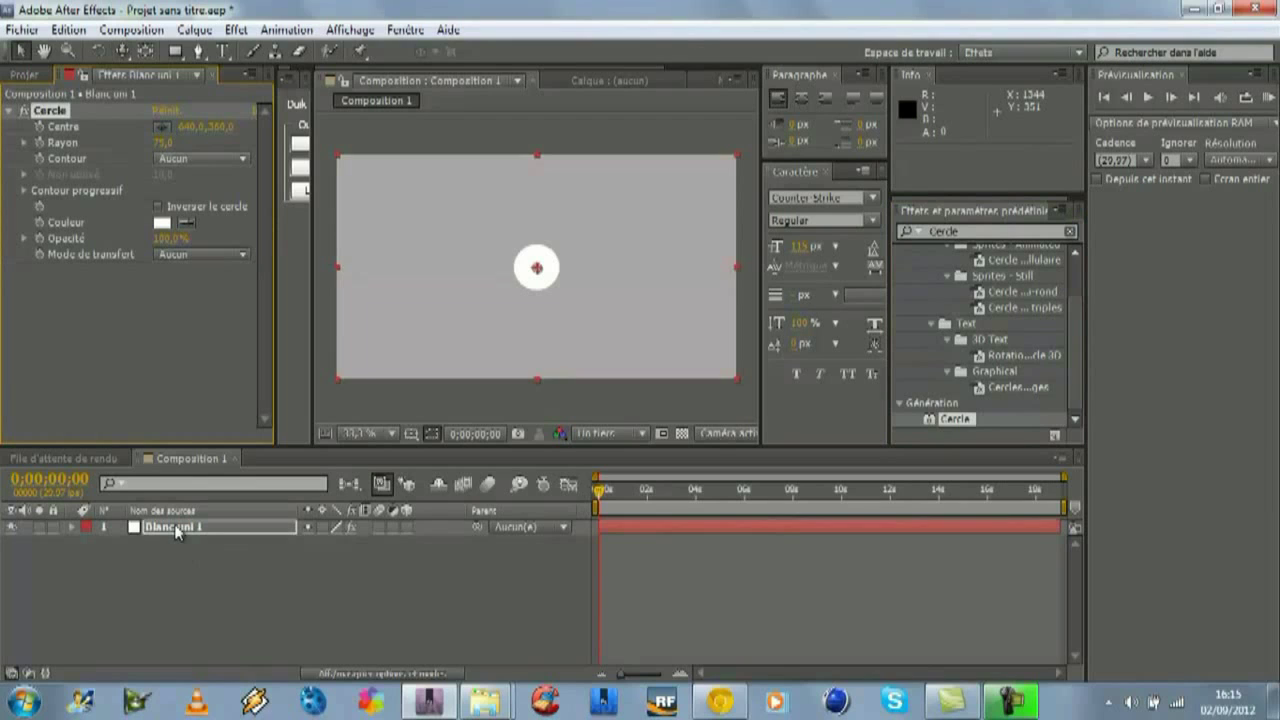
Step: Expand the solid's Cercle effect settings and increase the circle's radius (Rayon) to 247
{"action": "left_click", "coordinate": [71, 527]}
{"action": "left_click", "coordinate": [87, 543]}
{"action": "left_click", "coordinate": [89, 559]}
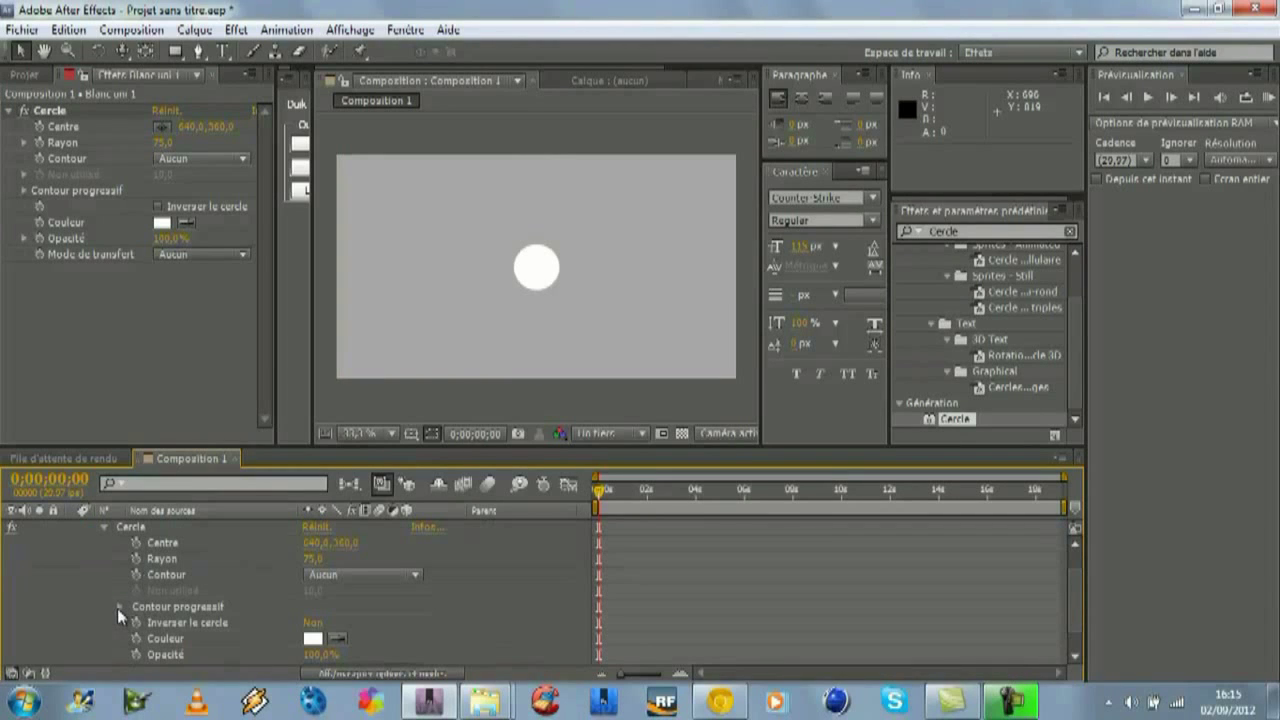
{"action": "mouse_move", "coordinate": [312, 562]}
{"action": "left_mouse_down"}
{"action": "mouse_move", "coordinate": [496, 556]}
{"action": "mouse_move", "coordinate": [474, 561]}
{"action": "left_mouse_up"}
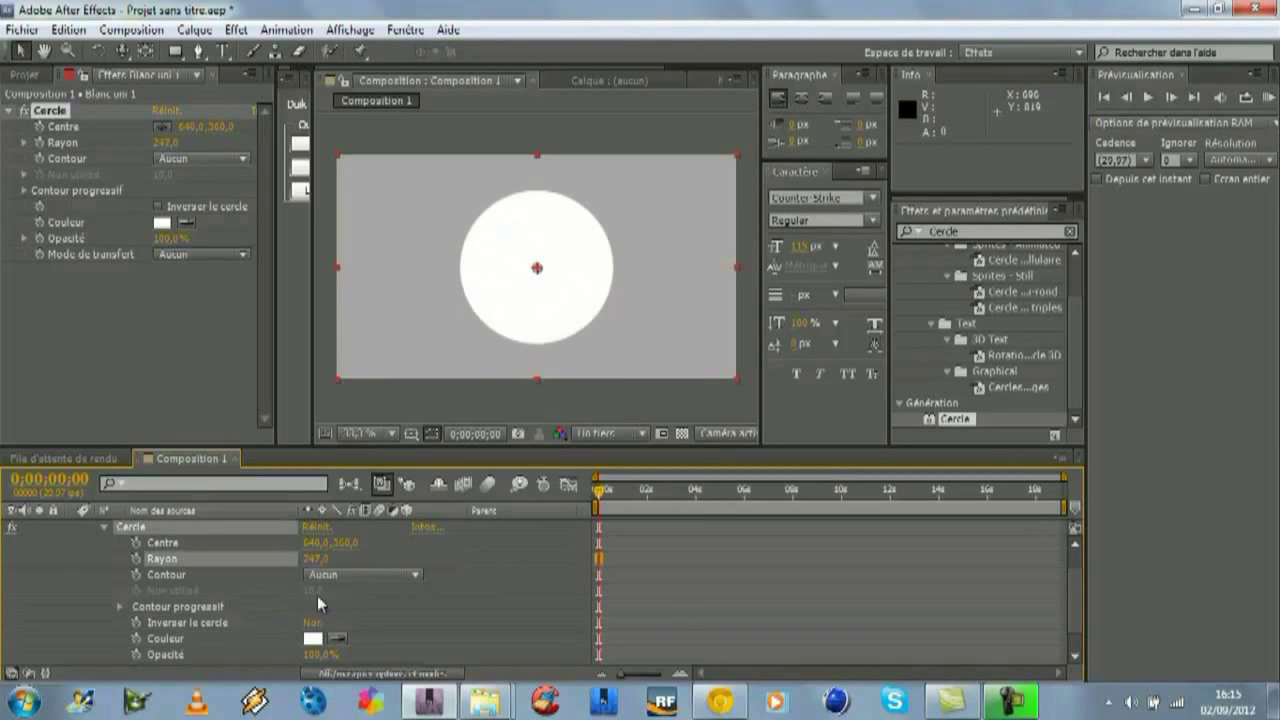
Step: Greatly increase the circle's edge feather (Contour progressif) to spread it into a soft white radial glow over the grey background
{"action": "left_click", "coordinate": [119, 606]}
{"action": "left_click_drag", "start_coordinate": [311, 626], "coordinate": [851, 597]}
{"action": "left_click", "coordinate": [103, 528]}
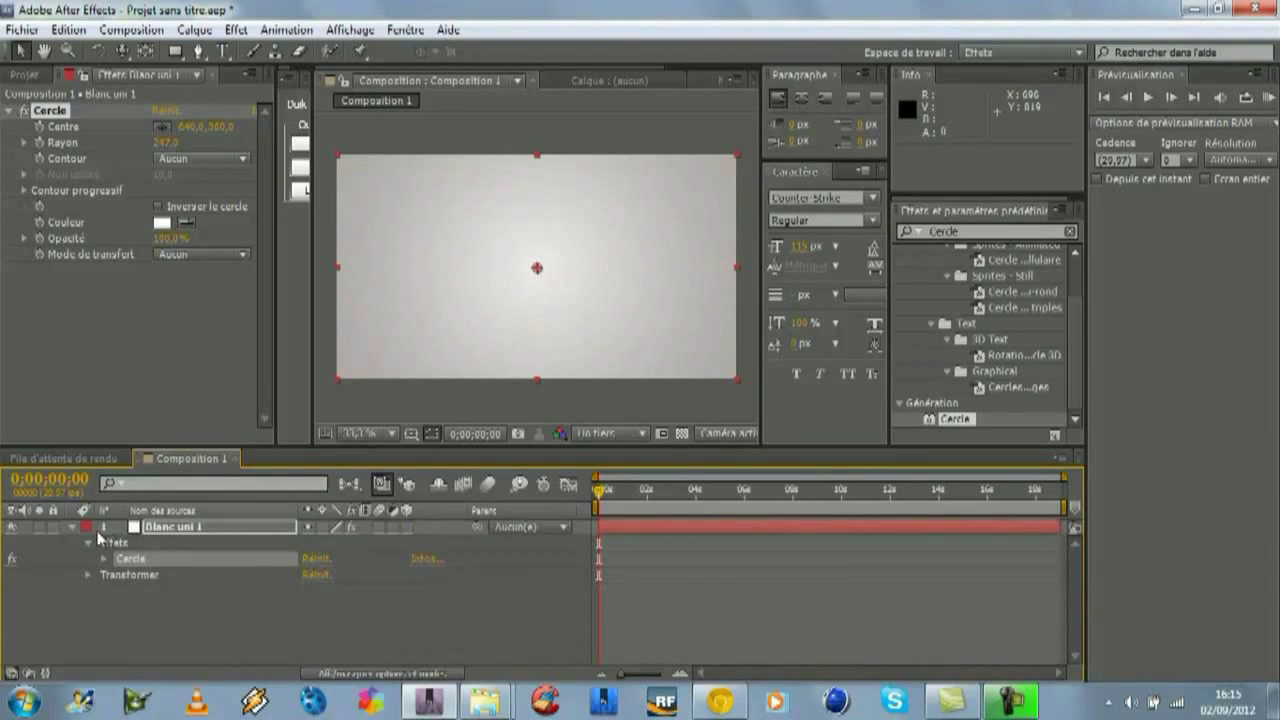
Step: Collapse the solid layer and its Cercle effect settings, and narrow the effects panel to expose more of the Duik tools
{"action": "left_click", "coordinate": [71, 525]}
{"action": "left_click", "coordinate": [222, 585]}
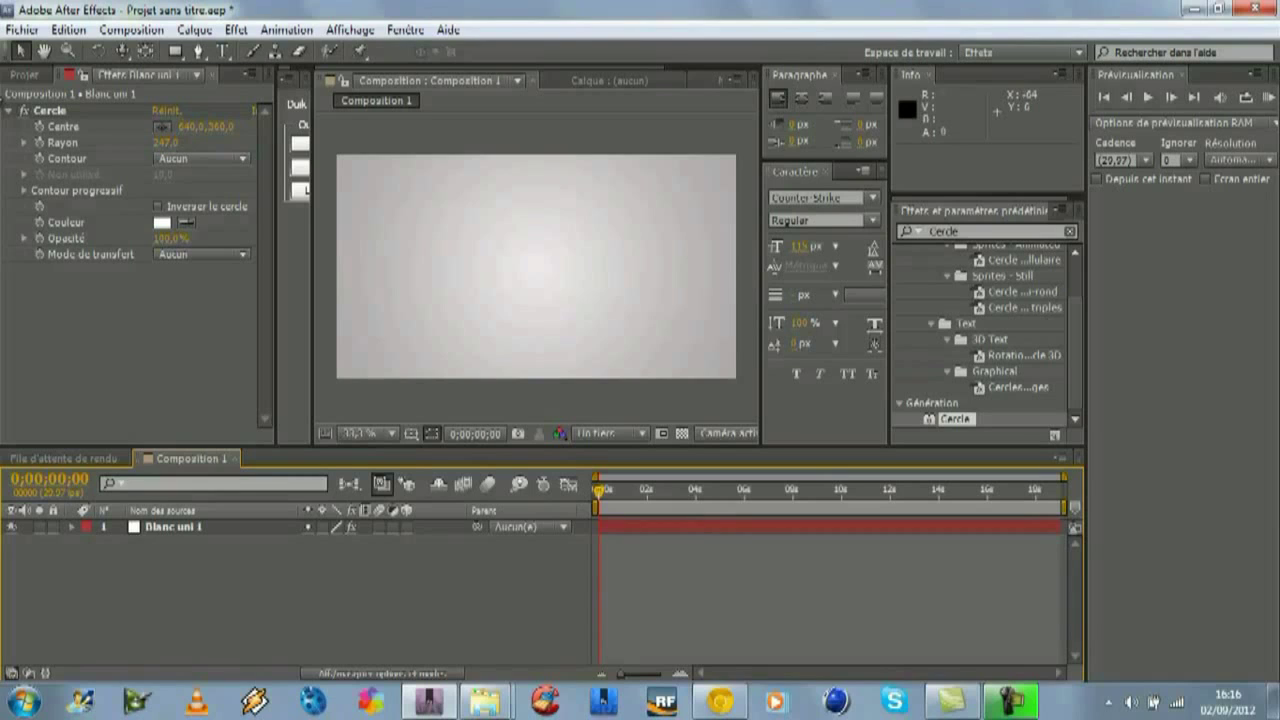
{"action": "left_click", "coordinate": [10, 111]}
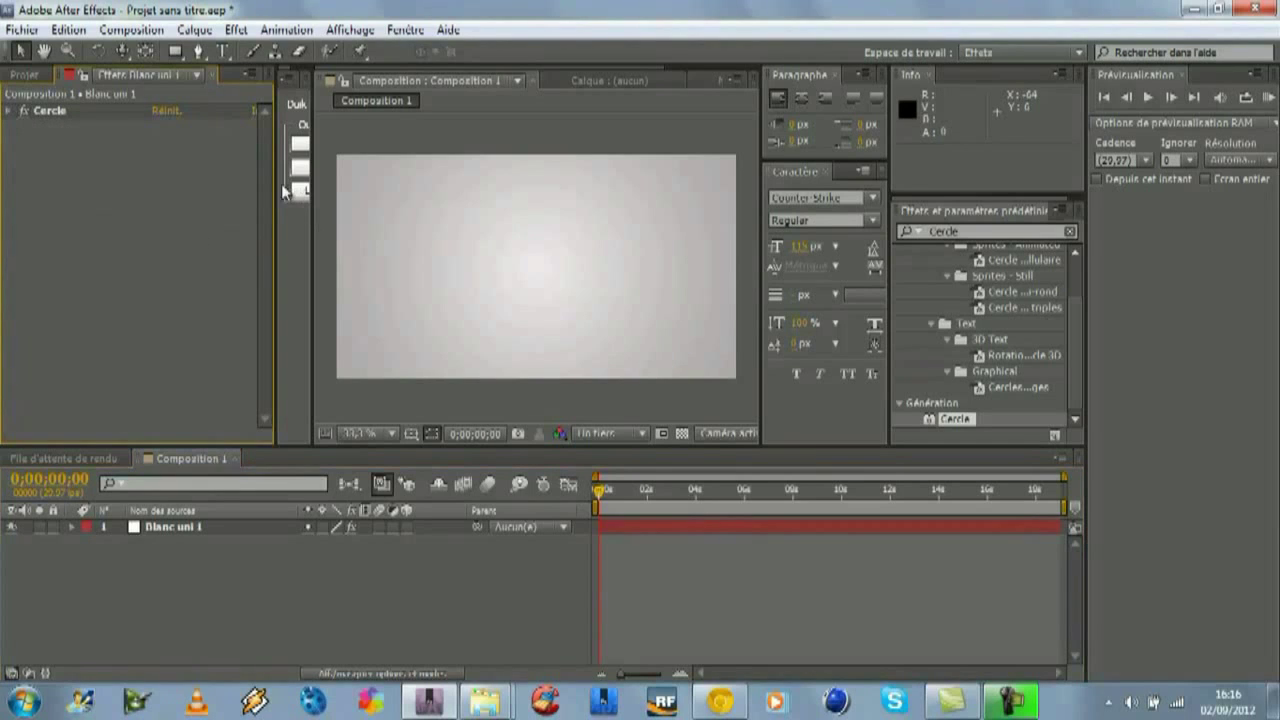
{"action": "left_click_drag", "start_coordinate": [279, 200], "coordinate": [167, 199]}
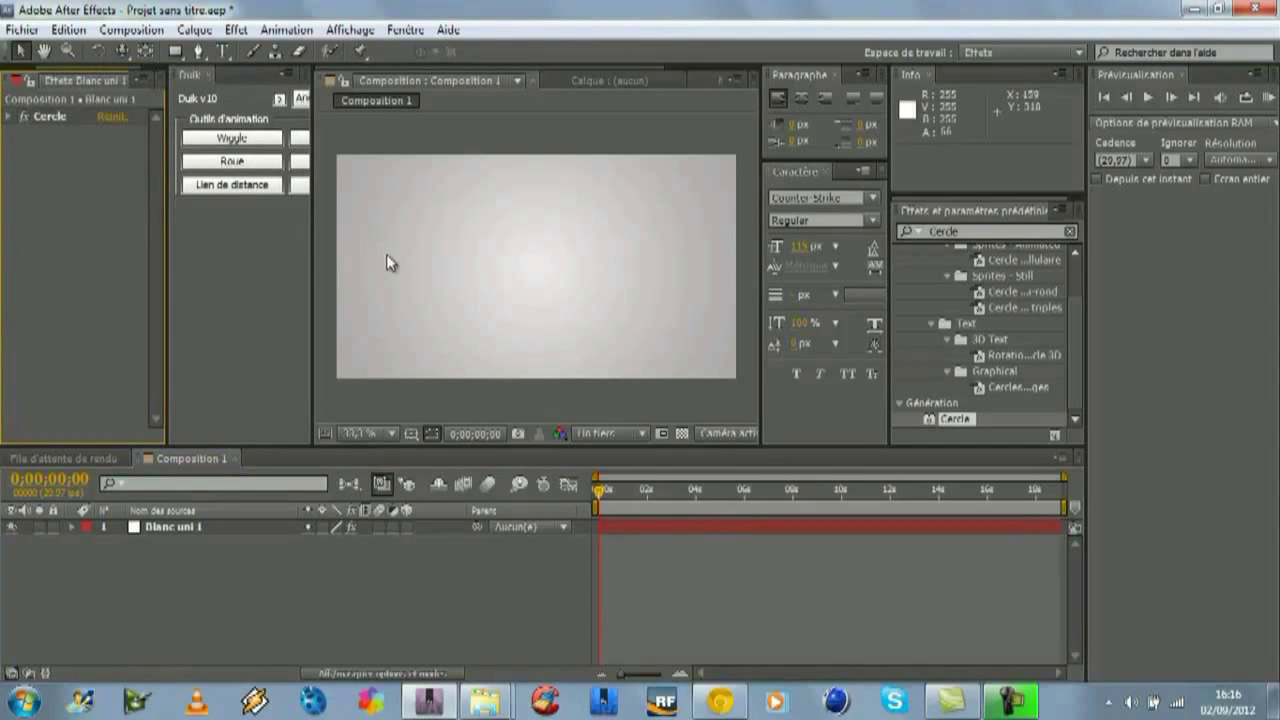
Step: Narrow the Duik panel to give the composition view more room, keeping the first column of tools visible, with the current time at the start
{"action": "left_click_drag", "start_coordinate": [311, 257], "coordinate": [276, 231]}
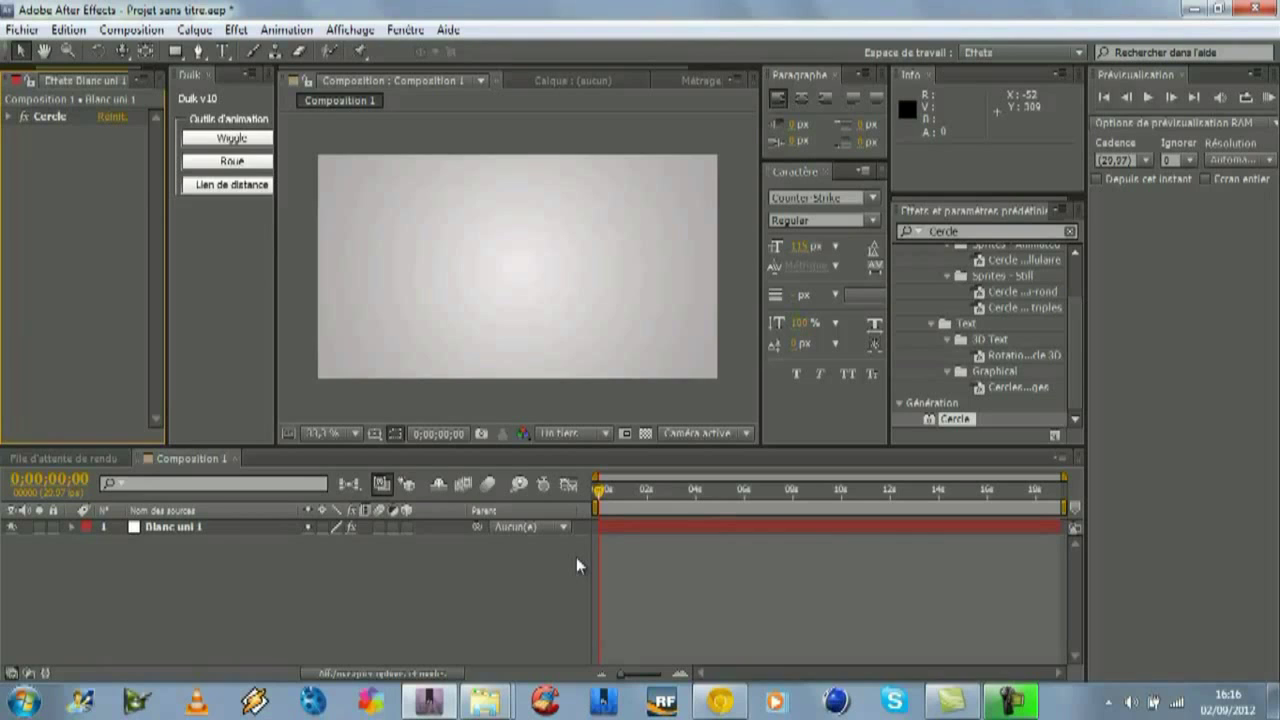
{"action": "left_click", "coordinate": [601, 491]}
{"action": "key", "text": "Home"}
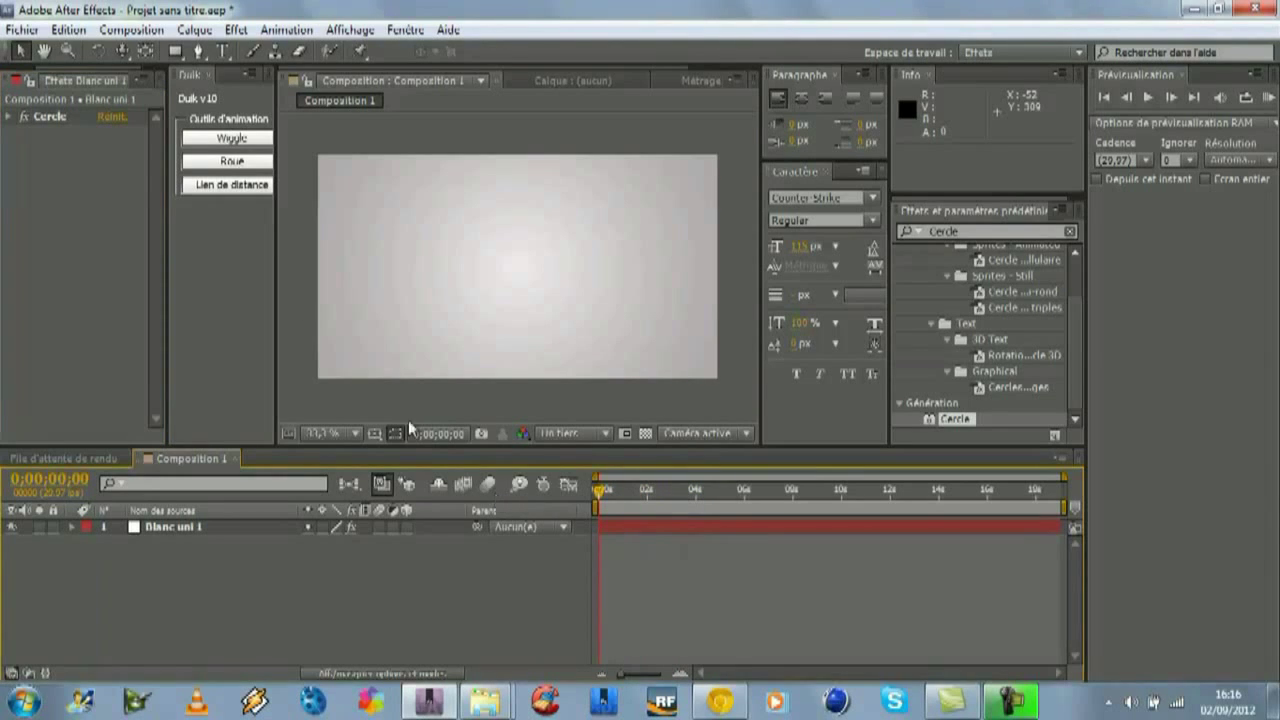
{"action": "left_click_drag", "start_coordinate": [271, 294], "coordinate": [292, 243]}
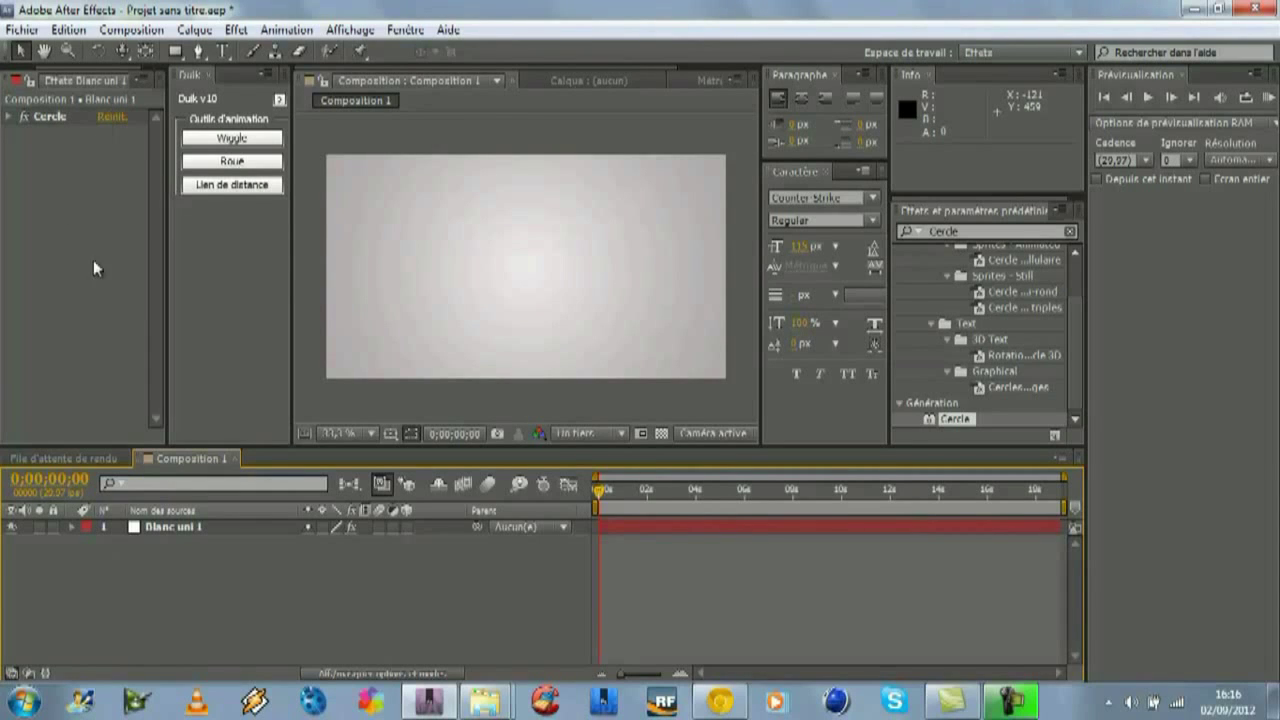
Step: Create a white solid named Carré at composition size and add a rectangular mask covering the whole layer
{"action": "right_click", "coordinate": [182, 593]}
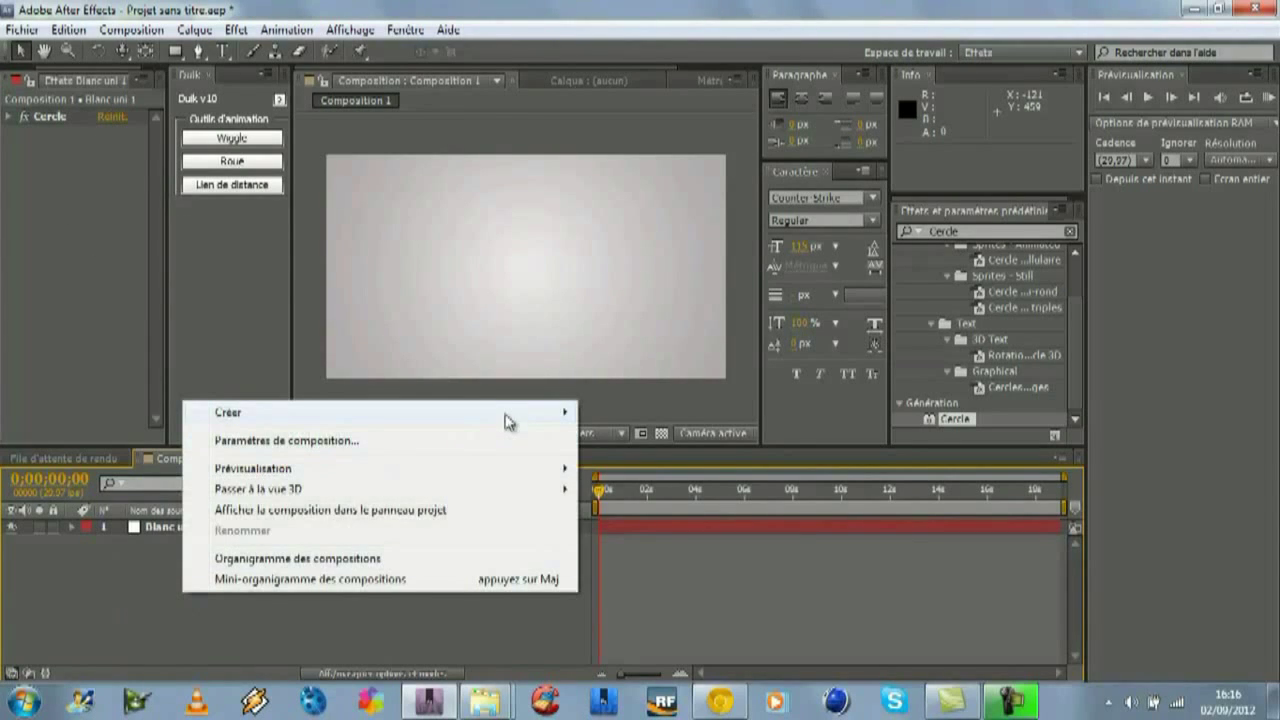
{"action": "mouse_move", "coordinate": [507, 421]}
{"action": "left_click", "coordinate": [736, 460]}
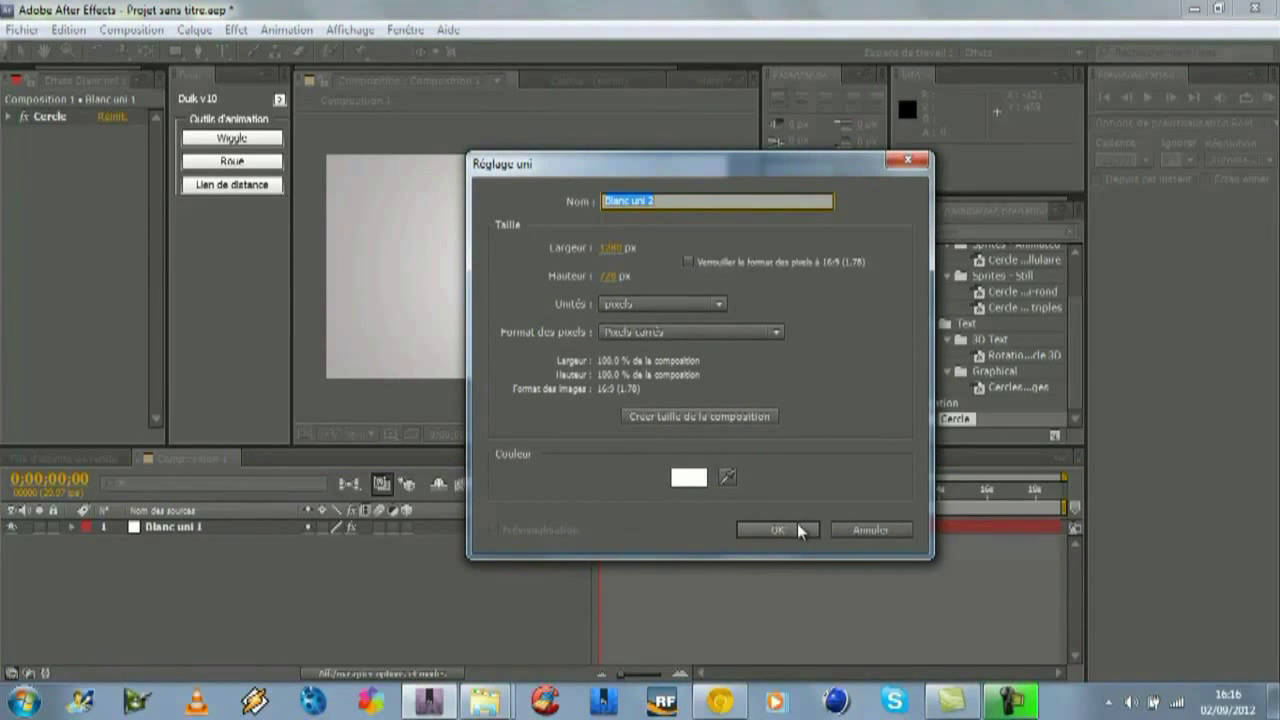
{"action": "type", "text": "Carré"}
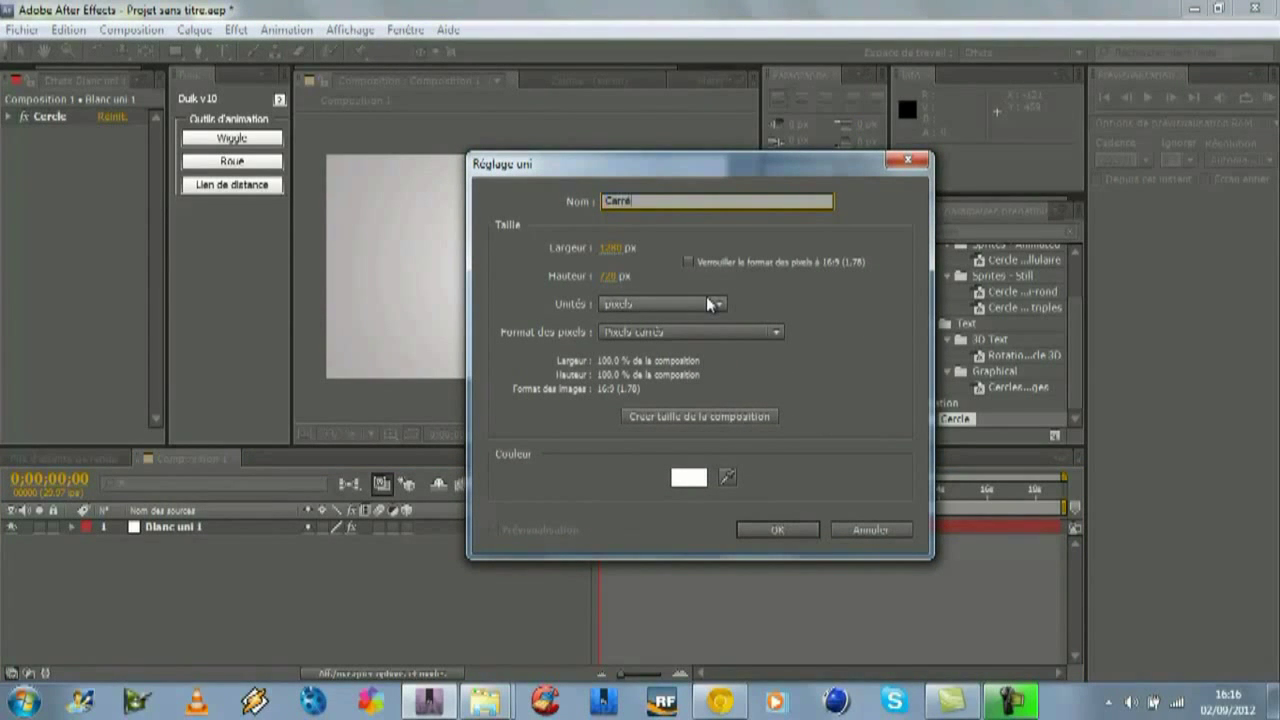
{"action": "left_click", "coordinate": [778, 530]}
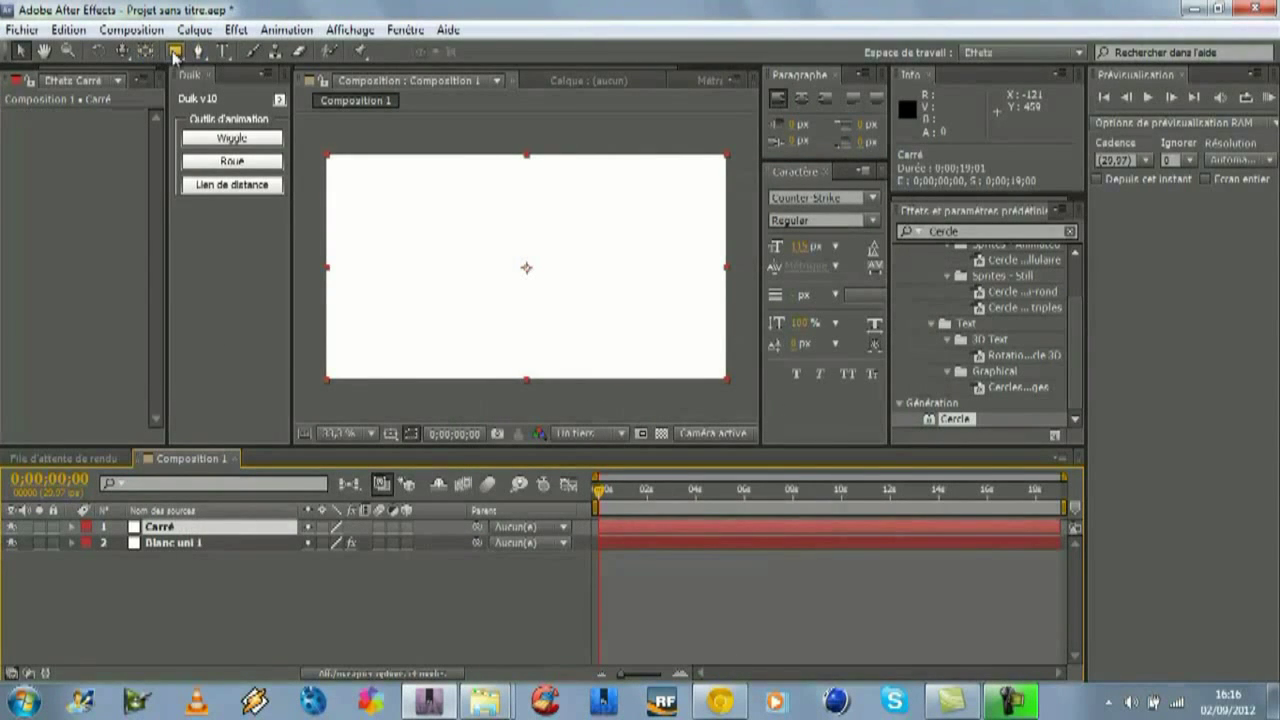
{"action": "left_click", "coordinate": [178, 58]}
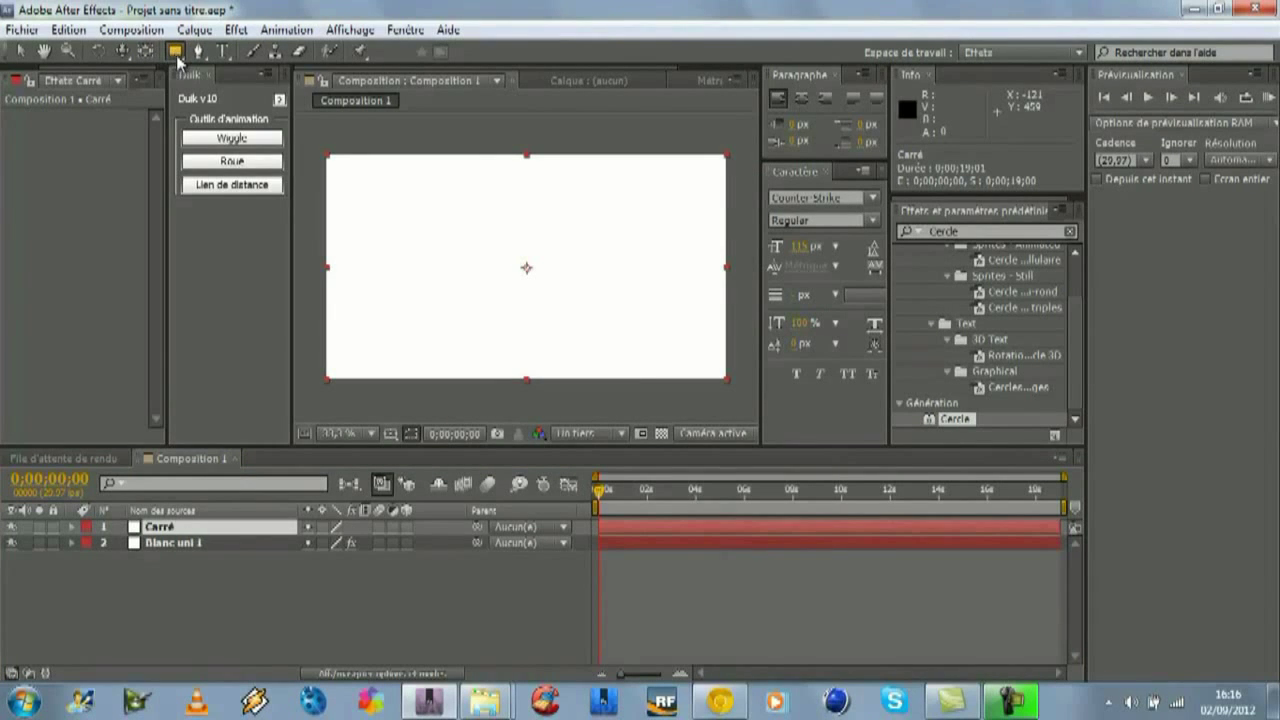
{"action": "double_click", "coordinate": [177, 52]}
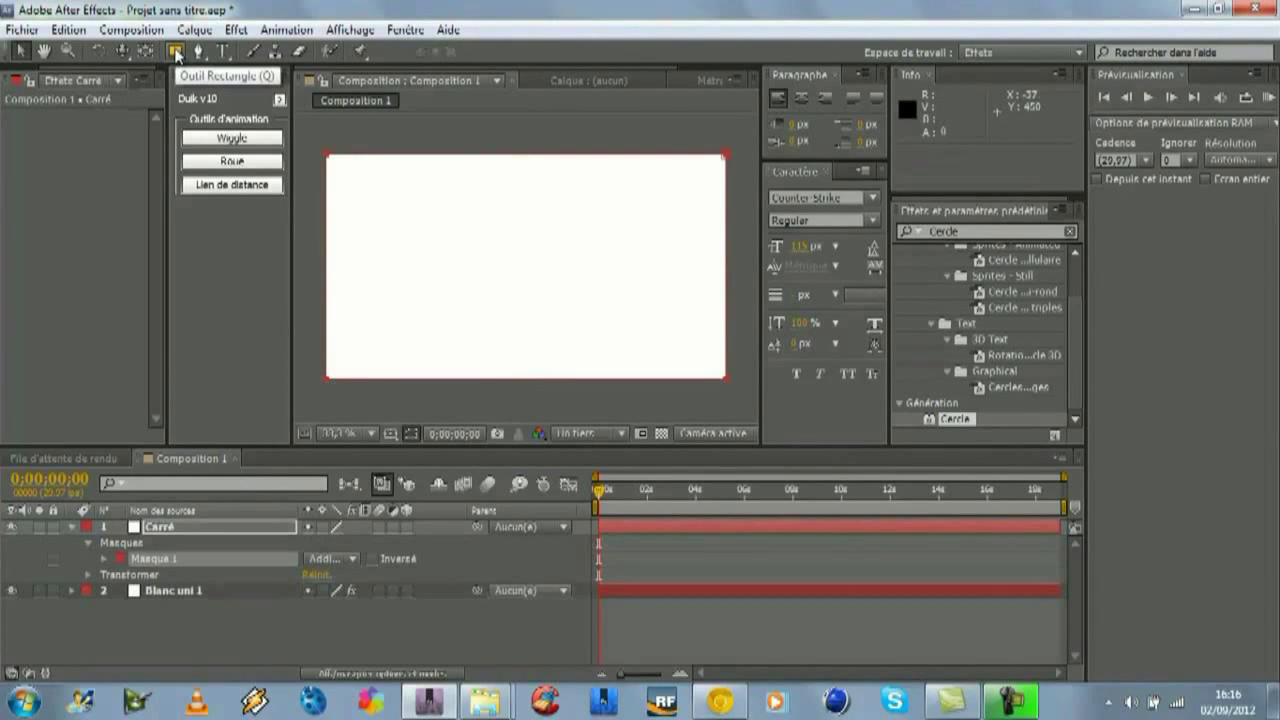
Step: Try to resize the Carré layer's mask by its lower-right corner, and undo the change
{"action": "mouse_move", "coordinate": [727, 379]}
{"action": "left_mouse_down"}
{"action": "mouse_move", "coordinate": [684, 363]}
{"action": "mouse_move", "coordinate": [727, 379]}
{"action": "left_mouse_up"}
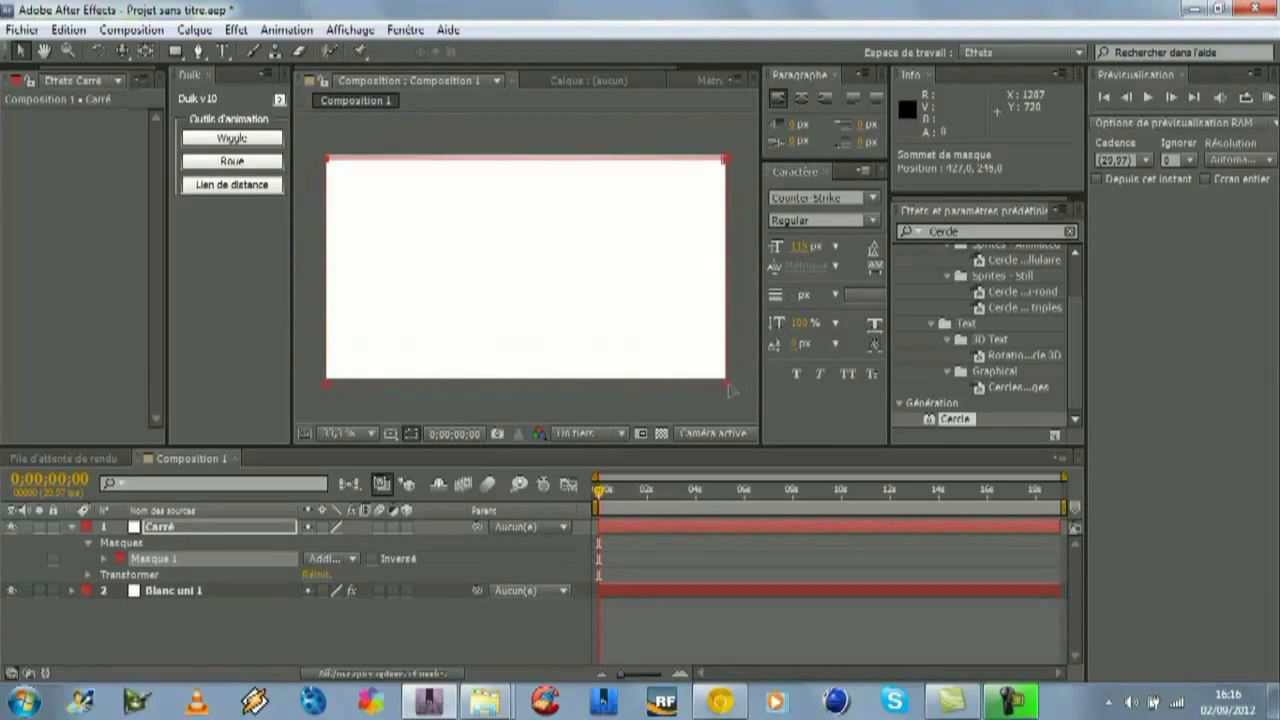
{"action": "left_click", "coordinate": [273, 618]}
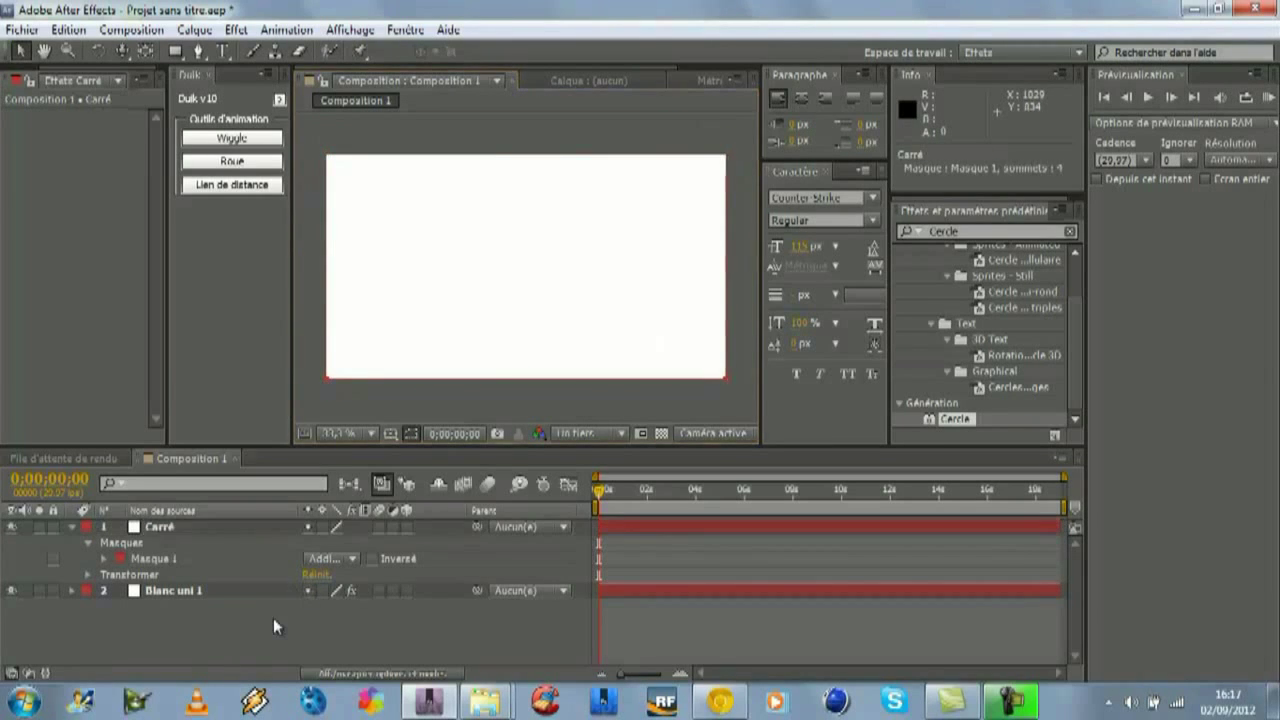
{"action": "left_click", "coordinate": [193, 522]}
{"action": "mouse_move", "coordinate": [727, 379]}
{"action": "left_mouse_down"}
{"action": "mouse_move", "coordinate": [717, 367]}
{"action": "mouse_move", "coordinate": [728, 379]}
{"action": "left_mouse_up"}
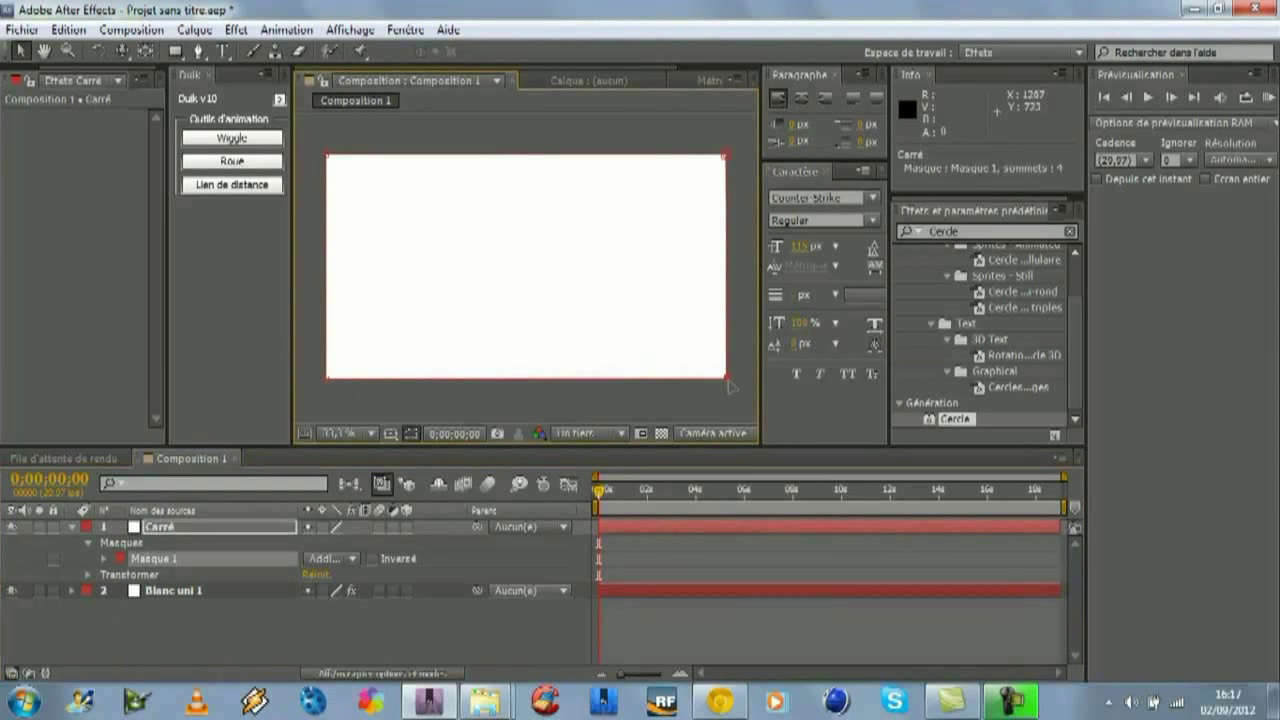
{"action": "key", "text": "ctrl+z"}
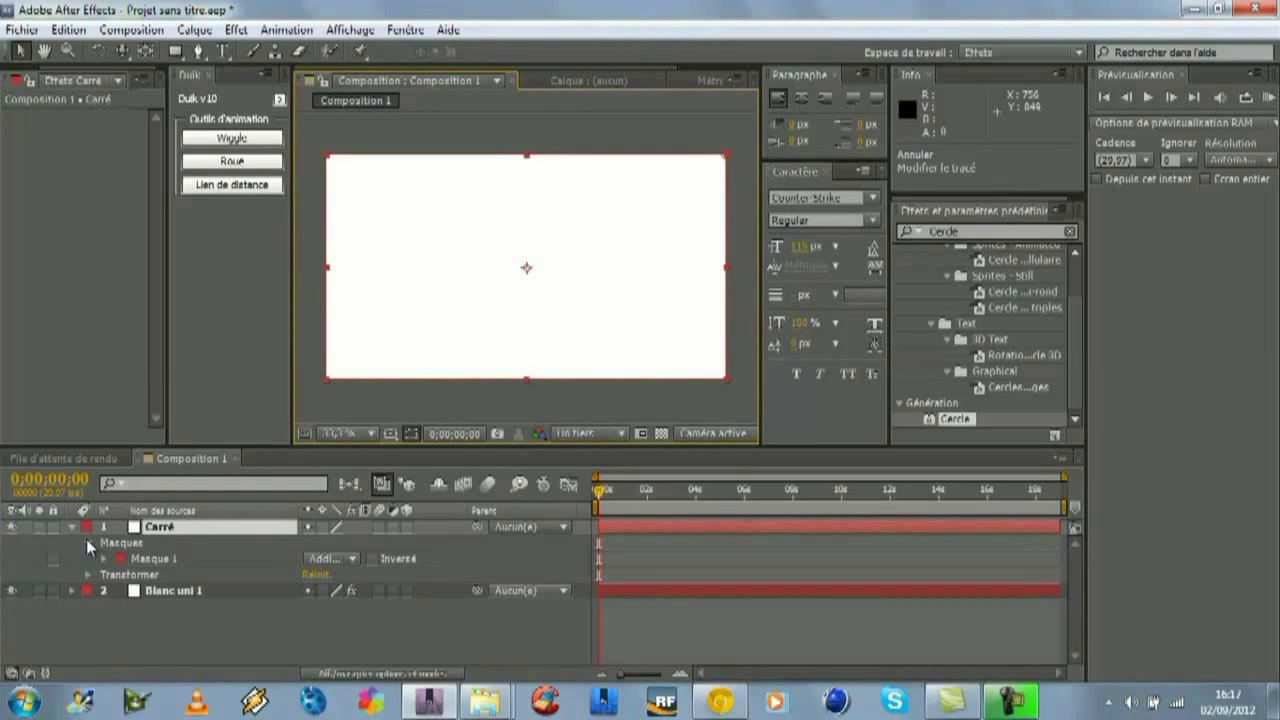
Step: Set the Carré layer's scale (Echelle) to 40% and add a scale keyframe at the start of the composition
{"action": "left_click", "coordinate": [87, 575]}
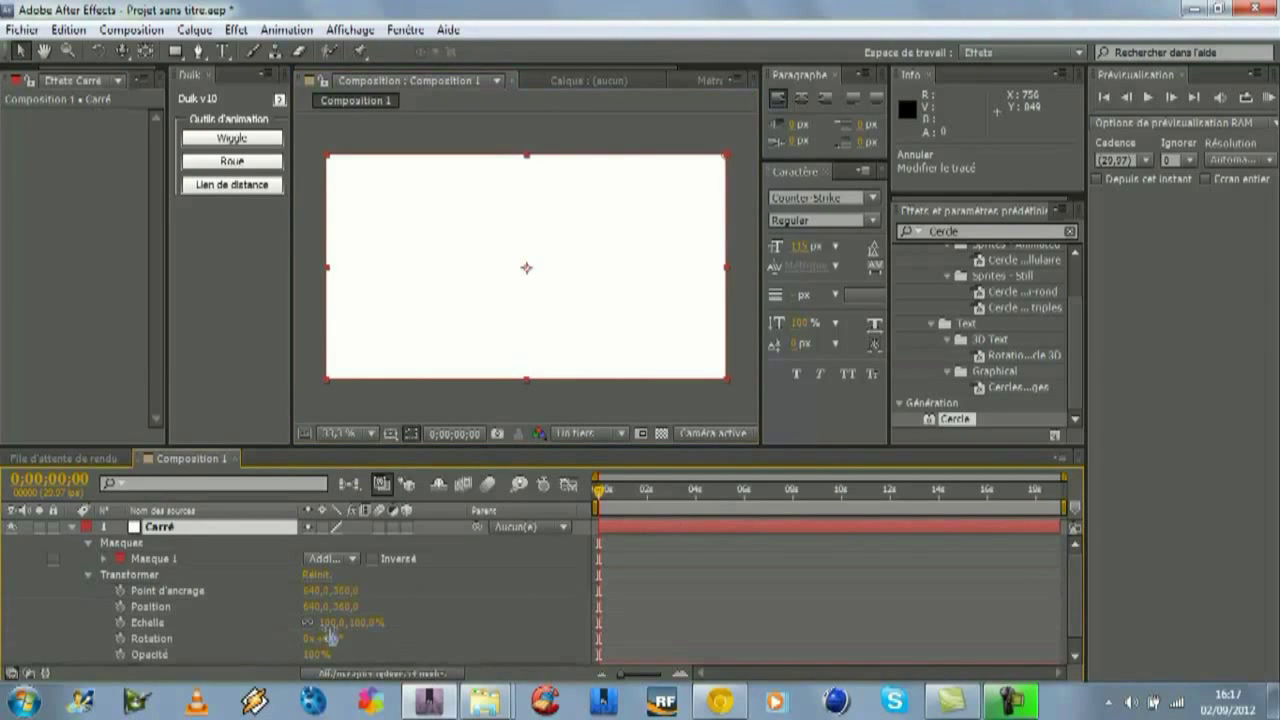
{"action": "left_click_drag", "start_coordinate": [362, 624], "coordinate": [316, 627]}
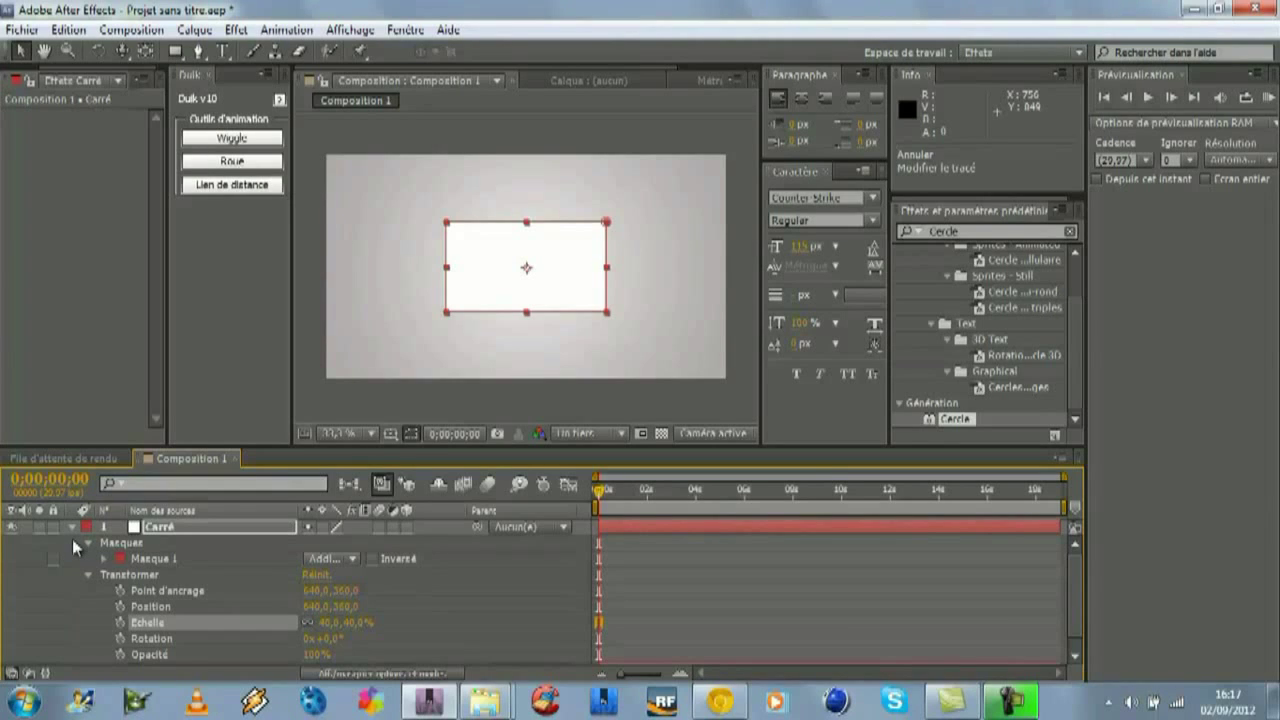
{"action": "scroll", "coordinate": [1083, 607], "scroll_direction": "down", "scroll_amount": 1}
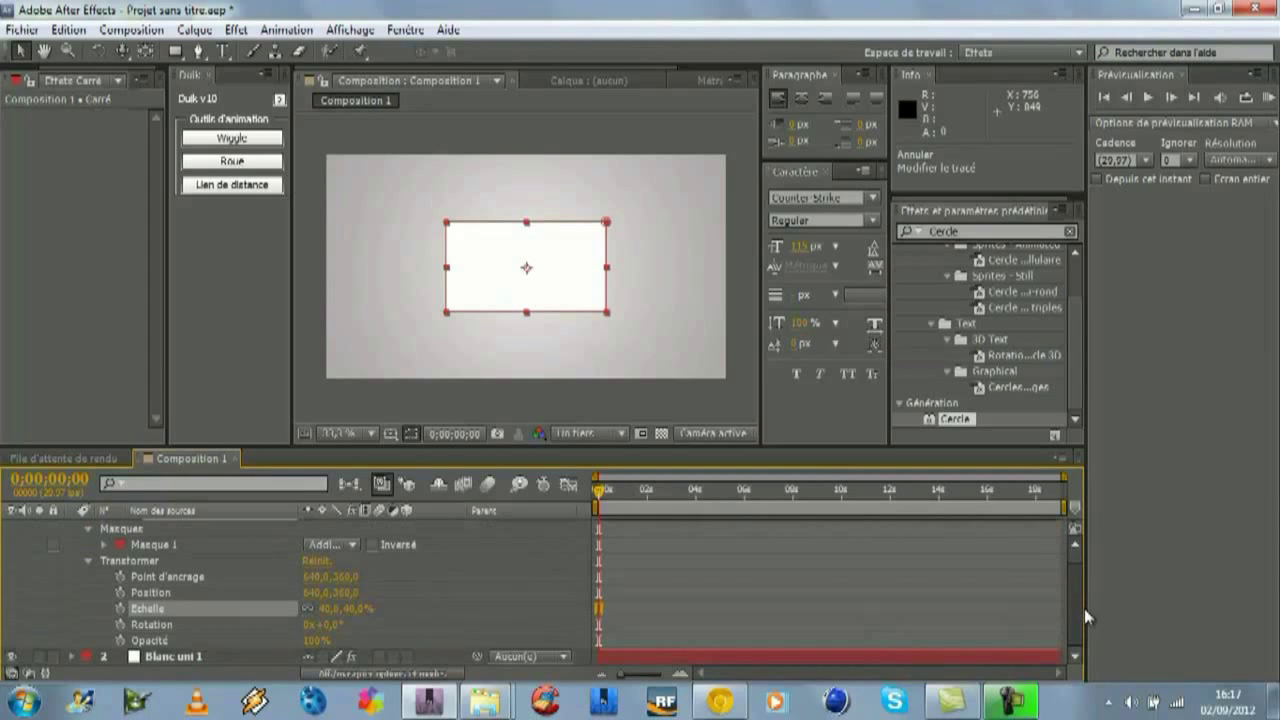
{"action": "scroll", "coordinate": [1081, 599], "scroll_direction": "up", "scroll_amount": 1}
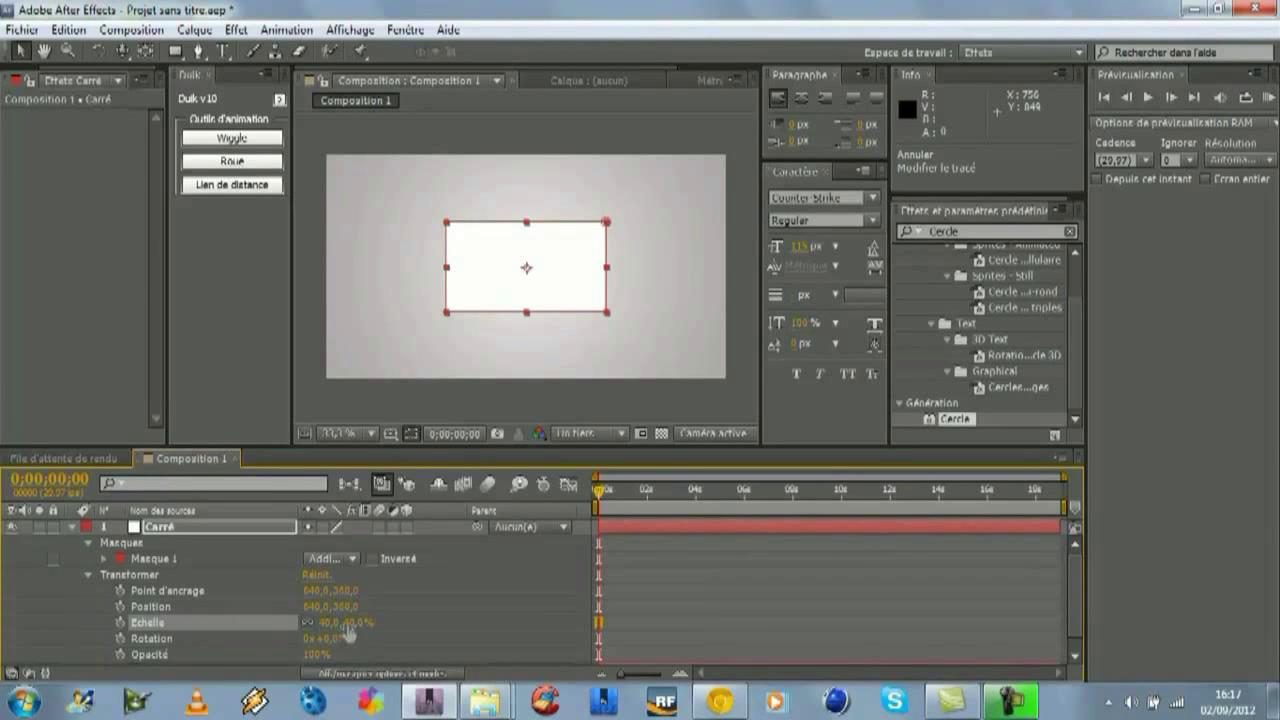
{"action": "left_click", "coordinate": [119, 621]}
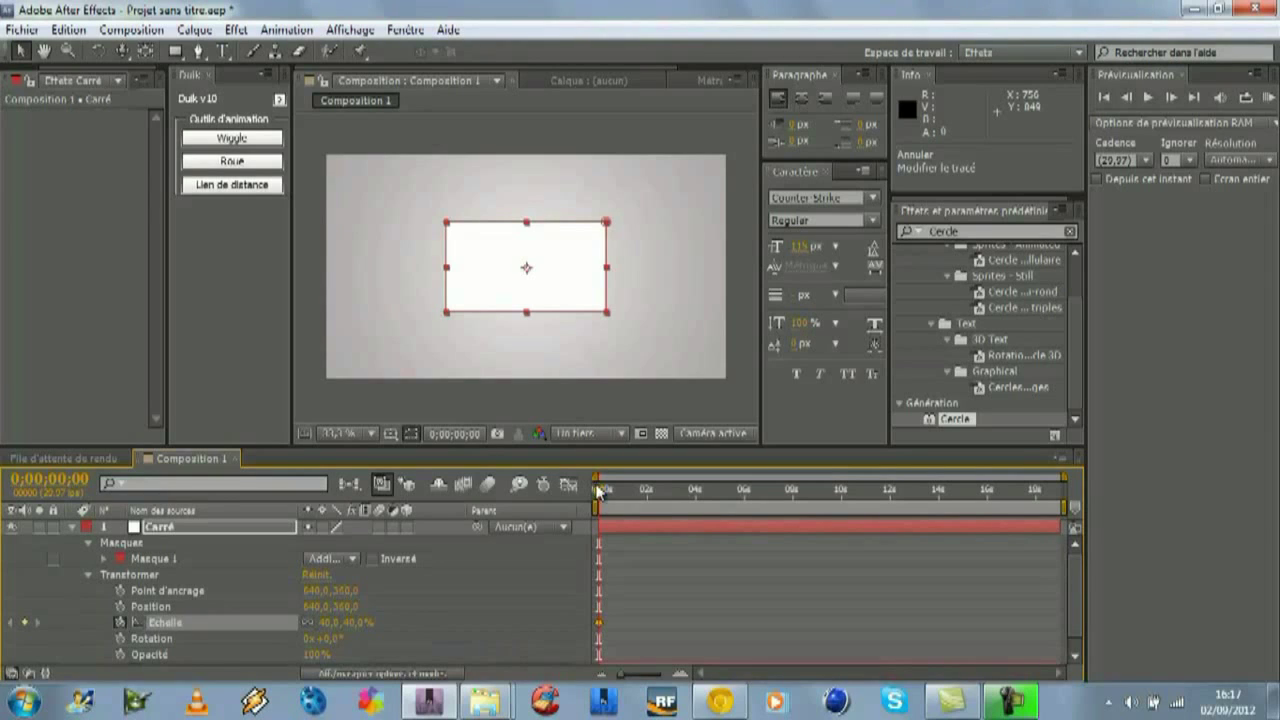
Step: Add a 75% scale keyframe for the Carré layer at 0;00;02;04, and scrub back to the start to check the growth
{"action": "left_click_drag", "start_coordinate": [600, 494], "coordinate": [650, 494]}
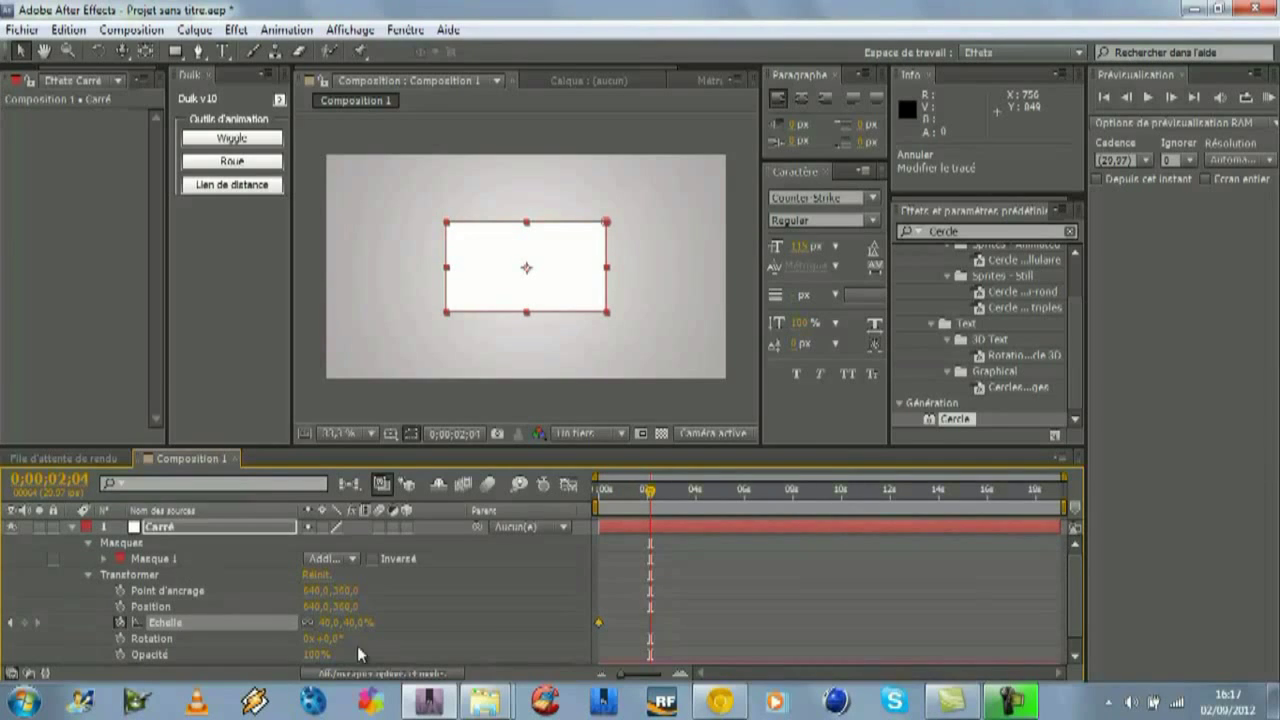
{"action": "left_click_drag", "start_coordinate": [347, 622], "coordinate": [387, 623]}
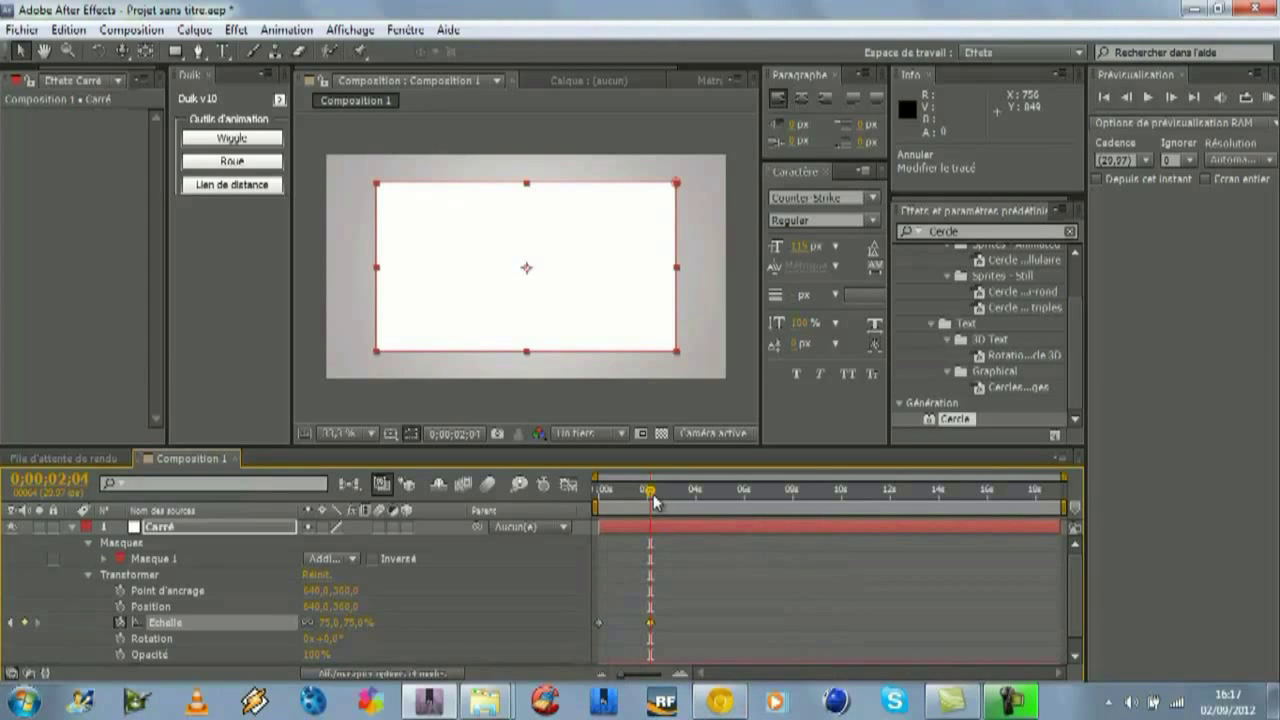
{"action": "mouse_move", "coordinate": [655, 502]}
{"action": "left_mouse_down"}
{"action": "mouse_move", "coordinate": [573, 500]}
{"action": "mouse_move", "coordinate": [687, 515]}
{"action": "mouse_move", "coordinate": [608, 505]}
{"action": "mouse_move", "coordinate": [594, 520]}
{"action": "mouse_move", "coordinate": [649, 523]}
{"action": "left_mouse_up"}
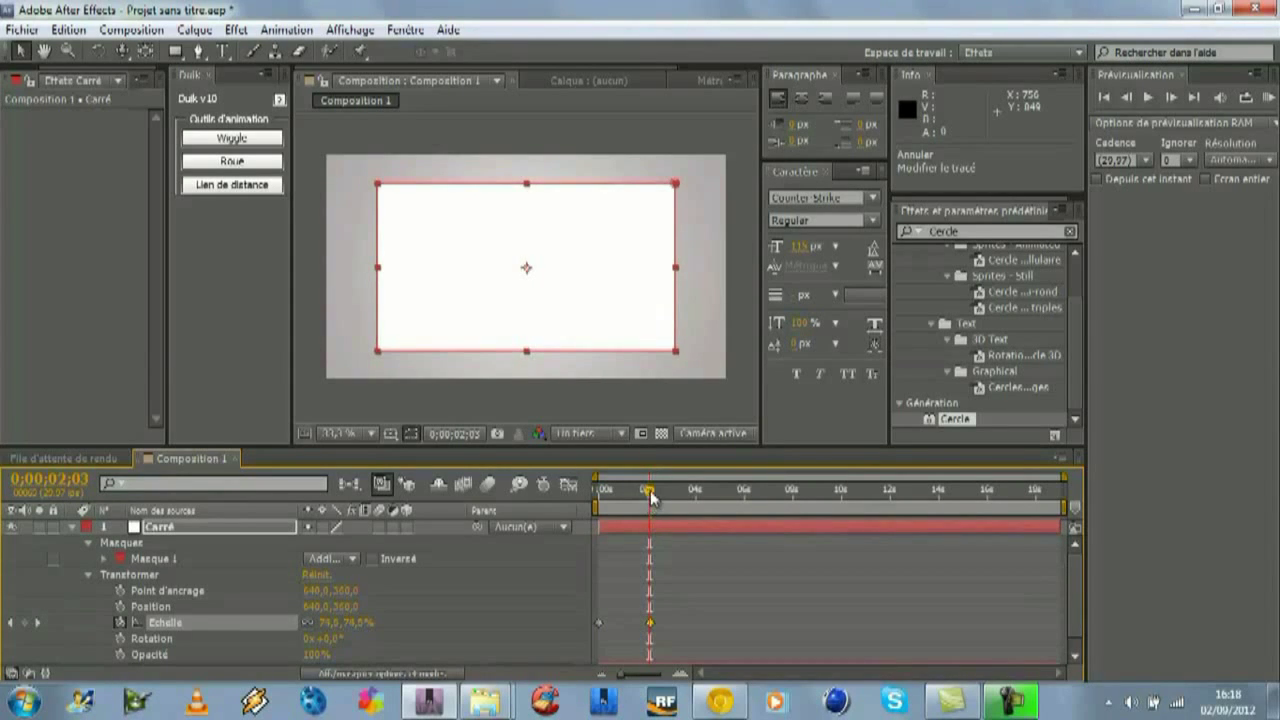
{"action": "left_click_drag", "start_coordinate": [649, 492], "coordinate": [599, 490]}
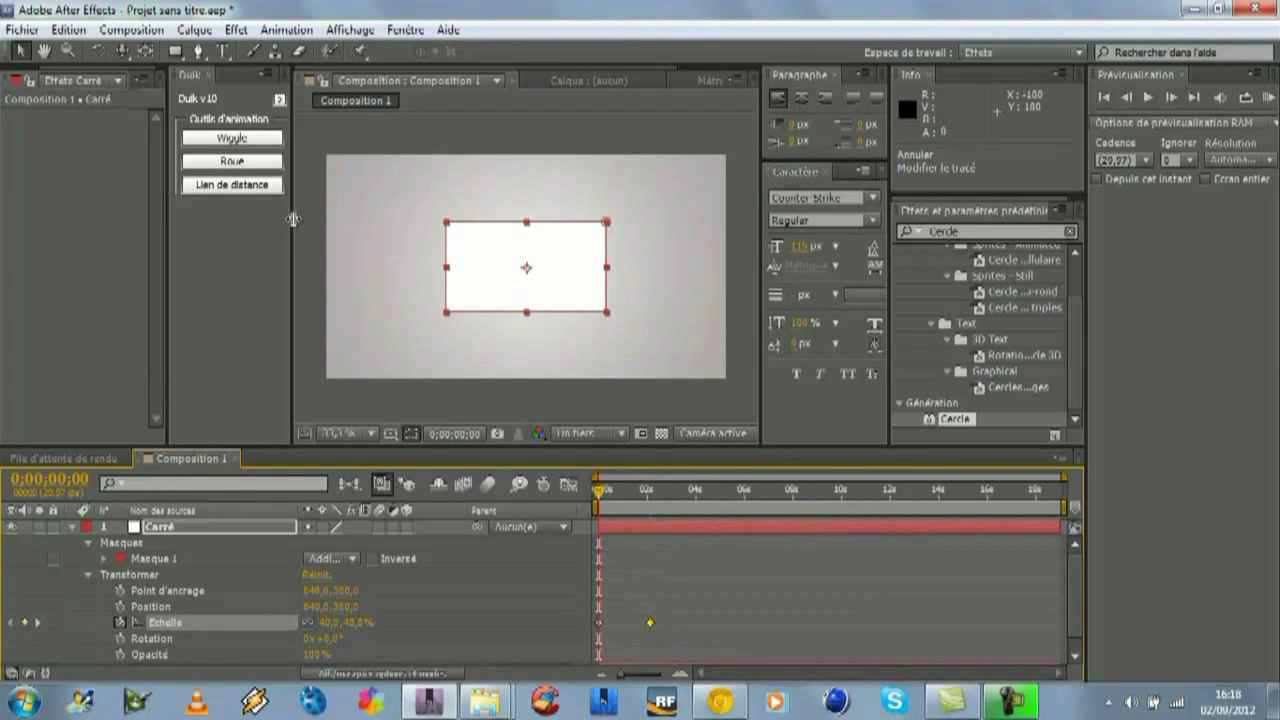
Step: Apply Duik's Rebond tool to the Carré layer's scale (Echelle) property, widening the Duik panel only while using it
{"action": "left_click_drag", "start_coordinate": [293, 219], "coordinate": [429, 237]}
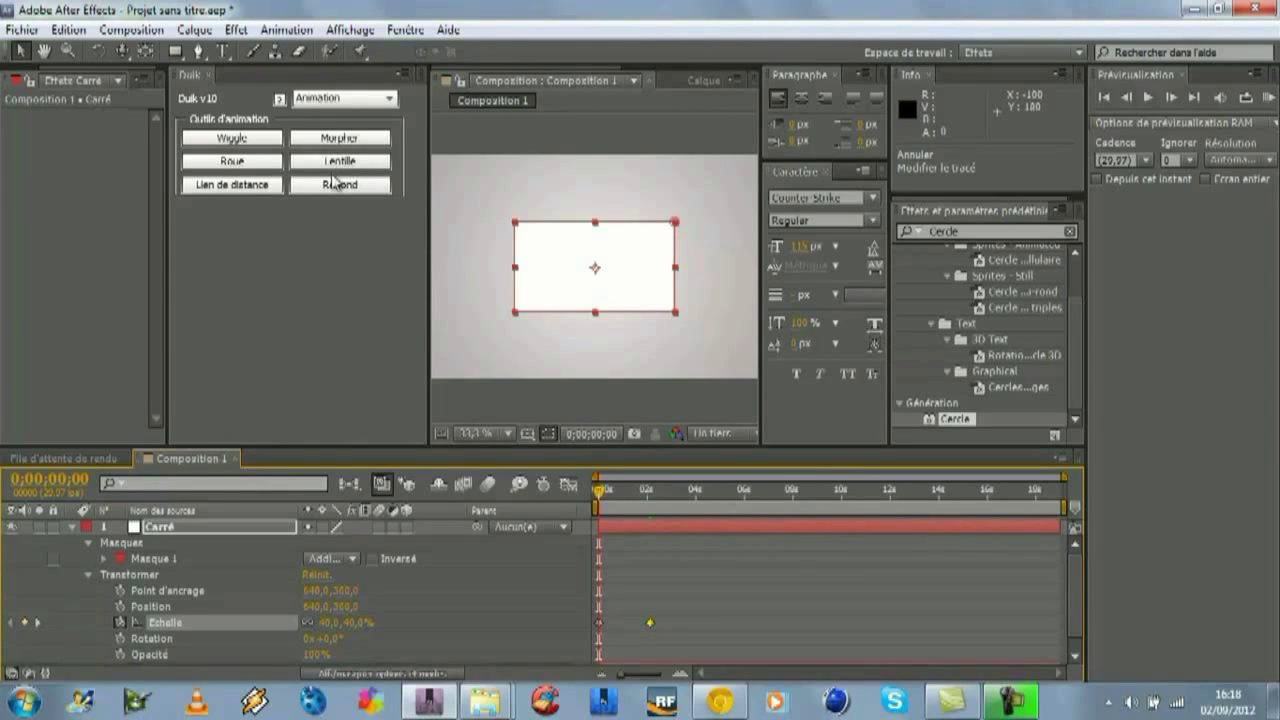
{"action": "left_click", "coordinate": [184, 625]}
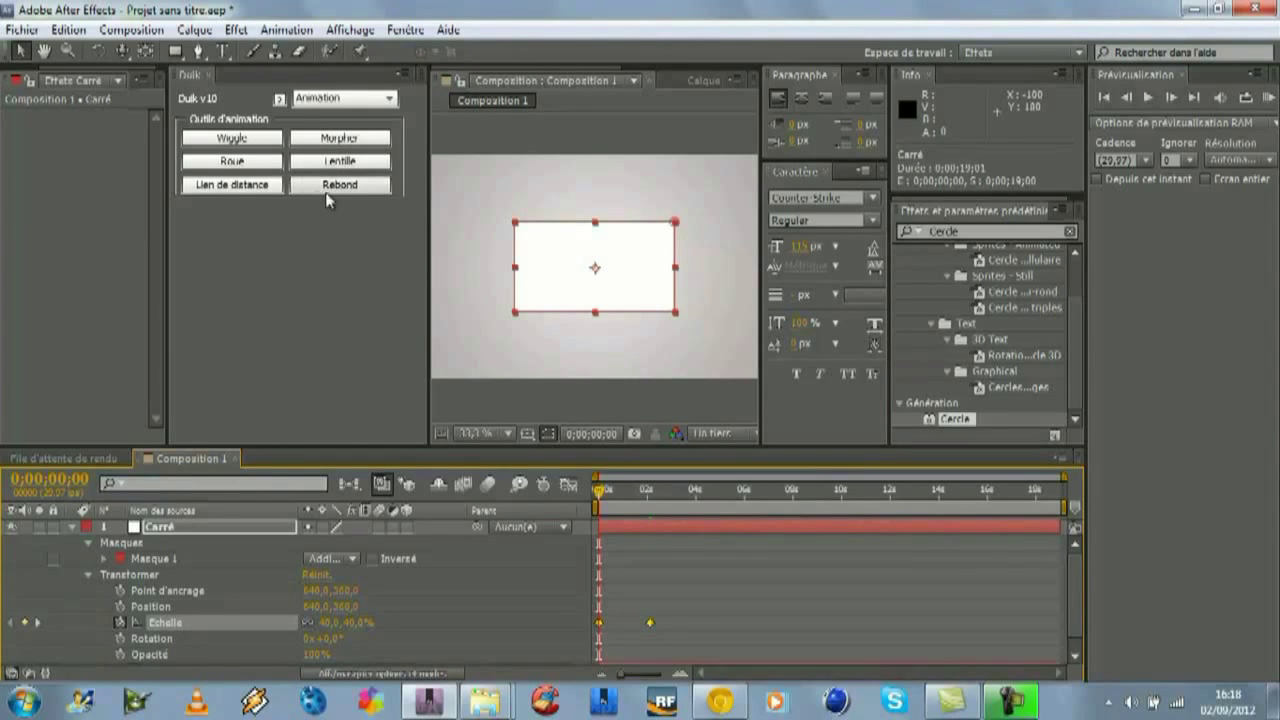
{"action": "left_click", "coordinate": [366, 184]}
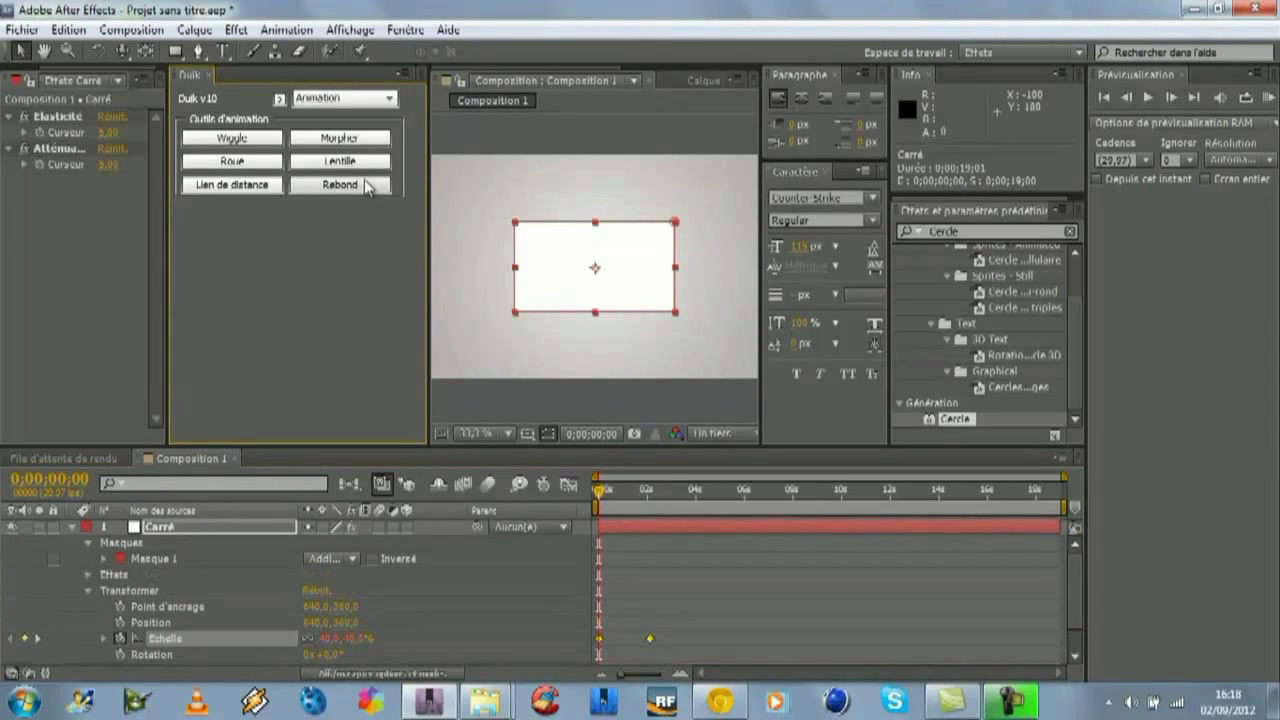
{"action": "left_click_drag", "start_coordinate": [430, 296], "coordinate": [297, 290]}
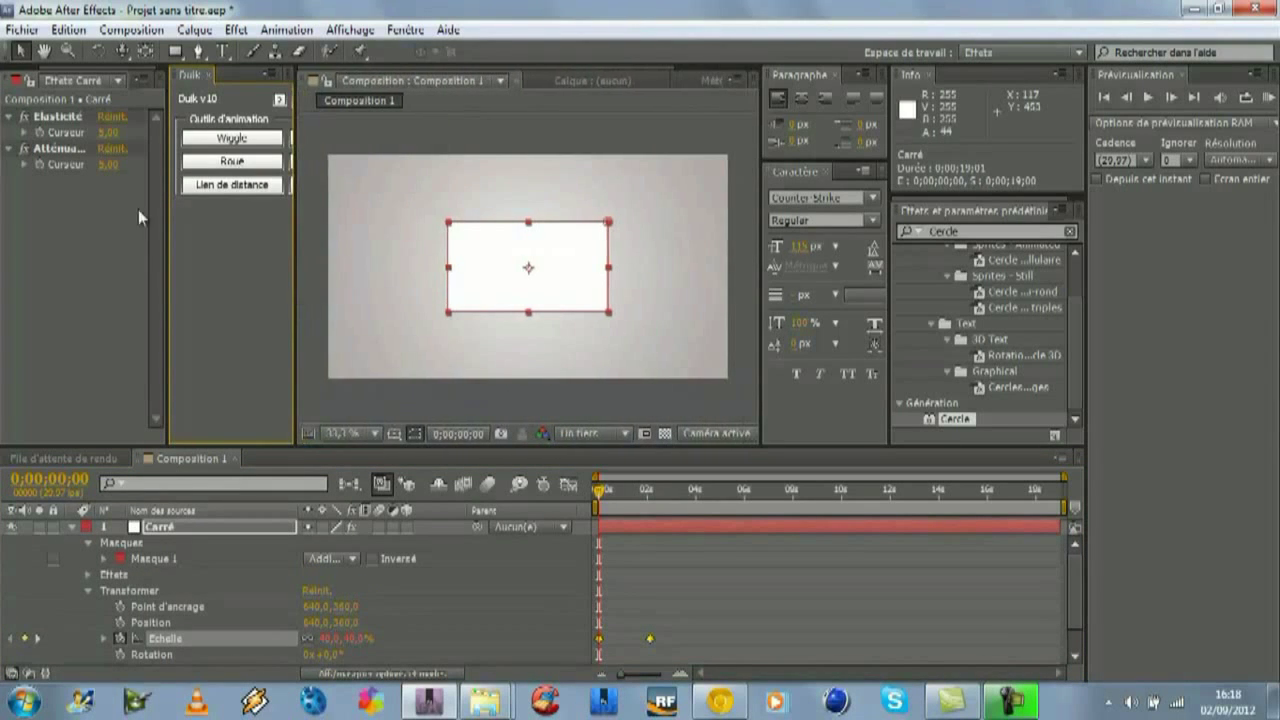
Step: Examine the Elasticité and Atténuation effects on the Carré layer
{"action": "left_click", "coordinate": [68, 150]}
{"action": "left_click", "coordinate": [58, 117]}
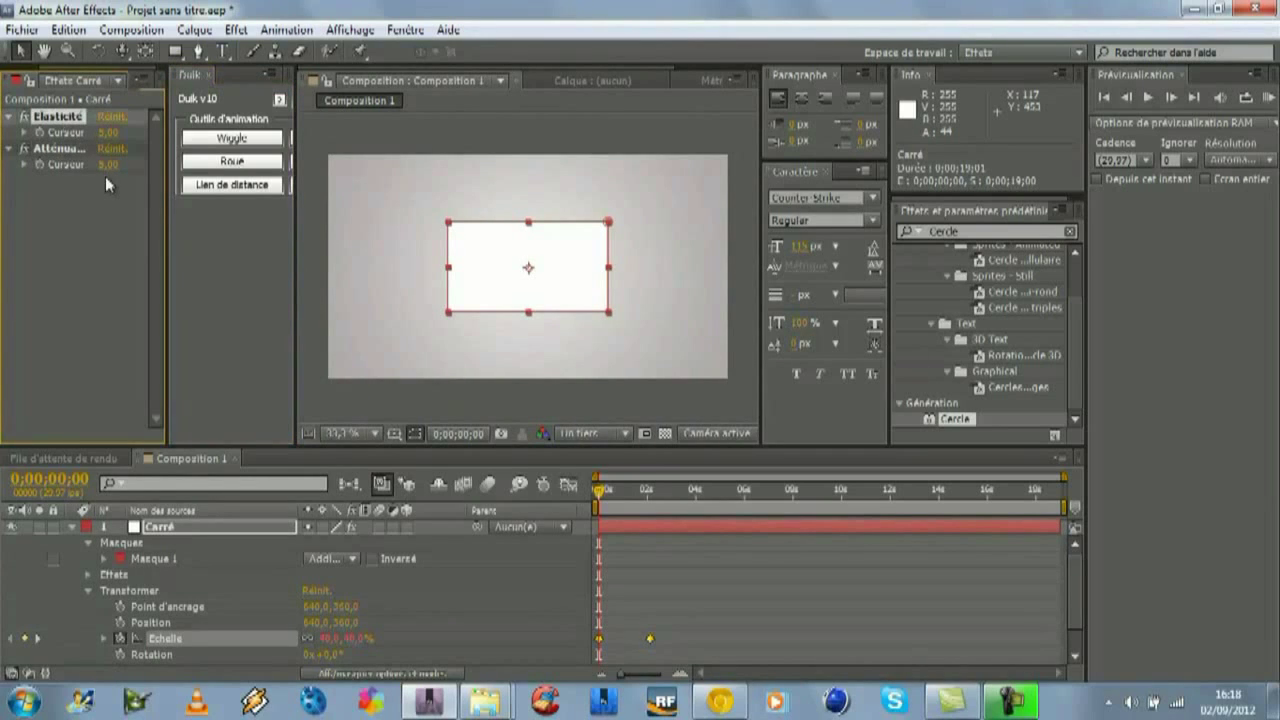
{"action": "left_click", "coordinate": [44, 152]}
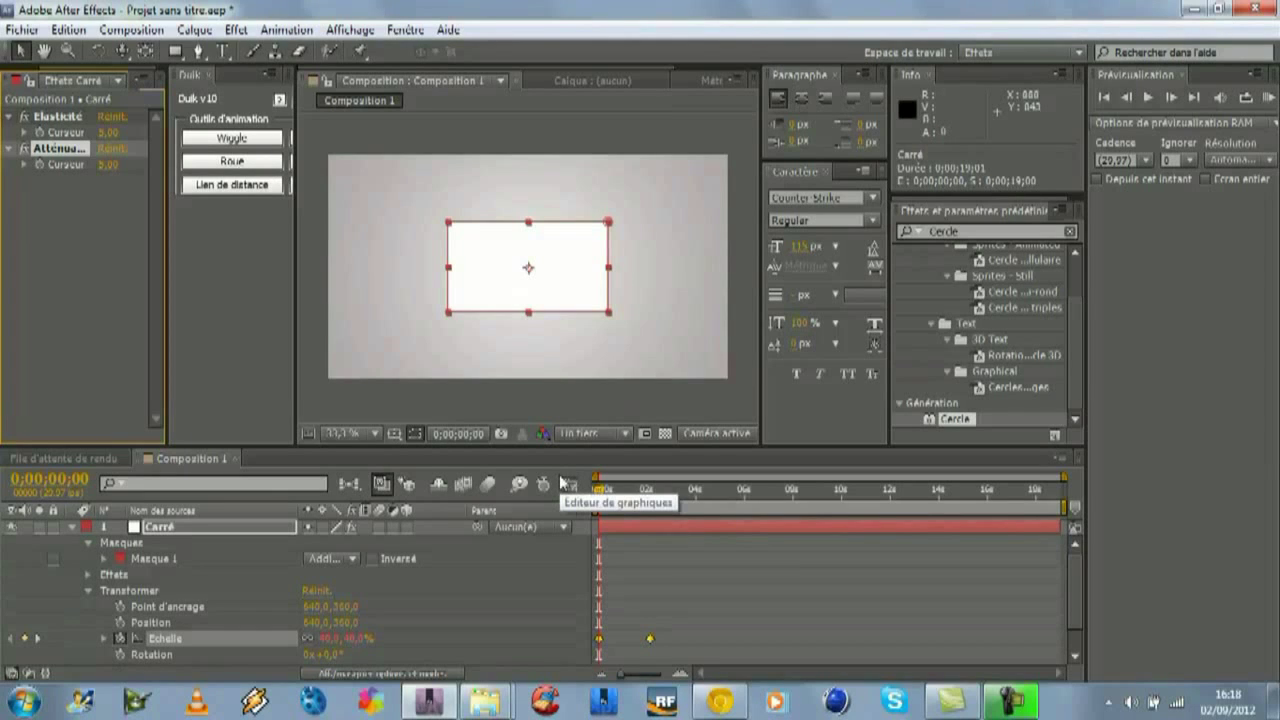
Step: Scrub and play the timeline to preview the Carré layer's scale bounce
{"action": "left_click_drag", "start_coordinate": [599, 489], "coordinate": [668, 512]}
{"action": "key", "text": "space"}
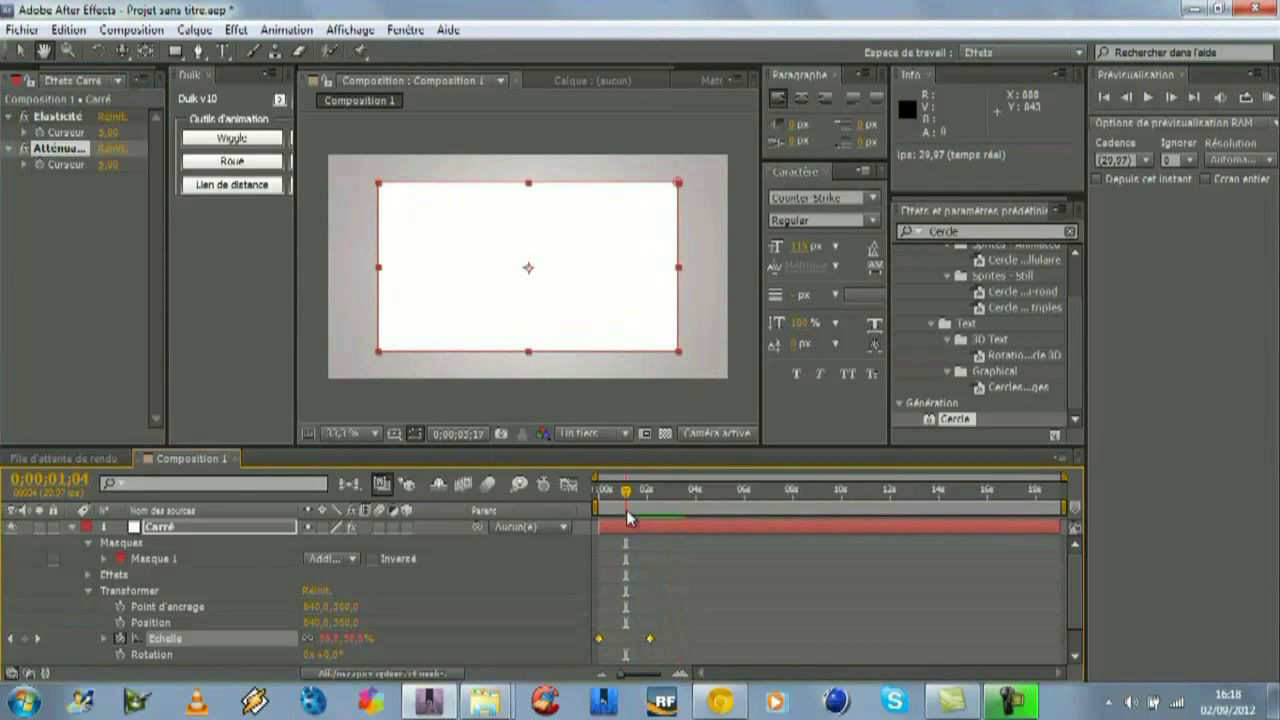
{"action": "left_click", "coordinate": [646, 621]}
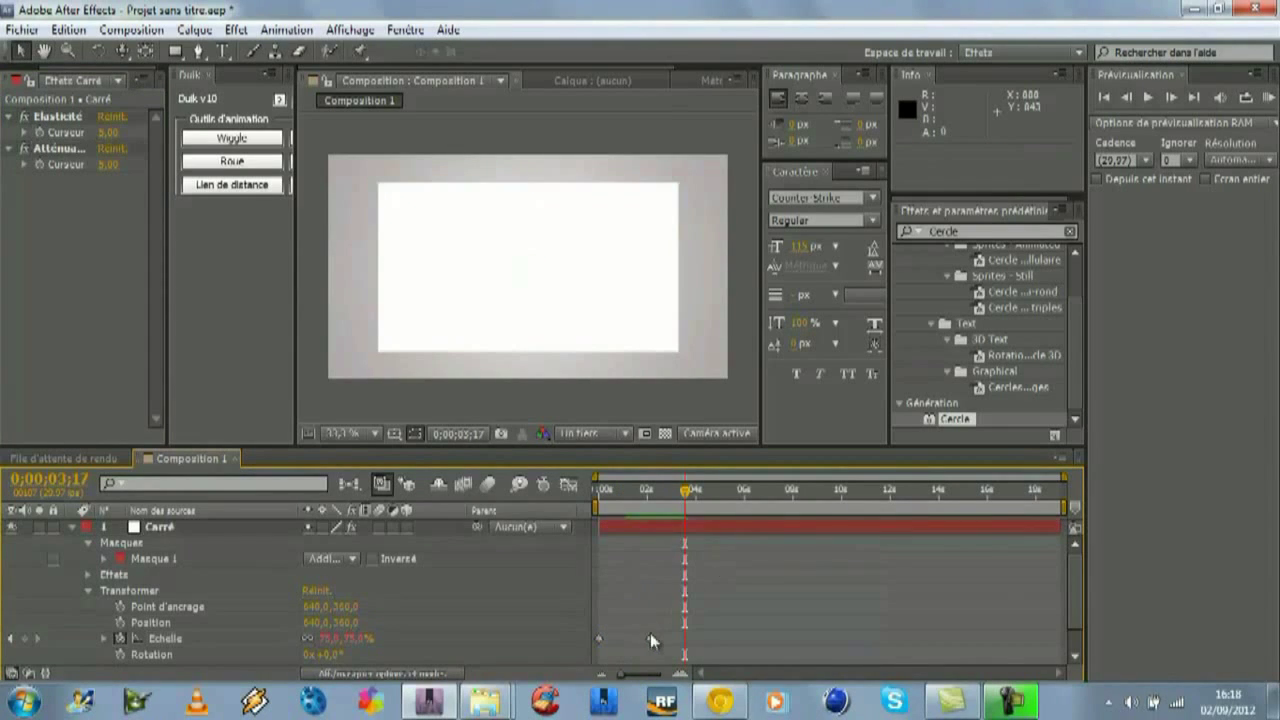
Step: Move the second scale keyframe earlier to 0;00;01;15 and preview the animation from the start
{"action": "left_click_drag", "start_coordinate": [652, 640], "coordinate": [632, 639]}
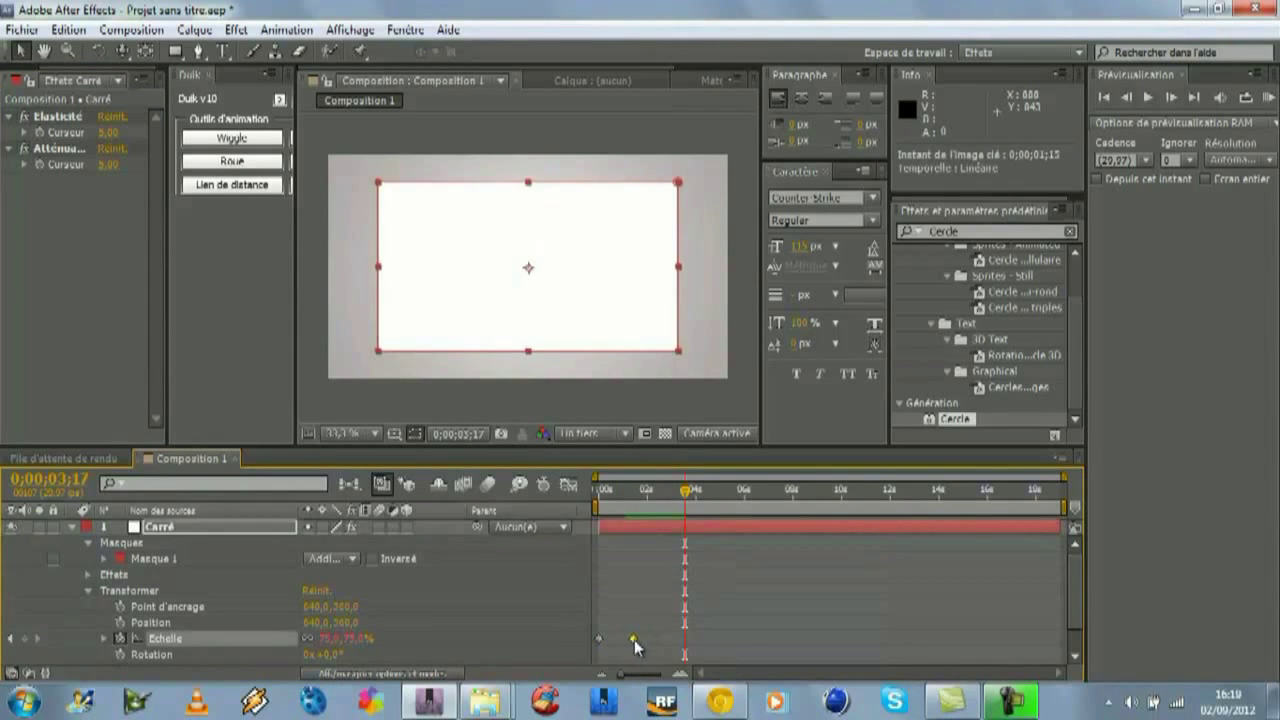
{"action": "left_click_drag", "start_coordinate": [686, 491], "coordinate": [599, 497]}
{"action": "left_click", "coordinate": [618, 580]}
{"action": "key", "text": "space"}
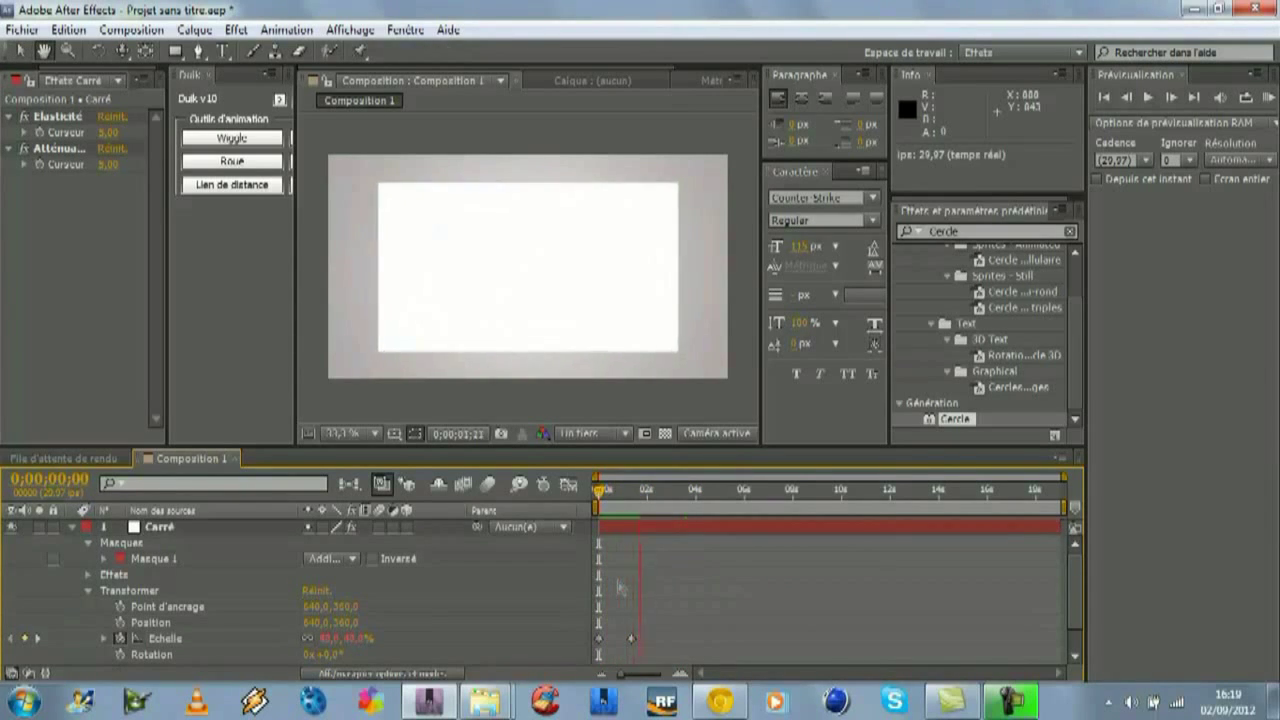
{"action": "key", "text": "space"}
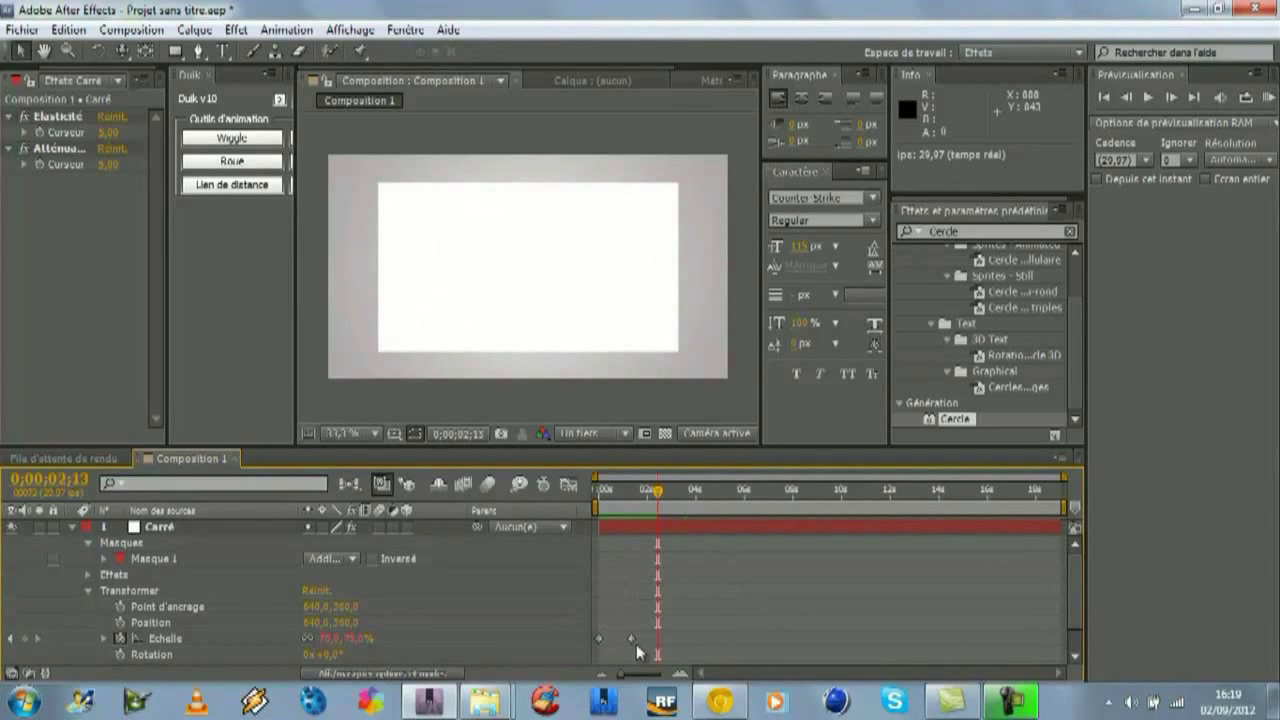
Step: Move the second scale keyframe much closer to the first, to about half a second, and preview the faster bounce
{"action": "left_click_drag", "start_coordinate": [634, 640], "coordinate": [613, 636]}
{"action": "left_click", "coordinate": [601, 494]}
{"action": "key", "text": "space"}
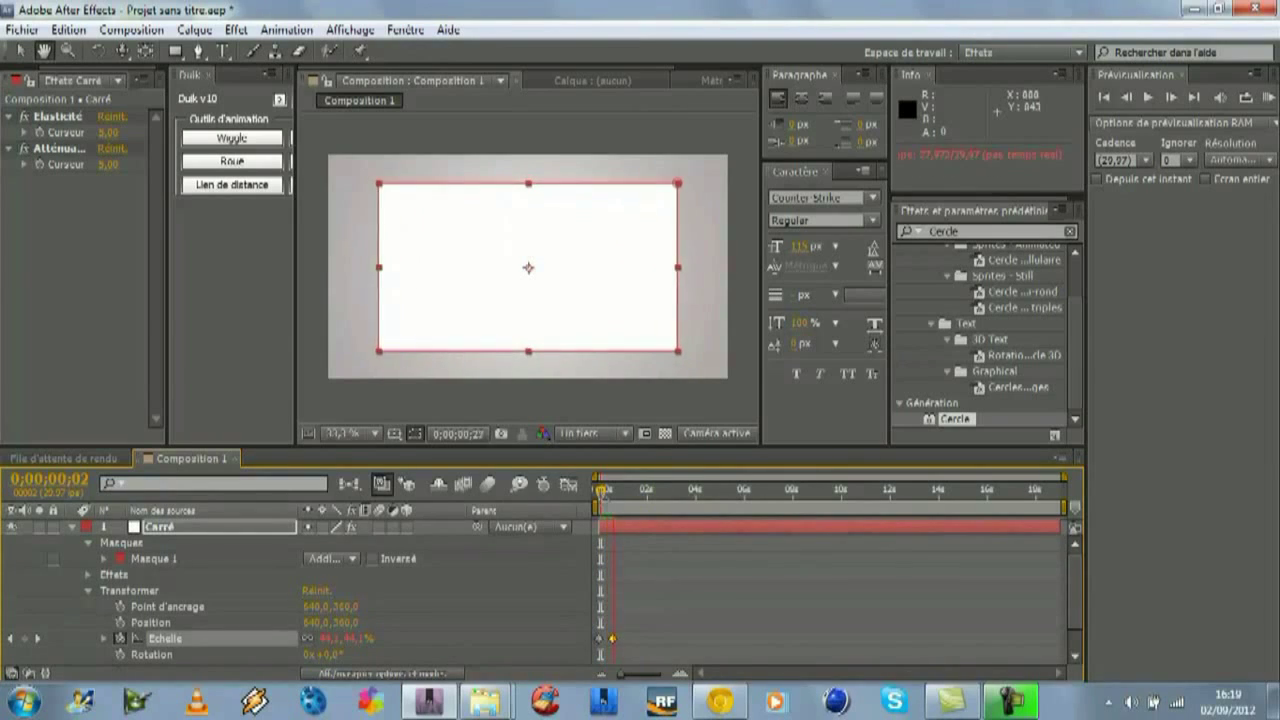
{"action": "key", "text": "space"}
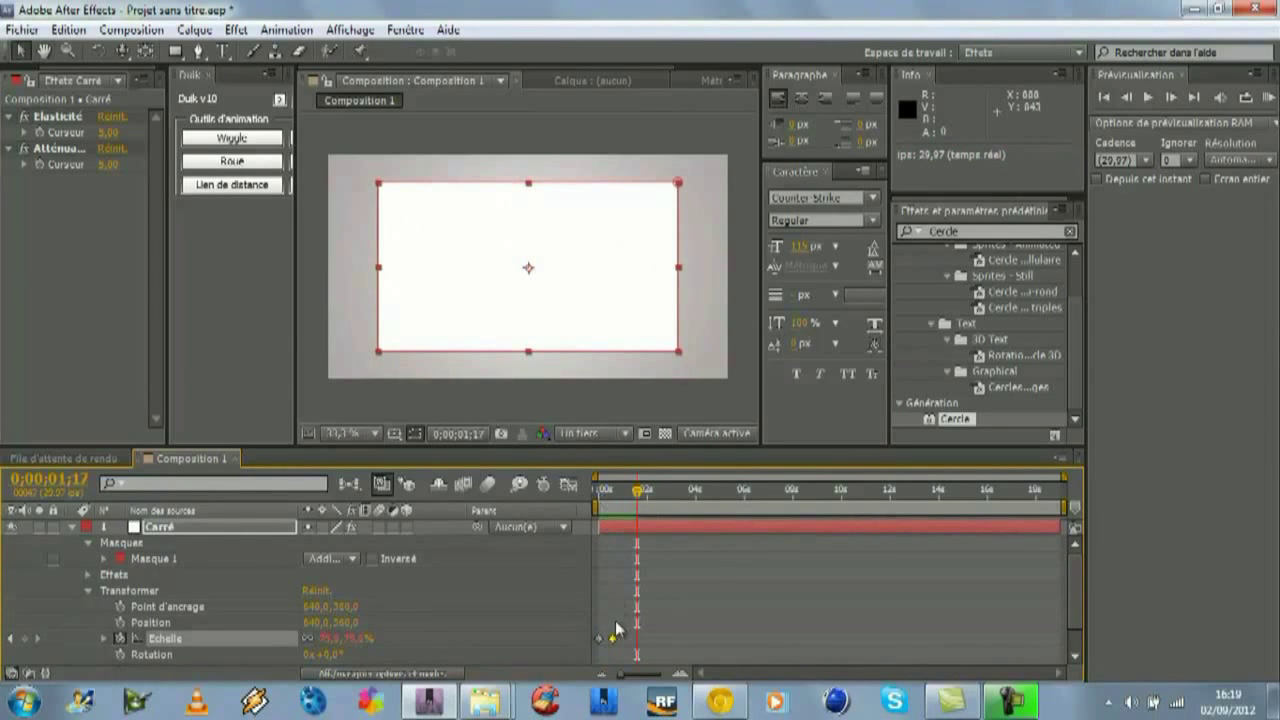
Step: Move the second scale keyframe of the Carré layer to 0;00;00;05 and preview the shortened bounce
{"action": "left_click_drag", "start_coordinate": [613, 637], "coordinate": [601, 638]}
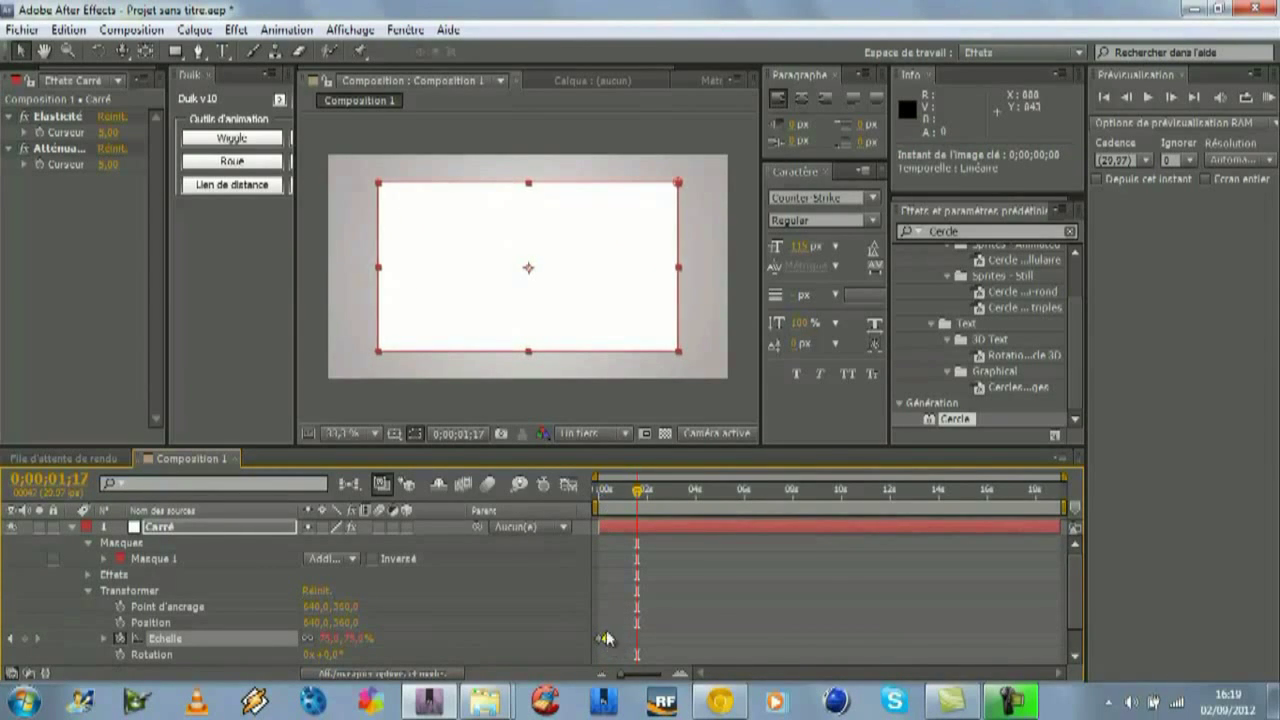
{"action": "key", "text": "space"}
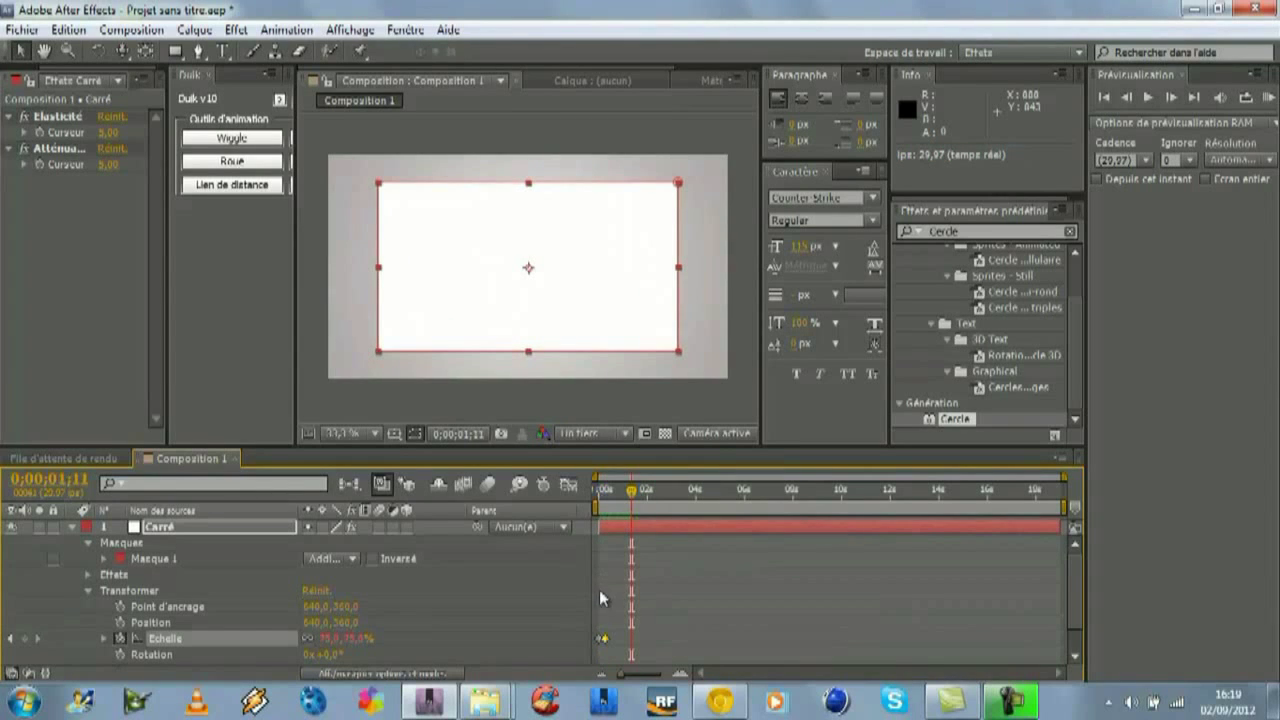
{"action": "left_click", "coordinate": [604, 638]}
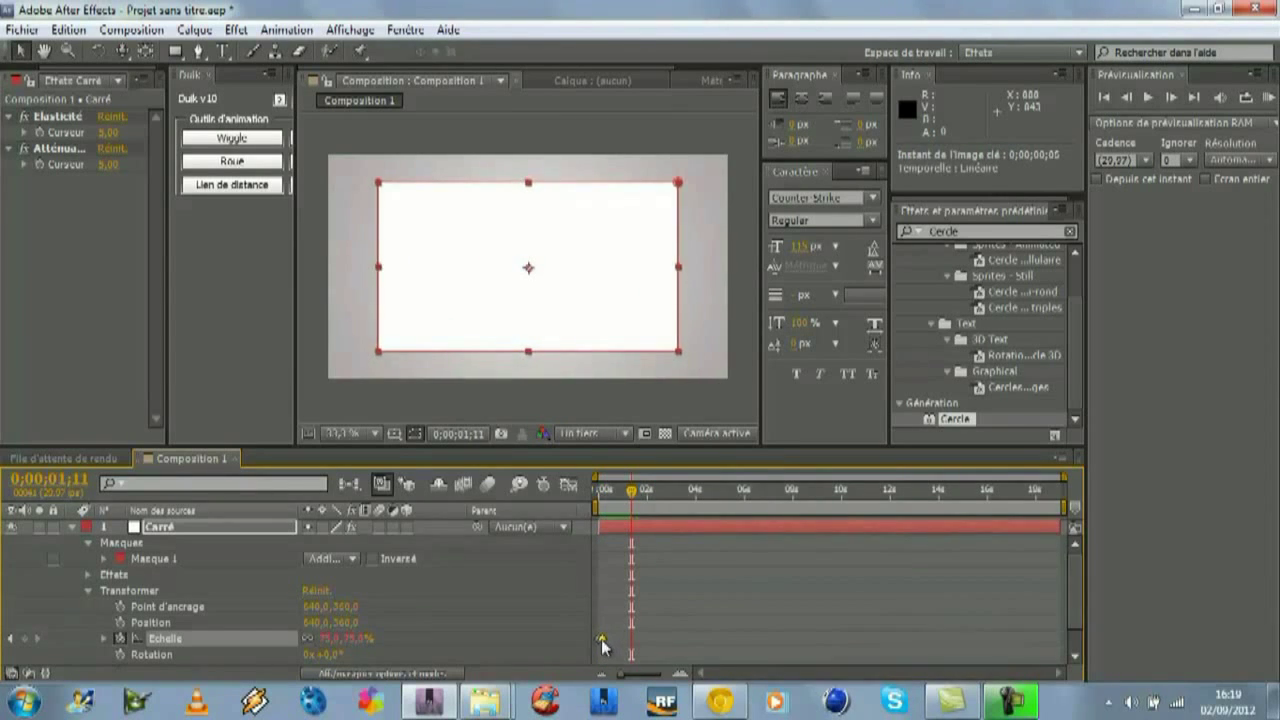
{"action": "key", "text": "space"}
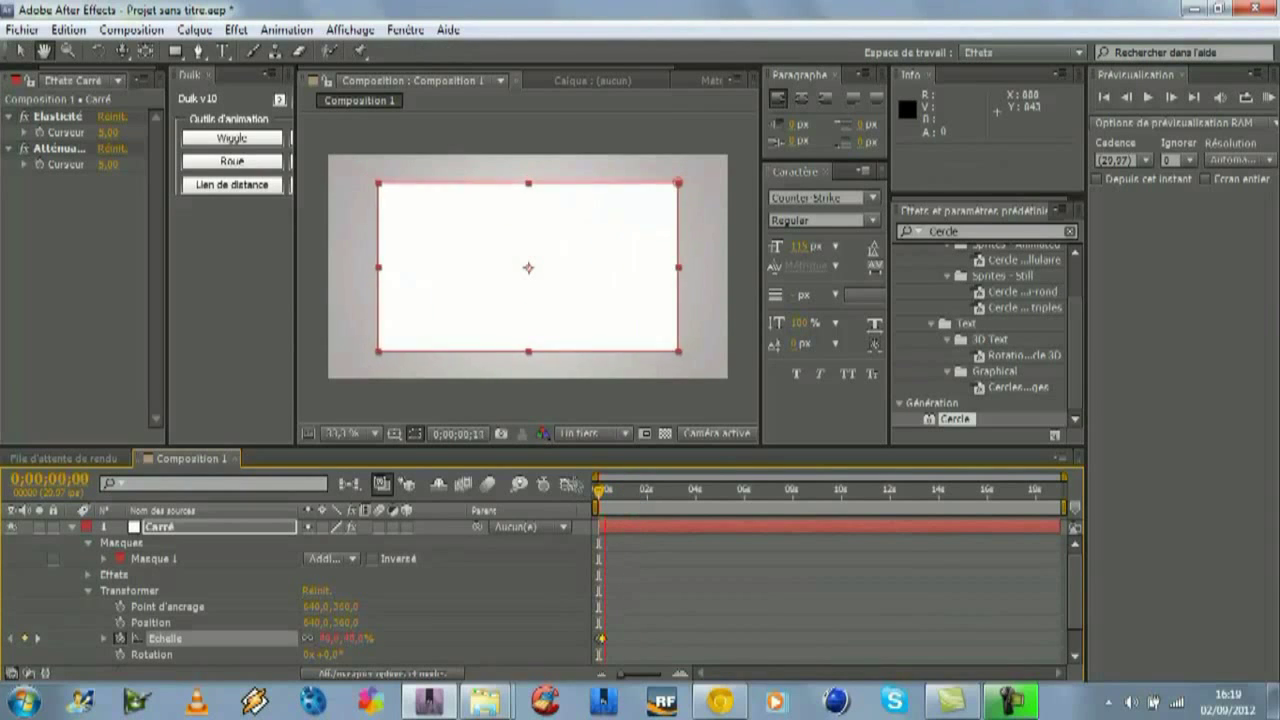
Step: Scrub back to the start of the composition and replay the Carré layer's scale bounce
{"action": "mouse_move", "coordinate": [625, 490]}
{"action": "left_mouse_down"}
{"action": "mouse_move", "coordinate": [597, 500]}
{"action": "mouse_move", "coordinate": [630, 502]}
{"action": "left_mouse_up"}
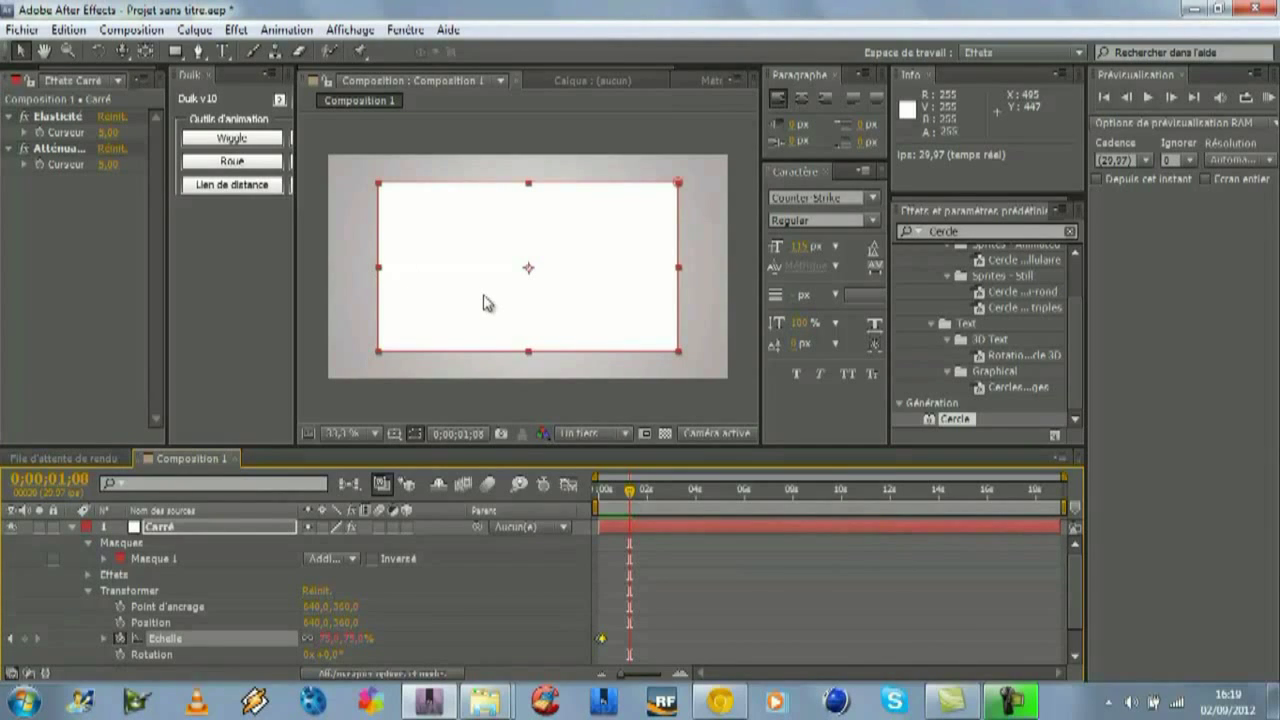
{"action": "left_click_drag", "start_coordinate": [632, 492], "coordinate": [576, 487]}
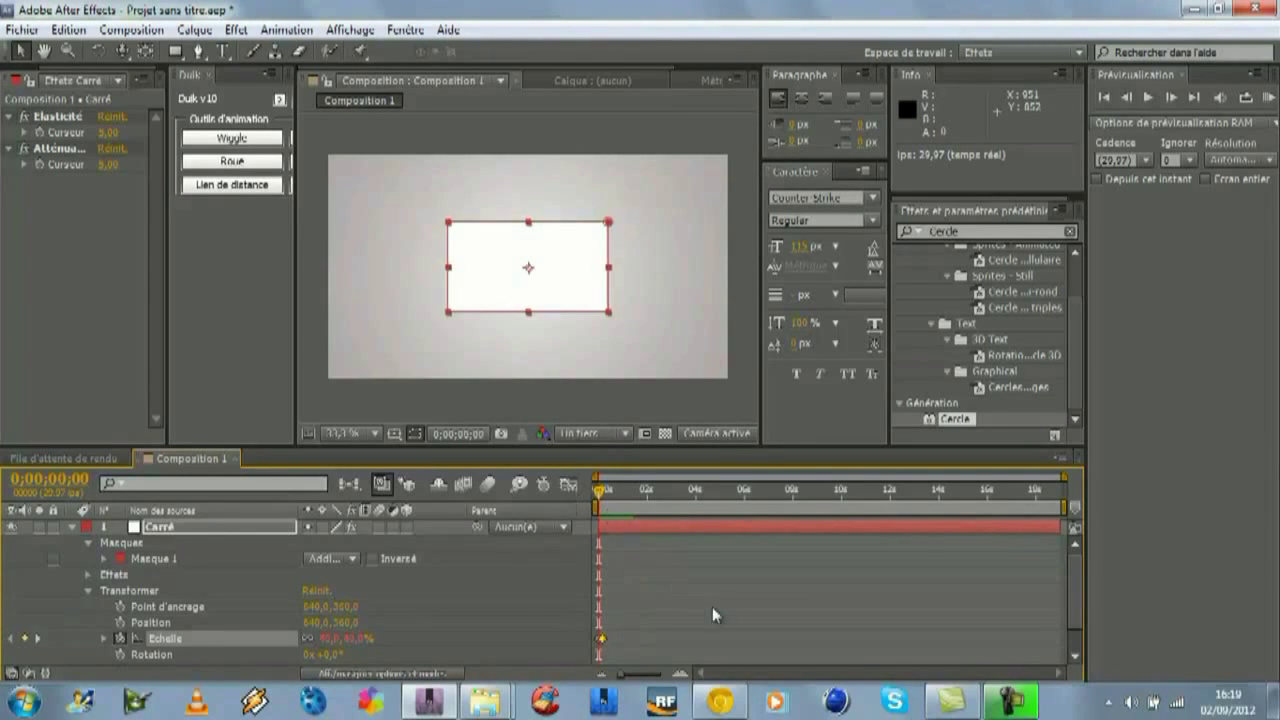
{"action": "key", "text": "space"}
{"action": "key", "text": "space"}
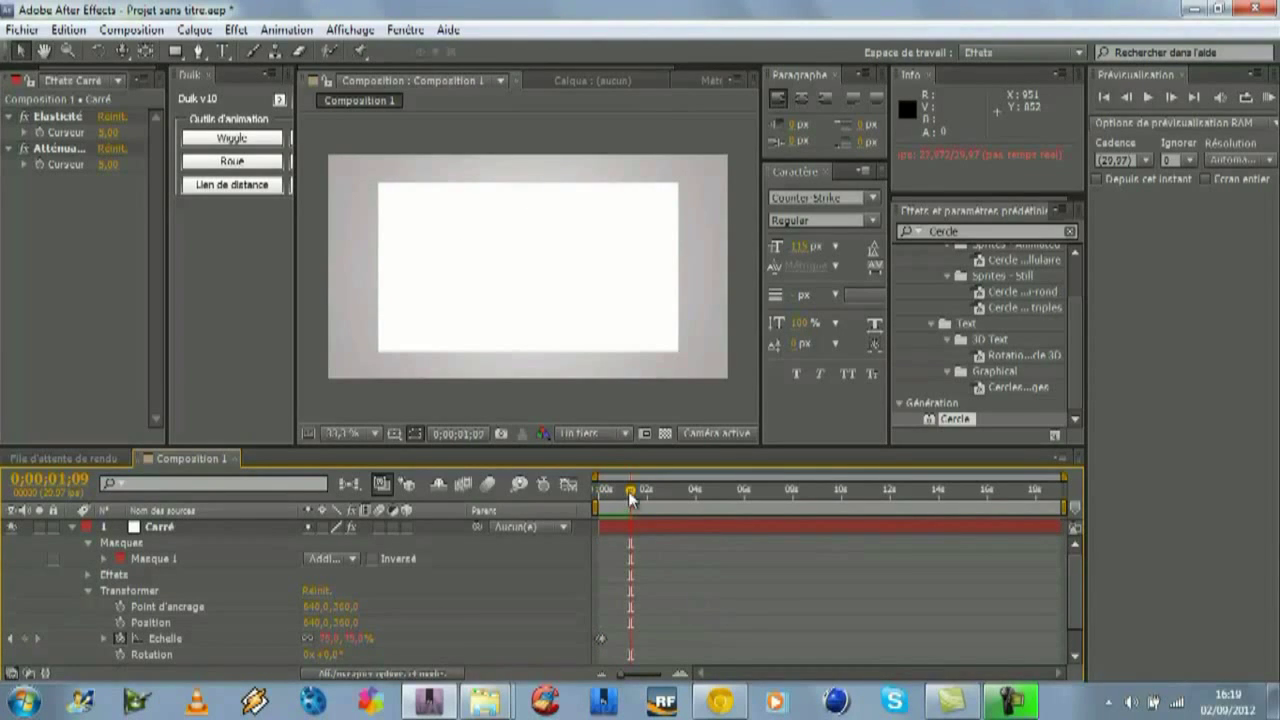
{"action": "left_click_drag", "start_coordinate": [628, 491], "coordinate": [575, 489]}
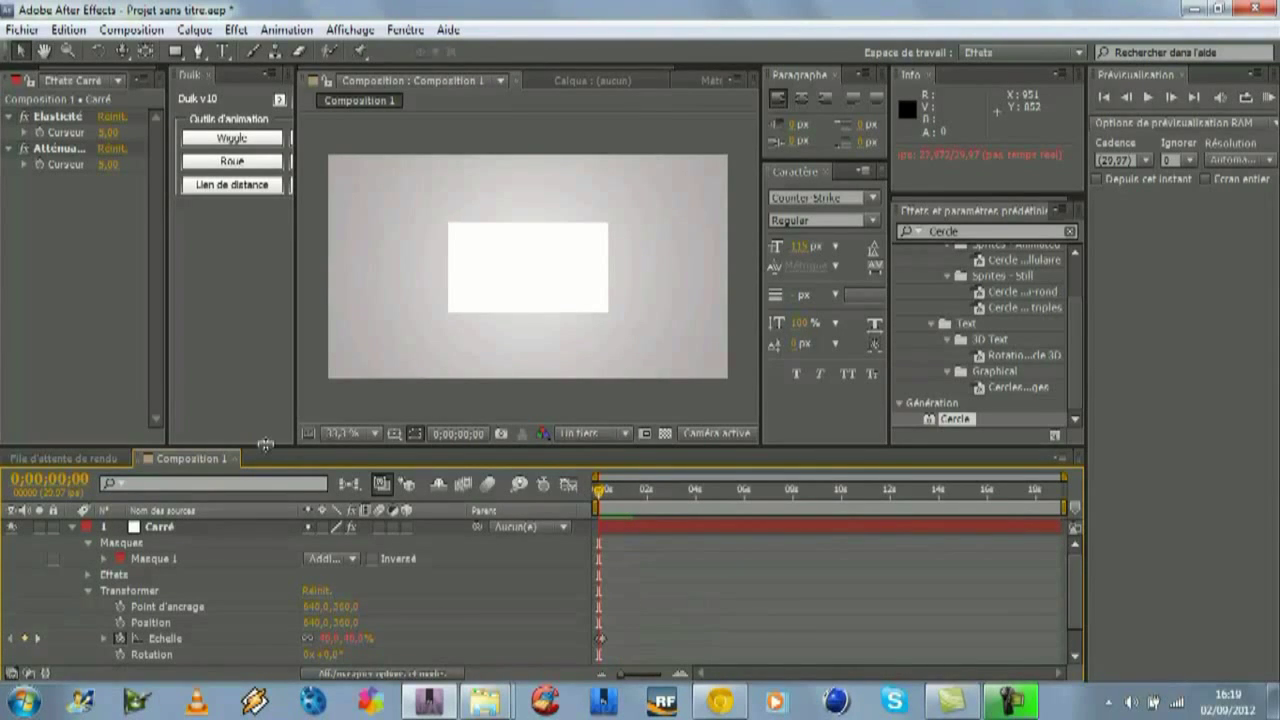
Step: Add the Esthétiques effect Lueur diffuse to the Carré layer and raise its Seuil to about 92.5%
{"action": "left_click", "coordinate": [469, 289]}
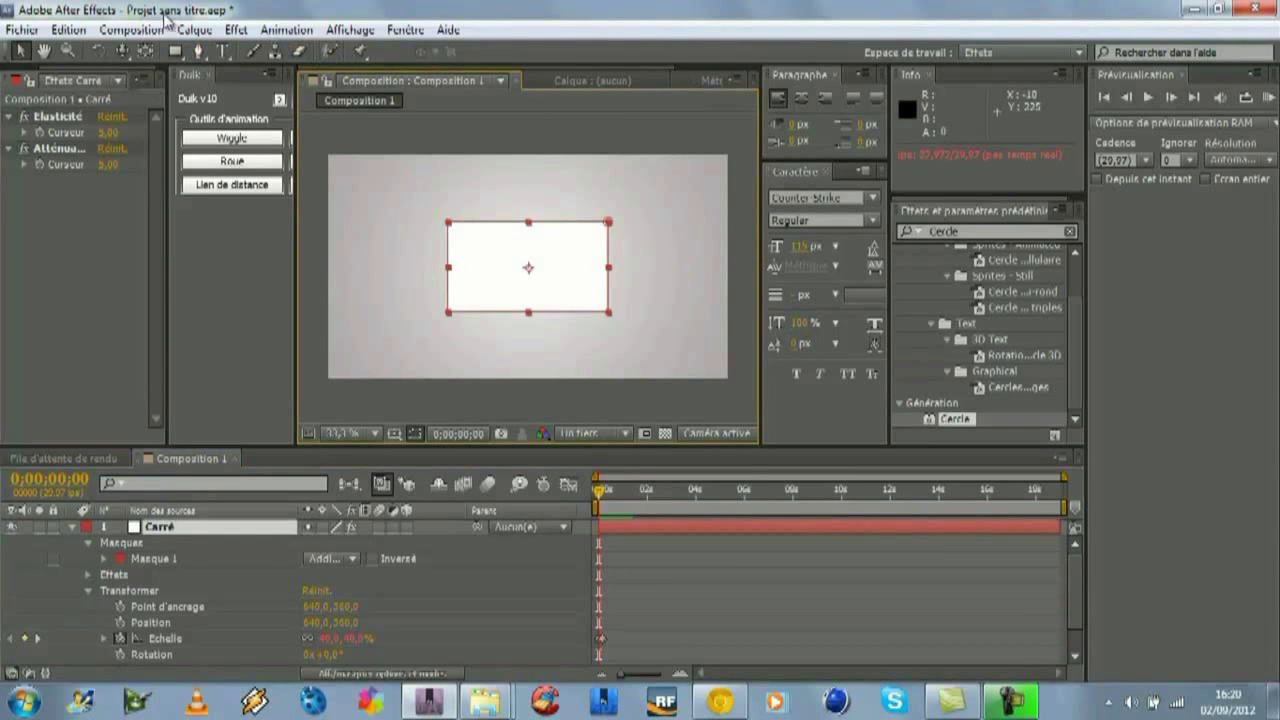
{"action": "left_click", "coordinate": [237, 29]}
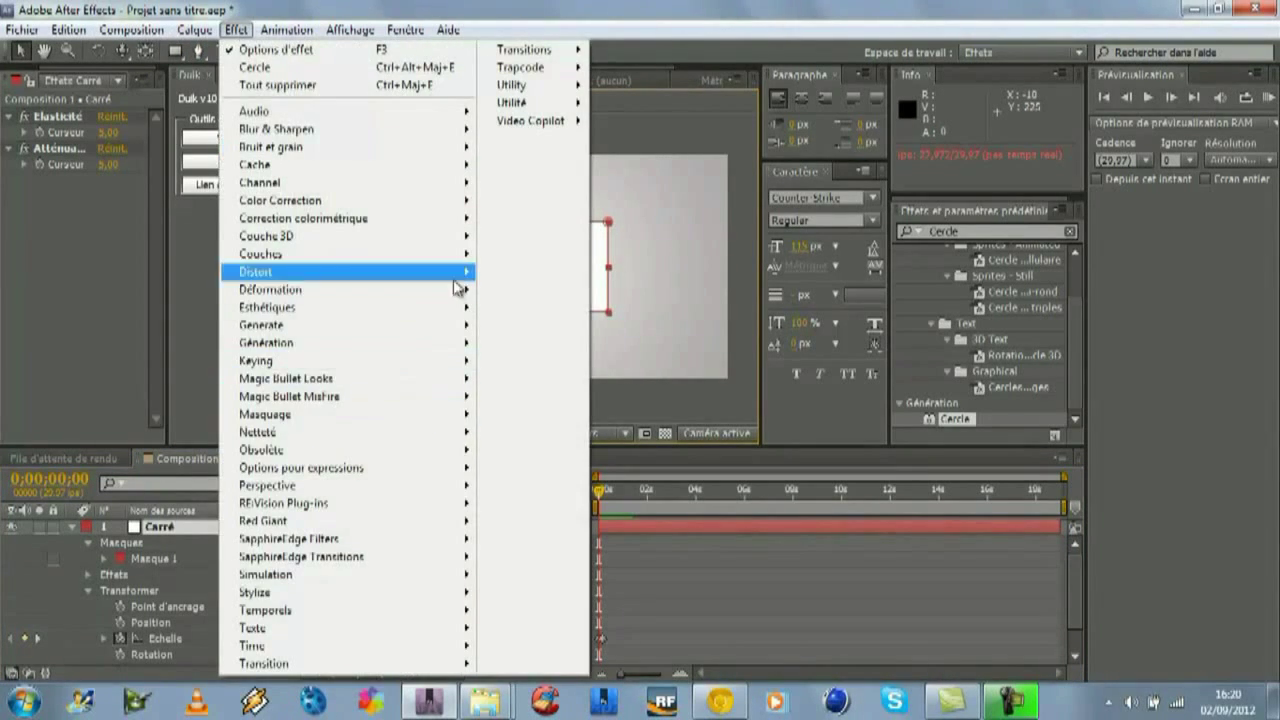
{"action": "mouse_move", "coordinate": [456, 313]}
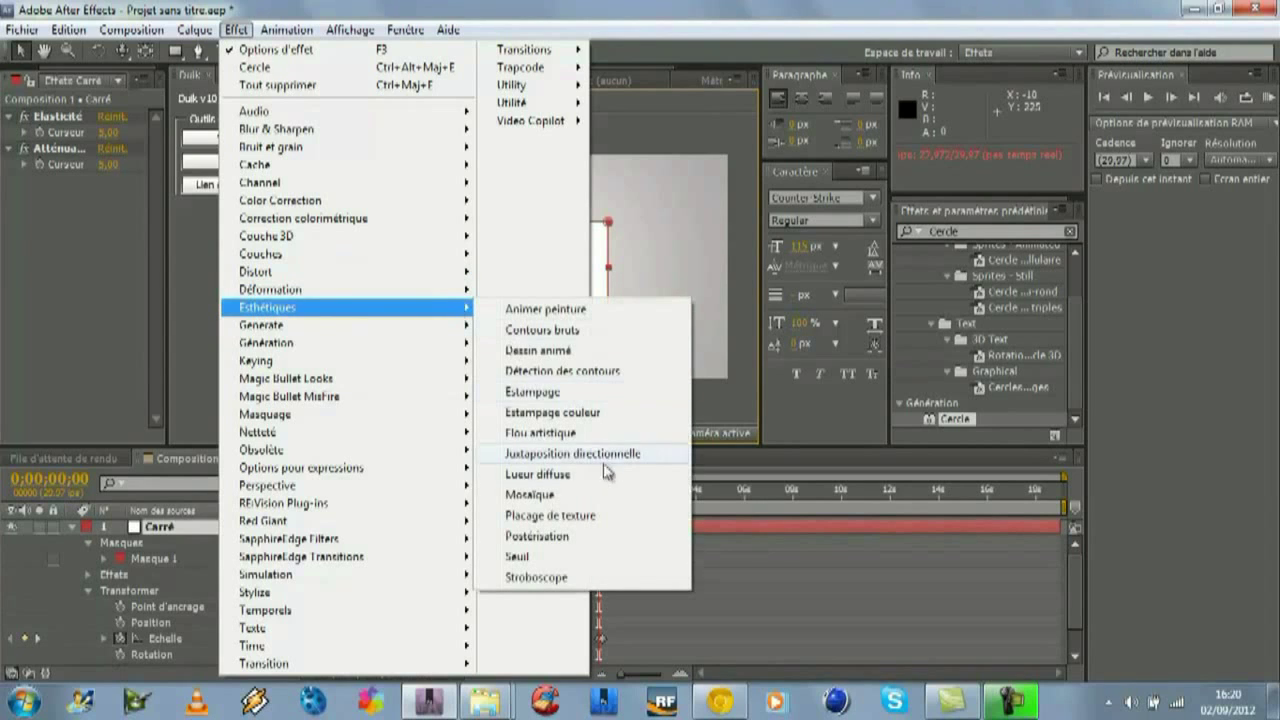
{"action": "left_click", "coordinate": [538, 474]}
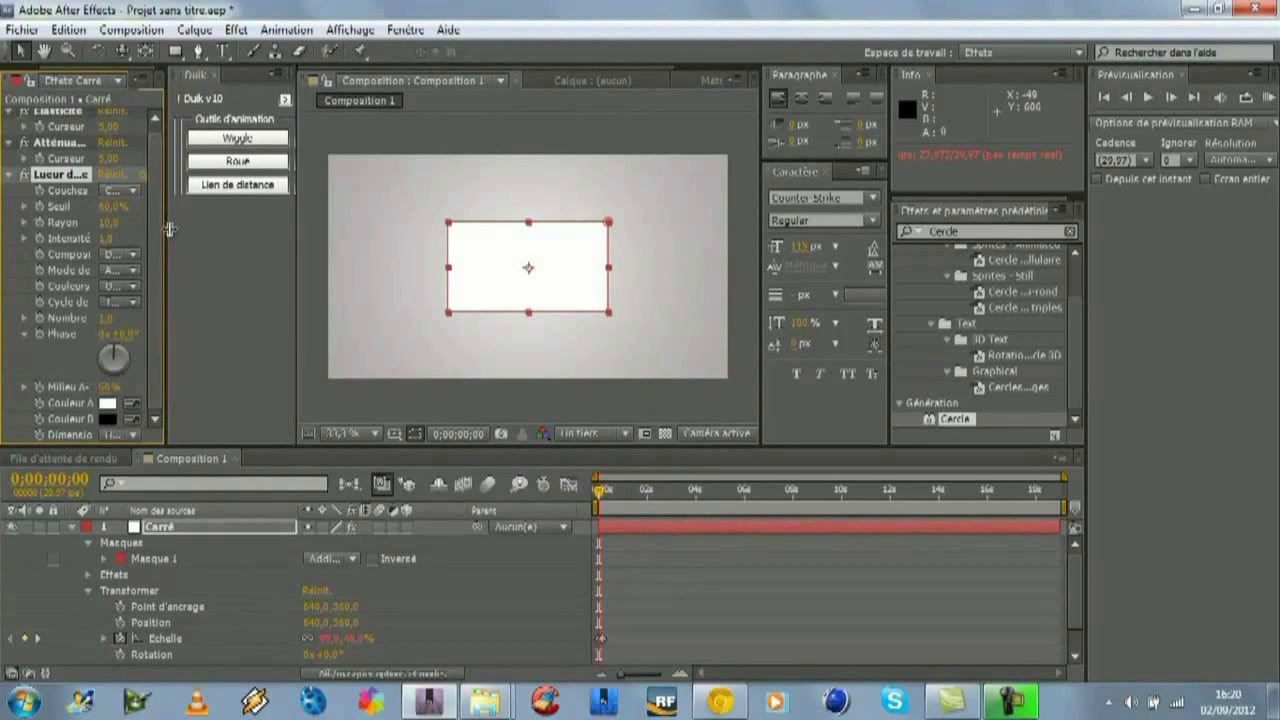
{"action": "left_click_drag", "start_coordinate": [168, 225], "coordinate": [272, 225]}
{"action": "left_click_drag", "start_coordinate": [164, 206], "coordinate": [232, 208]}
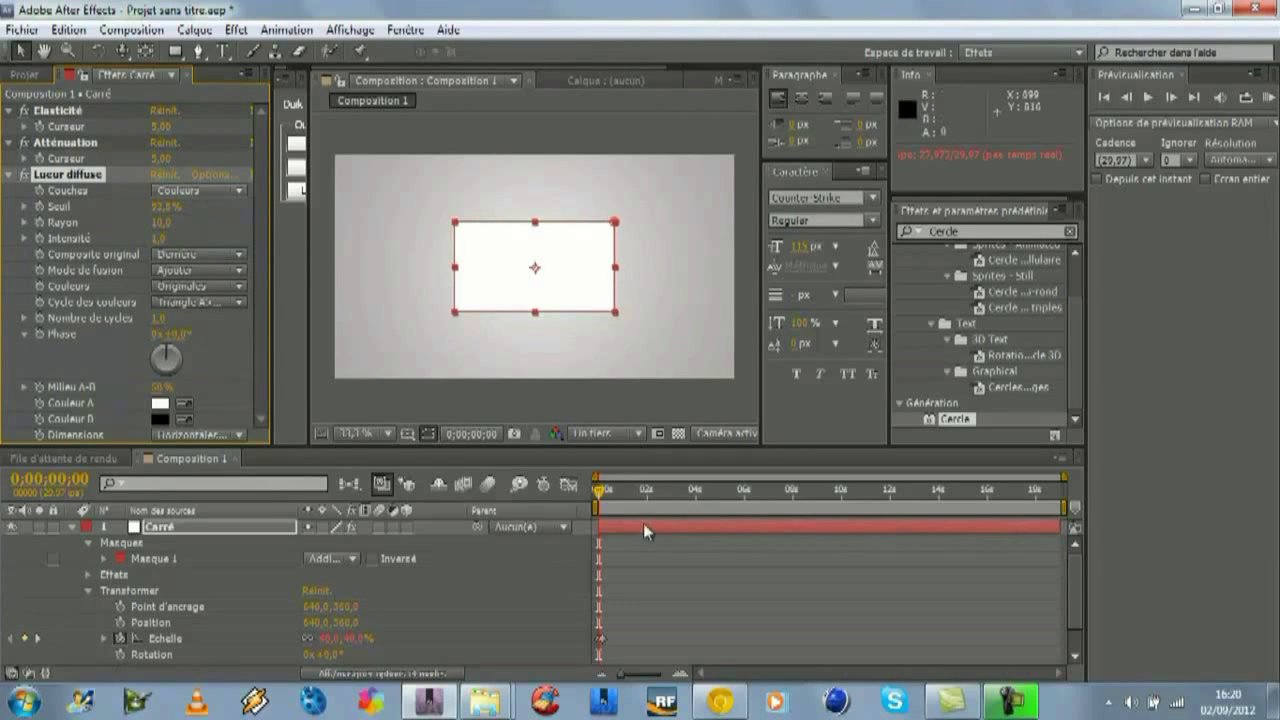
Step: Set the Lueur diffuse Rayon to about 76 and its Intensité to about 1.2 on the Carré layer
{"action": "left_click", "coordinate": [554, 556]}
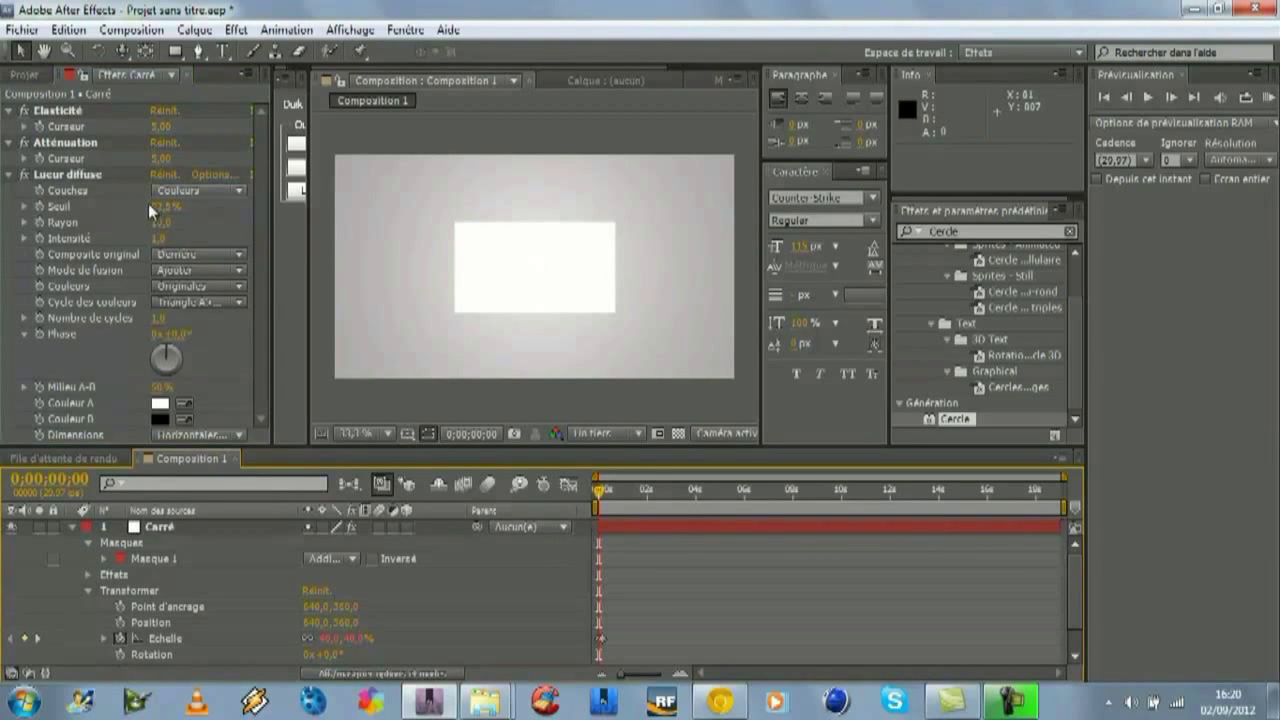
{"action": "left_click_drag", "start_coordinate": [160, 222], "coordinate": [222, 232]}
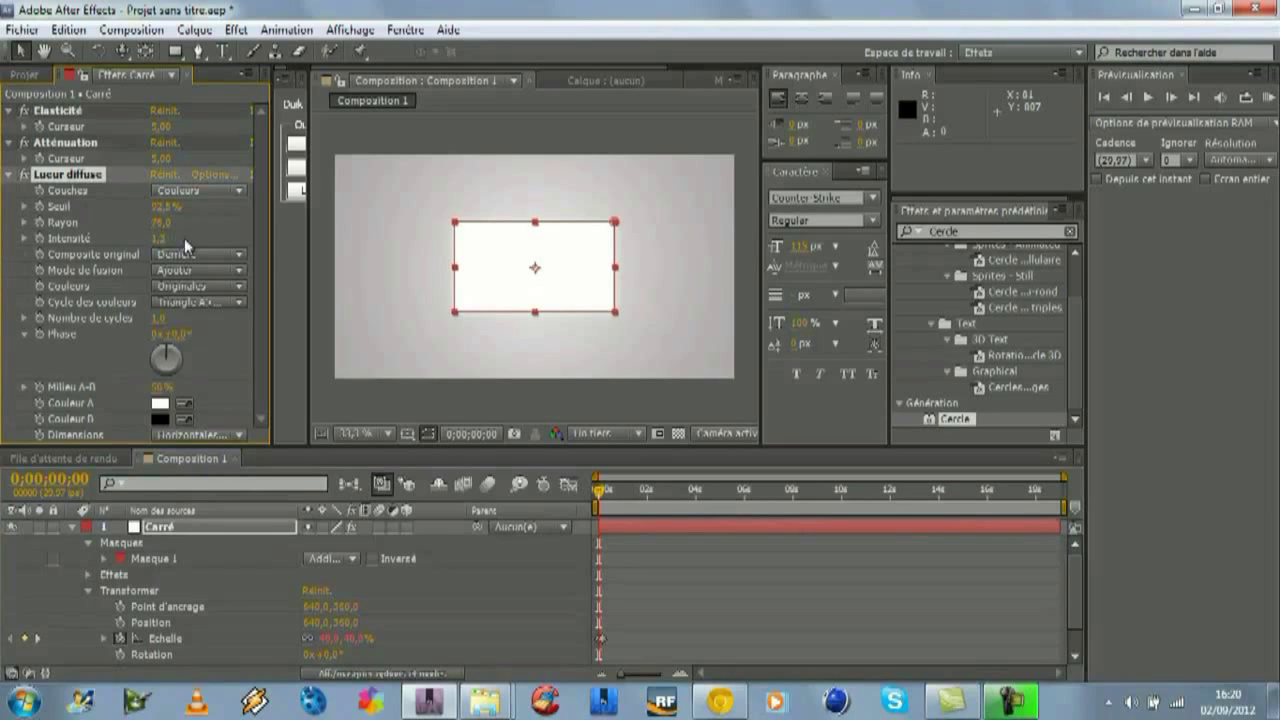
{"action": "left_click", "coordinate": [550, 600]}
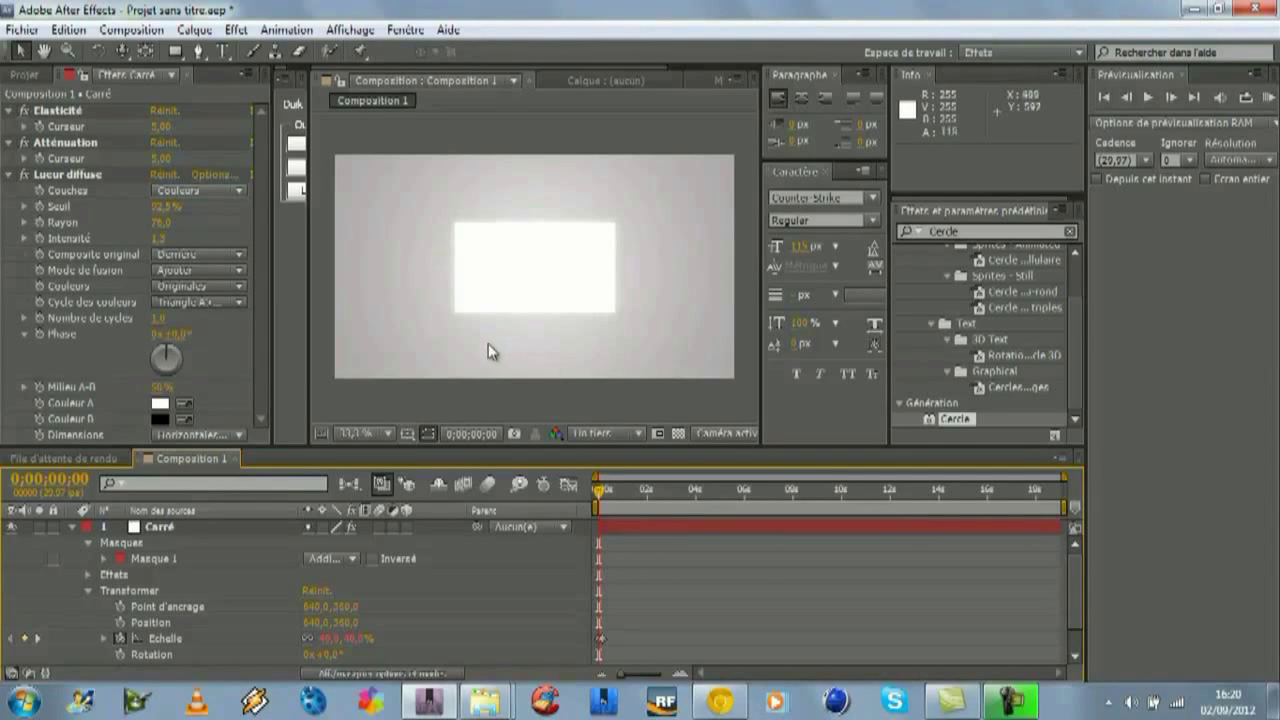
{"action": "left_click_drag", "start_coordinate": [602, 493], "coordinate": [576, 507]}
{"action": "mouse_move", "coordinate": [590, 505]}
{"action": "left_mouse_down"}
{"action": "mouse_move", "coordinate": [631, 500]}
{"action": "mouse_move", "coordinate": [593, 508]}
{"action": "left_mouse_up"}
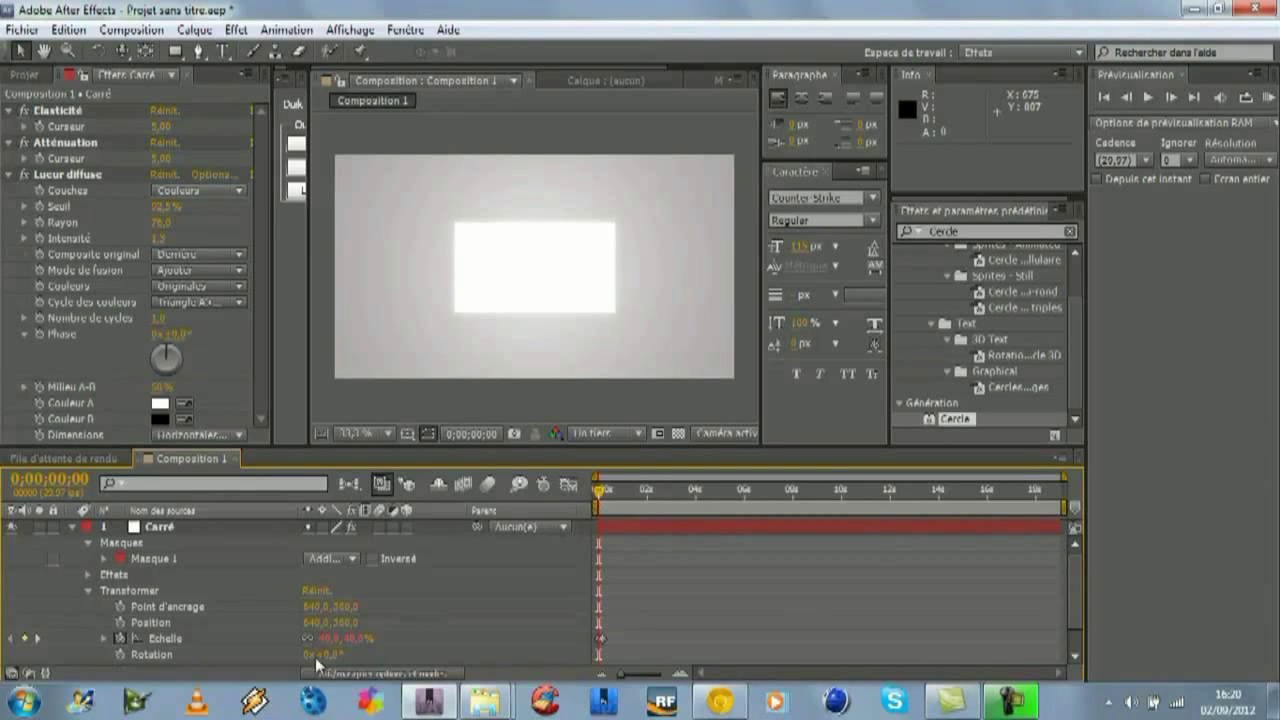
{"action": "mouse_move", "coordinate": [599, 491]}
{"action": "left_mouse_down"}
{"action": "mouse_move", "coordinate": [620, 491]}
{"action": "mouse_move", "coordinate": [598, 491]}
{"action": "left_mouse_up"}
Step: Collapse the Carré layer's properties and delete the layer from the composition
{"action": "left_click", "coordinate": [71, 526]}
{"action": "left_click", "coordinate": [168, 528]}
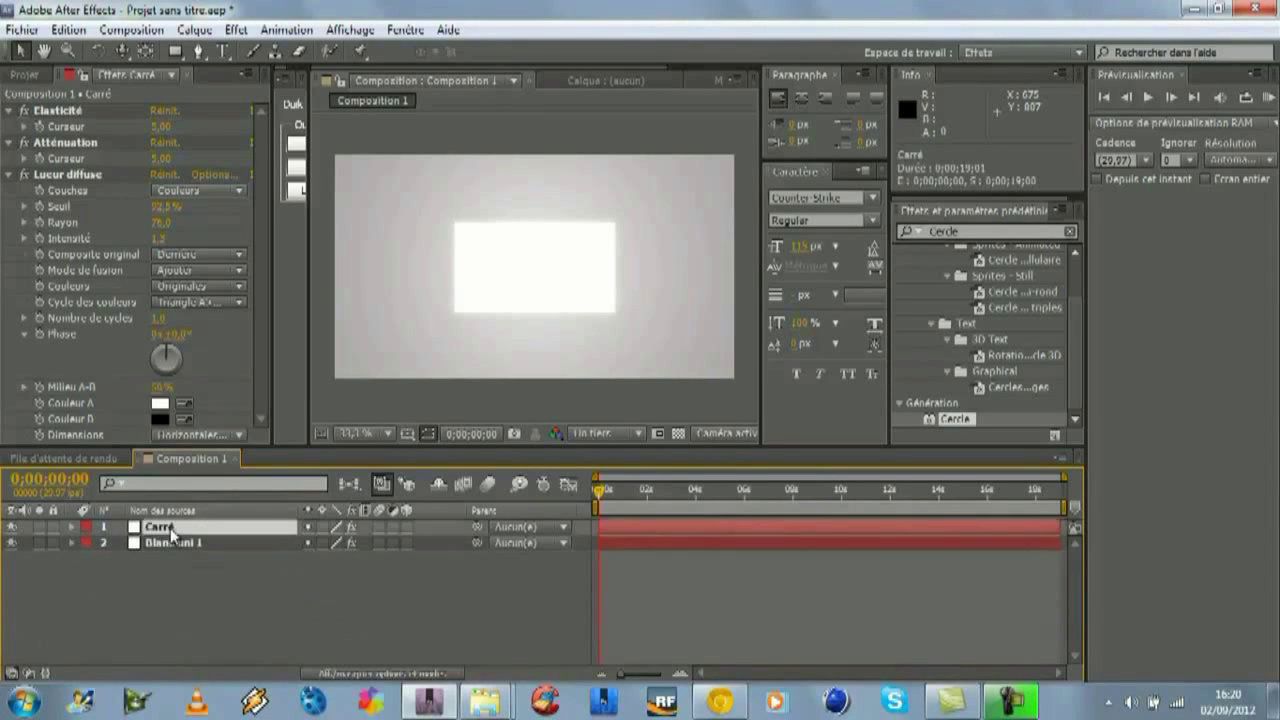
{"action": "key", "text": "Delete"}
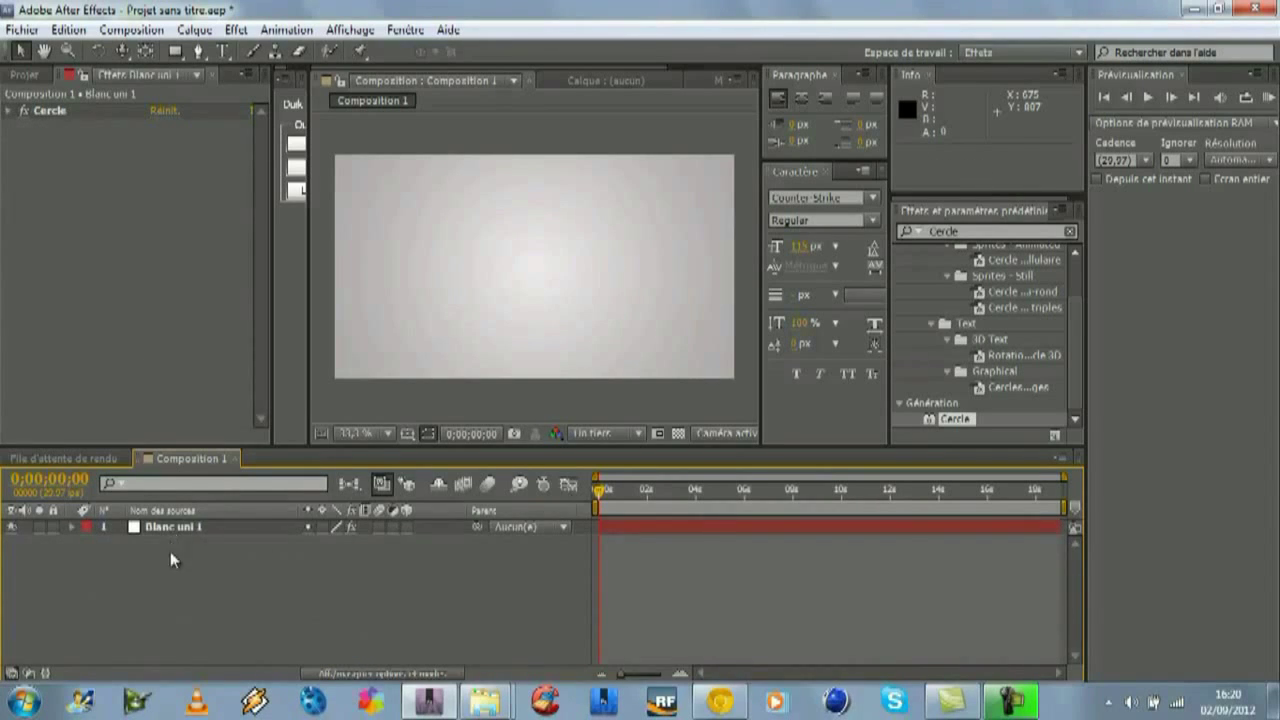
Step: Create a new white solid named Cercle, 1280 by 720 px, above the background layer
{"action": "right_click", "coordinate": [173, 576]}
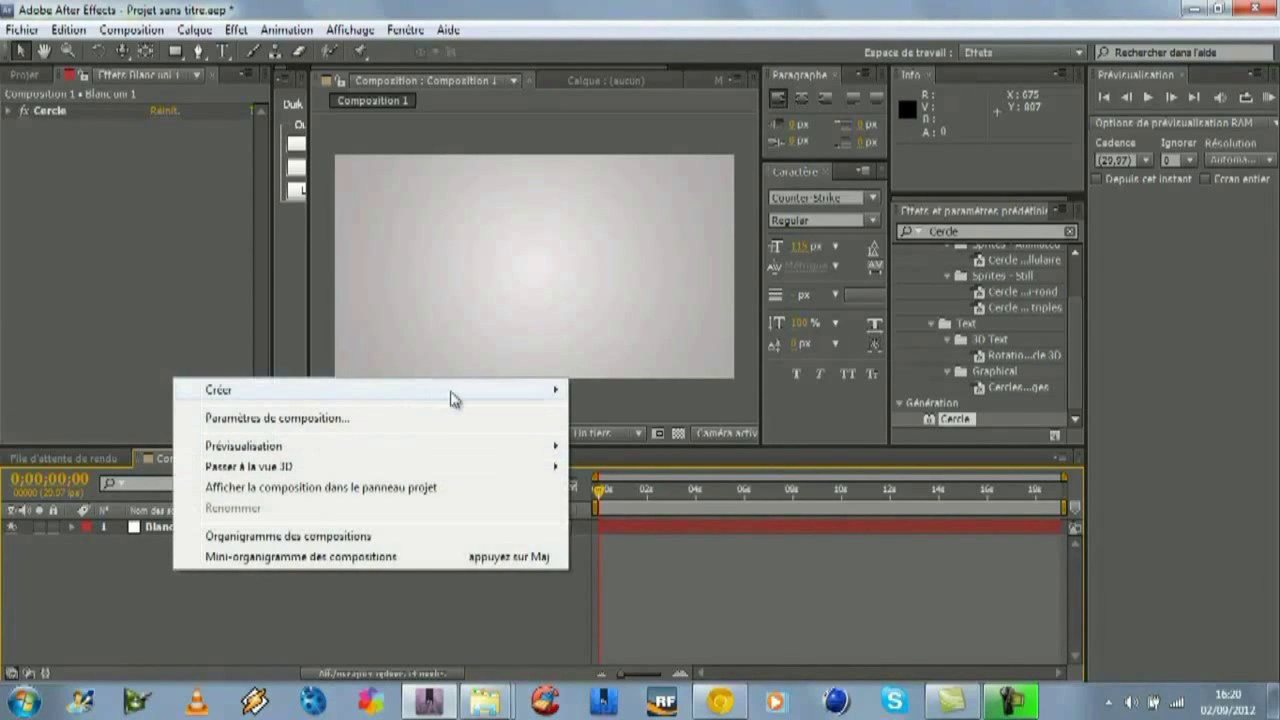
{"action": "mouse_move", "coordinate": [515, 398]}
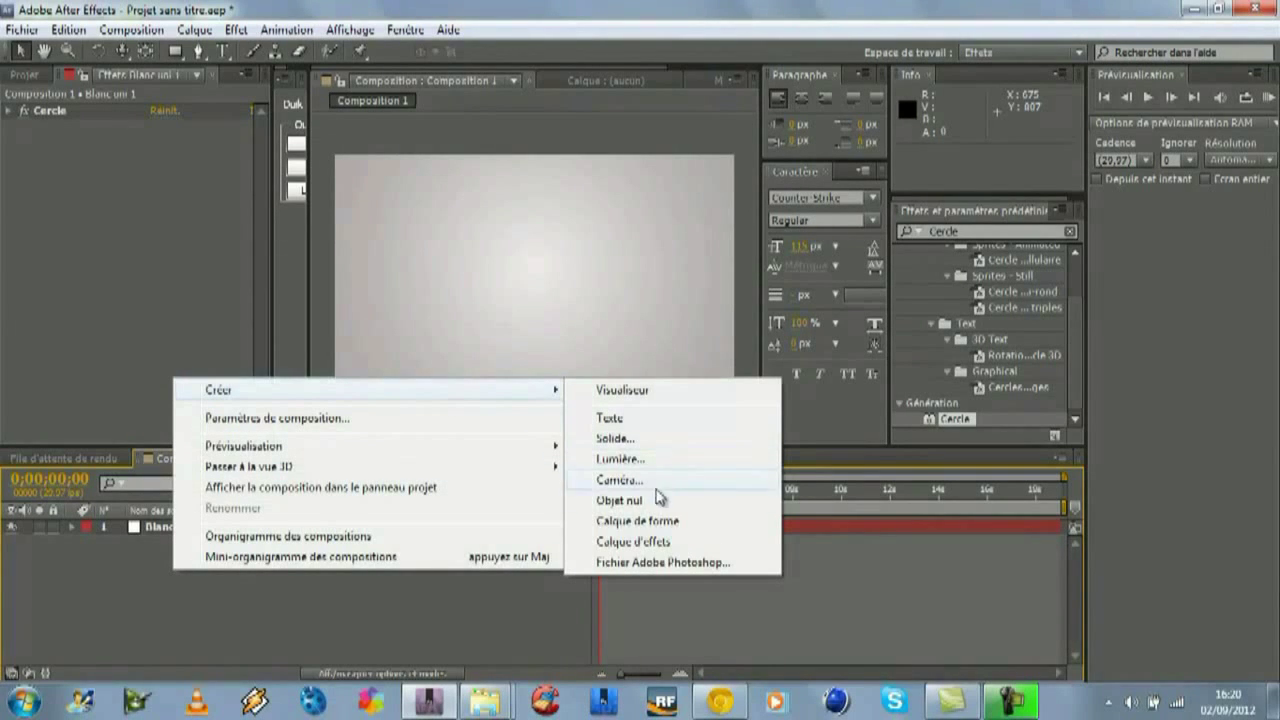
{"action": "left_click", "coordinate": [651, 438]}
{"action": "type", "text": "Ce"}
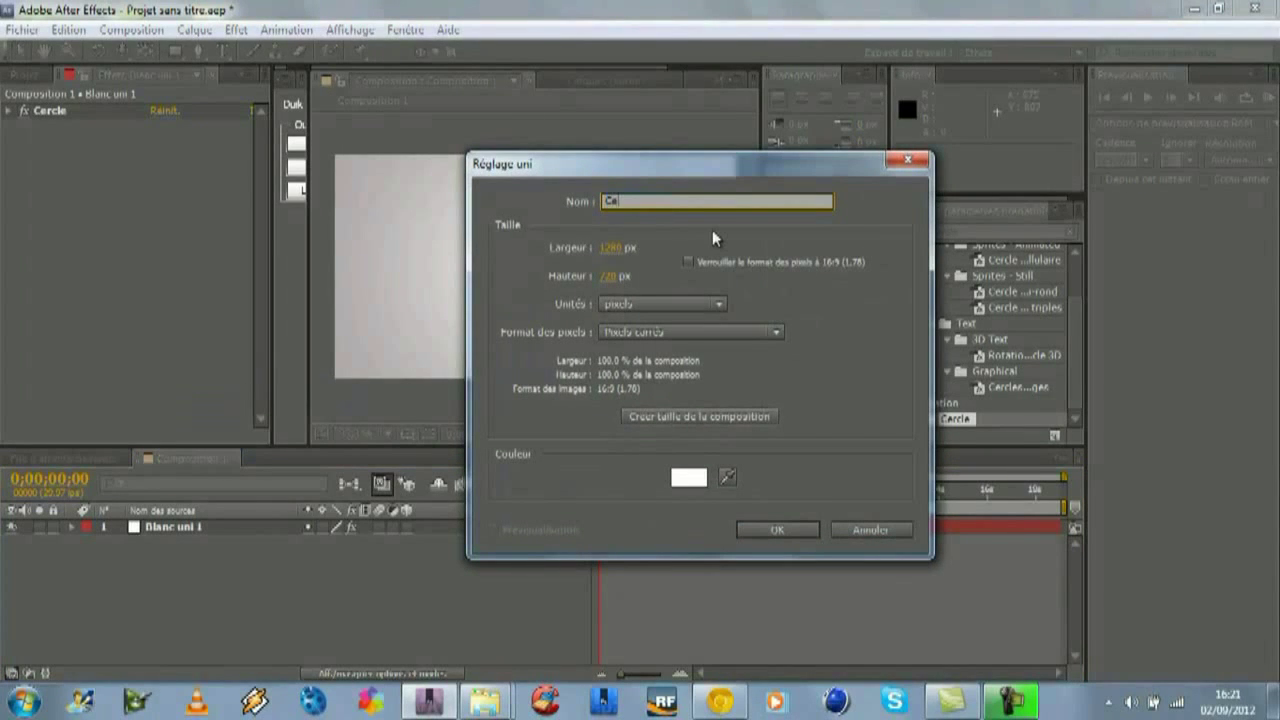
{"action": "type", "text": "rcle"}
{"action": "key", "text": "Return"}
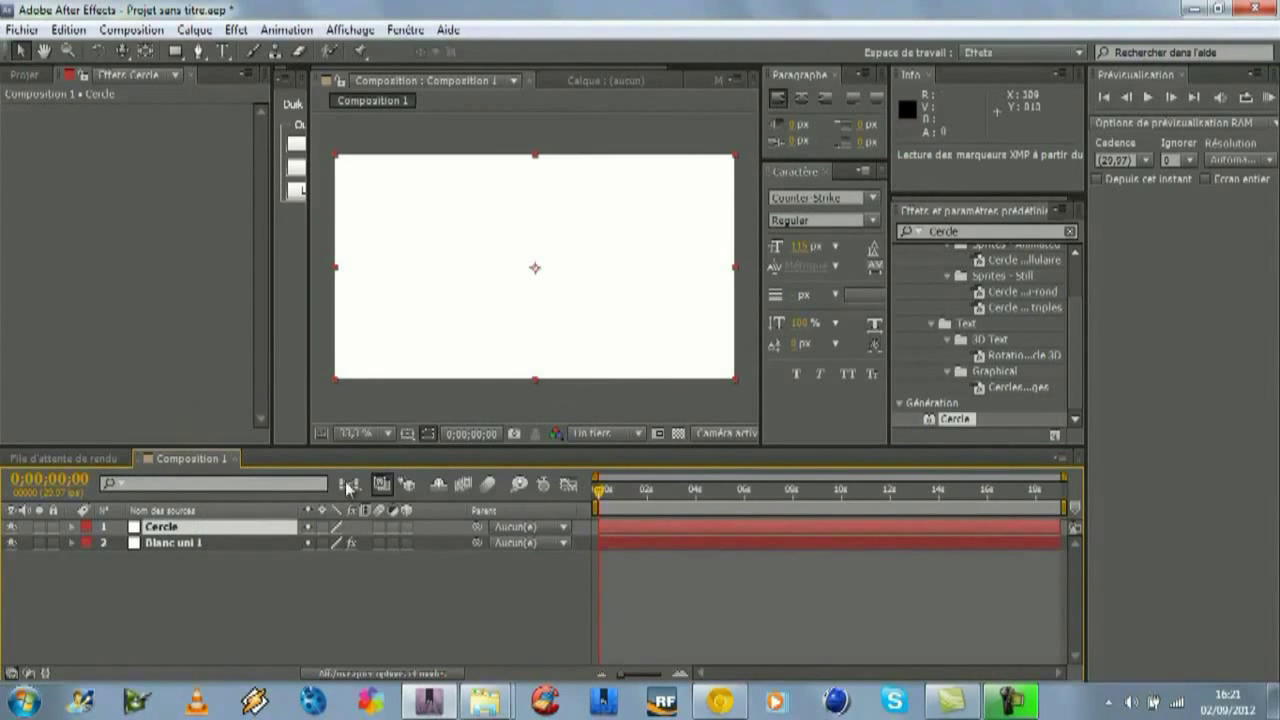
Step: Apply the Cercle effect to the Cercle layer and enlarge the layer's scale to about 251%
{"action": "left_click_drag", "start_coordinate": [955, 420], "coordinate": [187, 530]}
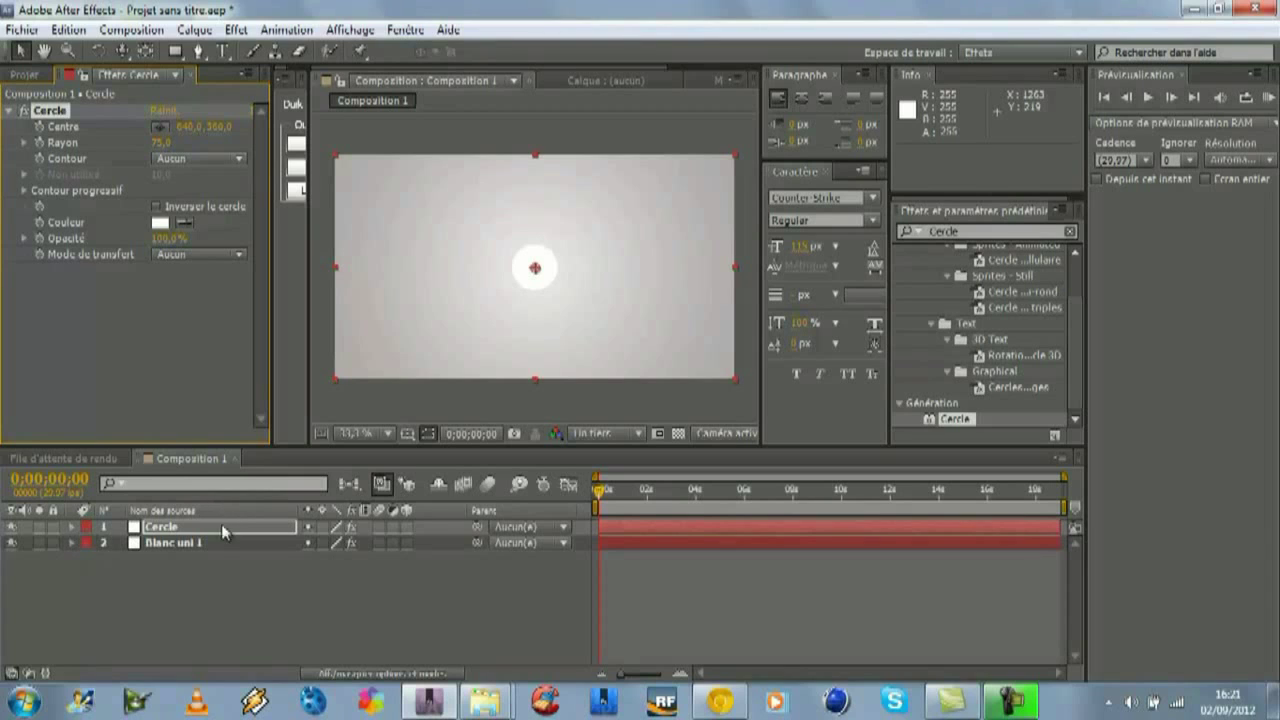
{"action": "left_click", "coordinate": [224, 530]}
{"action": "key", "text": "s"}
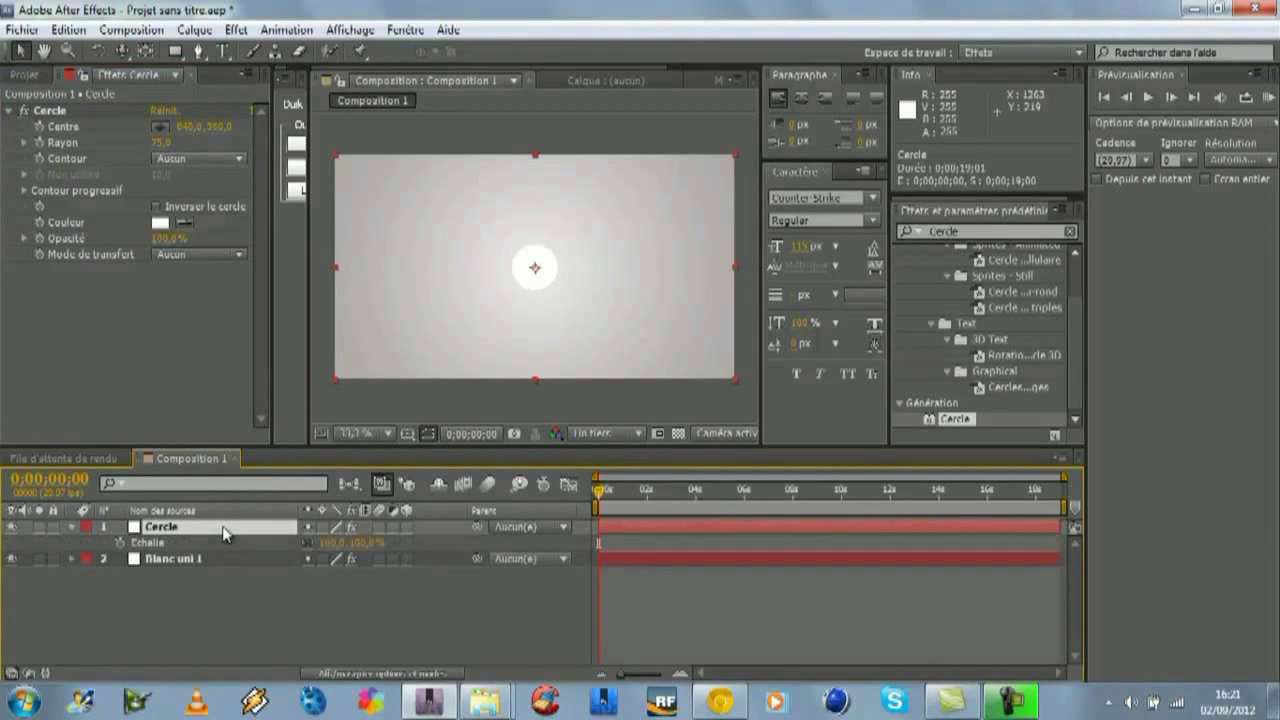
{"action": "left_click_drag", "start_coordinate": [358, 548], "coordinate": [534, 574]}
{"action": "left_click", "coordinate": [307, 640]}
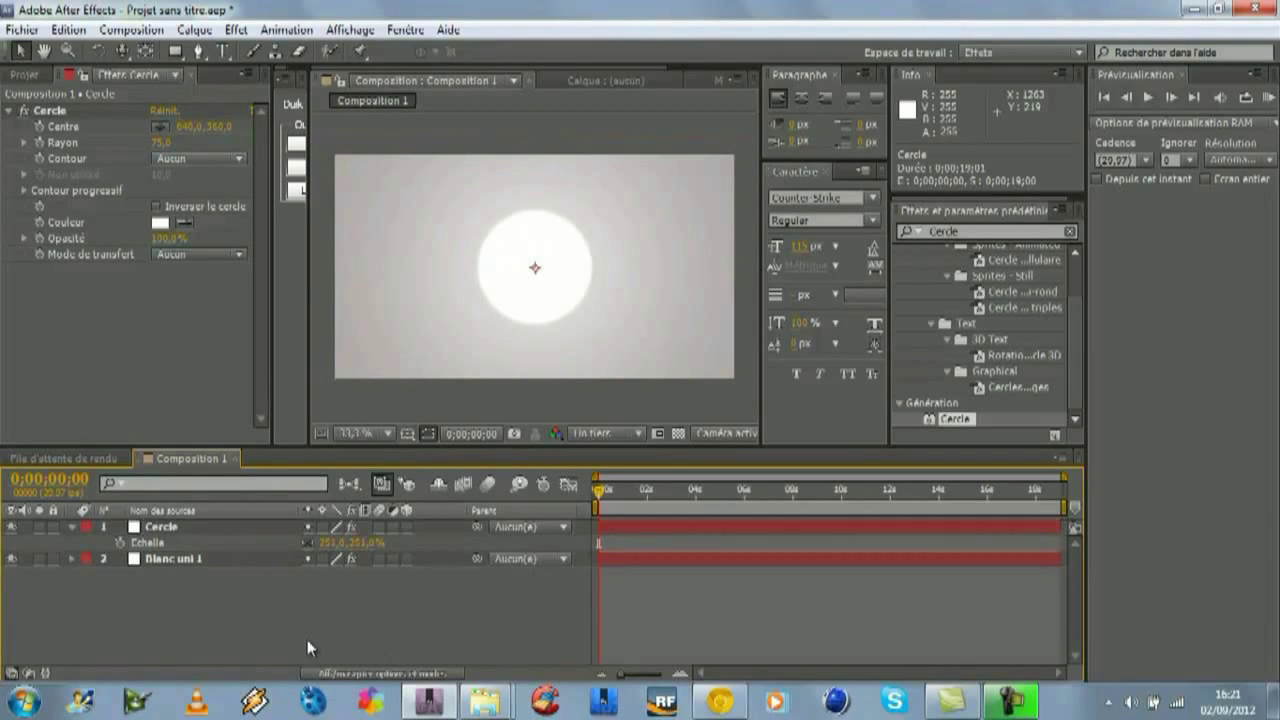
Step: Move the Cercle layer off the frame's left edge to X about -190 and keyframe its position at 0;00;00;00
{"action": "left_click", "coordinate": [150, 527]}
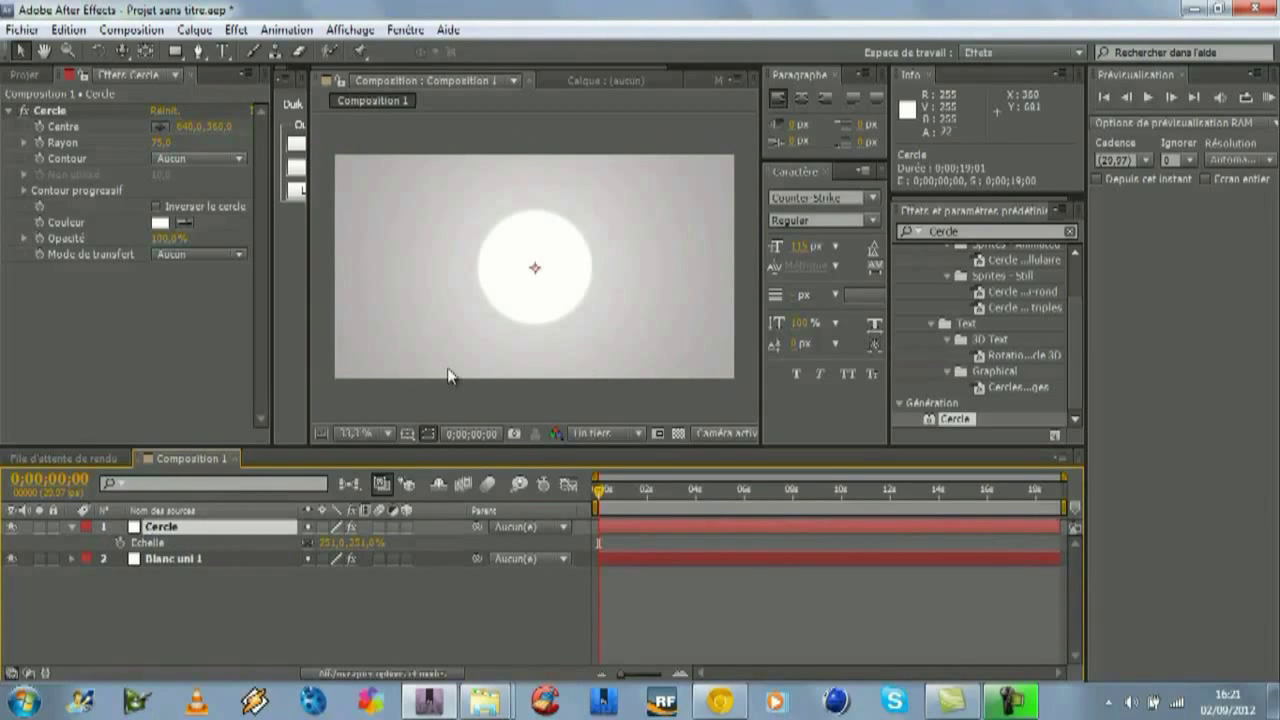
{"action": "left_click", "coordinate": [72, 527]}
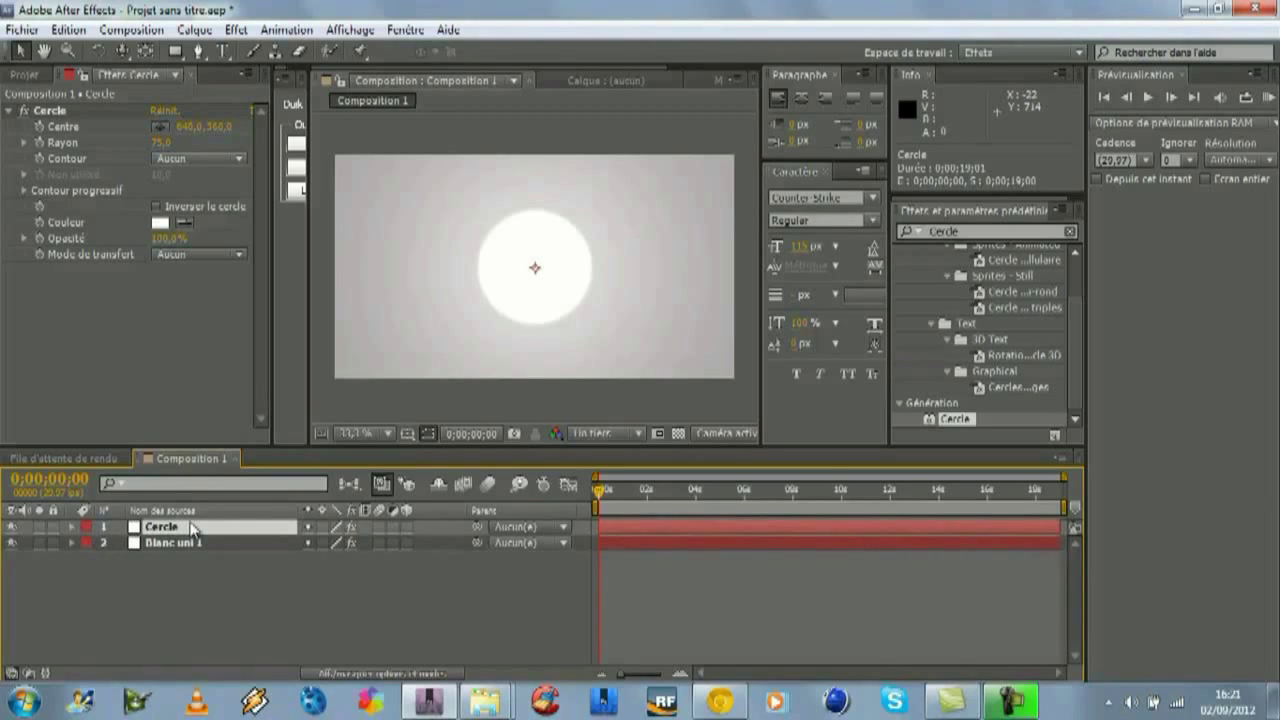
{"action": "key", "text": "p"}
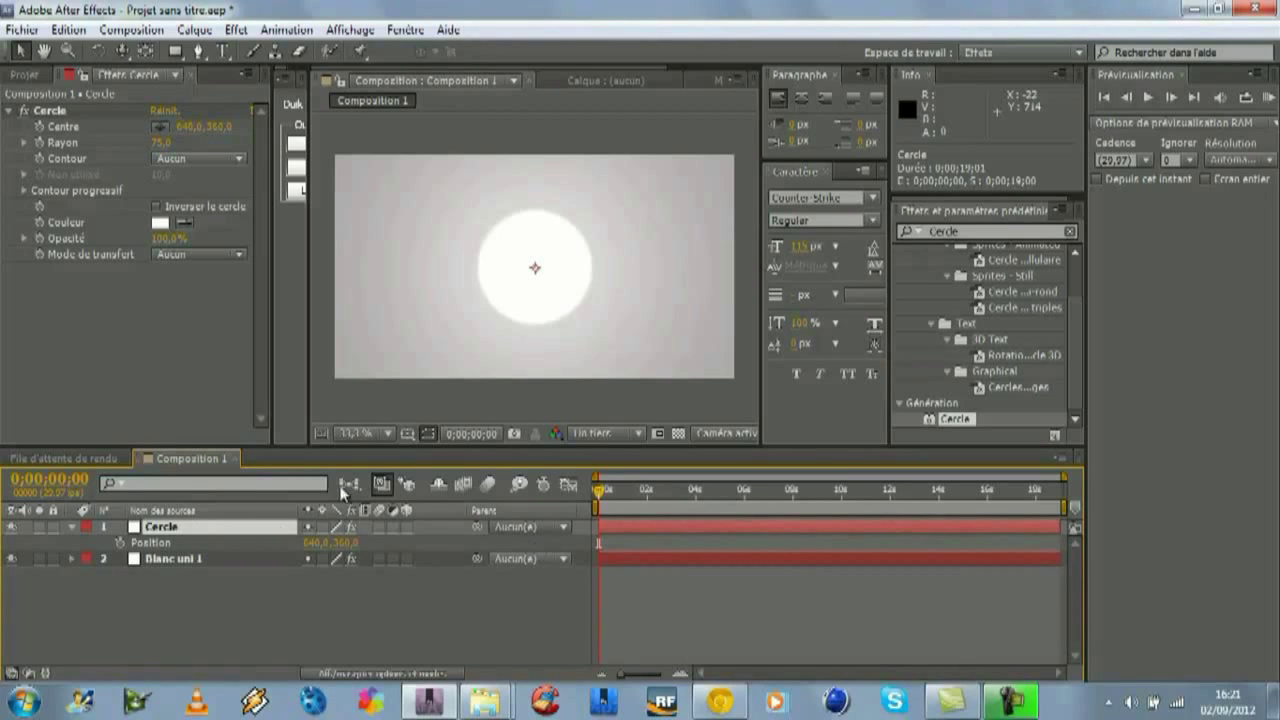
{"action": "left_click_drag", "start_coordinate": [312, 543], "coordinate": [141, 560]}
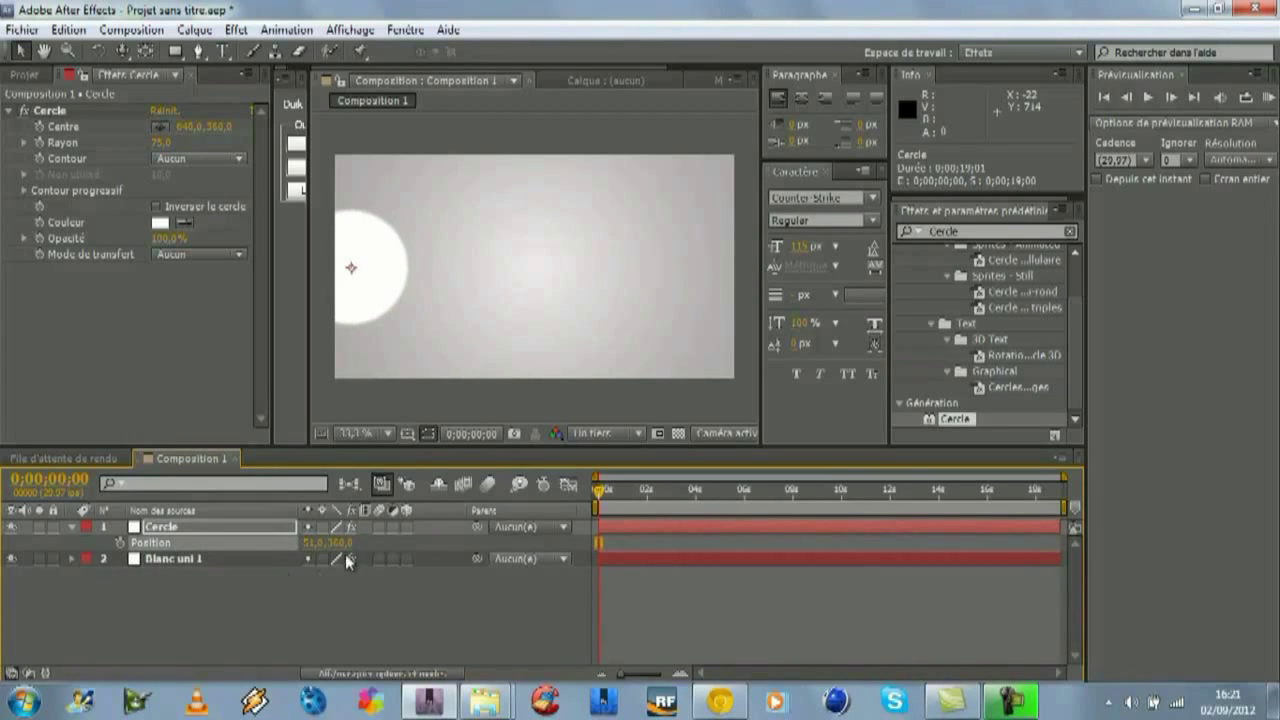
{"action": "left_click_drag", "start_coordinate": [316, 543], "coordinate": [211, 542]}
{"action": "left_click_drag", "start_coordinate": [328, 541], "coordinate": [240, 541]}
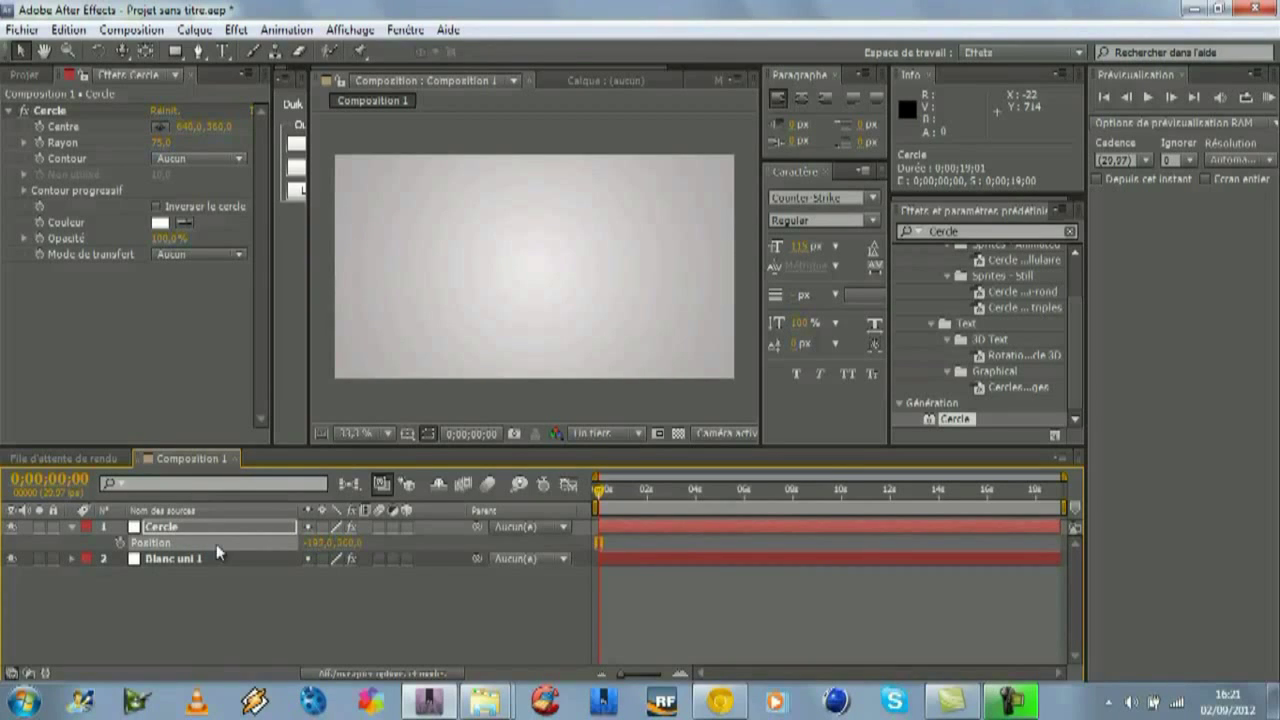
{"action": "left_click", "coordinate": [118, 542]}
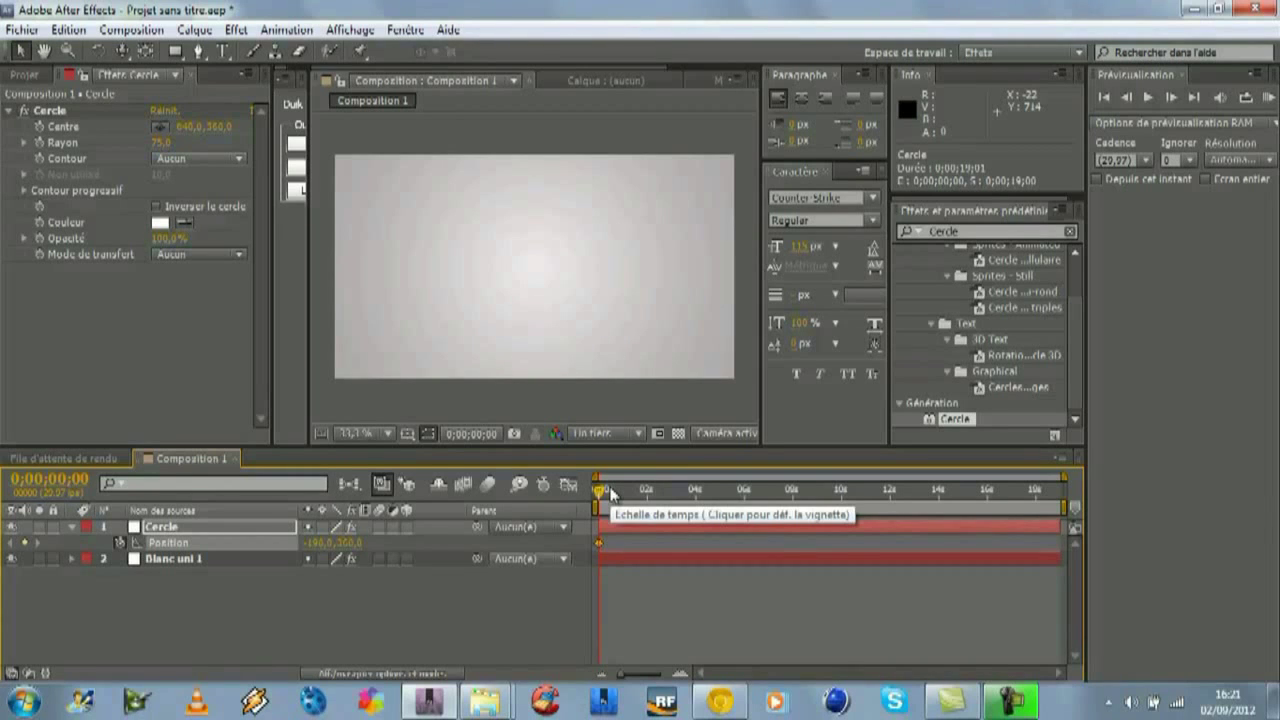
Step: Add a second position keyframe at 0;00;00;04 with the circle near the frame's center, at X about 615
{"action": "key", "text": "Page_Down"}
{"action": "key", "text": "Page_Down"}
{"action": "key", "text": "Page_Down"}
{"action": "key", "text": "Page_Down"}
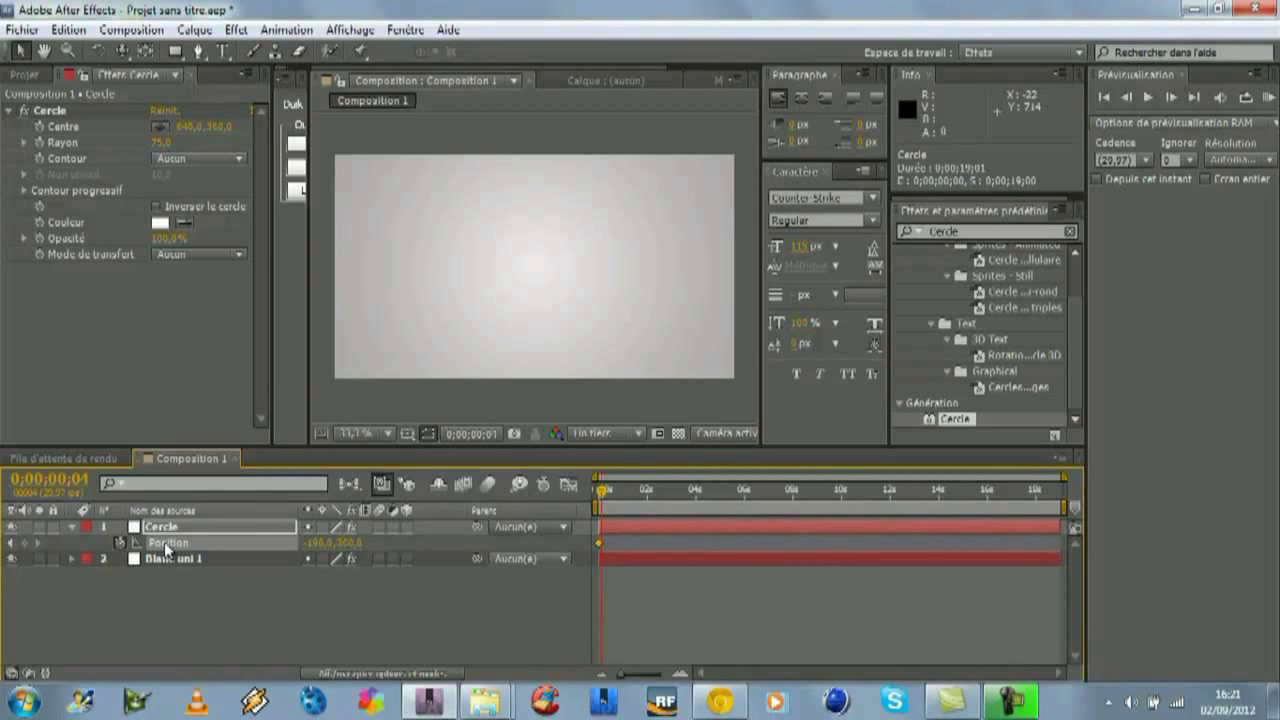
{"action": "left_click_drag", "start_coordinate": [318, 542], "coordinate": [539, 542]}
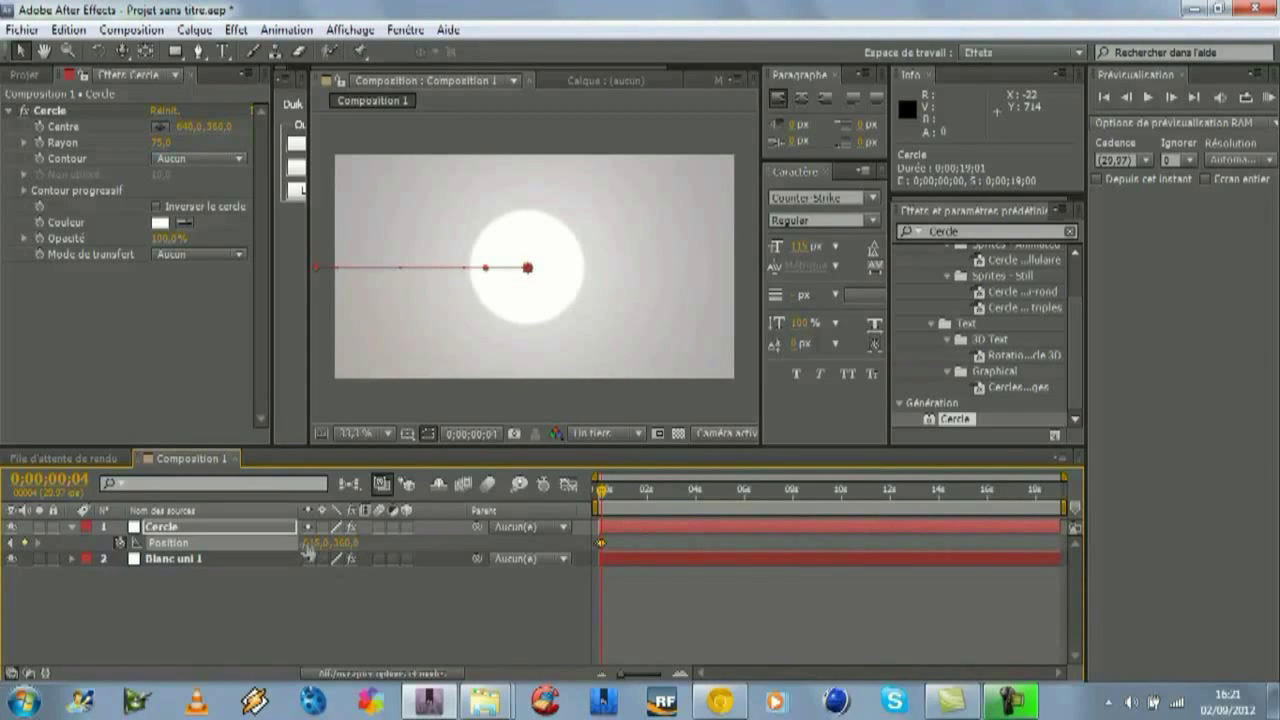
{"action": "left_click", "coordinate": [280, 615]}
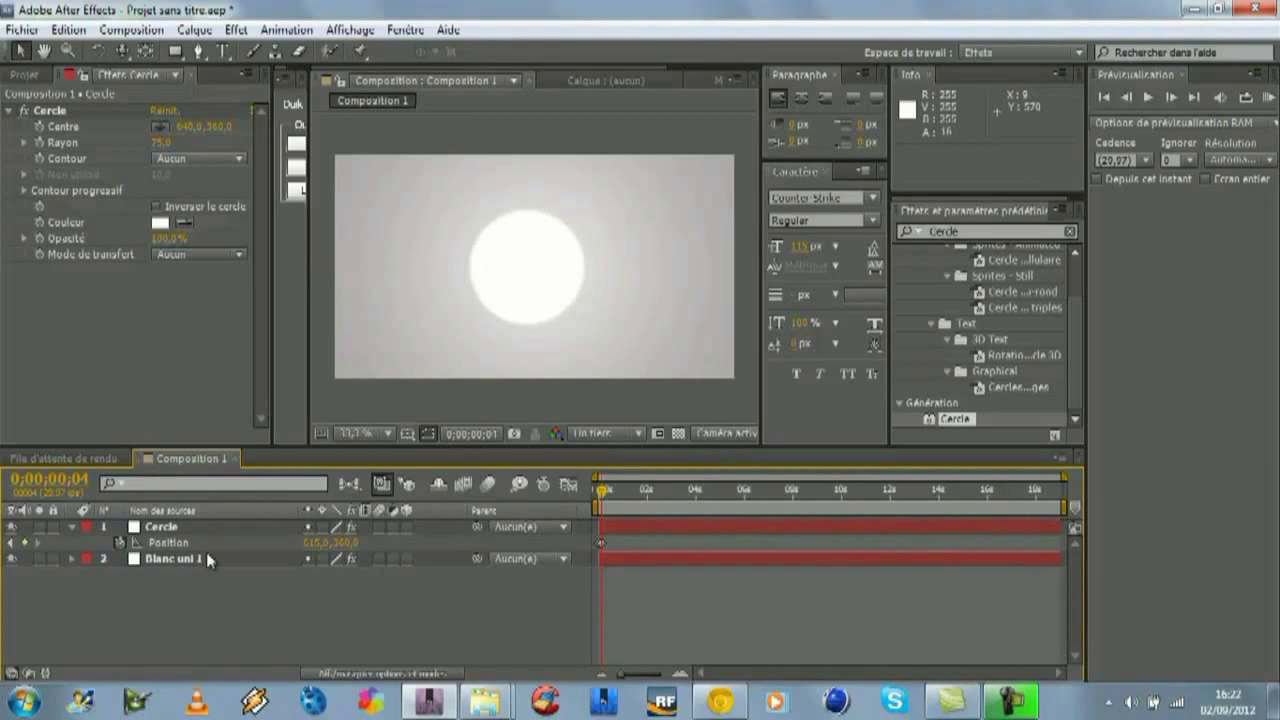
Step: Show the title-safe guides and center the Cercle layer on them by setting its X position to about 638 at 0;00;00;04
{"action": "key", "text": "apostrophe"}
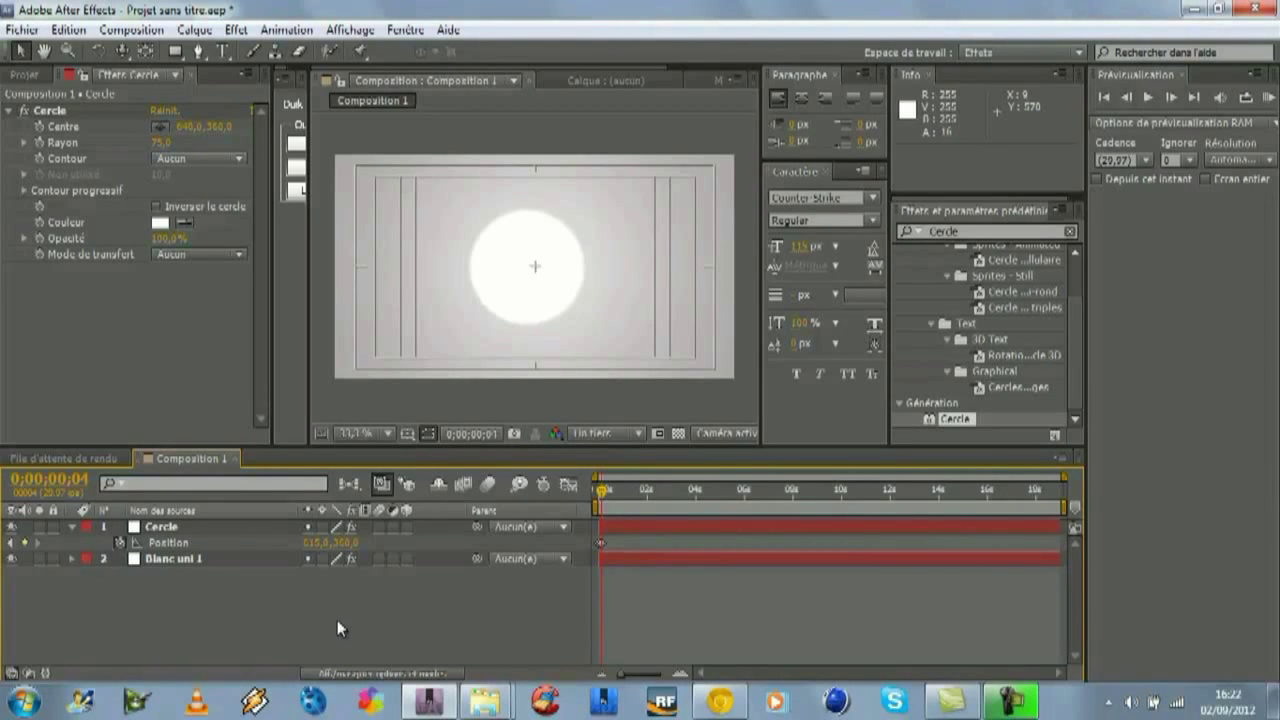
{"action": "left_click", "coordinate": [163, 528]}
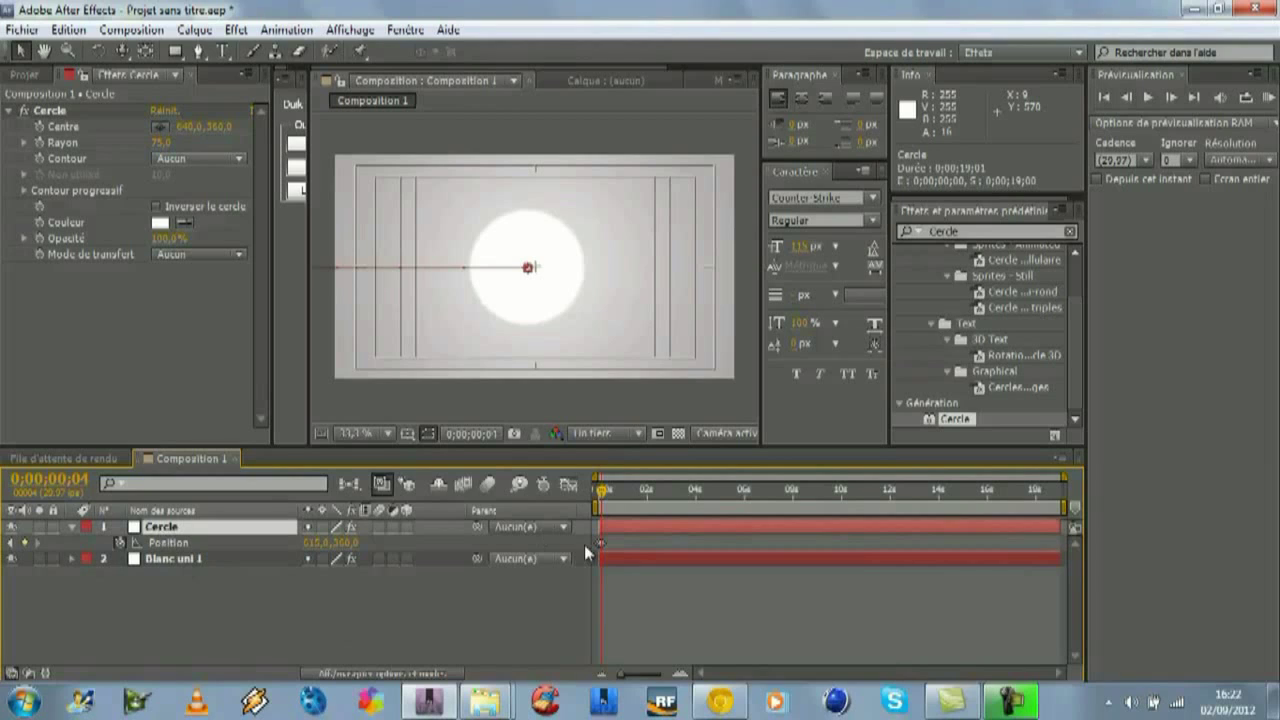
{"action": "left_click_drag", "start_coordinate": [313, 542], "coordinate": [333, 543]}
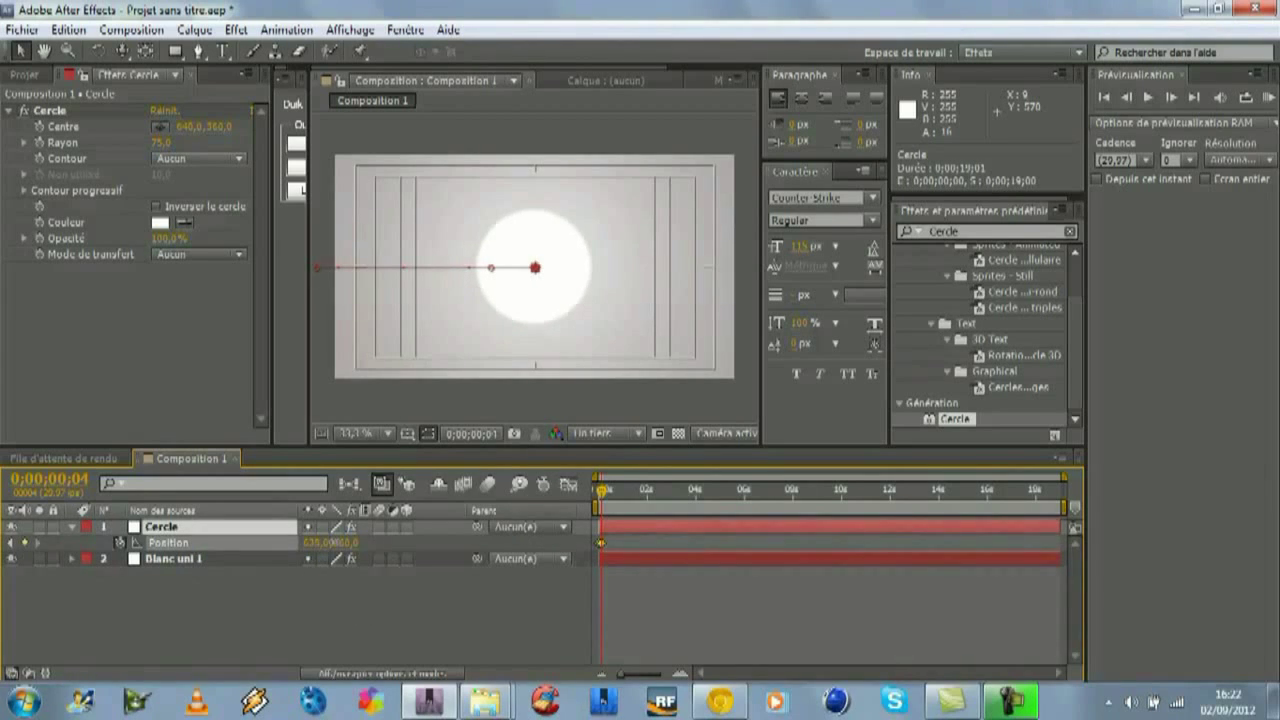
{"action": "left_click", "coordinate": [399, 604]}
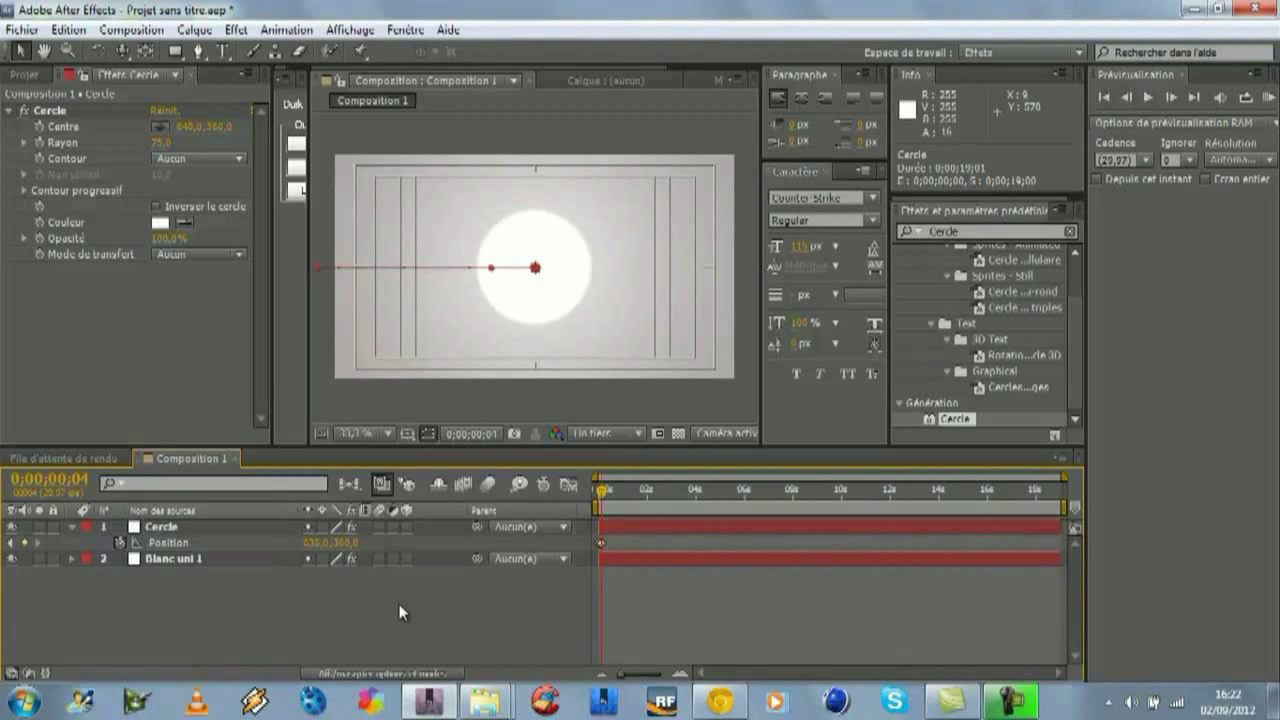
{"action": "left_click", "coordinate": [72, 527]}
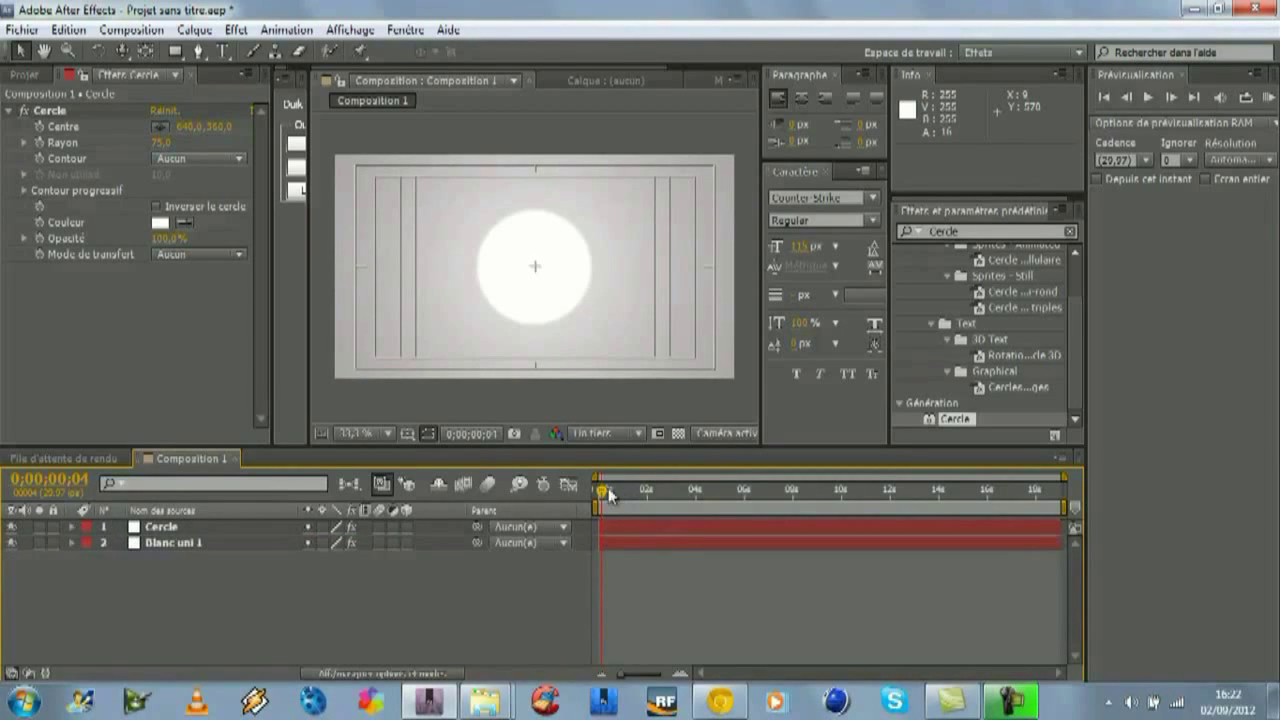
Step: Apply Duik's Rebond to the Cercle layer's Position property, with the playhead at 0;00;00;00
{"action": "left_click_drag", "start_coordinate": [615, 488], "coordinate": [575, 491]}
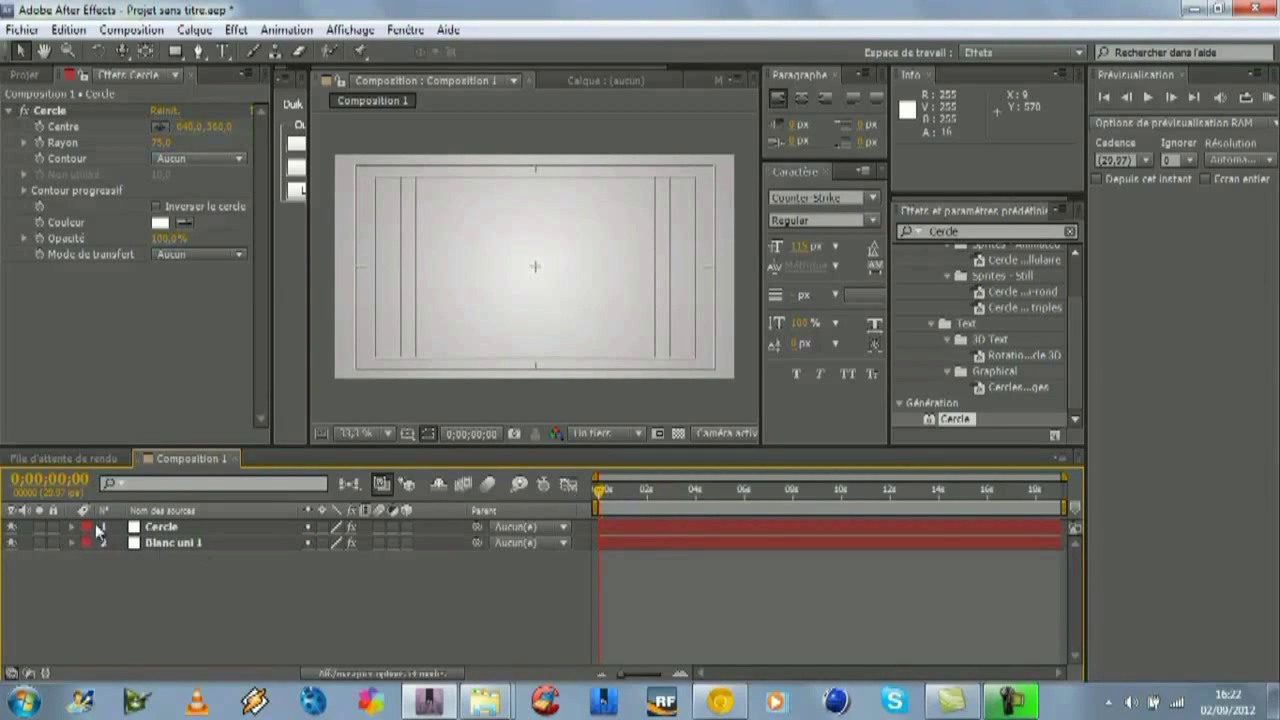
{"action": "left_click", "coordinate": [175, 529]}
{"action": "key", "text": "p"}
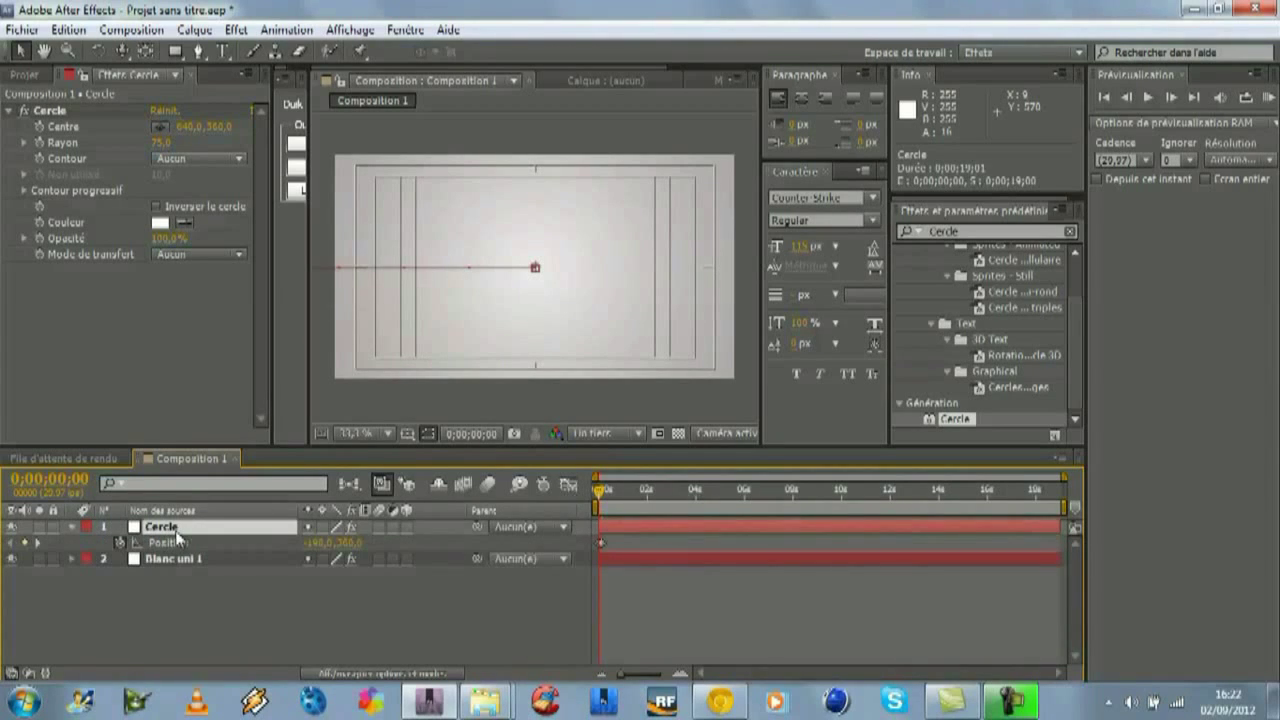
{"action": "left_click_drag", "start_coordinate": [308, 205], "coordinate": [535, 212]}
{"action": "left_click", "coordinate": [460, 186]}
{"action": "left_click", "coordinate": [764, 414]}
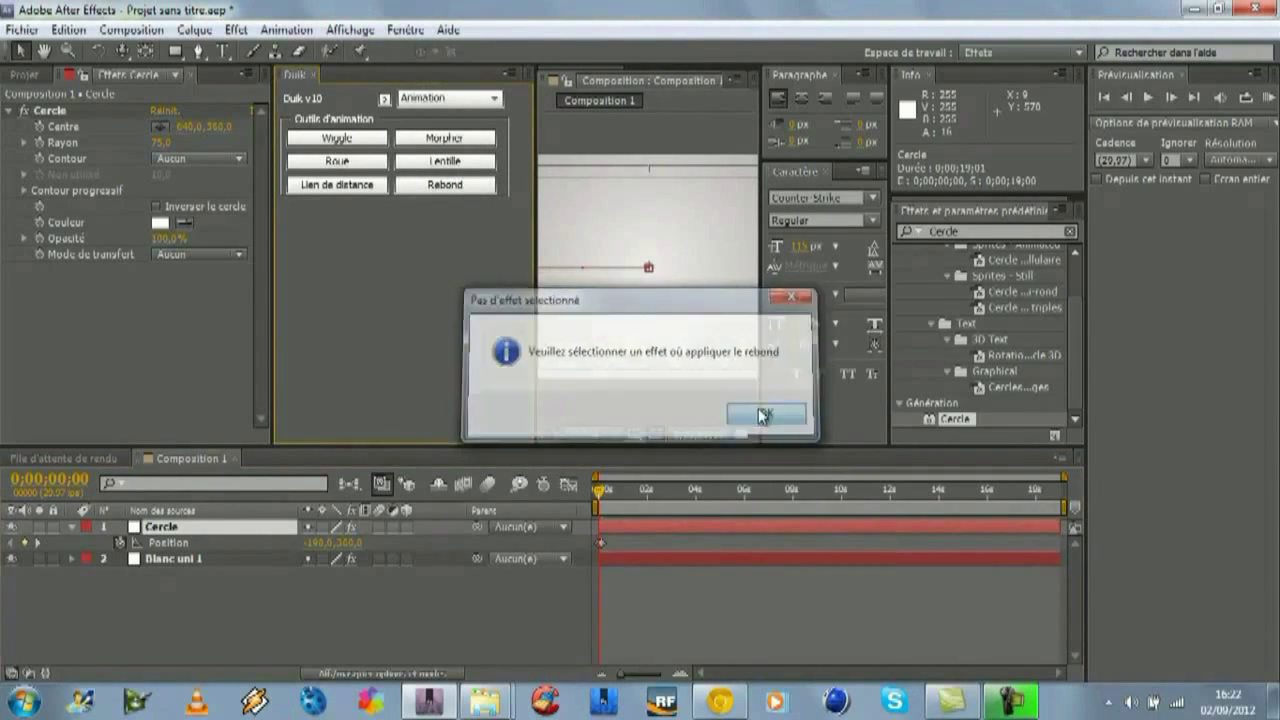
{"action": "left_click", "coordinate": [166, 546]}
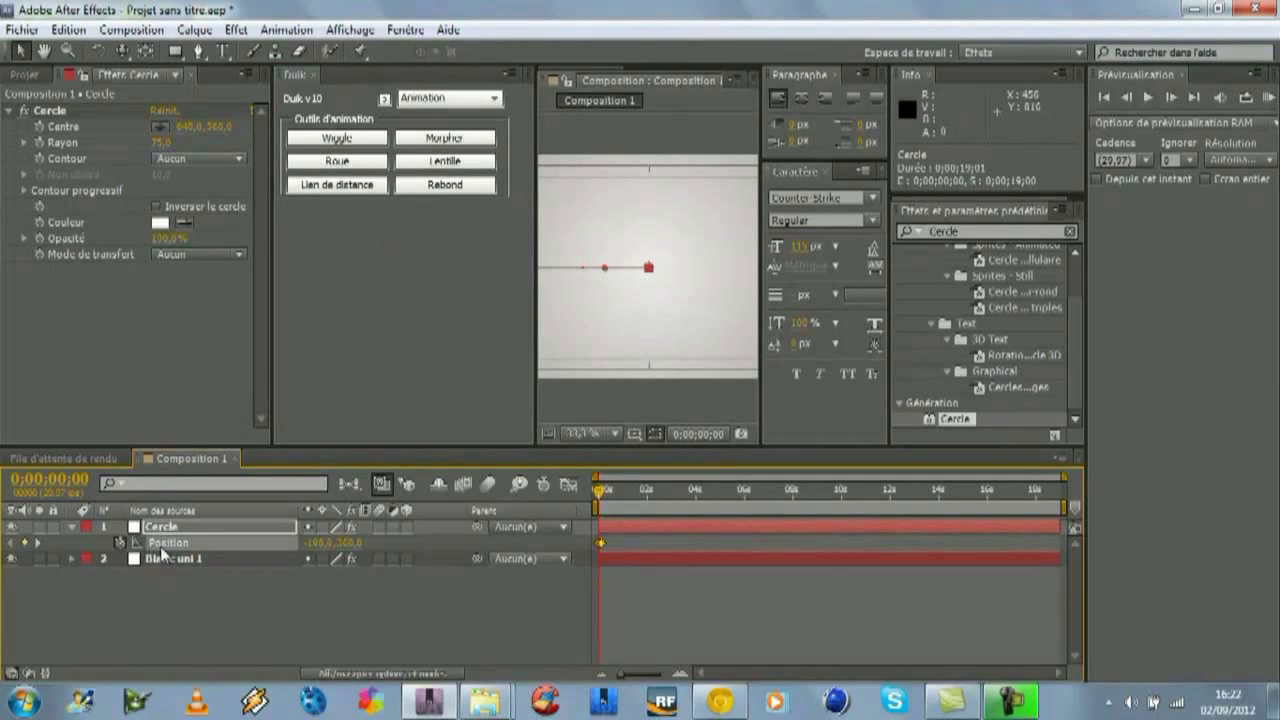
{"action": "left_click", "coordinate": [460, 186]}
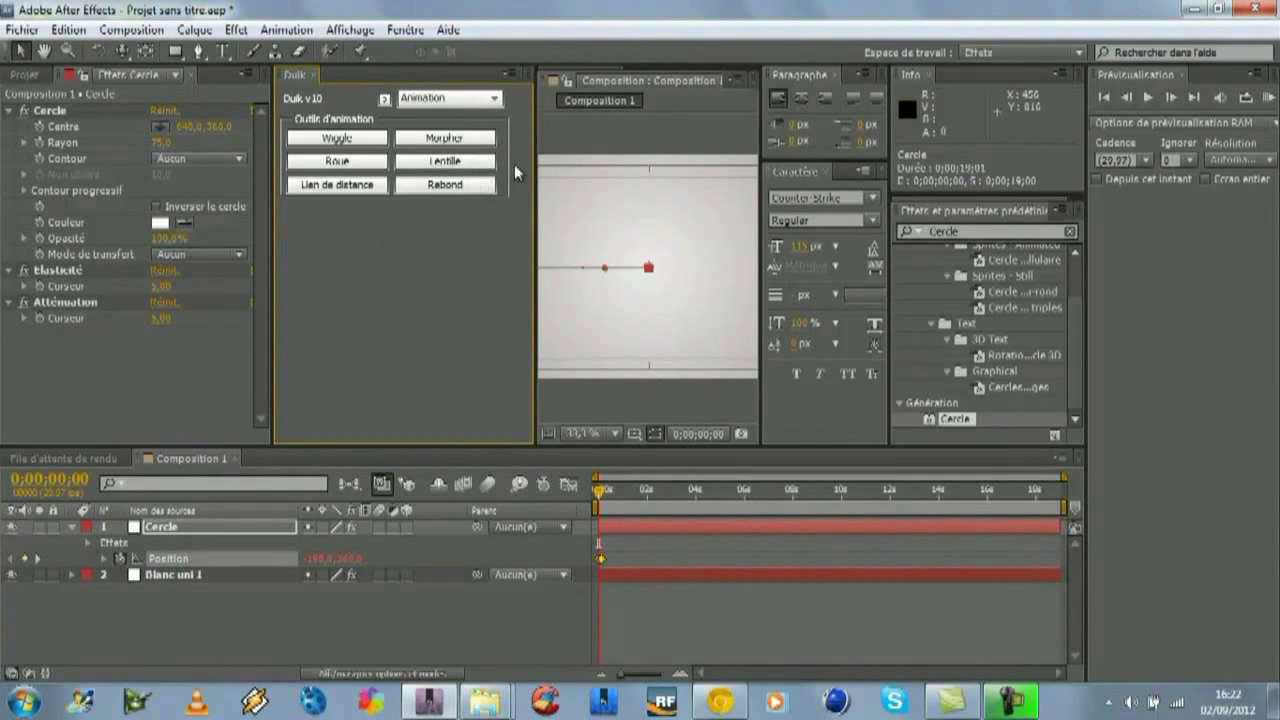
{"action": "left_click_drag", "start_coordinate": [536, 198], "coordinate": [310, 236]}
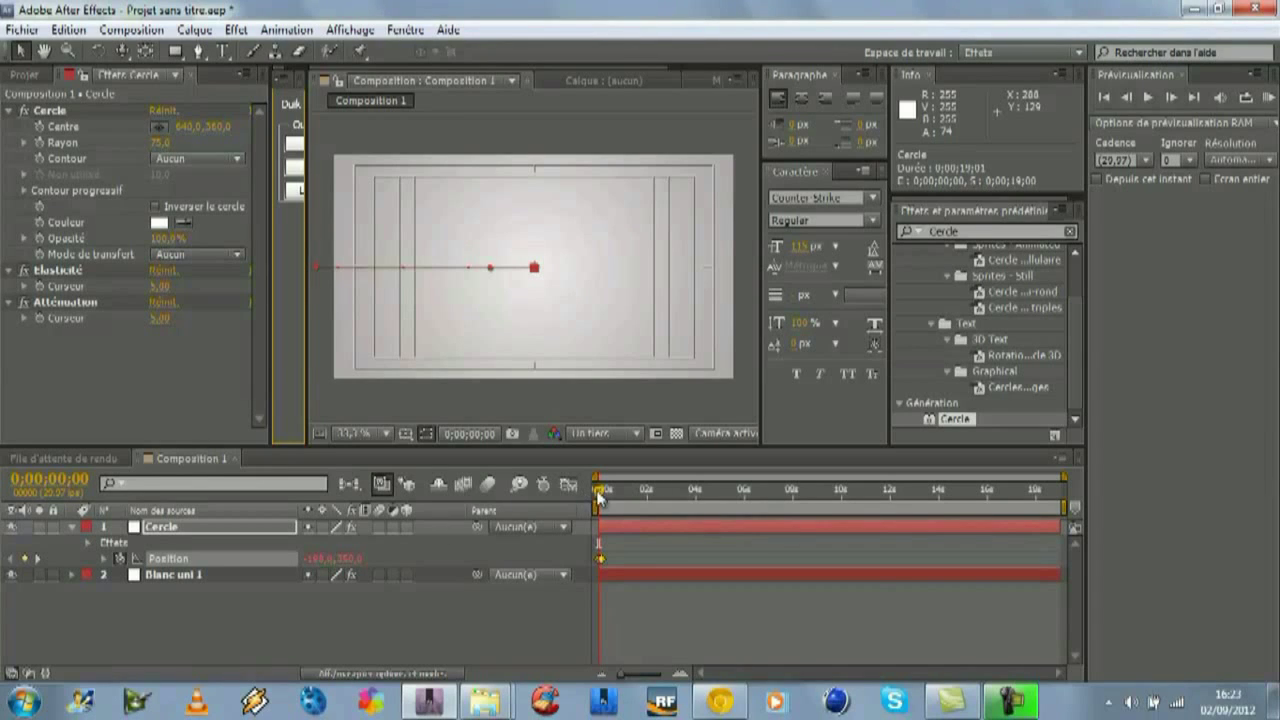
Step: Preview the circle's bouncing slide-in from the start of the composition
{"action": "left_click_drag", "start_coordinate": [600, 490], "coordinate": [567, 500]}
{"action": "key", "text": "KP_0"}
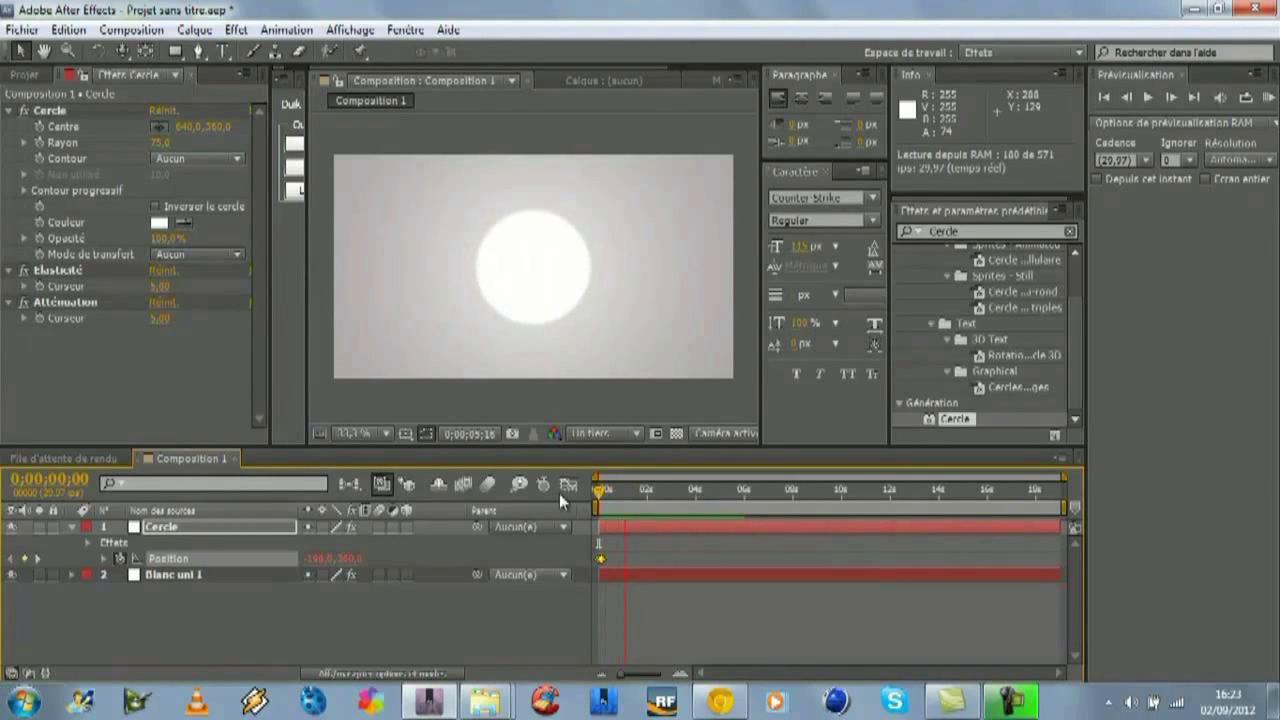
{"action": "key", "text": "space"}
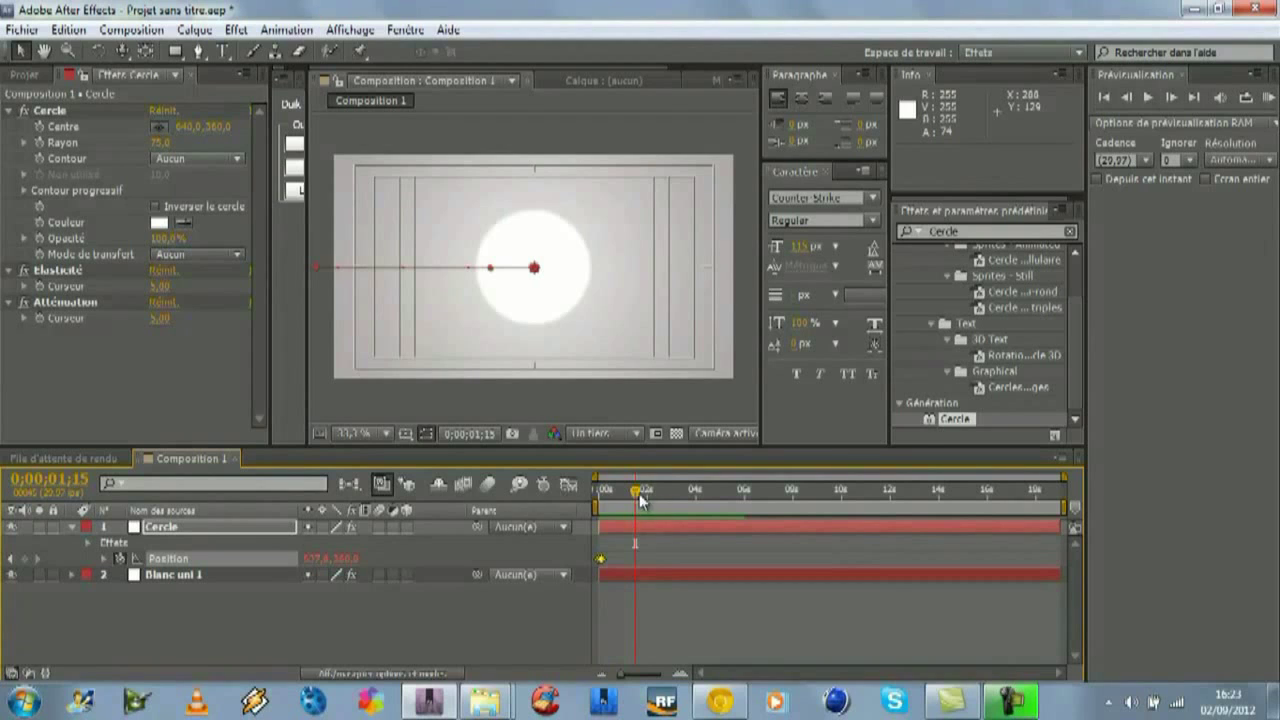
{"action": "key", "text": "Home"}
{"action": "key", "text": "space"}
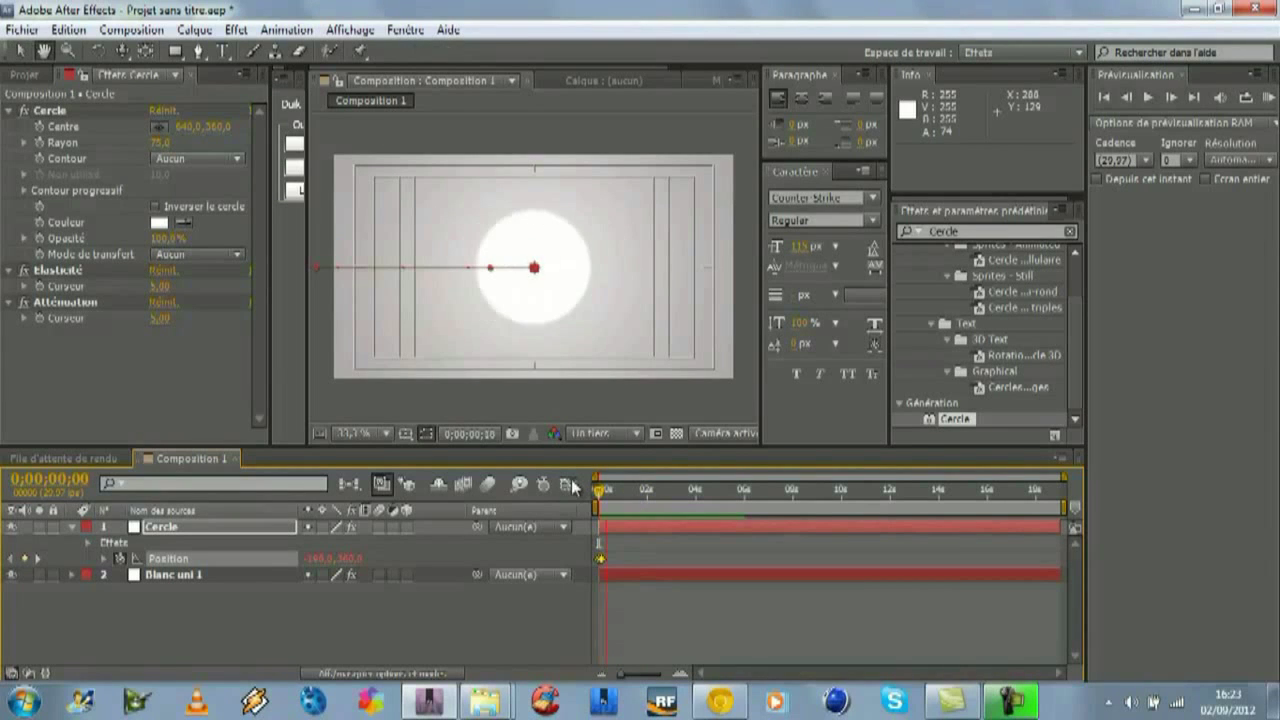
{"action": "left_click_drag", "start_coordinate": [605, 490], "coordinate": [600, 497]}
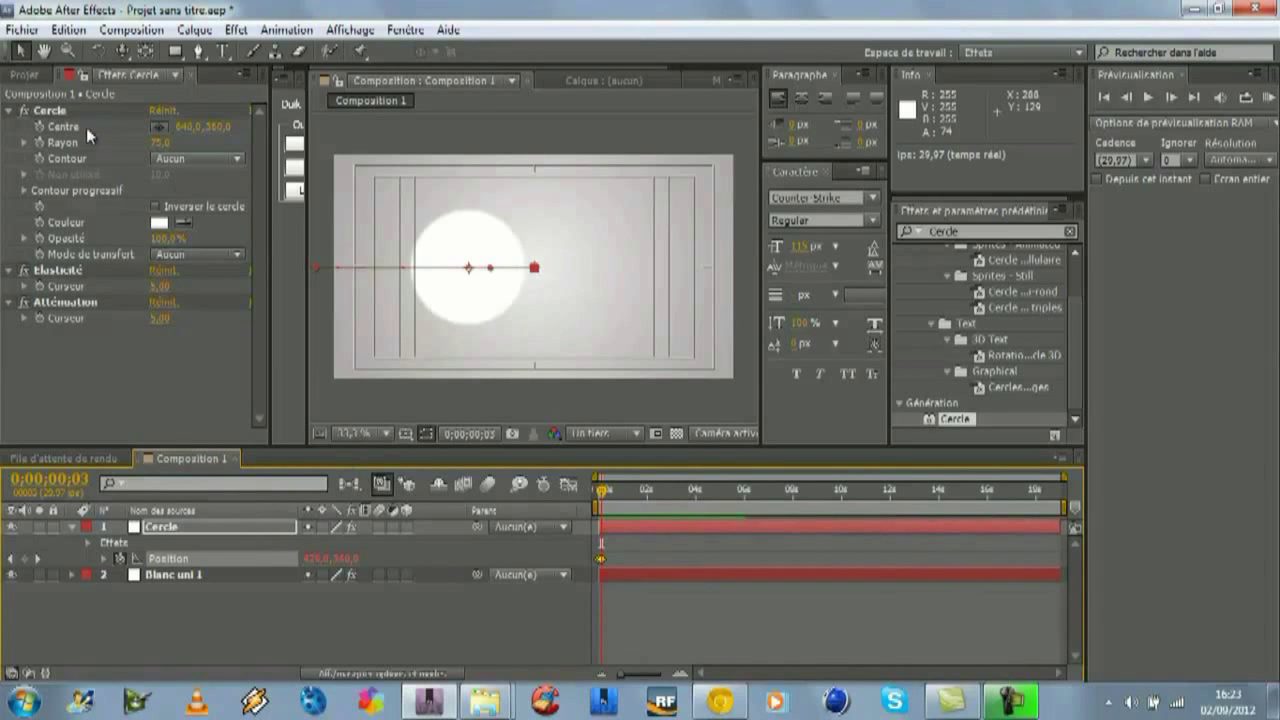
Step: Collapse the Cercle effect, set the Atténuation slider to 10, and preview the bounce from the start
{"action": "left_click", "coordinate": [12, 111]}
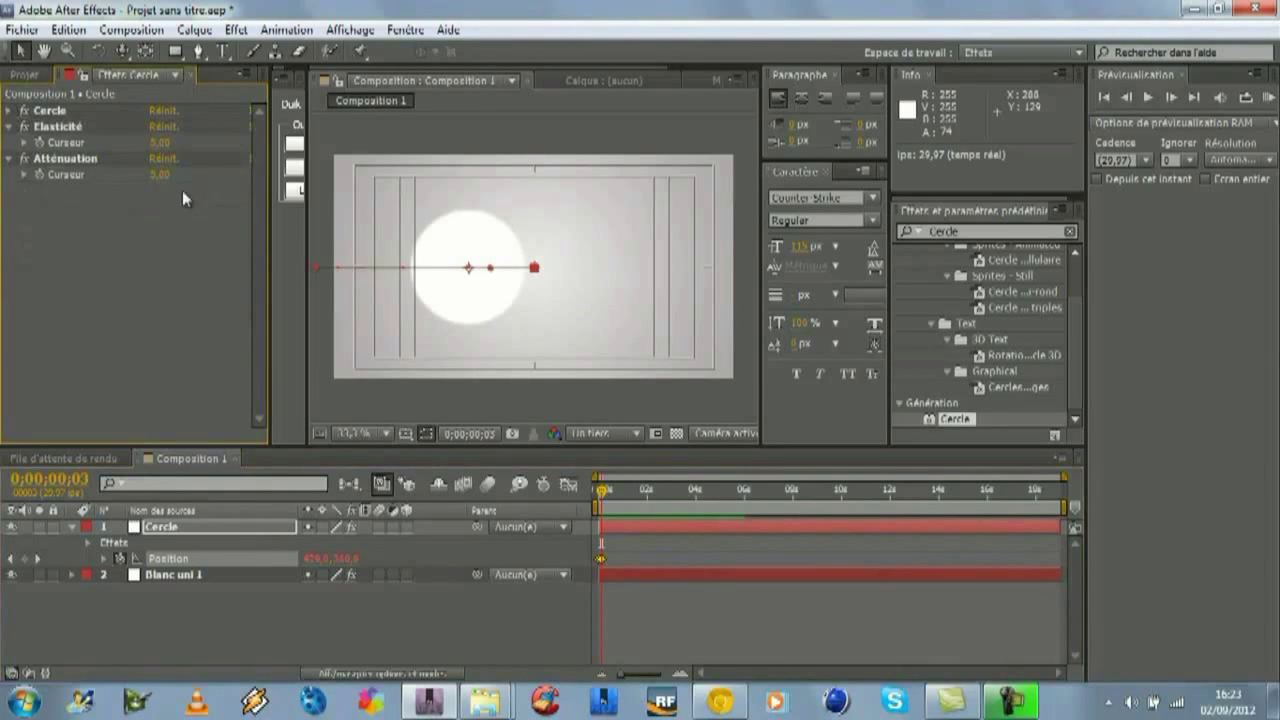
{"action": "left_click", "coordinate": [165, 175]}
{"action": "type", "text": "40"}
{"action": "key", "text": "Return"}
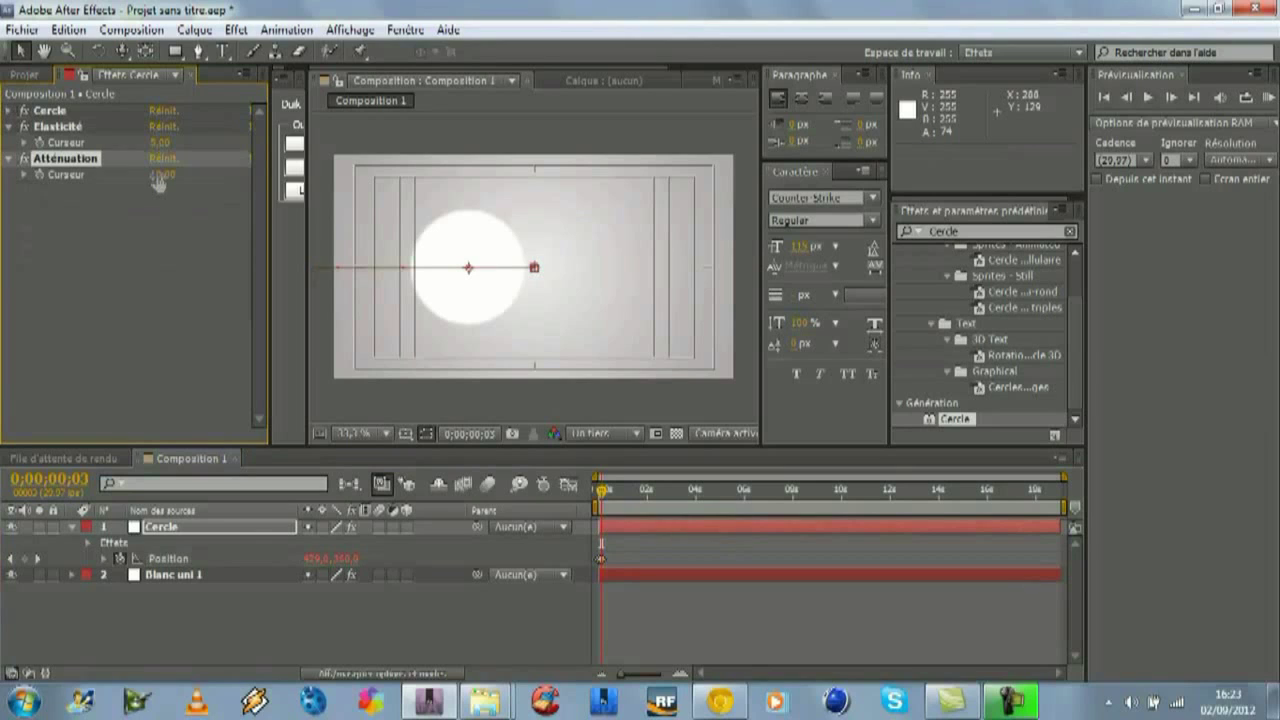
{"action": "left_click_drag", "start_coordinate": [603, 490], "coordinate": [586, 488]}
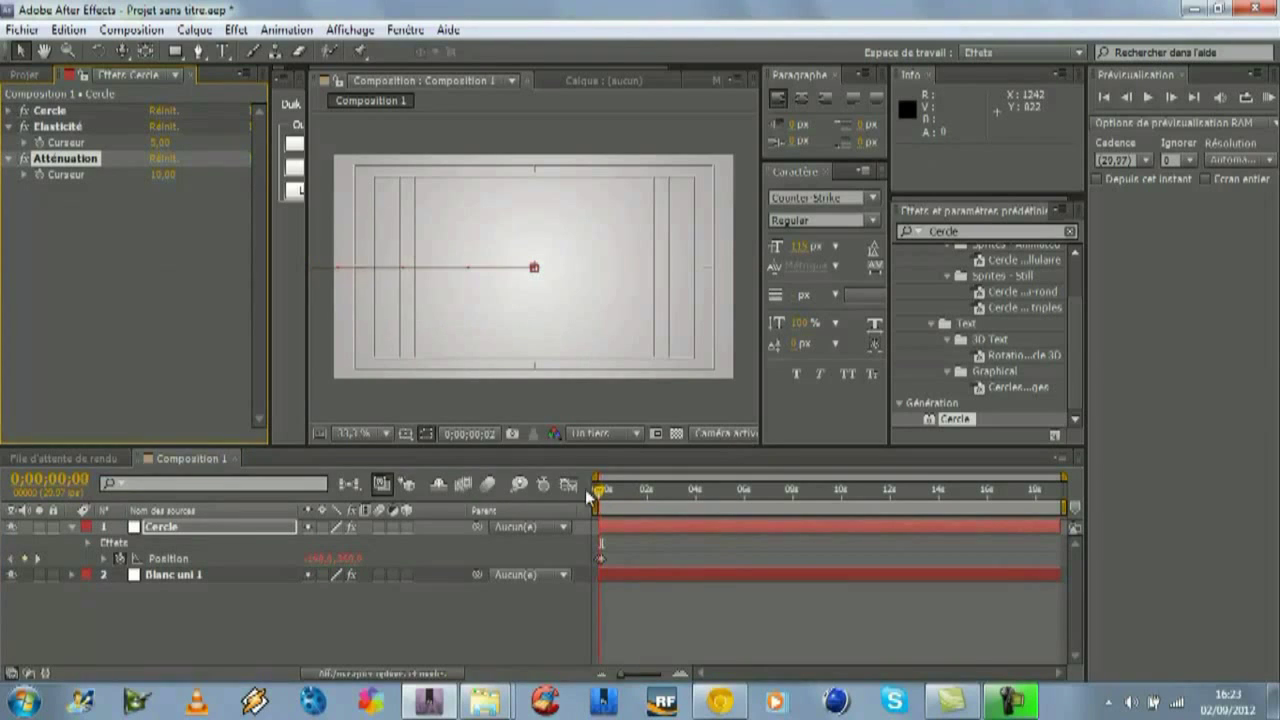
{"action": "key", "text": "space"}
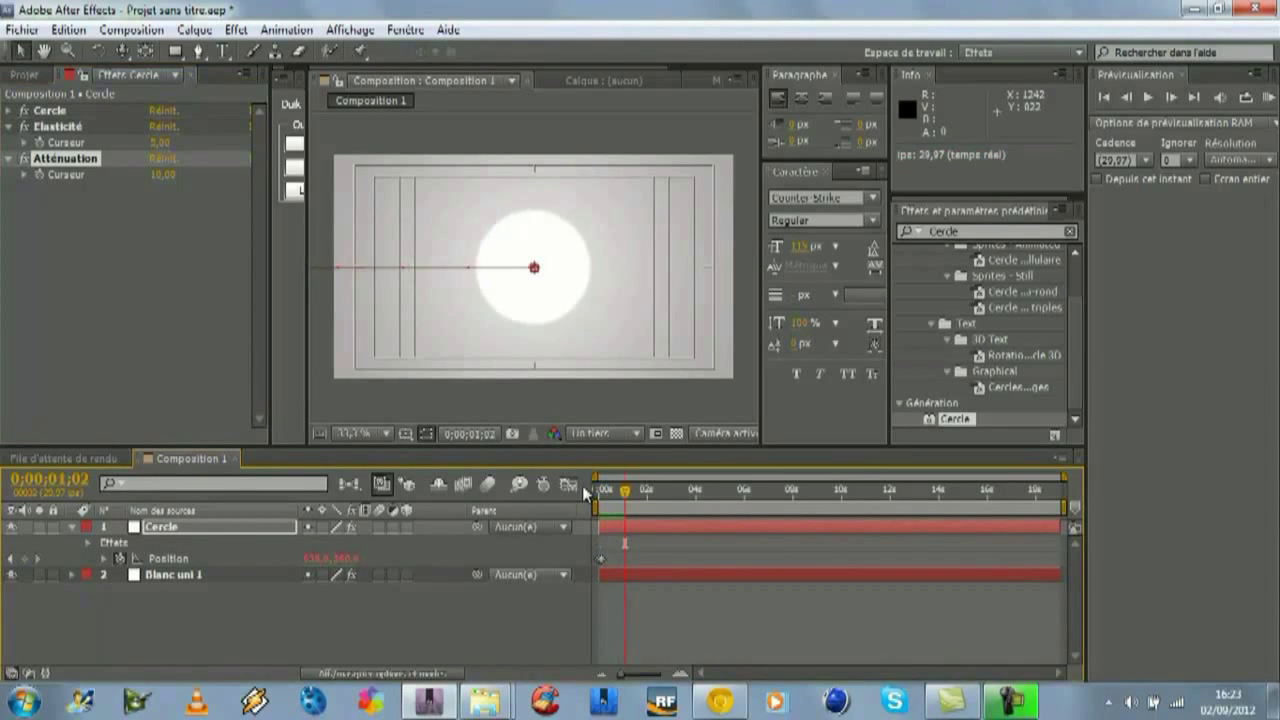
Step: Set the Atténuation slider to 50, preview the bounce, and return to the start of the composition
{"action": "left_click", "coordinate": [162, 175]}
{"action": "type", "text": "50"}
{"action": "key", "text": "Return"}
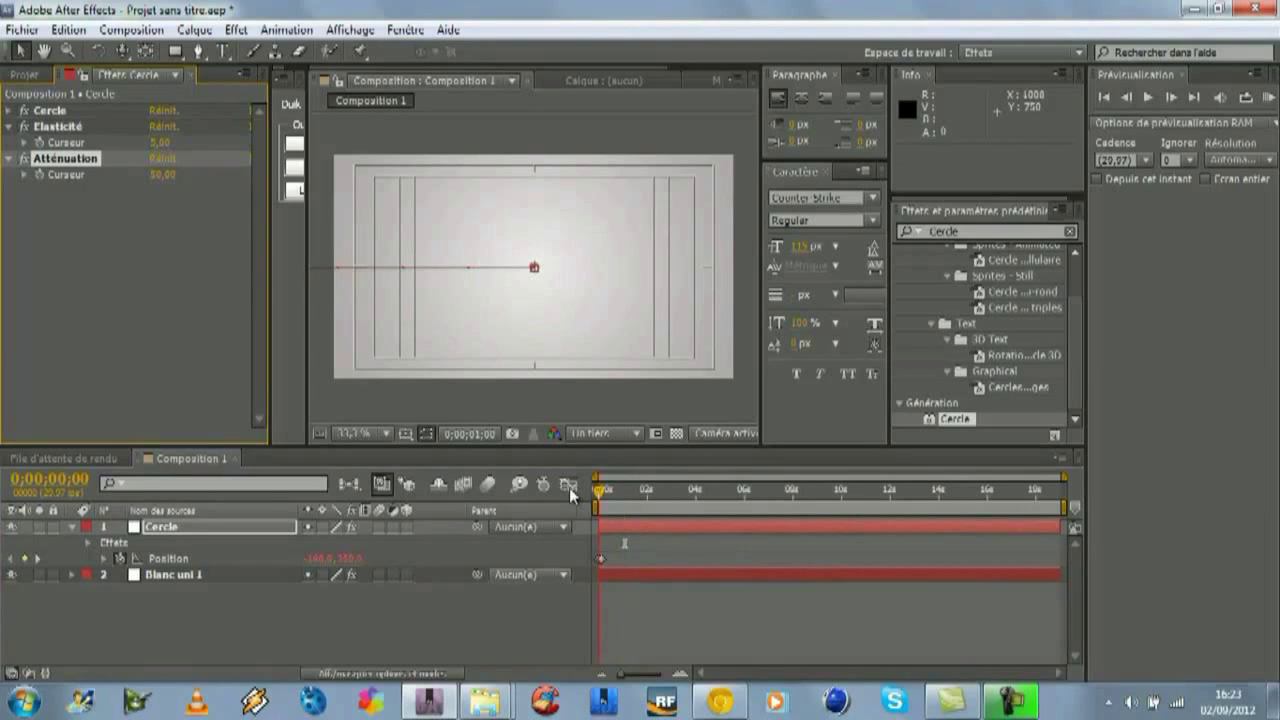
{"action": "key", "text": "KP_0"}
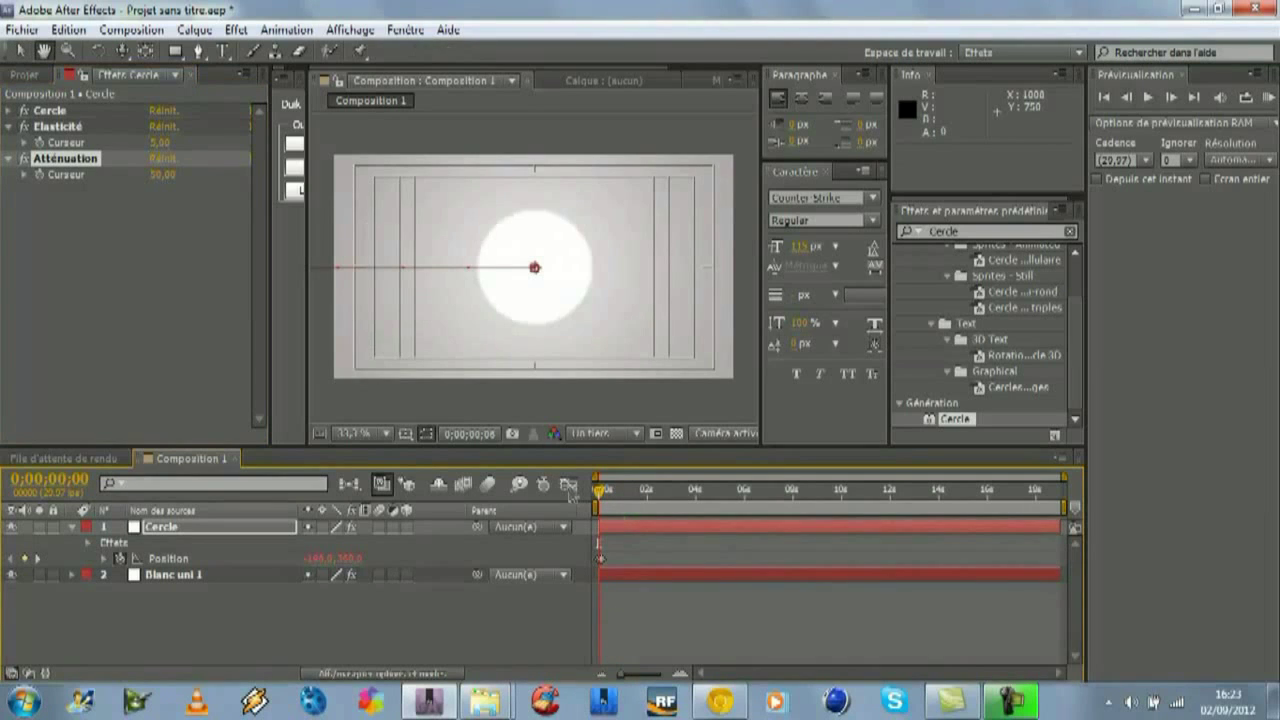
{"action": "left_click", "coordinate": [628, 490]}
{"action": "key", "text": "Home"}
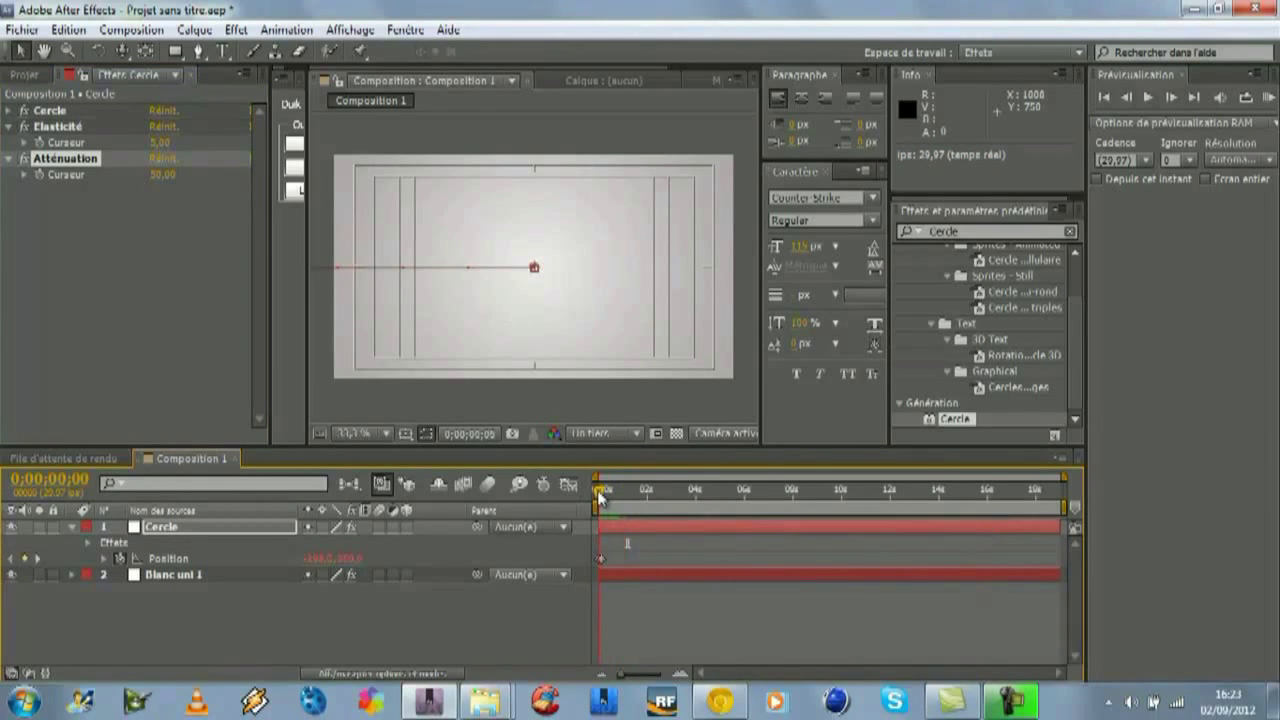
Step: Expand the Atténuation slider, lower it to about 20, and preview the bounce from the start
{"action": "left_click", "coordinate": [24, 175]}
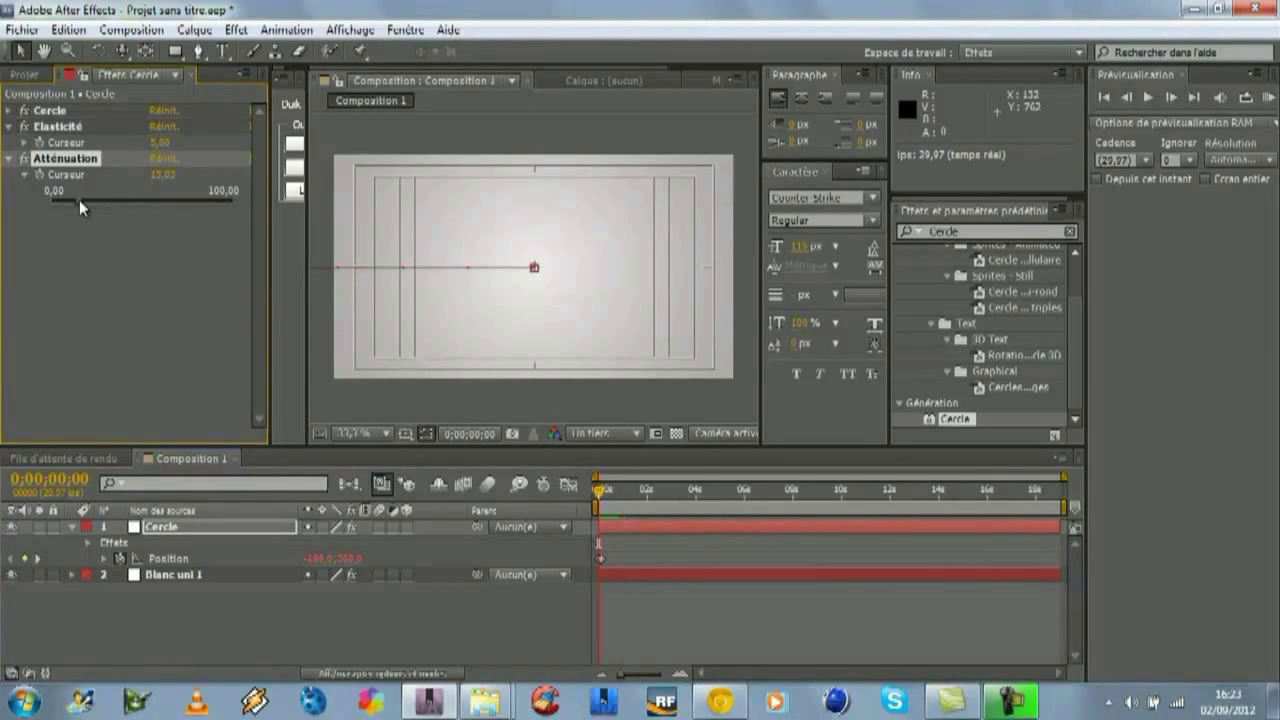
{"action": "left_click_drag", "start_coordinate": [79, 200], "coordinate": [70, 199]}
{"action": "left_click_drag", "start_coordinate": [88, 199], "coordinate": [89, 199]}
{"action": "left_click", "coordinate": [586, 490]}
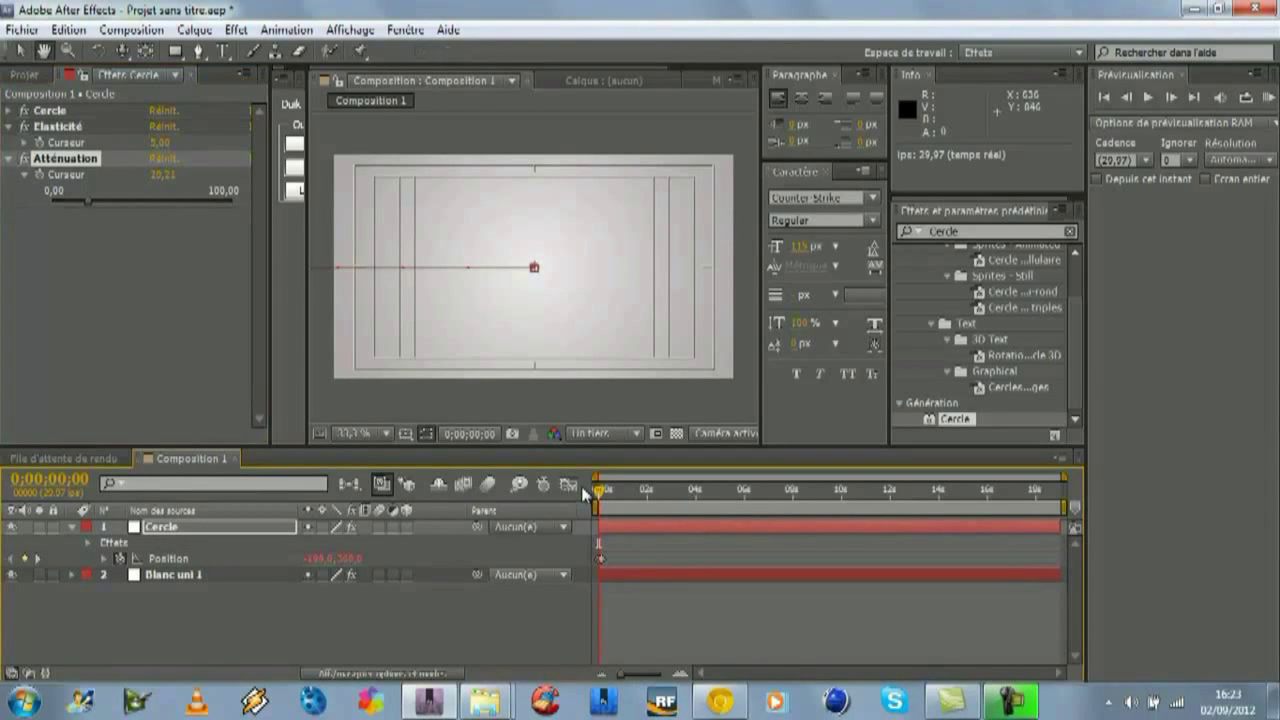
{"action": "key", "text": "space"}
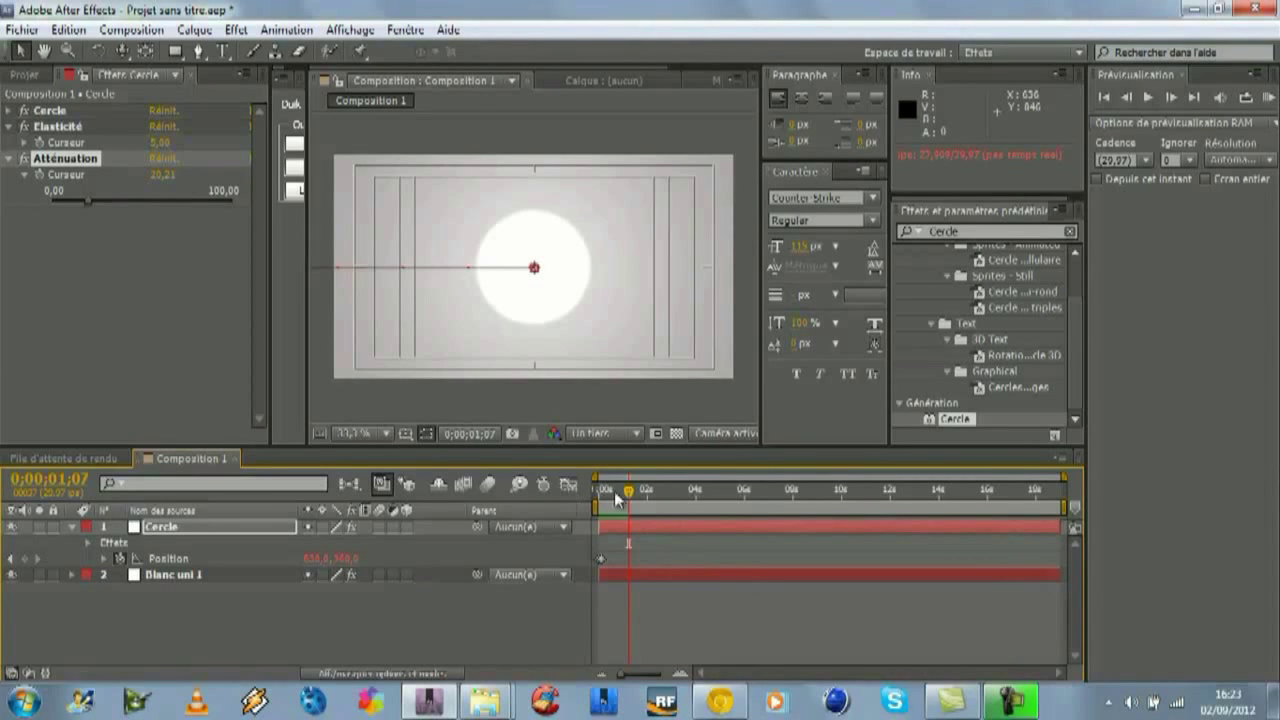
{"action": "left_click_drag", "start_coordinate": [630, 492], "coordinate": [598, 508]}
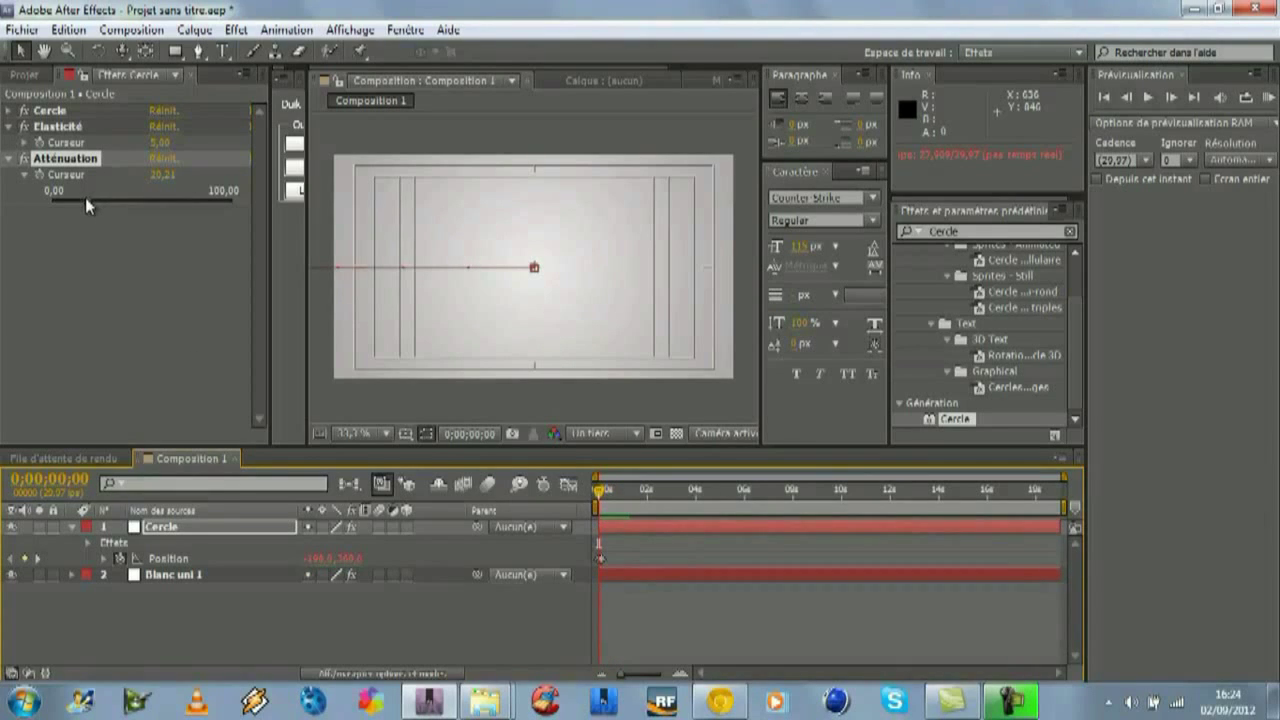
Step: Lower the Atténuation slider to about 10.8 and preview the circle's bounce from the start
{"action": "left_click_drag", "start_coordinate": [74, 198], "coordinate": [71, 197]}
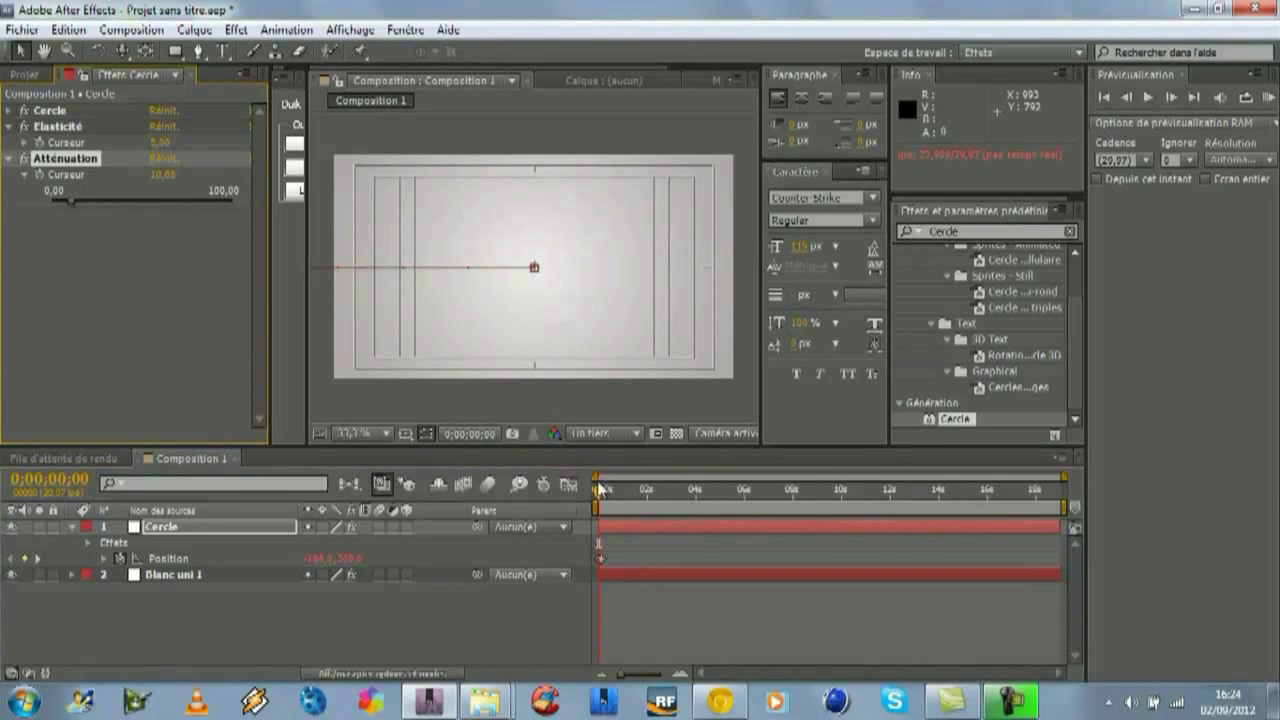
{"action": "key", "text": "space"}
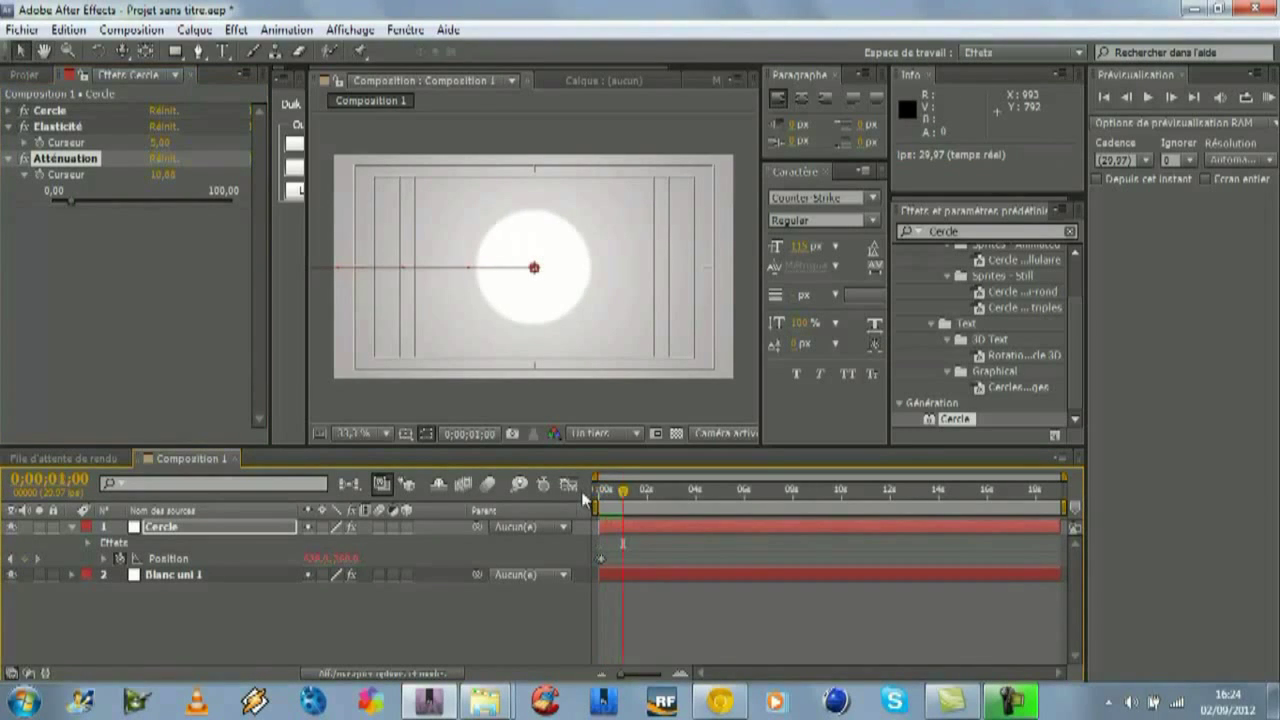
{"action": "mouse_move", "coordinate": [622, 497]}
{"action": "left_mouse_down"}
{"action": "mouse_move", "coordinate": [645, 497]}
{"action": "mouse_move", "coordinate": [590, 505]}
{"action": "mouse_move", "coordinate": [612, 497]}
{"action": "left_mouse_up"}
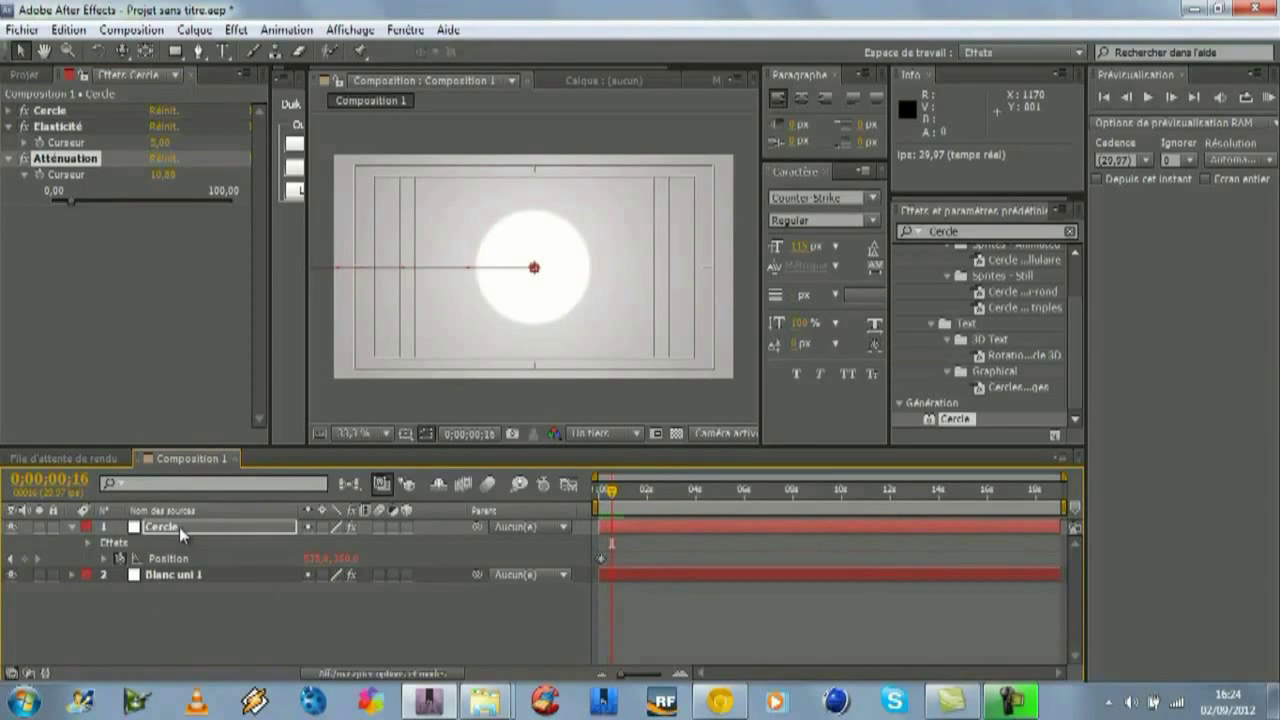
Step: Delete the Cercle layer so that only the Blanc uni 1 background layer remains in the composition
{"action": "key", "text": "Delete"}
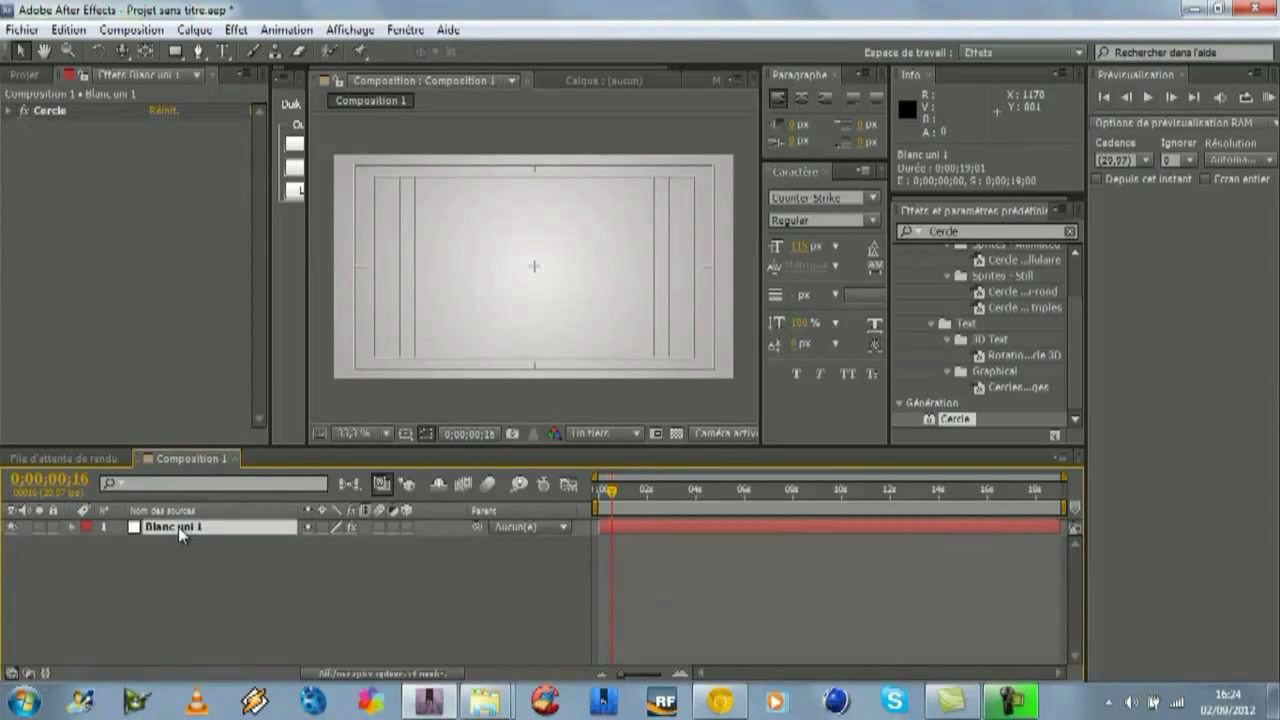
{"action": "left_click", "coordinate": [306, 598]}
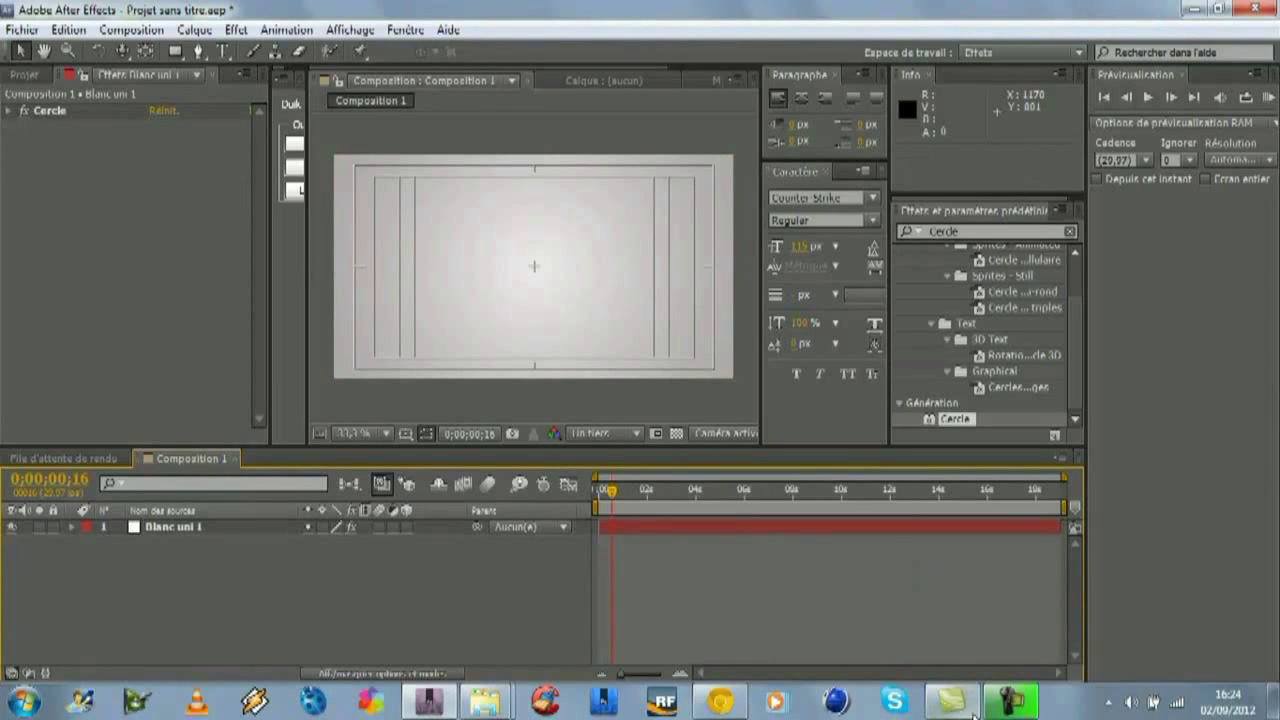
{"action": "left_click", "coordinate": [1010, 700]}
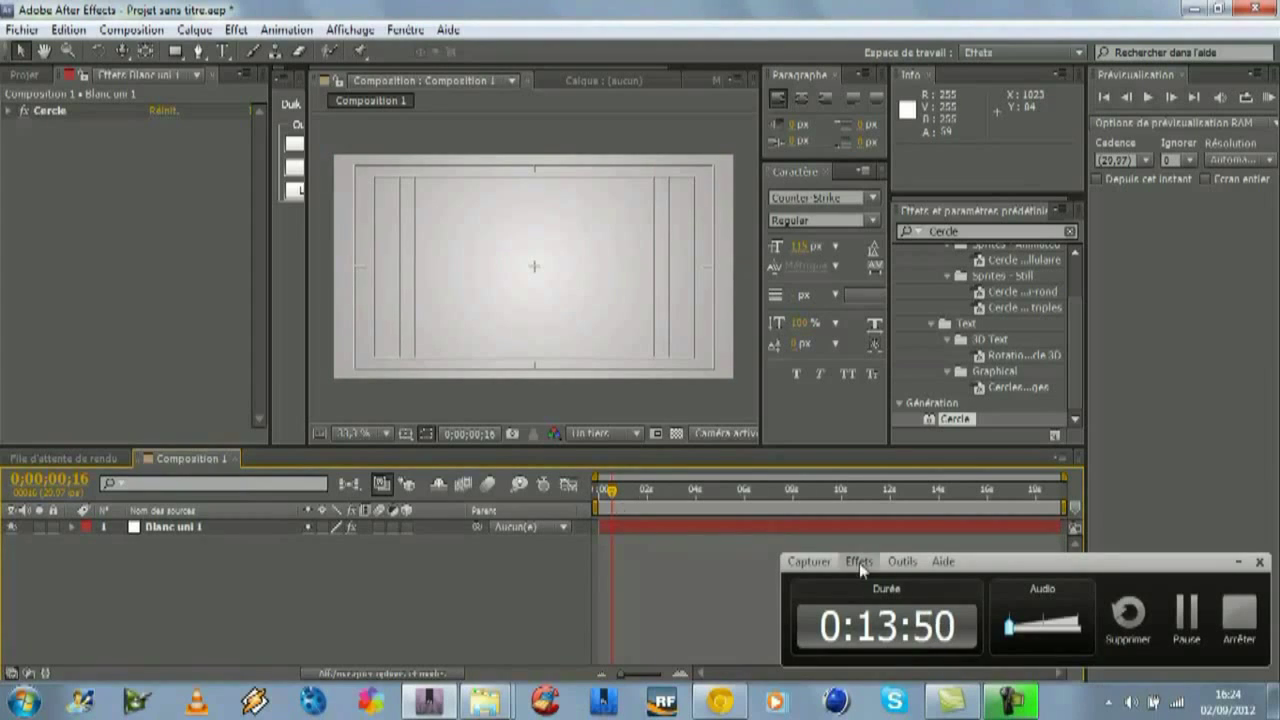
{"action": "left_click", "coordinate": [1238, 563]}
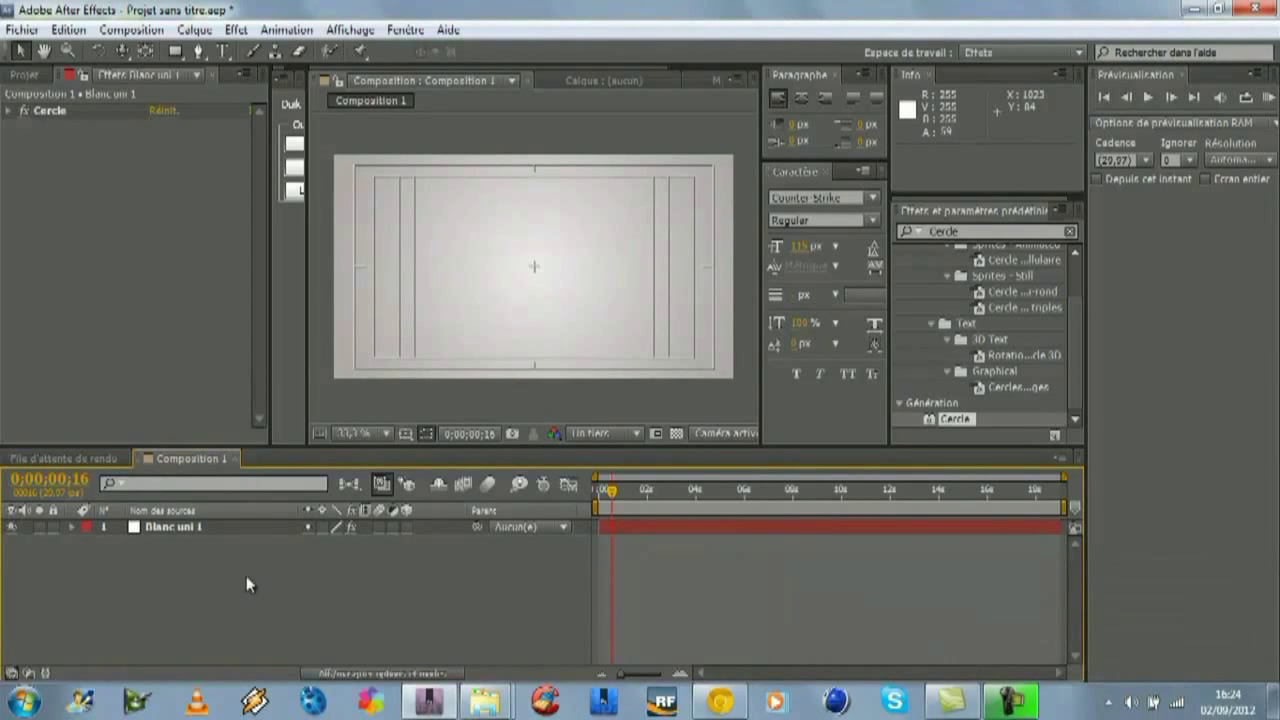
Step: Create a text layer reading "tuto" and place it in the middle of the composition
{"action": "left_click", "coordinate": [224, 51]}
{"action": "left_click", "coordinate": [291, 621]}
{"action": "key", "text": "apostrophe"}
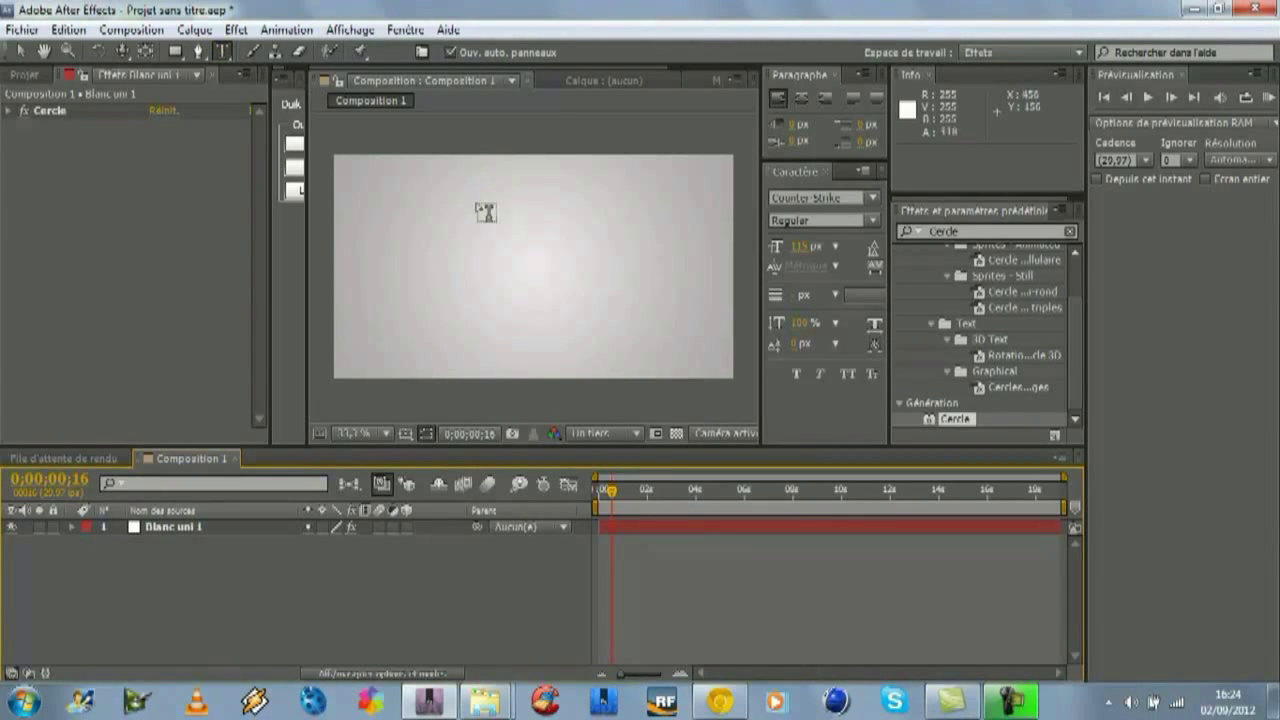
{"action": "left_click", "coordinate": [456, 260]}
{"action": "type", "text": "Tuto"}
{"action": "key", "text": "BackSpace"}
{"action": "key", "text": "BackSpace"}
{"action": "key", "text": "BackSpace"}
{"action": "key", "text": "BackSpace"}
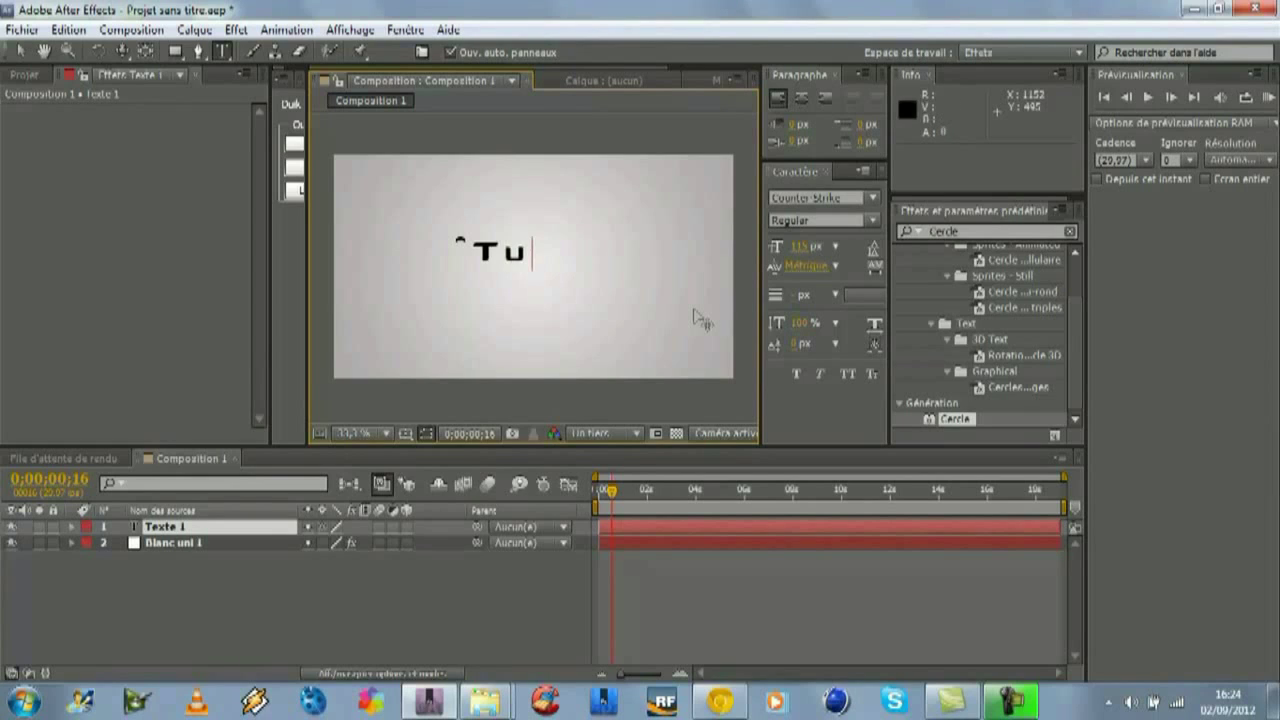
{"action": "type", "text": "tuto"}
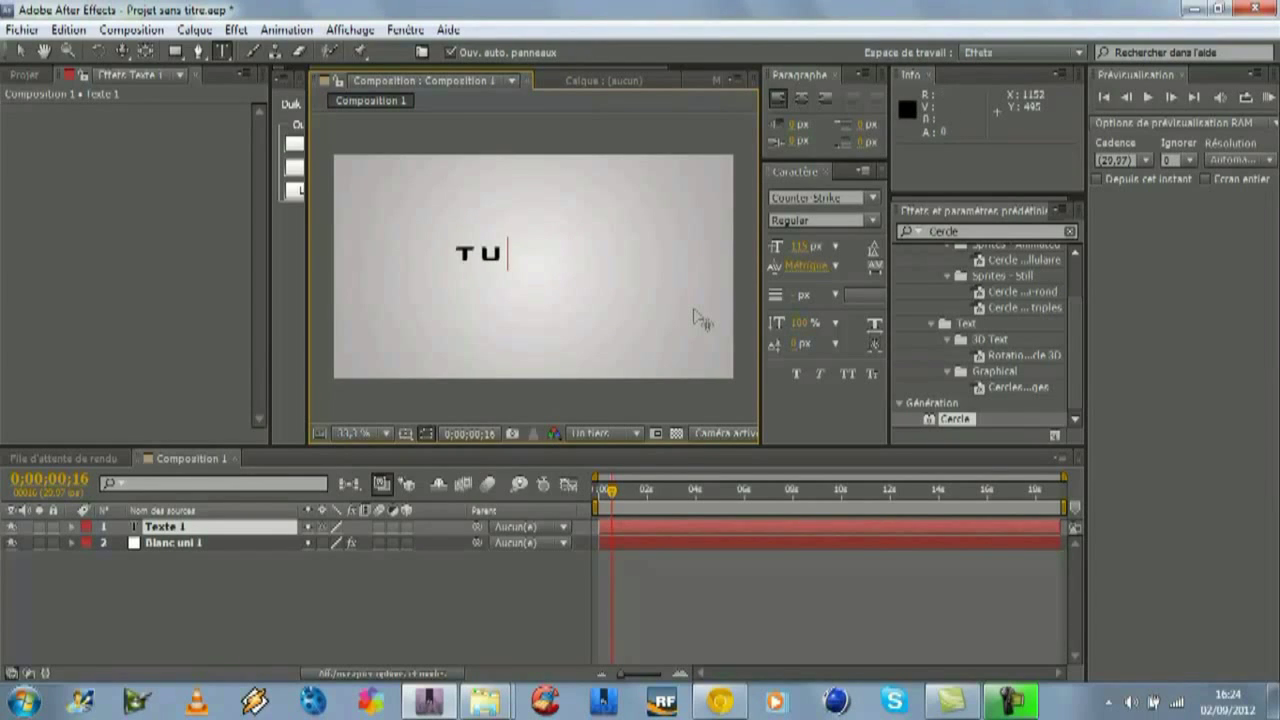
{"action": "key", "text": "KP_Enter"}
{"action": "left_click", "coordinate": [594, 286]}
Step: Change the font of the whole word "tuto" to Cooper Black
{"action": "double_click", "coordinate": [549, 275]}
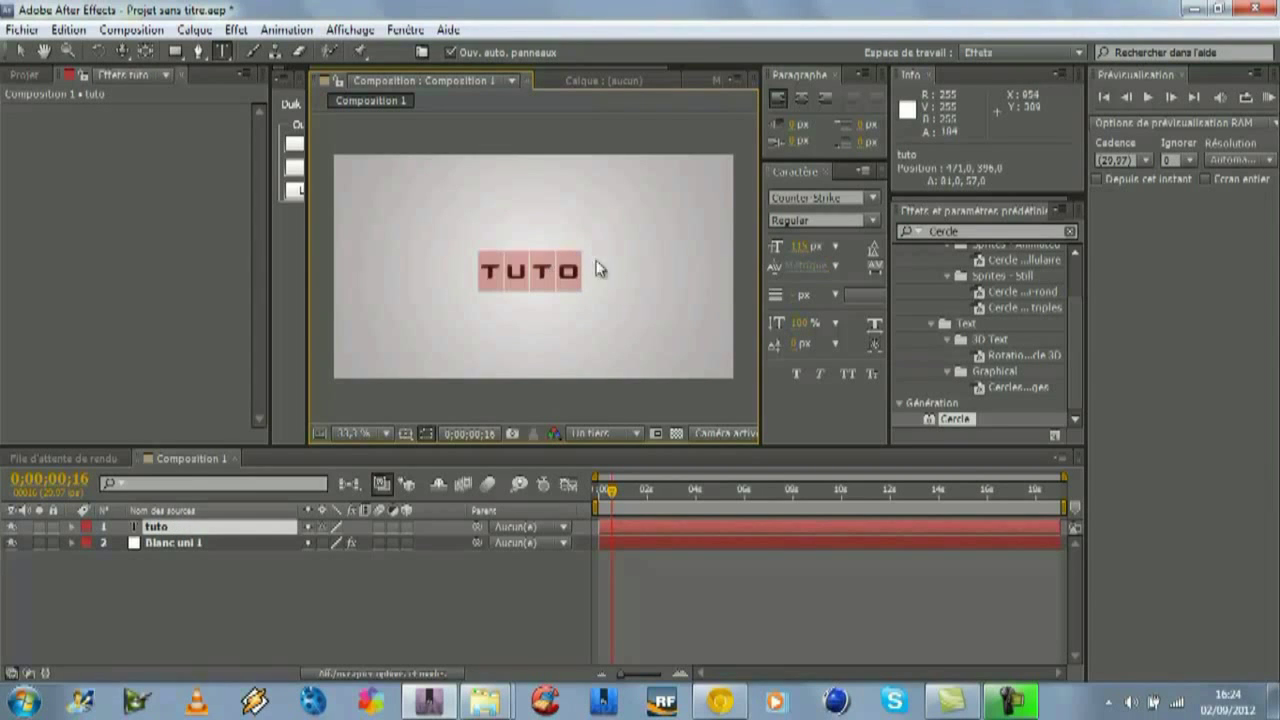
{"action": "left_click", "coordinate": [872, 197]}
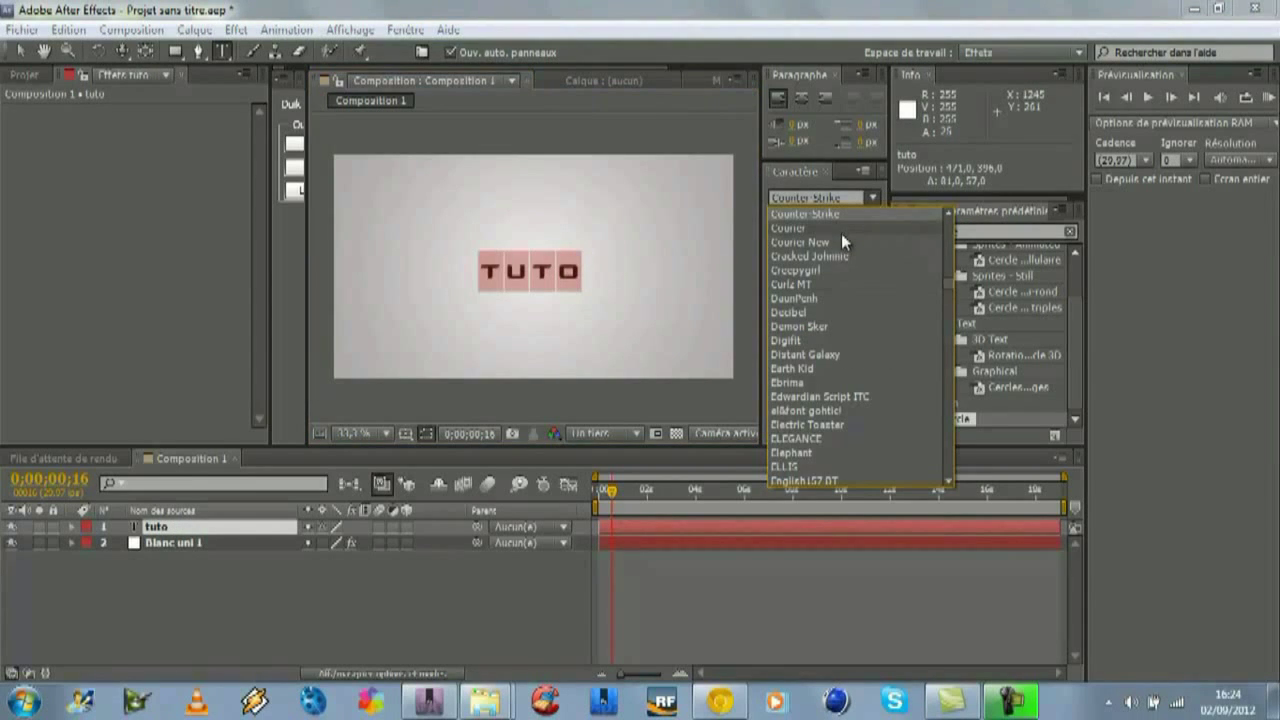
{"action": "left_click_drag", "start_coordinate": [945, 277], "coordinate": [945, 269]}
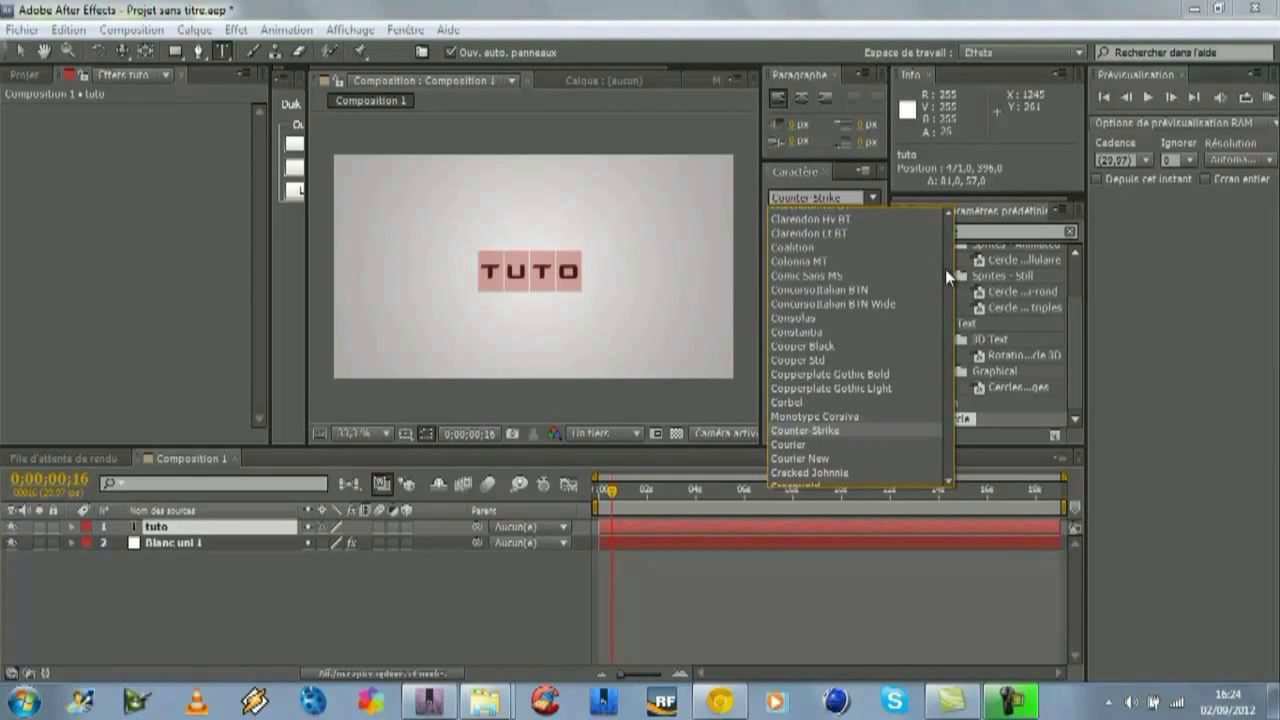
{"action": "left_click", "coordinate": [866, 343]}
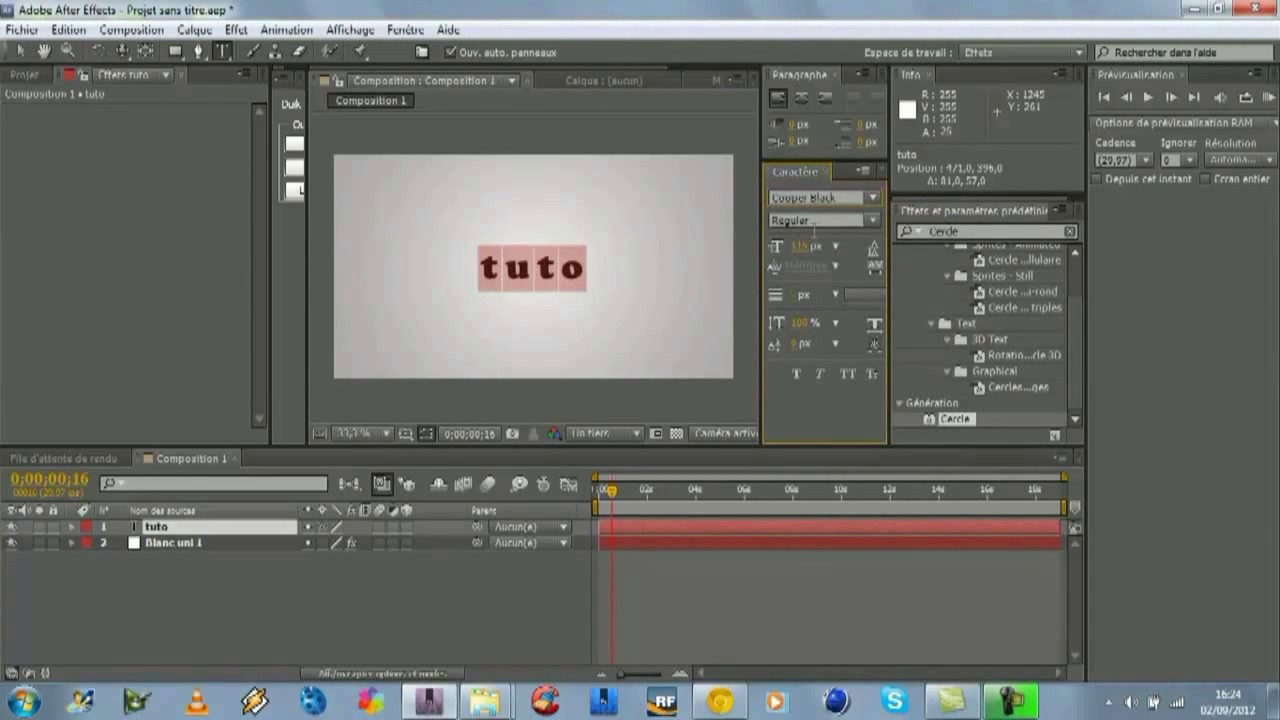
Step: Capitalize the first letter so the text reads "Tuto", and return to the start of the composition
{"action": "left_click", "coordinate": [537, 268]}
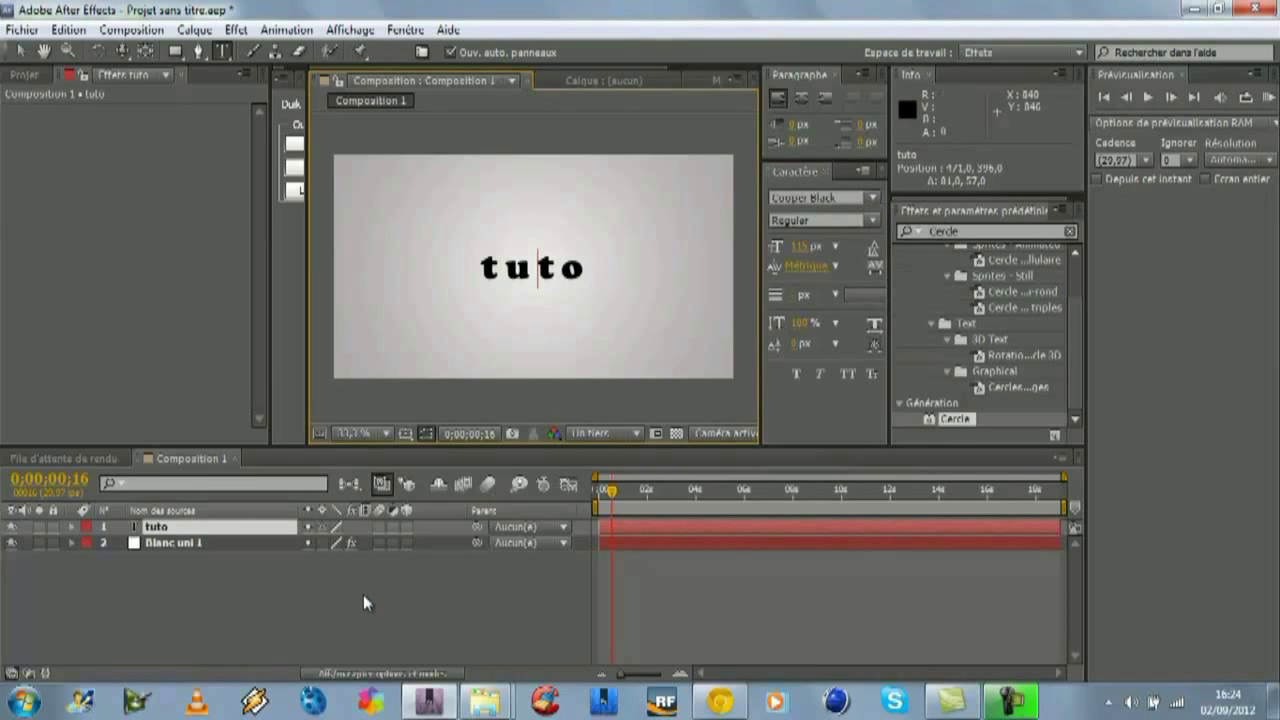
{"action": "key", "text": "Left"}
{"action": "key", "text": "BackSpace"}
{"action": "type", "text": "T"}
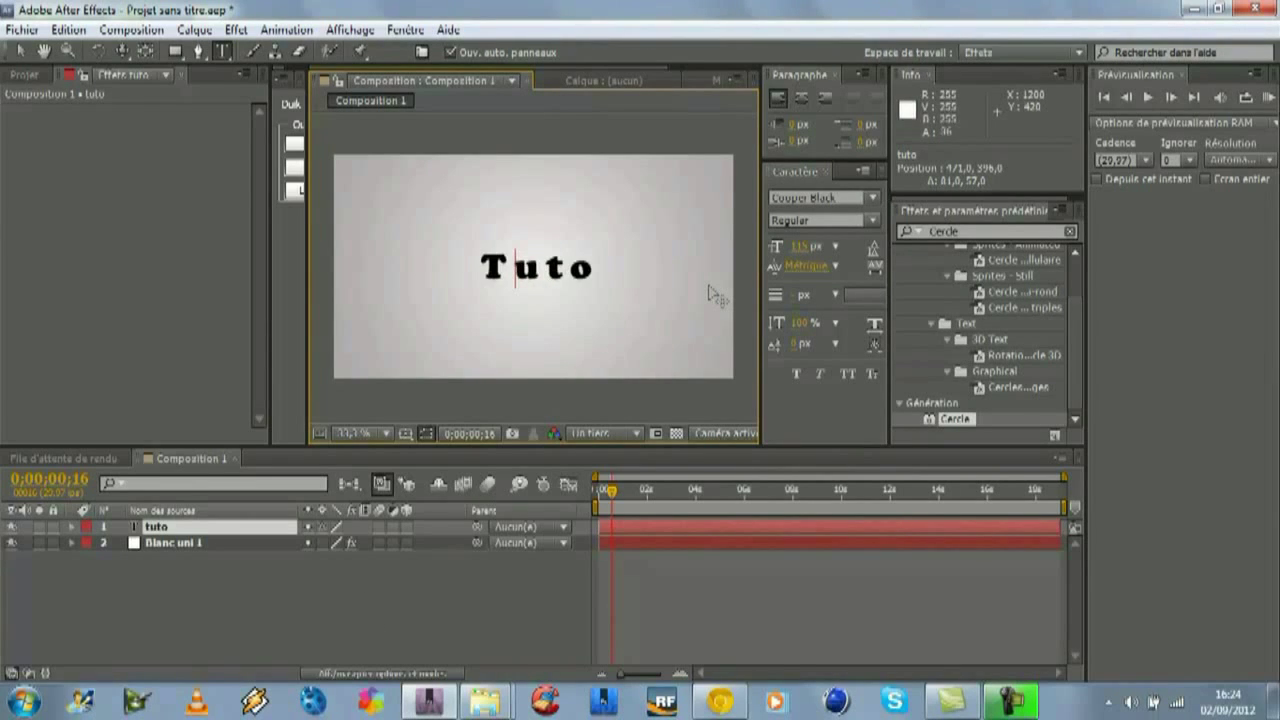
{"action": "left_click", "coordinate": [437, 644]}
{"action": "key", "text": "Home"}
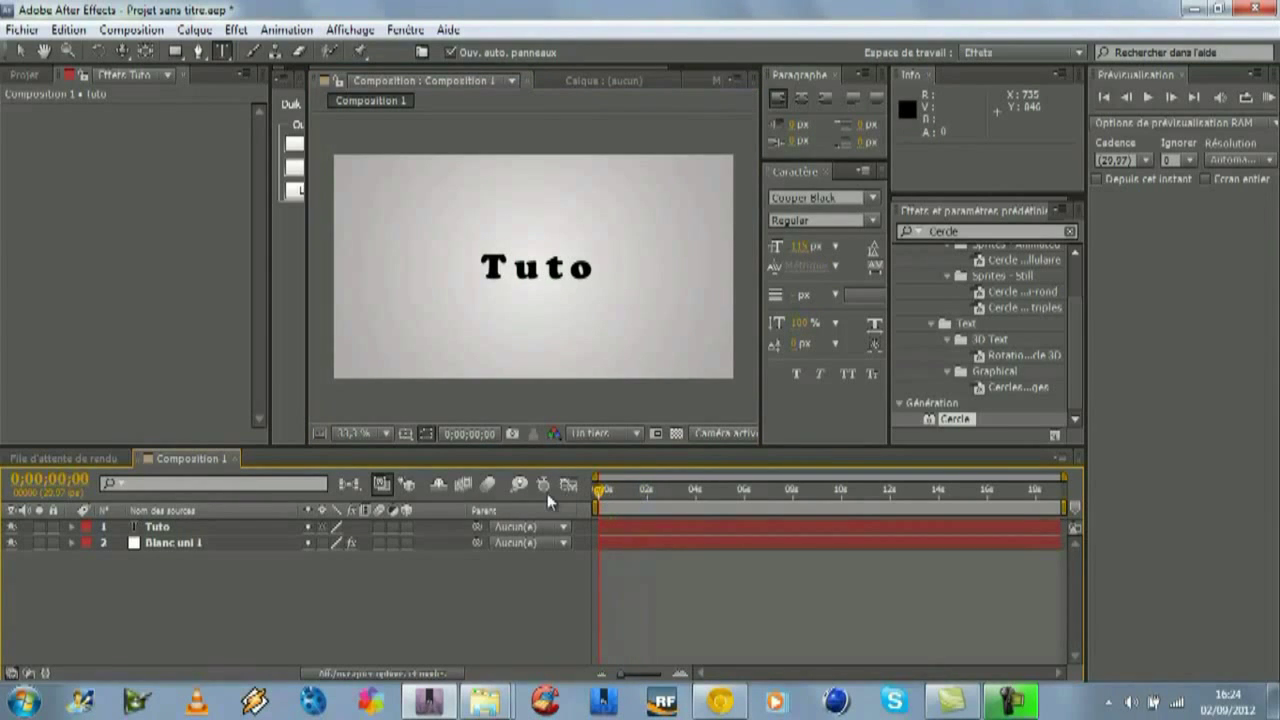
Step: Clear the Cercle search from the effects list and select the Tuto layer
{"action": "left_click", "coordinate": [184, 532]}
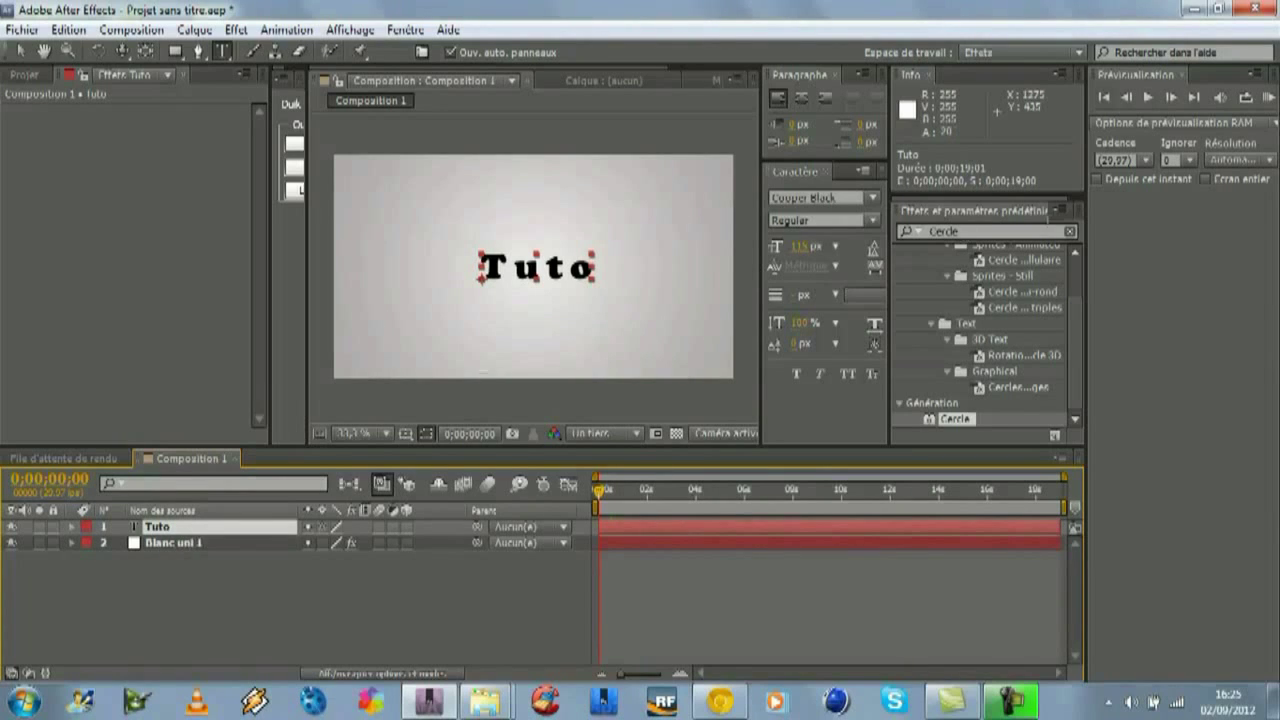
{"action": "left_click", "coordinate": [1071, 233]}
{"action": "left_click", "coordinate": [1071, 233]}
{"action": "left_click", "coordinate": [312, 601]}
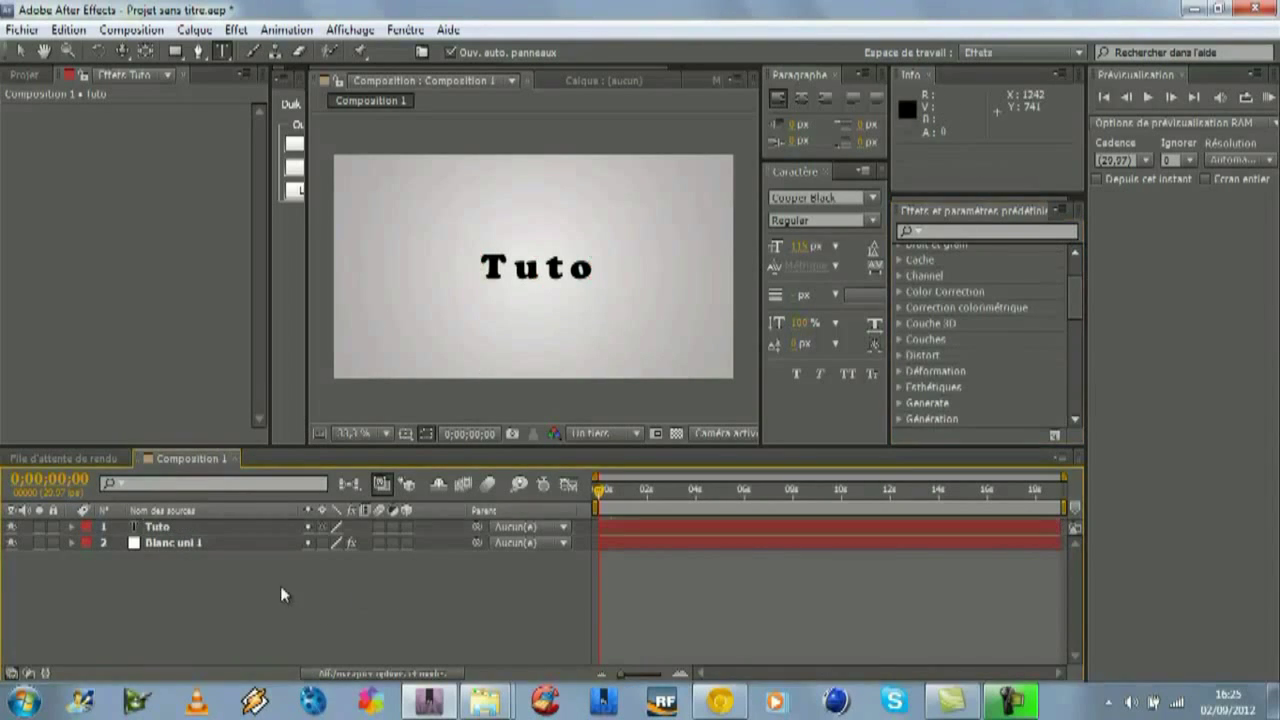
{"action": "left_click", "coordinate": [198, 532]}
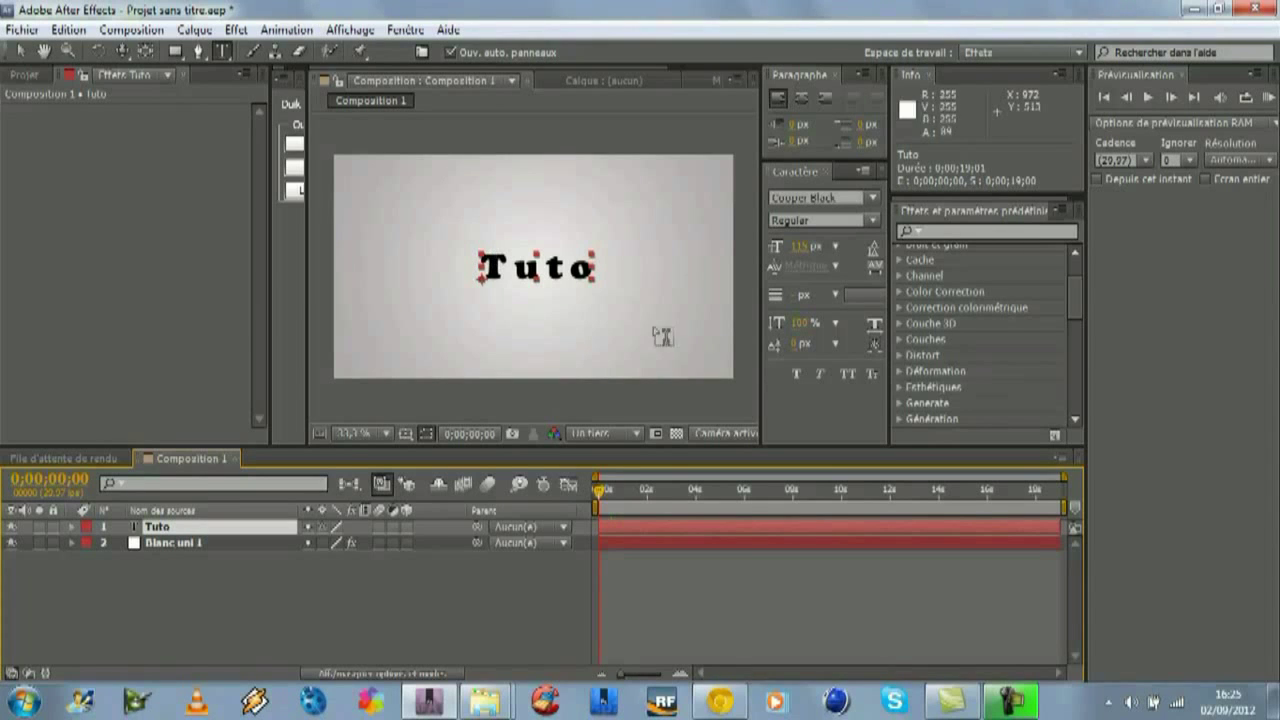
Step: Switch to the desktop and open the Mon Film 4 video with QuickTime Player
{"action": "left_click", "coordinate": [1192, 8]}
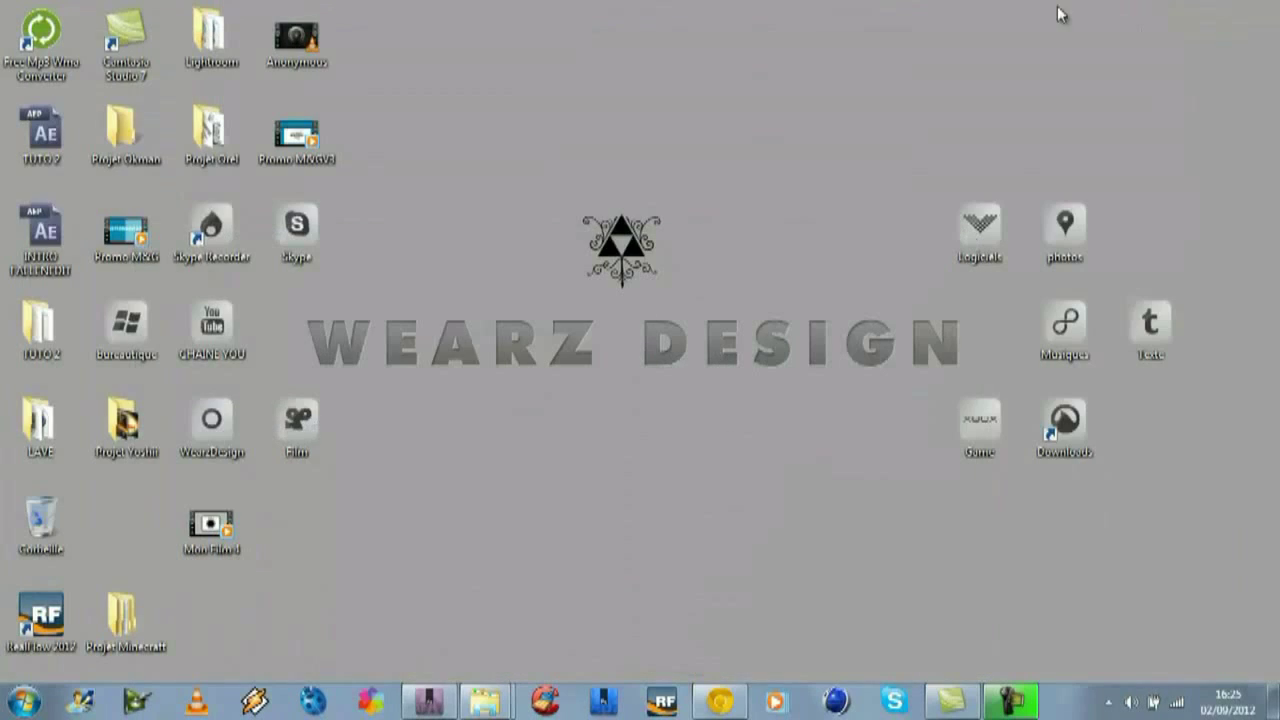
{"action": "right_click", "coordinate": [226, 508]}
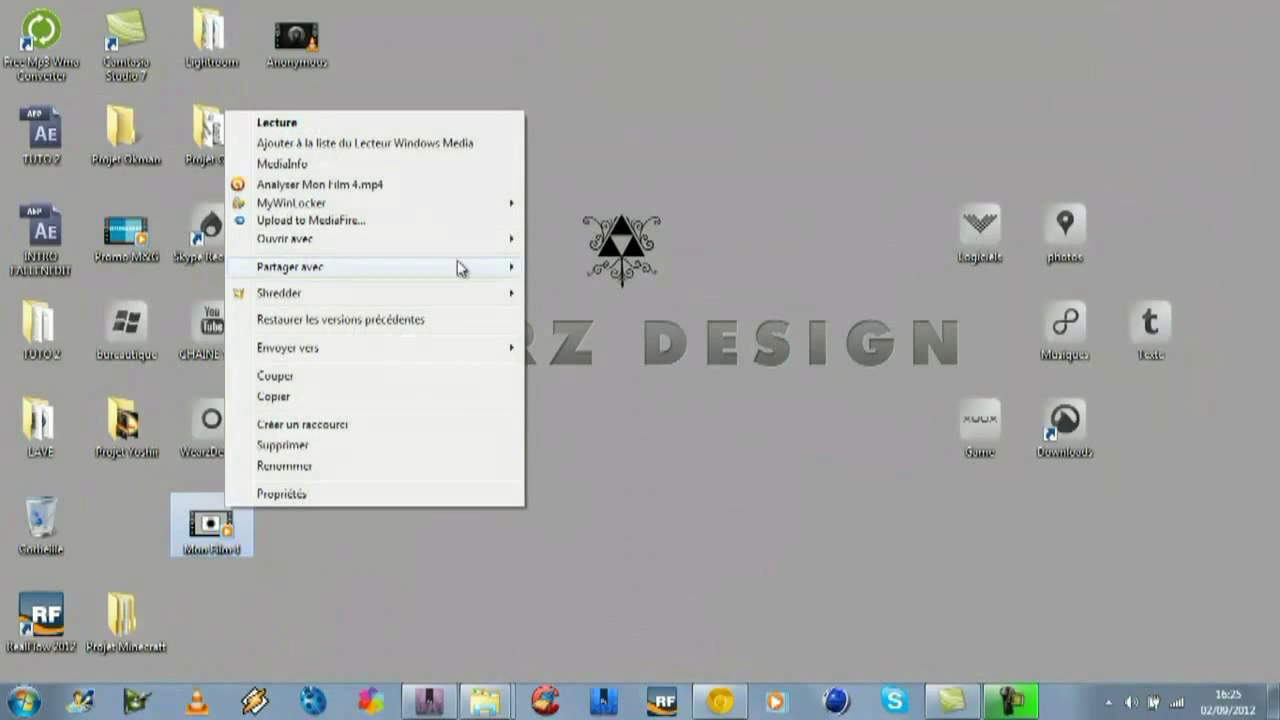
{"action": "mouse_move", "coordinate": [455, 240]}
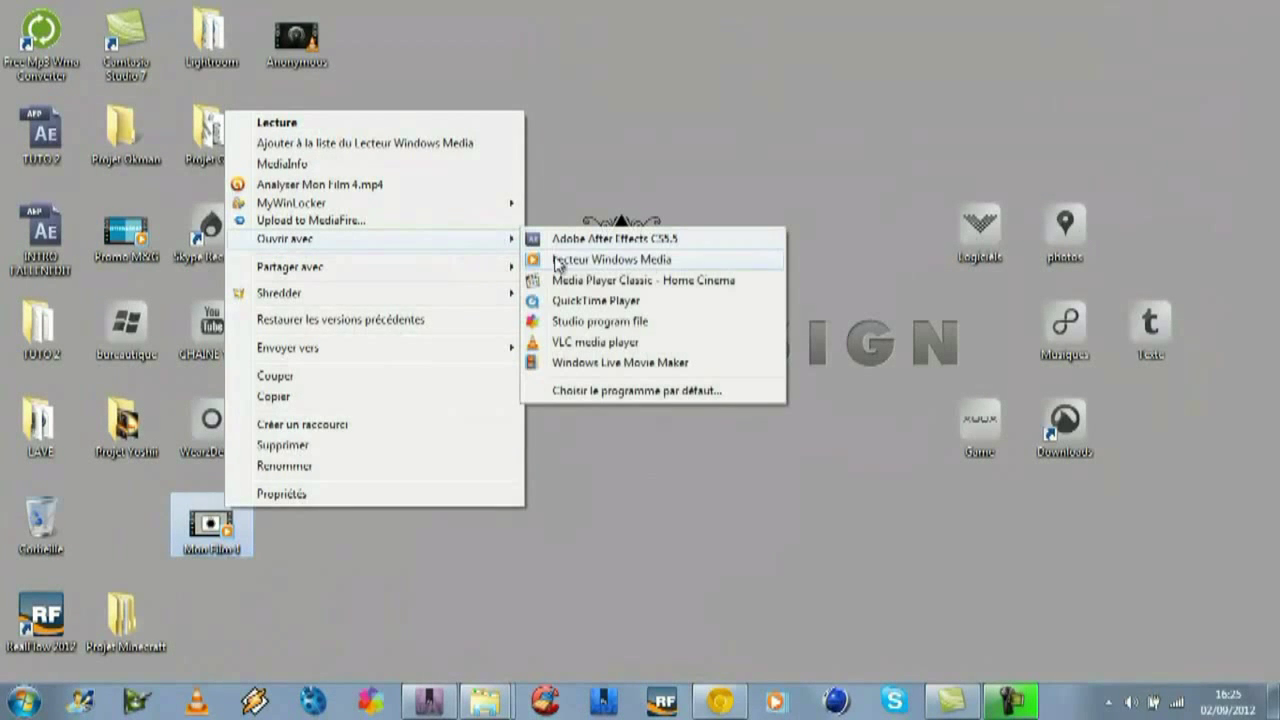
{"action": "left_click", "coordinate": [649, 302]}
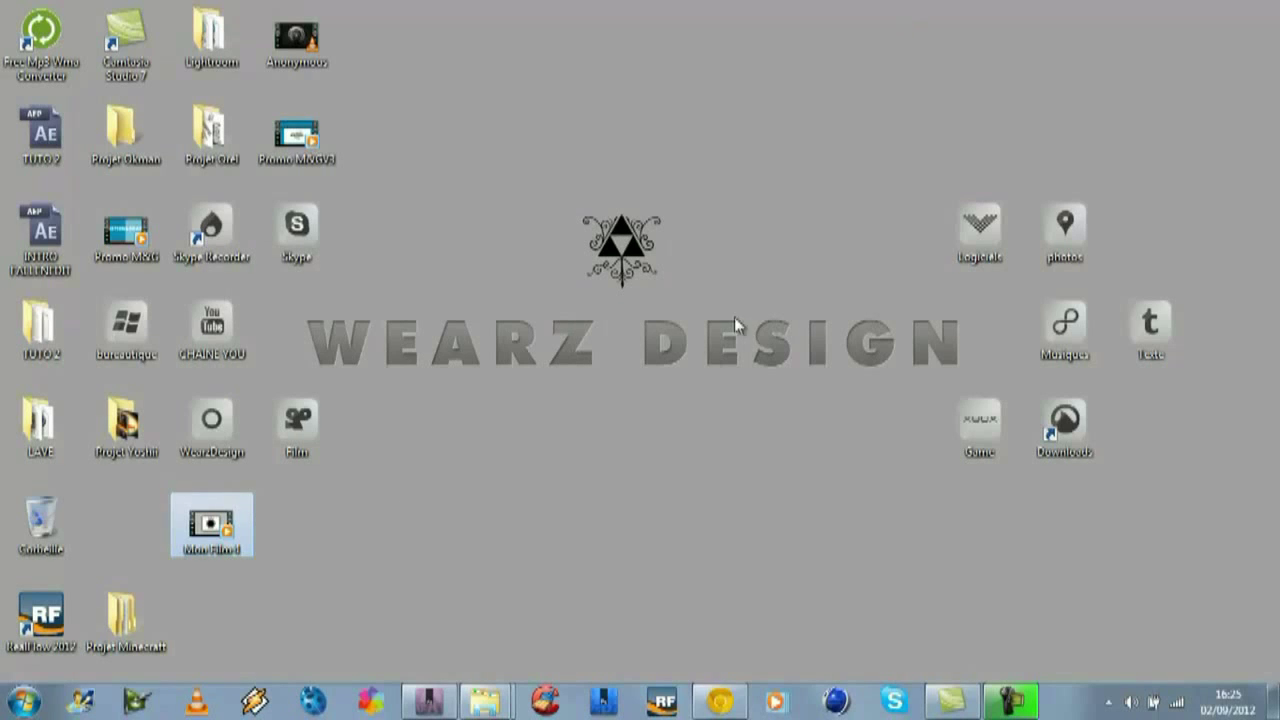
{"action": "left_click", "coordinate": [598, 465]}
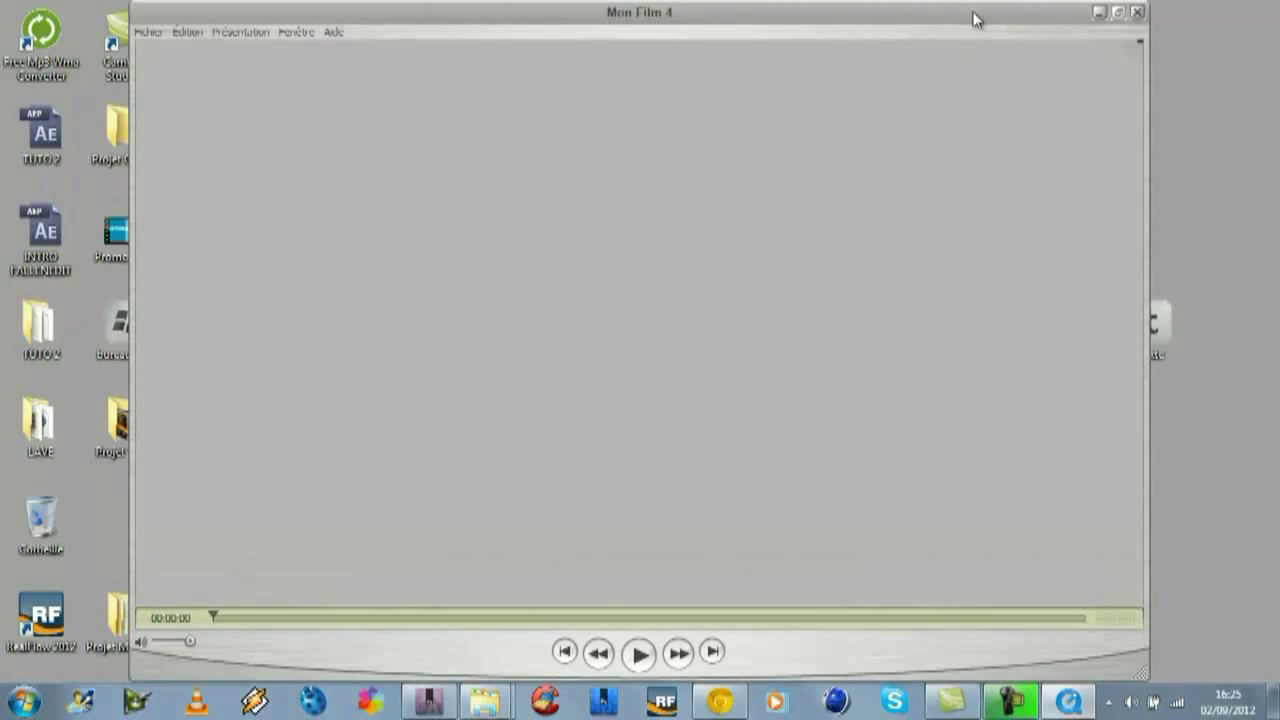
Step: Scrub through the Mon Film 4 video to examine the bouncing text animation, and switch back to After Effects
{"action": "left_click_drag", "start_coordinate": [975, 18], "coordinate": [943, 22]}
{"action": "left_click", "coordinate": [334, 621]}
{"action": "left_click_drag", "start_coordinate": [333, 620], "coordinate": [609, 620]}
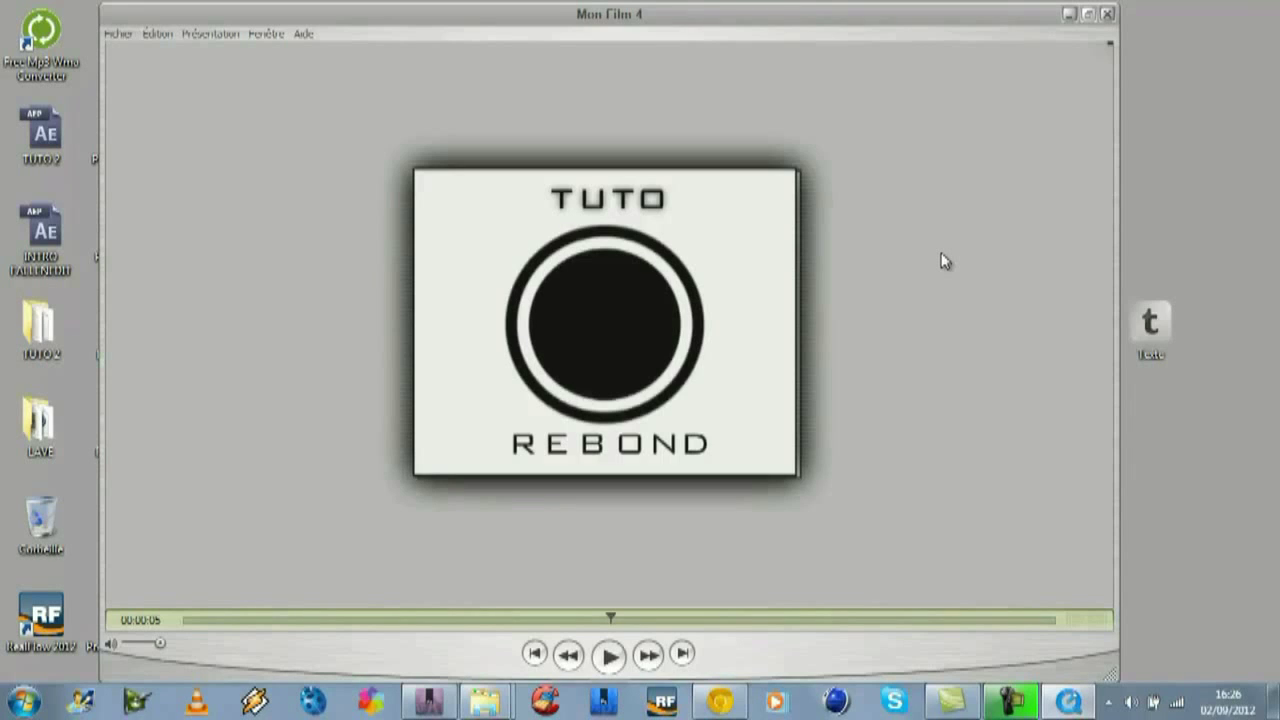
{"action": "key", "text": "Left"}
{"action": "key", "text": "Left"}
{"action": "key", "text": "Left"}
{"action": "key", "text": "Left"}
{"action": "key", "text": "Left"}
{"action": "left_click", "coordinate": [429, 700]}
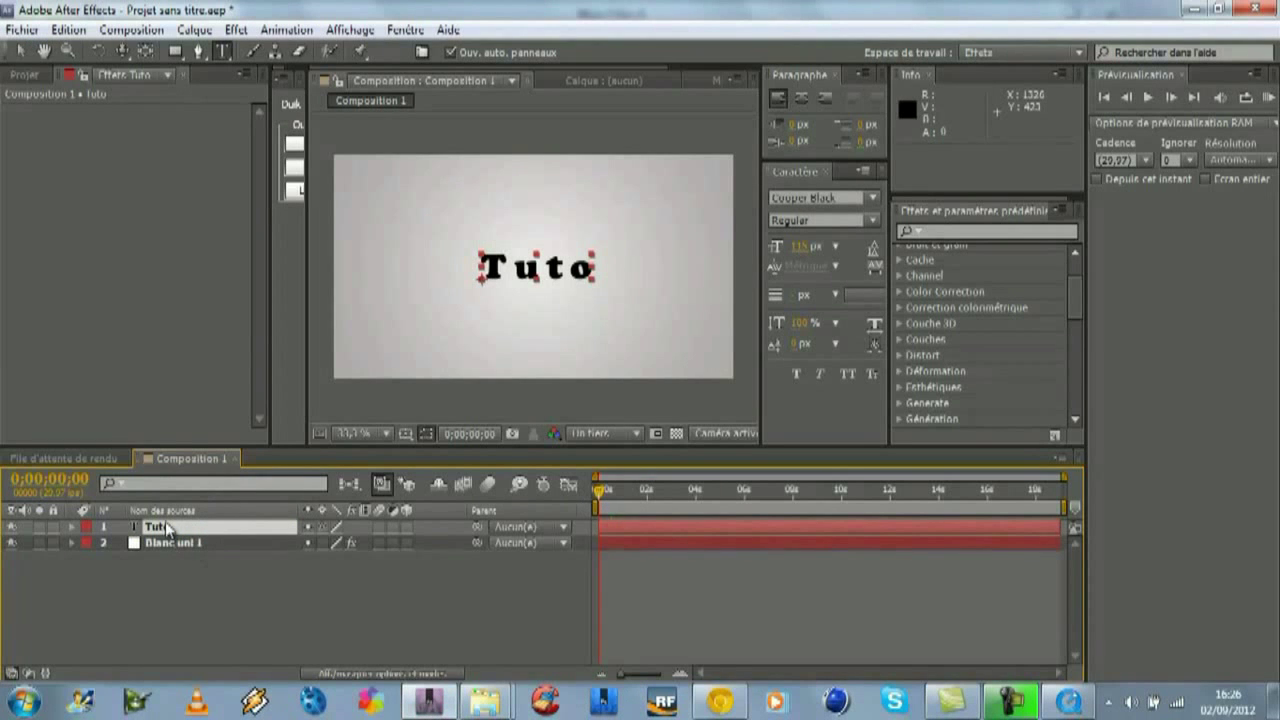
Step: Add a second text layer reading "WD" and place it on the same line just after "Tuto"
{"action": "left_click", "coordinate": [202, 597]}
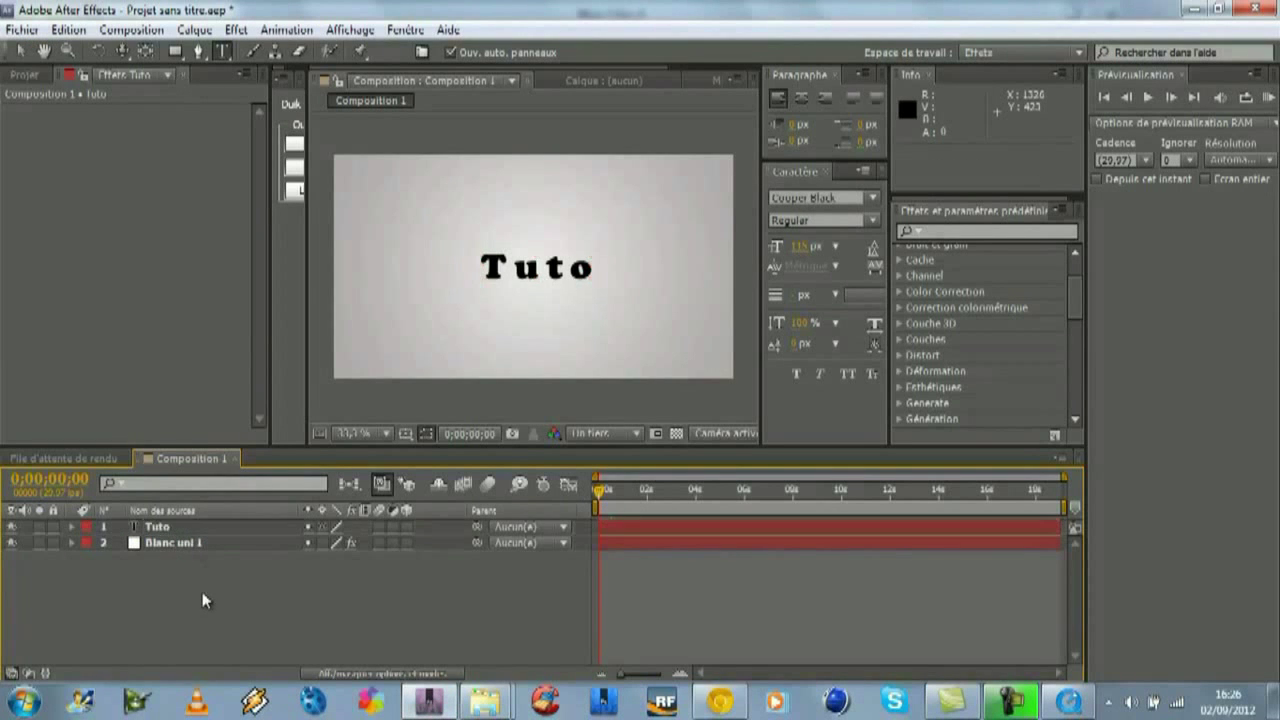
{"action": "left_click", "coordinate": [485, 348]}
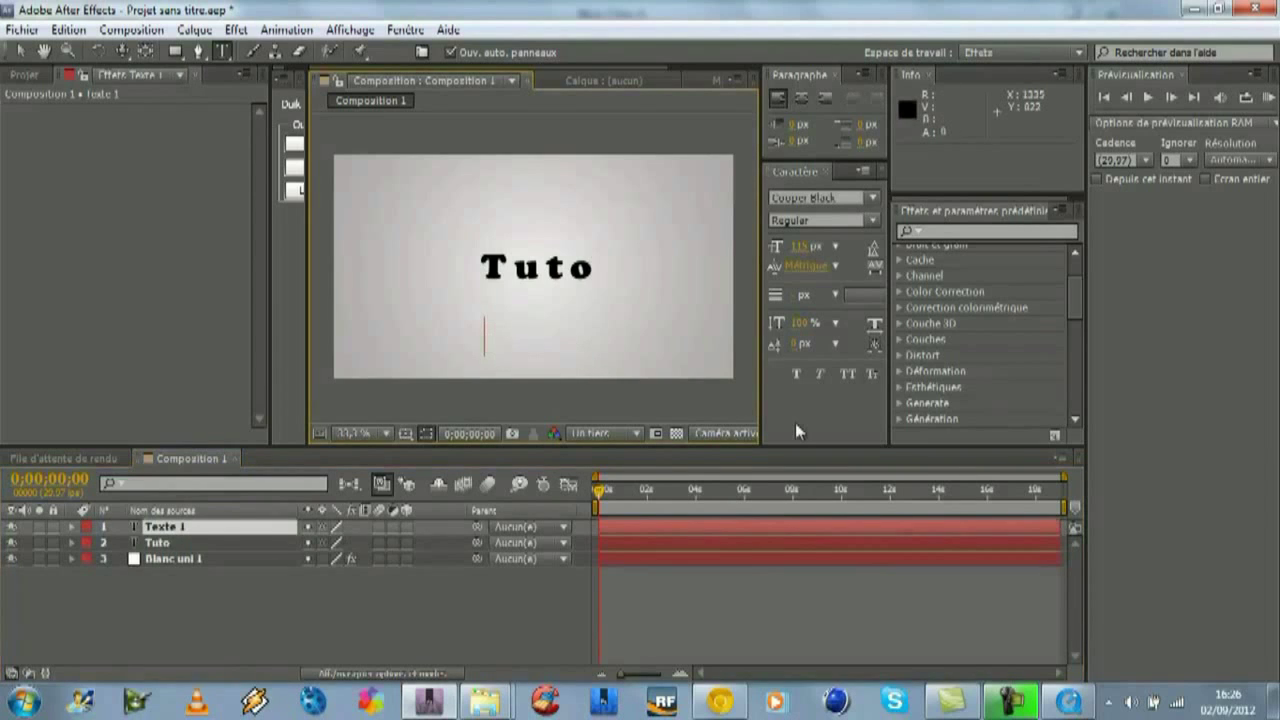
{"action": "type", "text": "WD"}
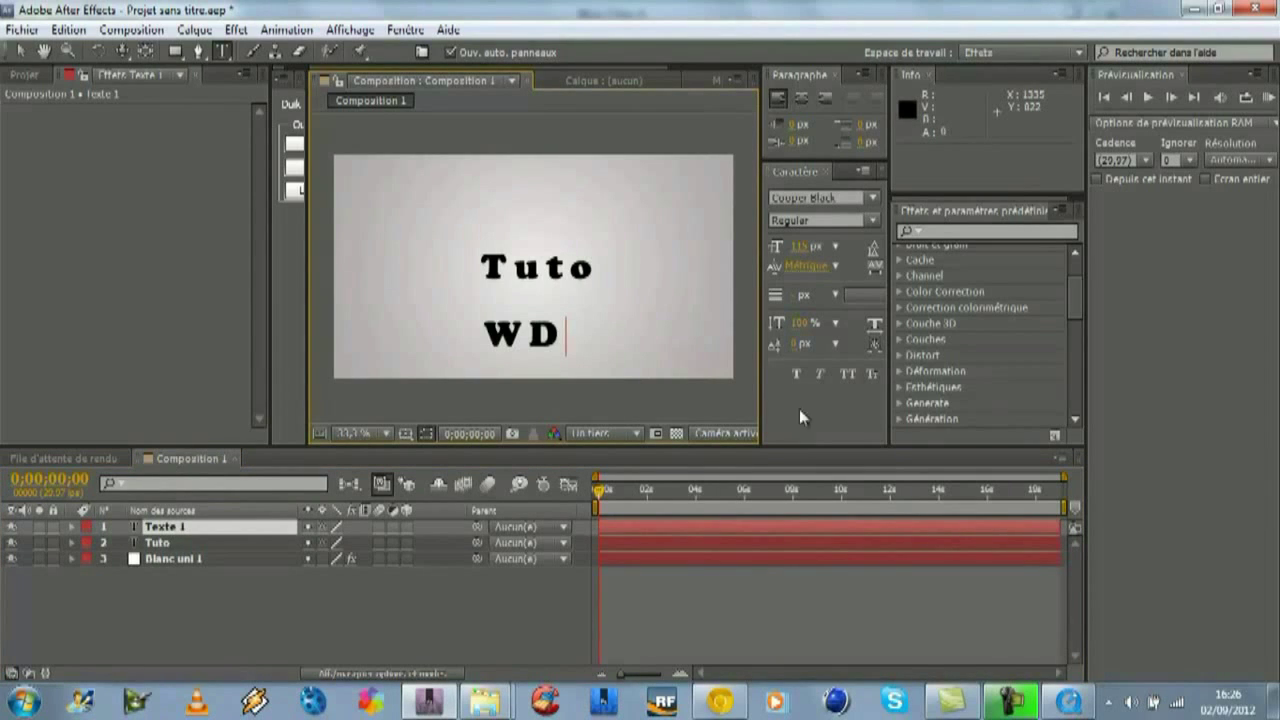
{"action": "left_click_drag", "start_coordinate": [640, 258], "coordinate": [731, 203]}
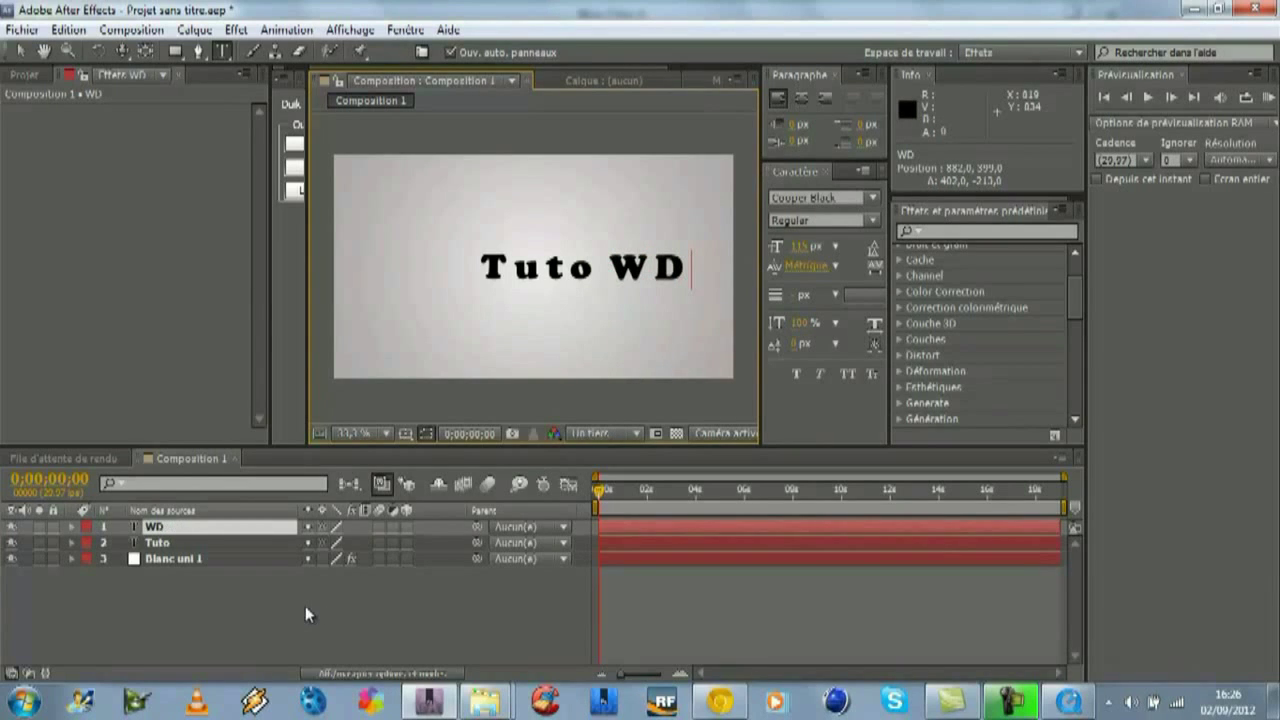
Step: Keyframe the Tuto layer's scale (Echelle) at 0% at the start of the composition
{"action": "left_click", "coordinate": [155, 543]}
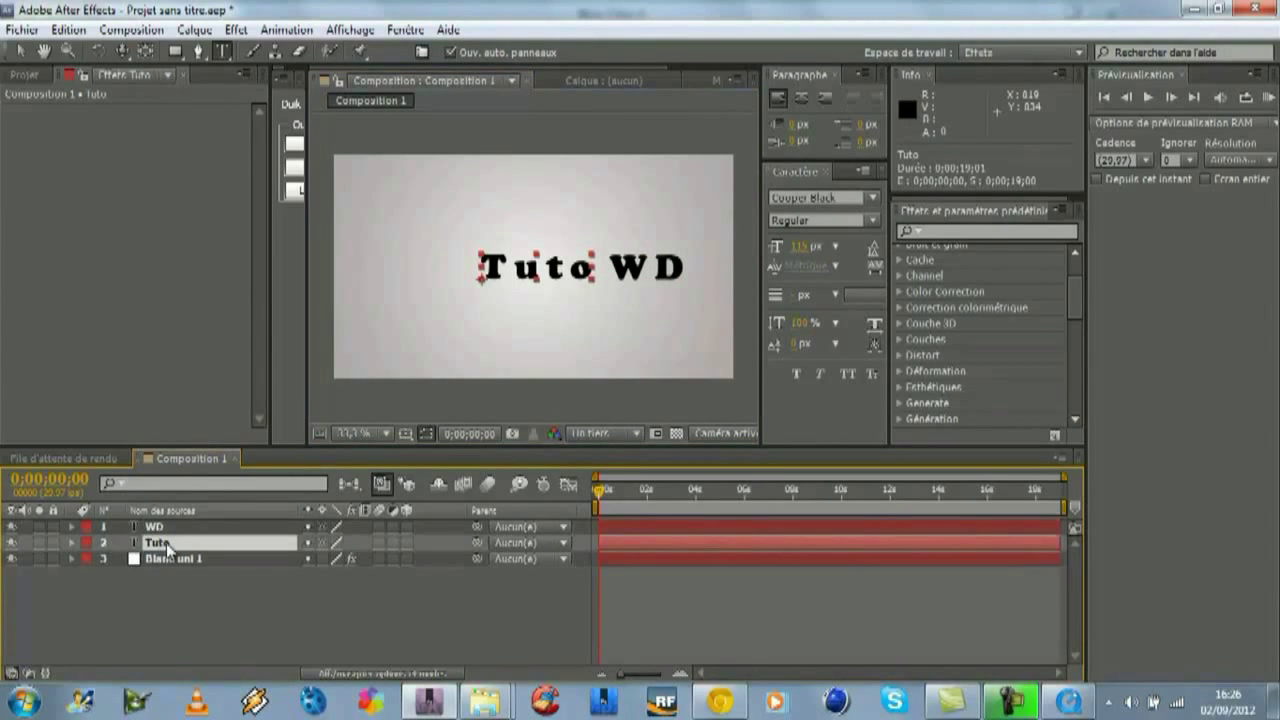
{"action": "key", "text": "s"}
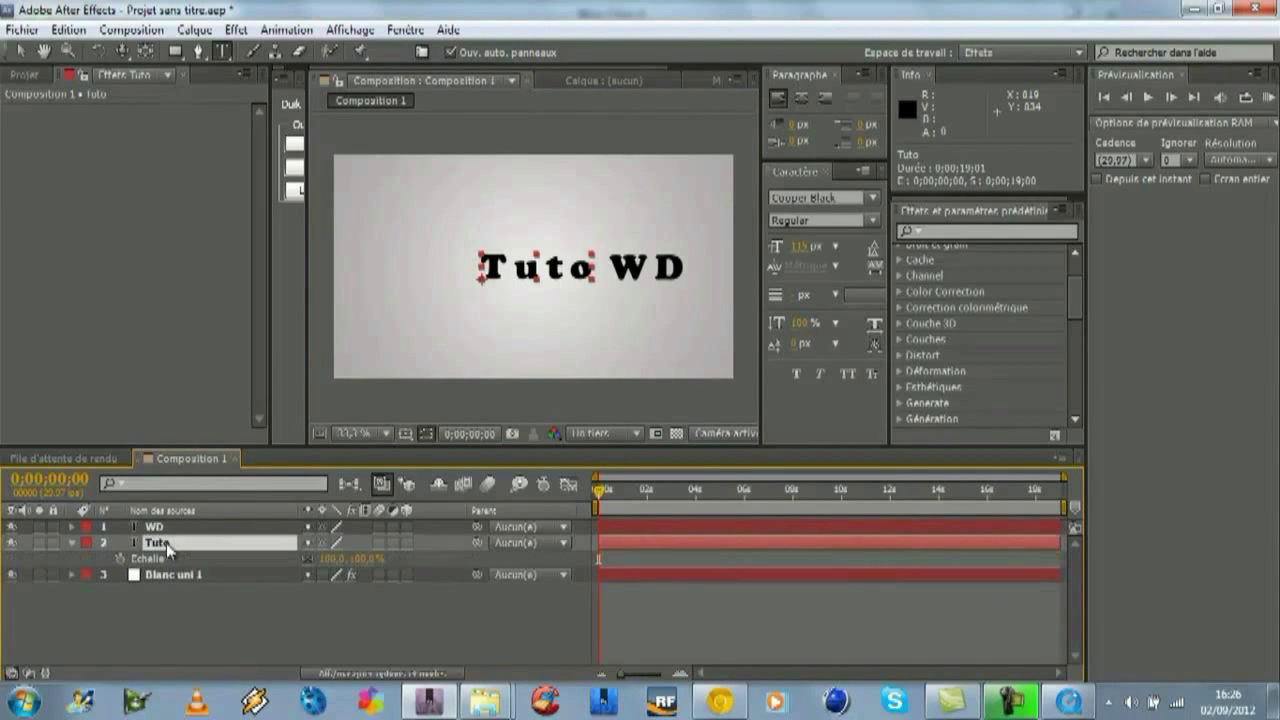
{"action": "left_click_drag", "start_coordinate": [340, 558], "coordinate": [242, 558]}
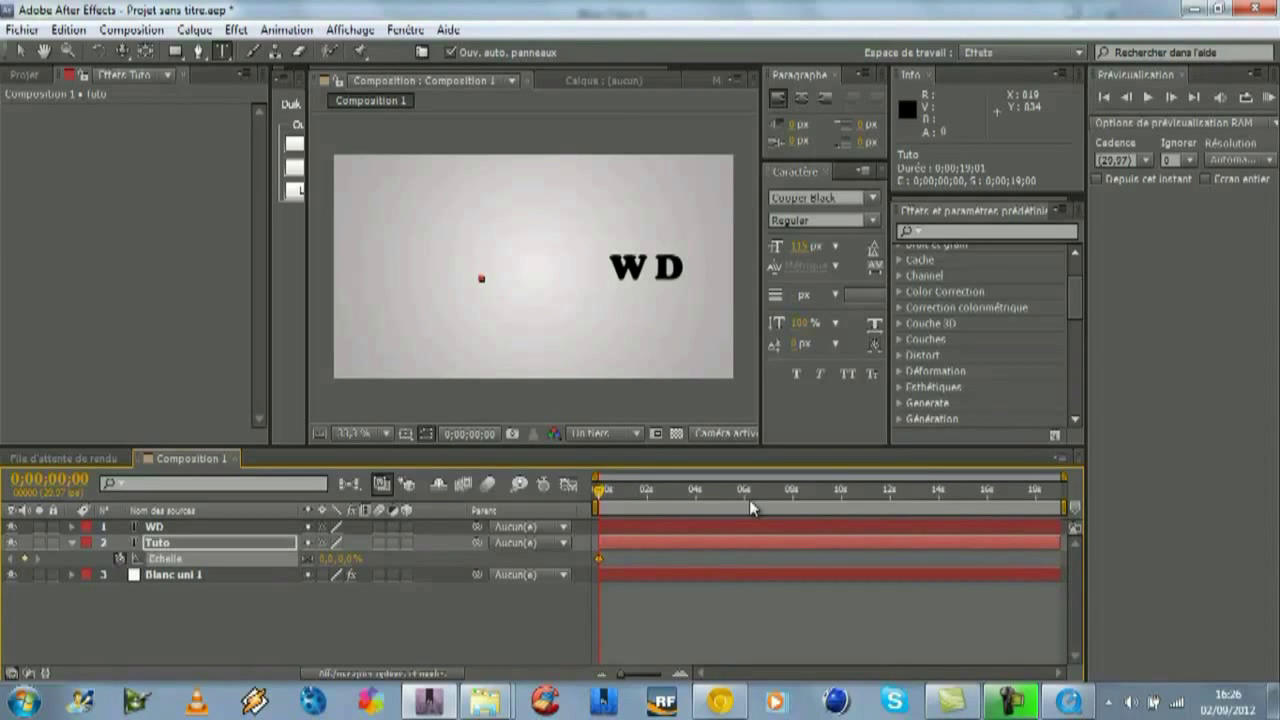
Step: Set the Tuto layer's scale to 100% at 0;00;00;03
{"action": "key", "text": "Page_Down"}
{"action": "key", "text": "Page_Down"}
{"action": "left_click", "coordinate": [341, 566]}
{"action": "left_click", "coordinate": [331, 558]}
{"action": "type", "text": "100"}
{"action": "key", "text": "Return"}
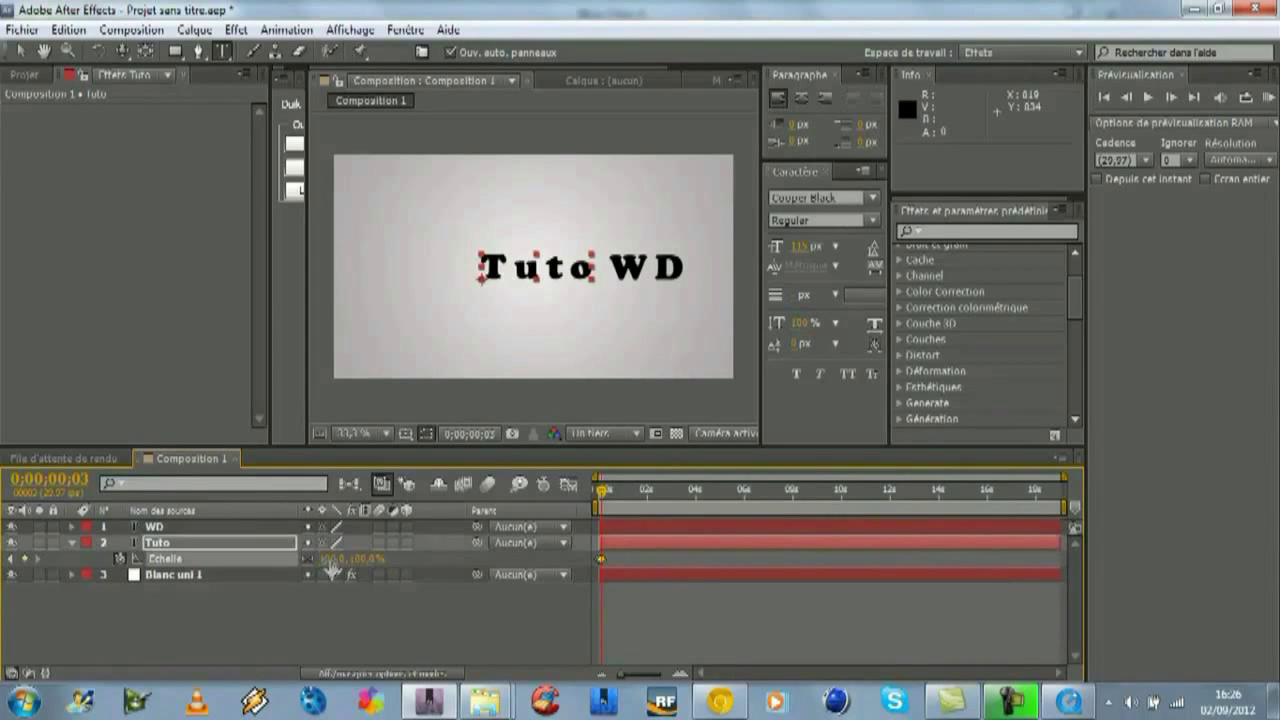
Step: Set the WD layer's scale (Echelle) to 0% and keyframe it at 0;00;00;03
{"action": "left_click", "coordinate": [156, 530]}
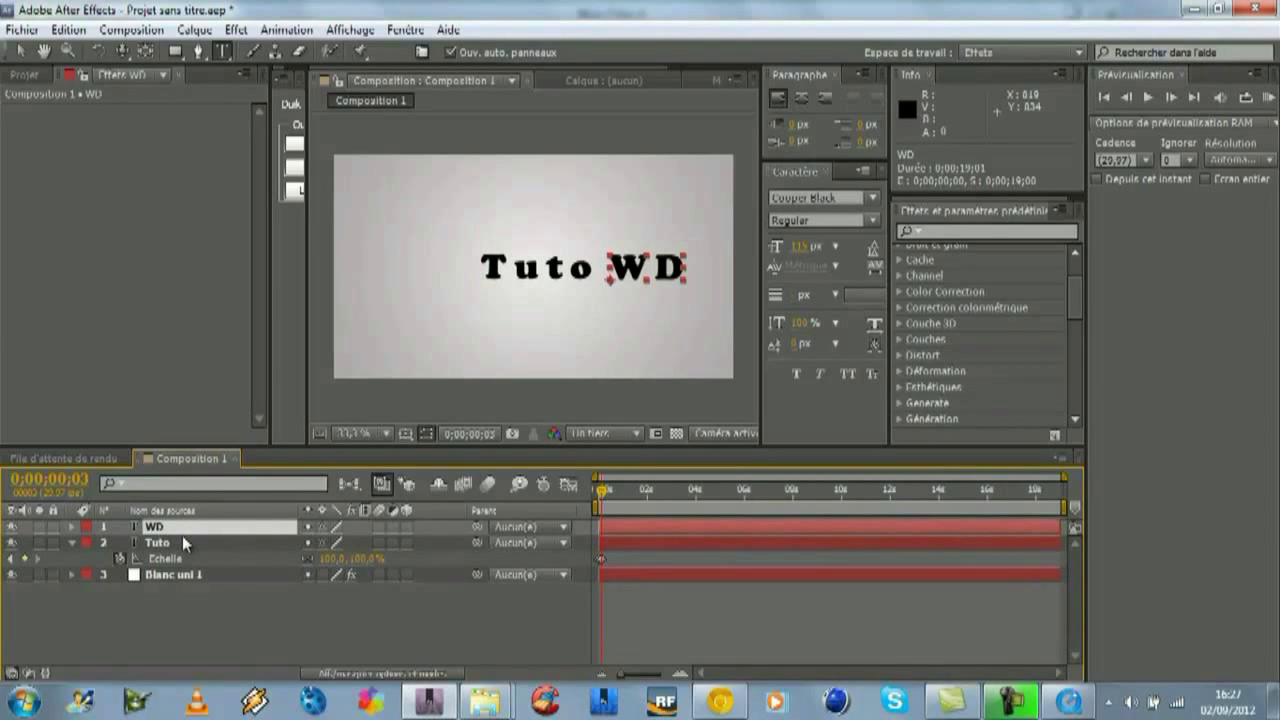
{"action": "key", "text": "s"}
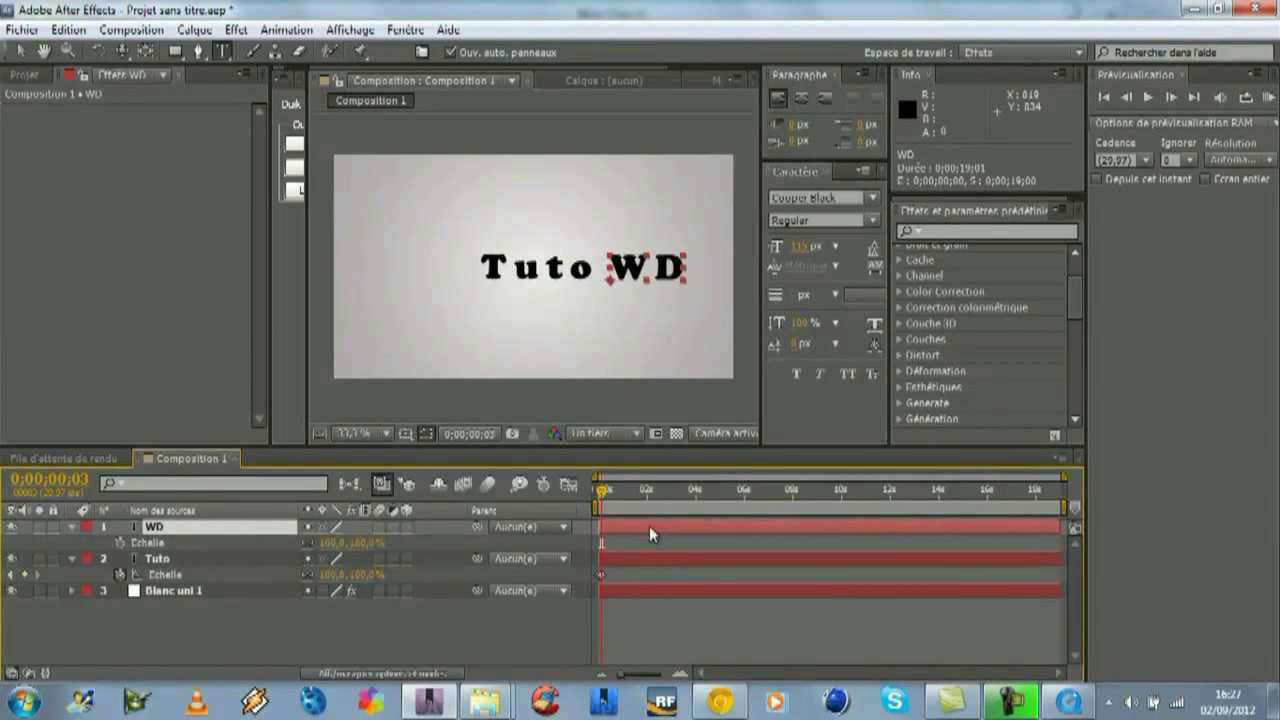
{"action": "left_click", "coordinate": [334, 542]}
{"action": "type", "text": "0"}
{"action": "key", "text": "Return"}
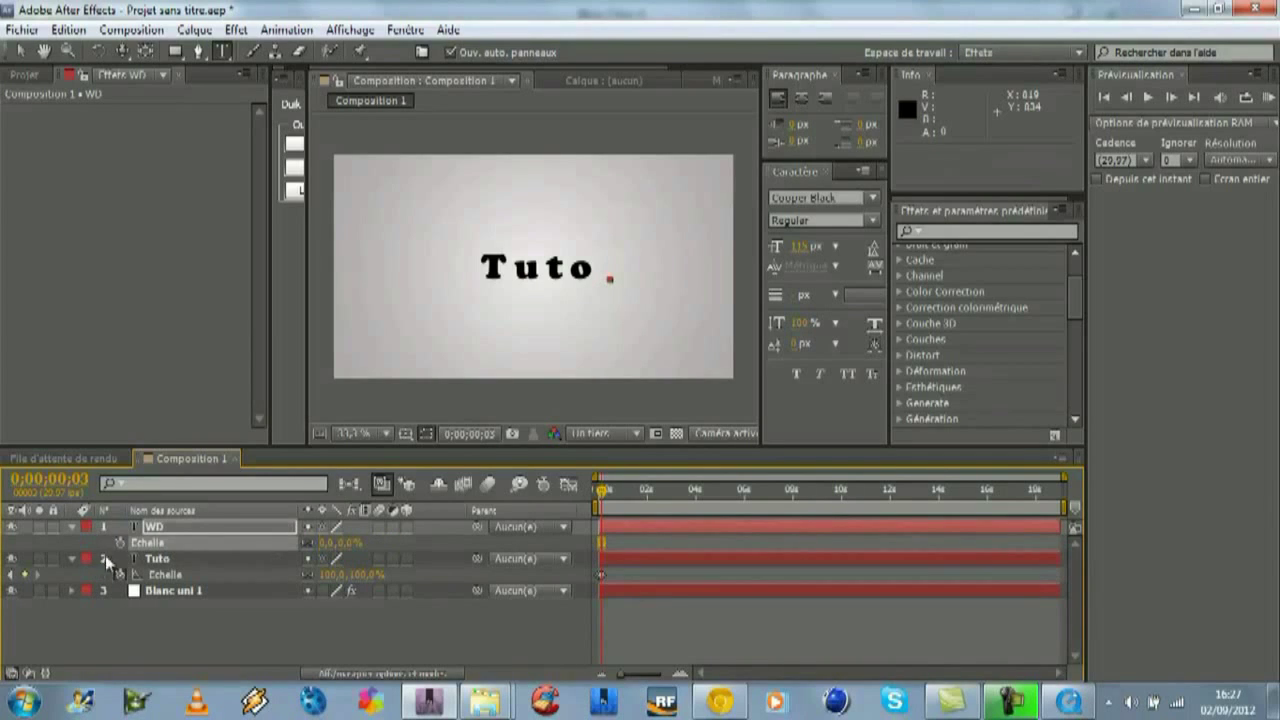
{"action": "left_click", "coordinate": [118, 542]}
Step: Set the WD layer's scale to 100% at 0;00;00;11 and move its 0% keyframe to 0;00;00;09
{"action": "key", "text": "Page_Down"}
{"action": "key", "text": "Page_Down"}
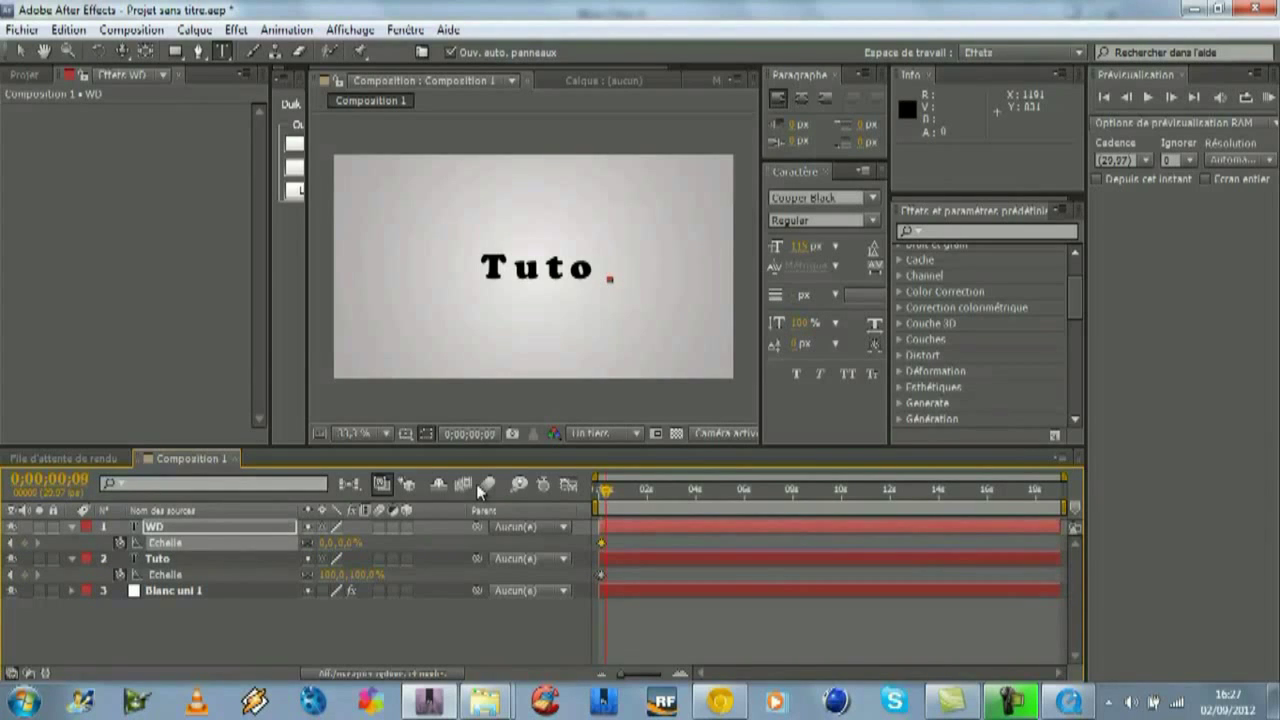
{"action": "key", "text": "Page_Up"}
{"action": "left_click", "coordinate": [330, 543]}
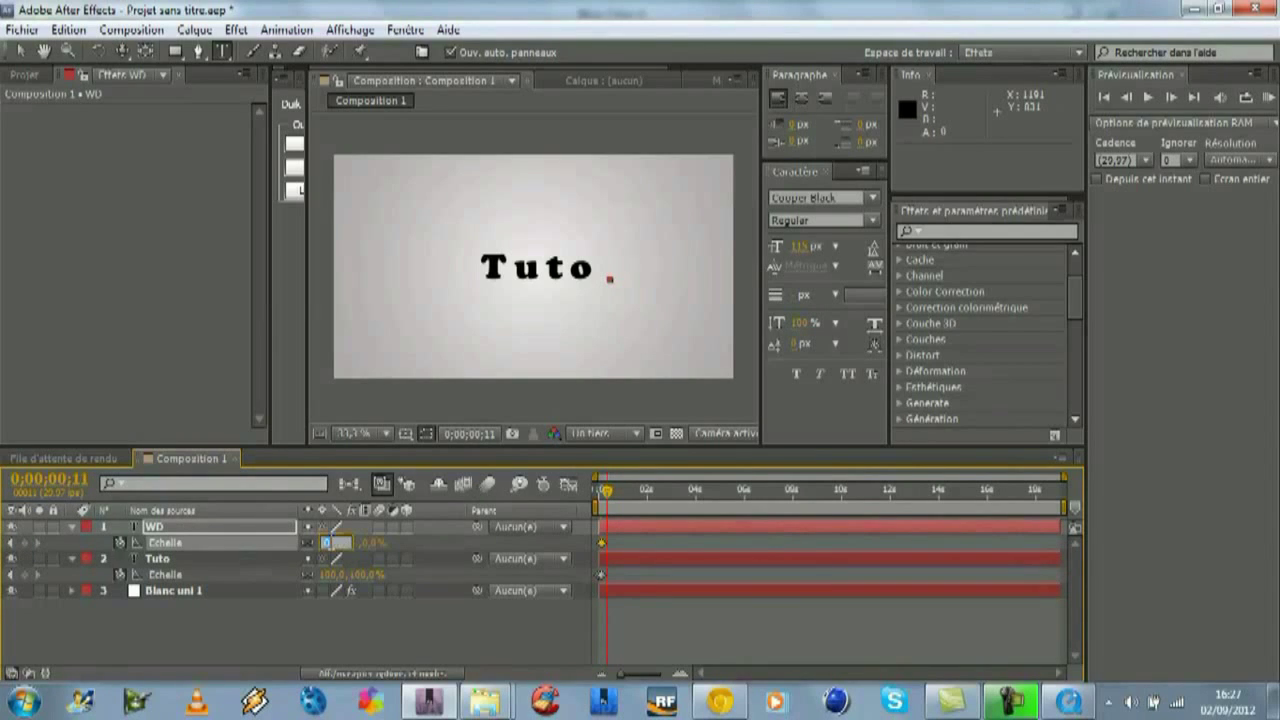
{"action": "type", "text": "100"}
{"action": "key", "text": "Return"}
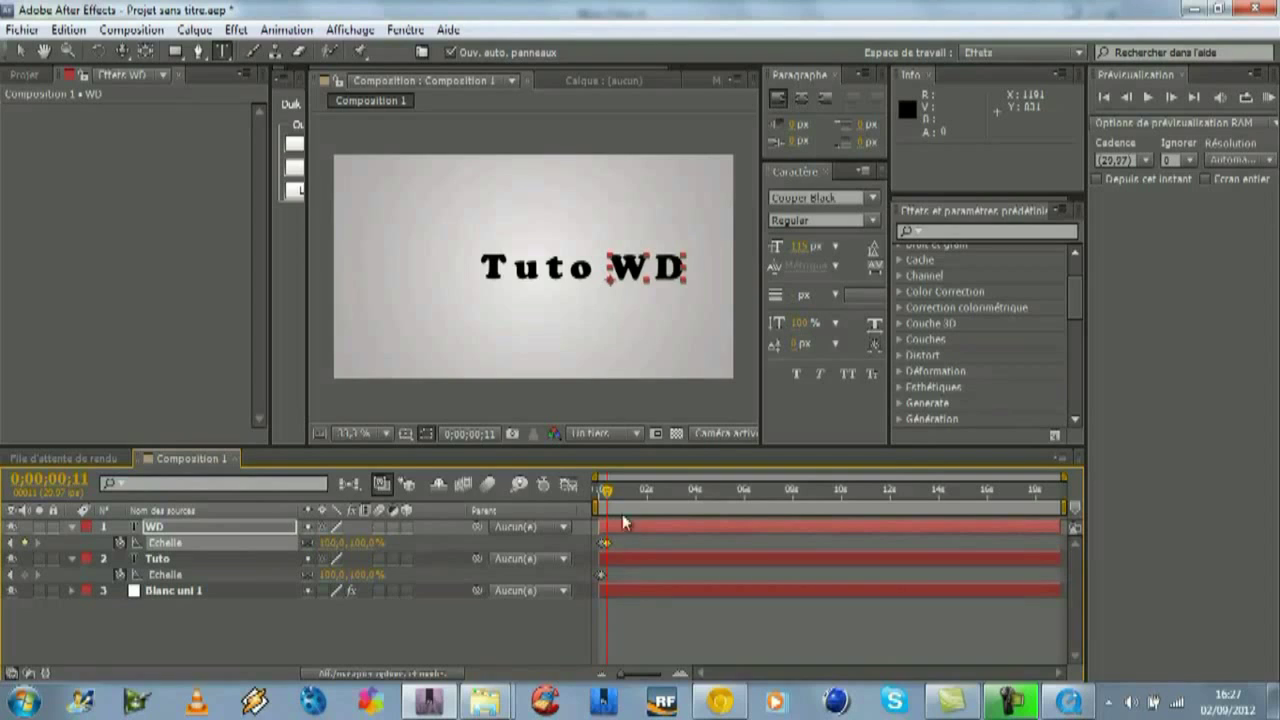
{"action": "left_click", "coordinate": [604, 544]}
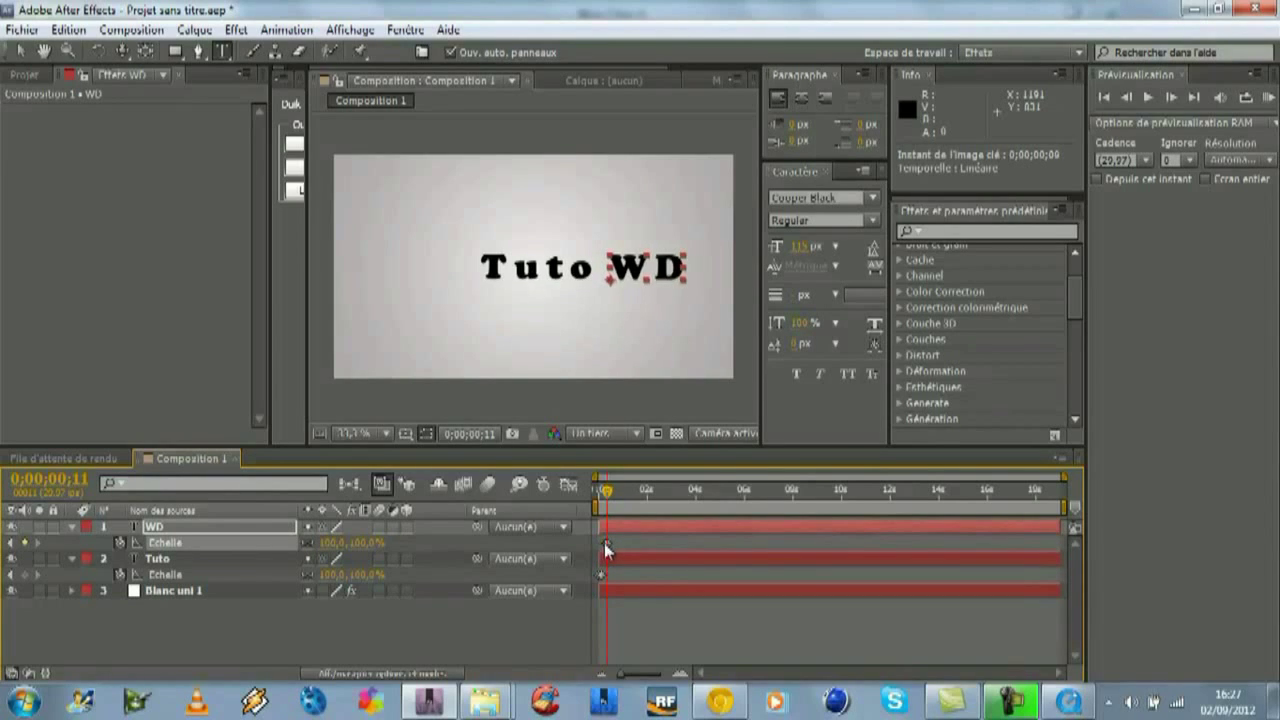
Step: Move the WD layer's 0% scale keyframe to 0;00;00;07 and return to the start of the composition
{"action": "left_click_drag", "start_coordinate": [622, 673], "coordinate": [651, 678]}
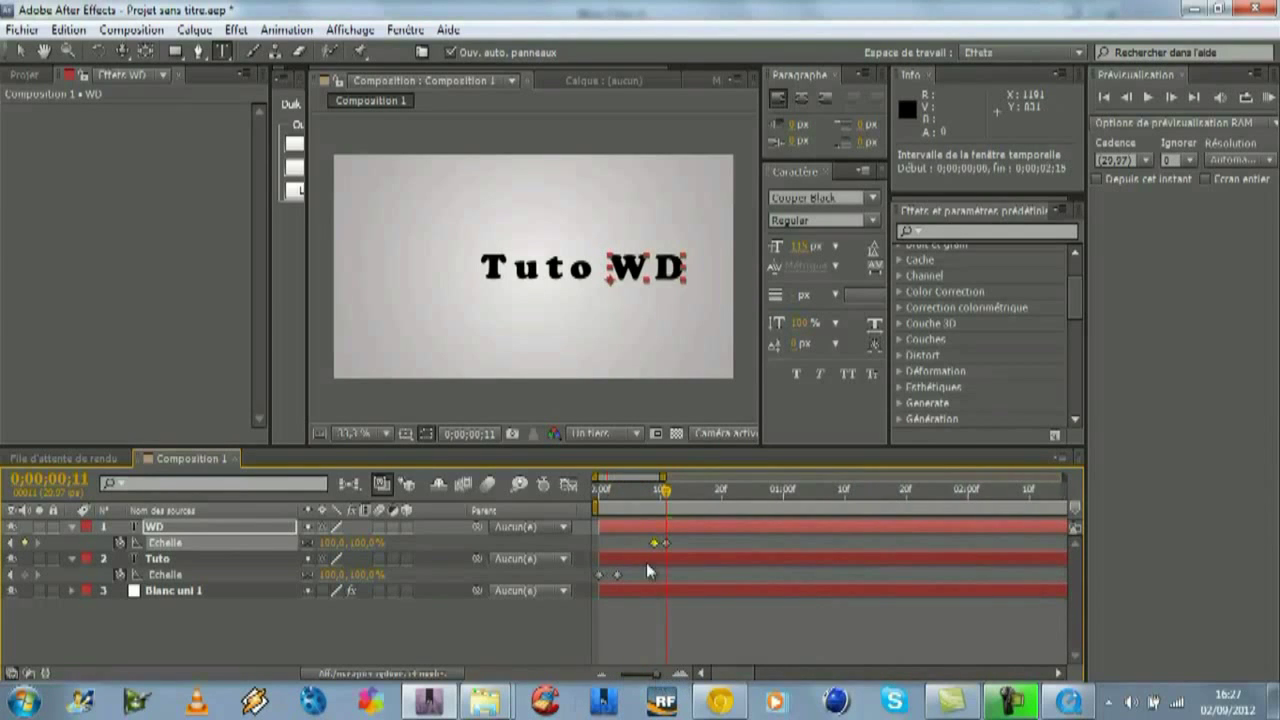
{"action": "left_click_drag", "start_coordinate": [653, 545], "coordinate": [642, 544]}
{"action": "left_click_drag", "start_coordinate": [665, 490], "coordinate": [598, 505]}
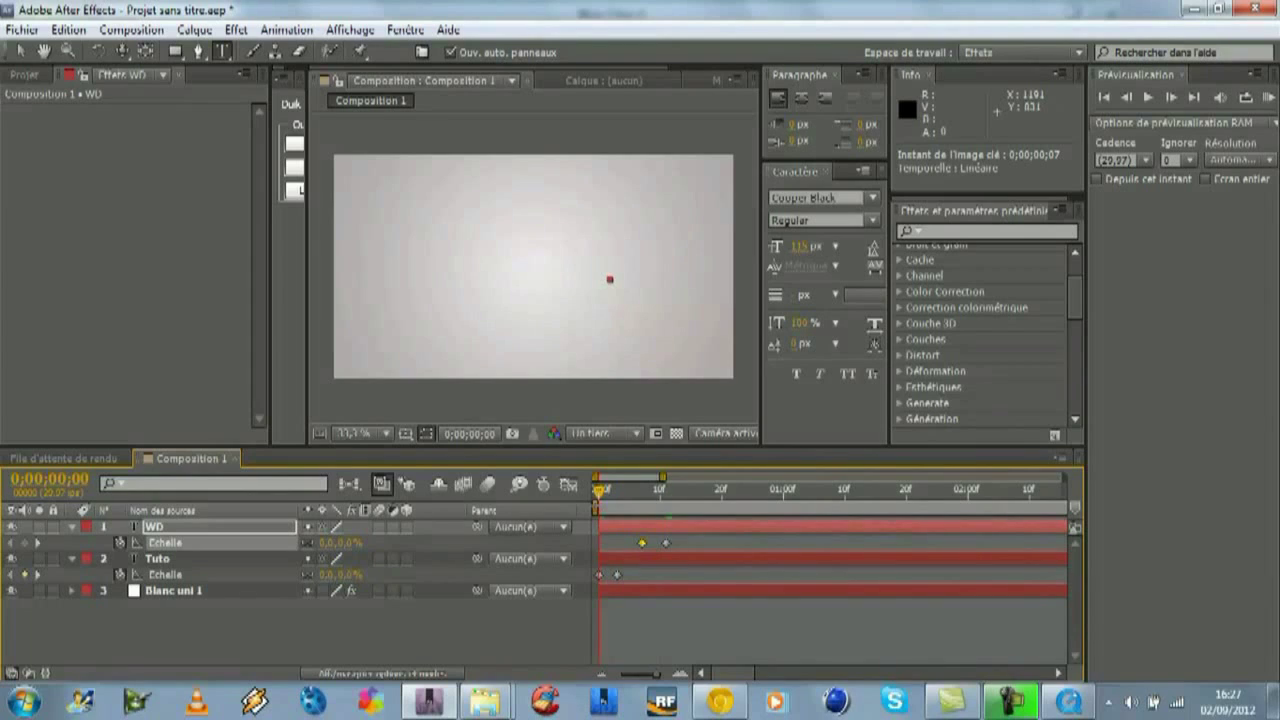
Step: Step through the opening frames to 0;00;00;10 and move the WD layer's 100% scale keyframe there
{"action": "key", "text": "Page_Down"}
{"action": "key", "text": "Page_Down"}
{"action": "key", "text": "Page_Down"}
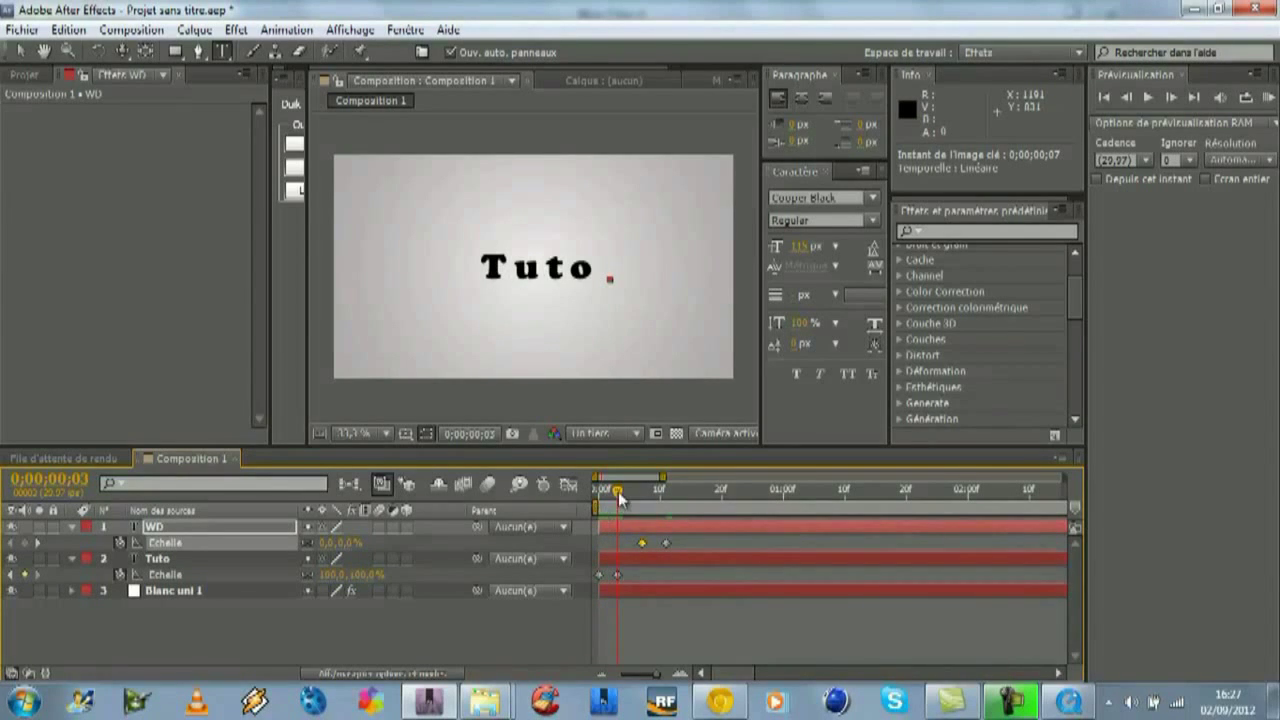
{"action": "left_click_drag", "start_coordinate": [617, 492], "coordinate": [588, 498]}
{"action": "key", "text": "Page_Down"}
{"action": "key", "text": "Page_Down"}
{"action": "key", "text": "Page_Down"}
{"action": "left_click", "coordinate": [642, 490]}
{"action": "key", "text": "Page_Down"}
{"action": "key", "text": "Page_Down"}
{"action": "key", "text": "Page_Down"}
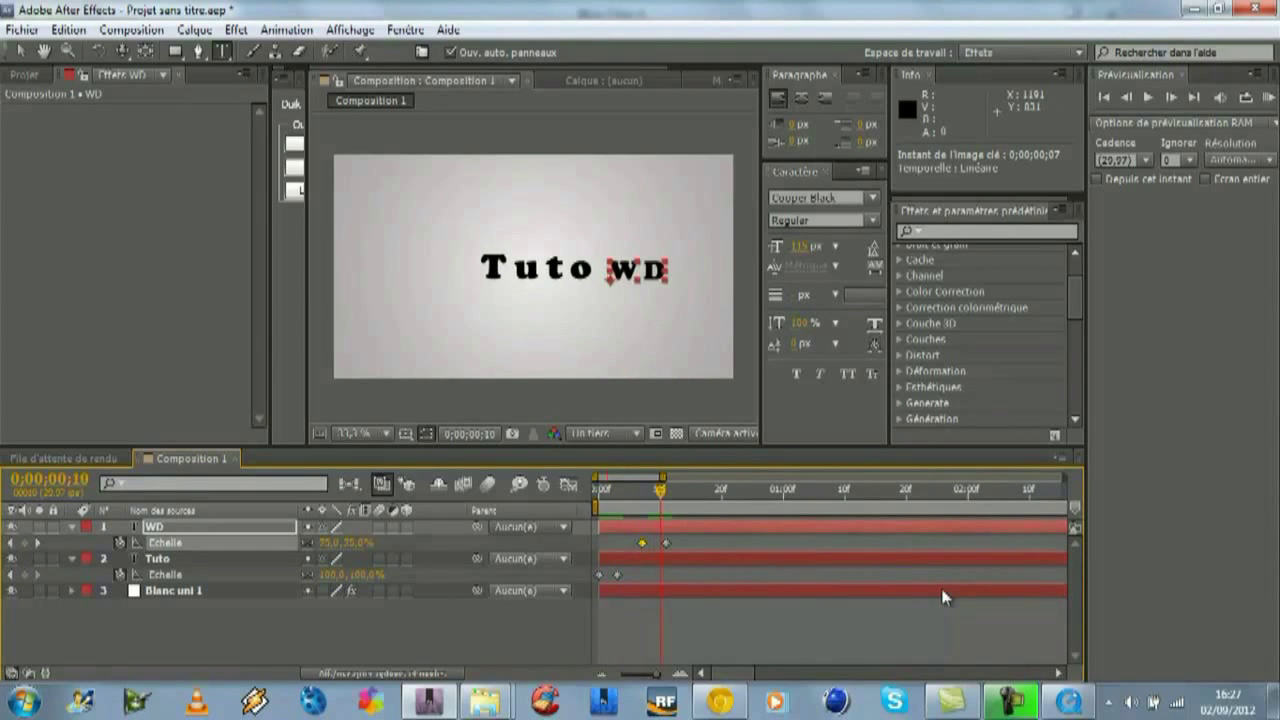
{"action": "left_click_drag", "start_coordinate": [666, 543], "coordinate": [662, 543]}
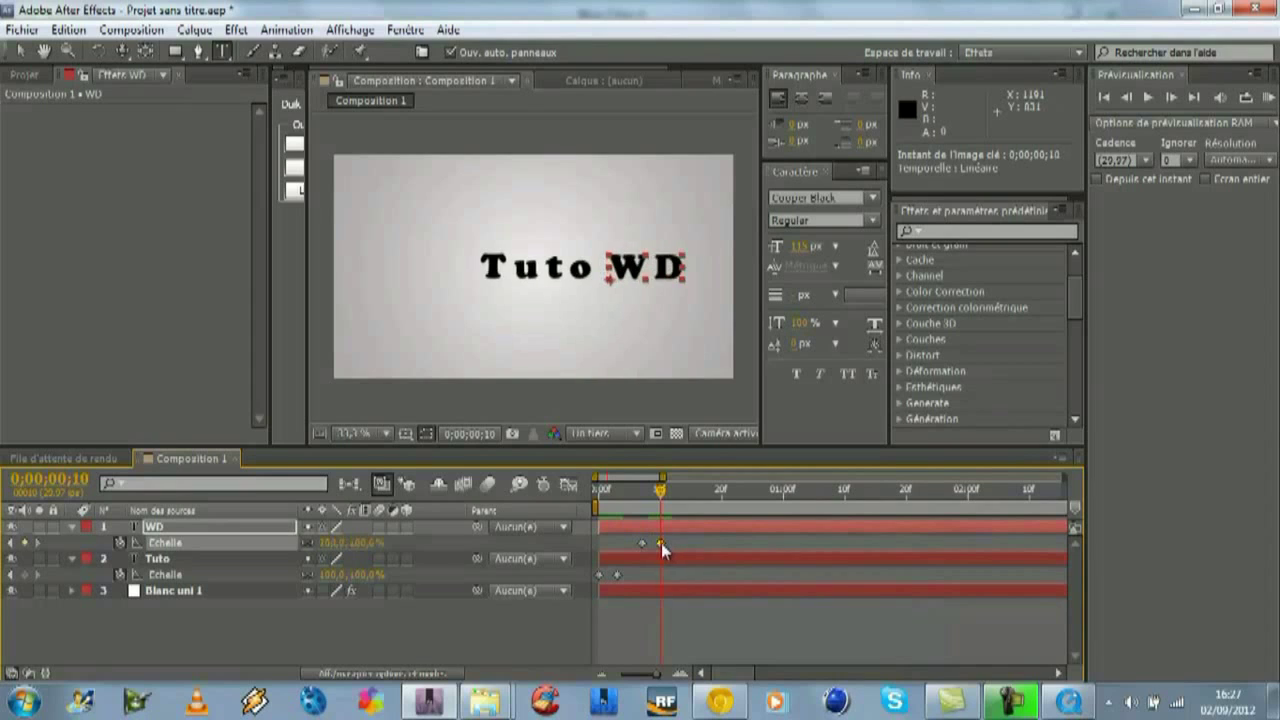
Step: Play the text scale animation from the start of the composition, and return to the first frame
{"action": "left_click_drag", "start_coordinate": [660, 497], "coordinate": [598, 490]}
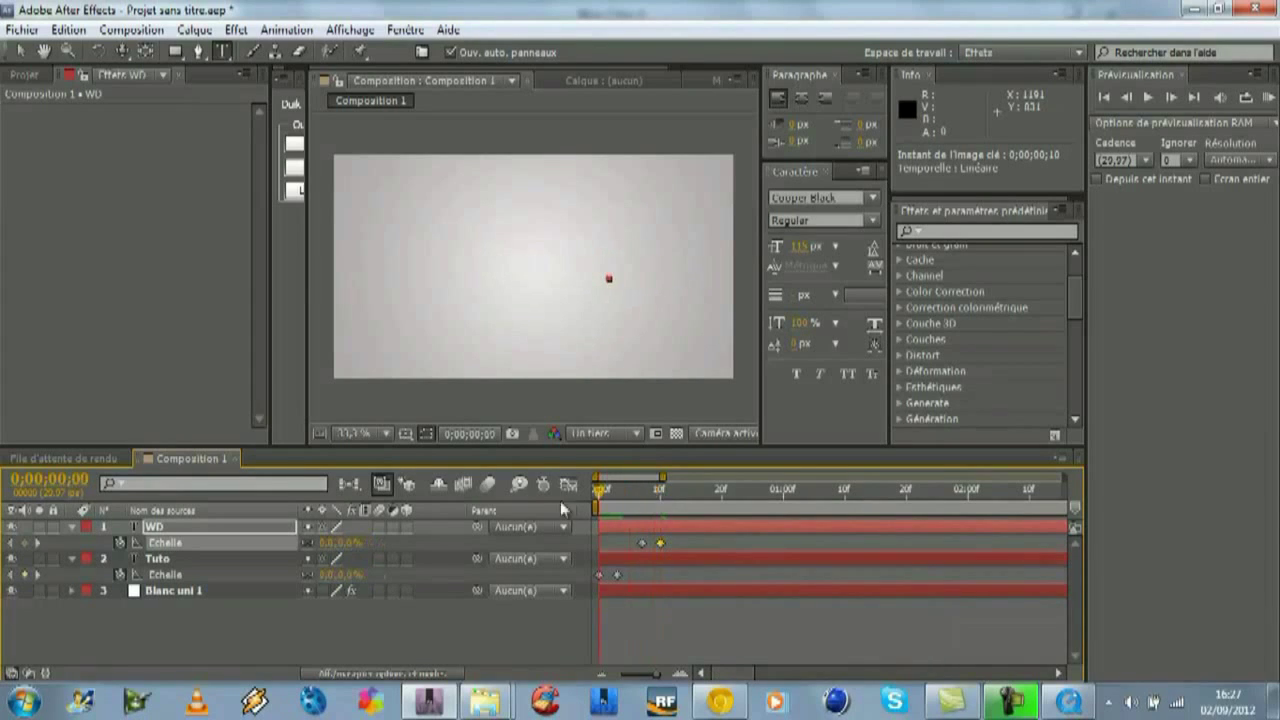
{"action": "key", "text": "space"}
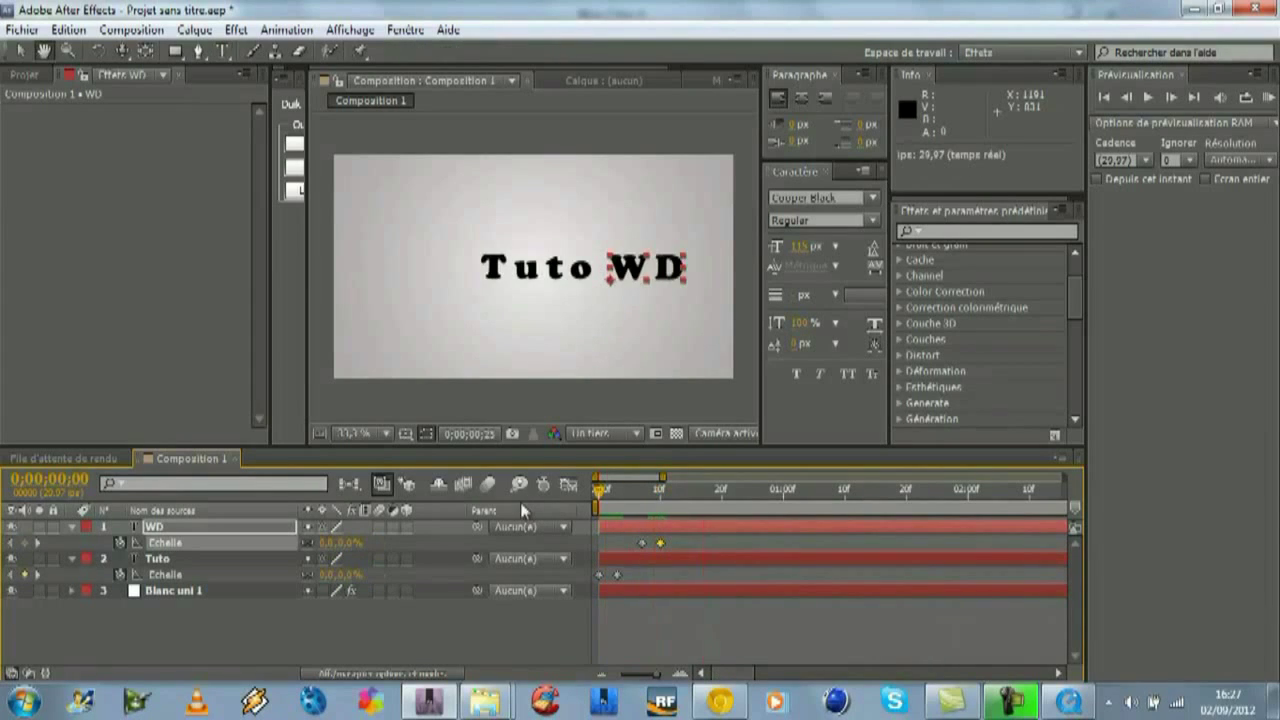
{"action": "key", "text": "ctrl+t"}
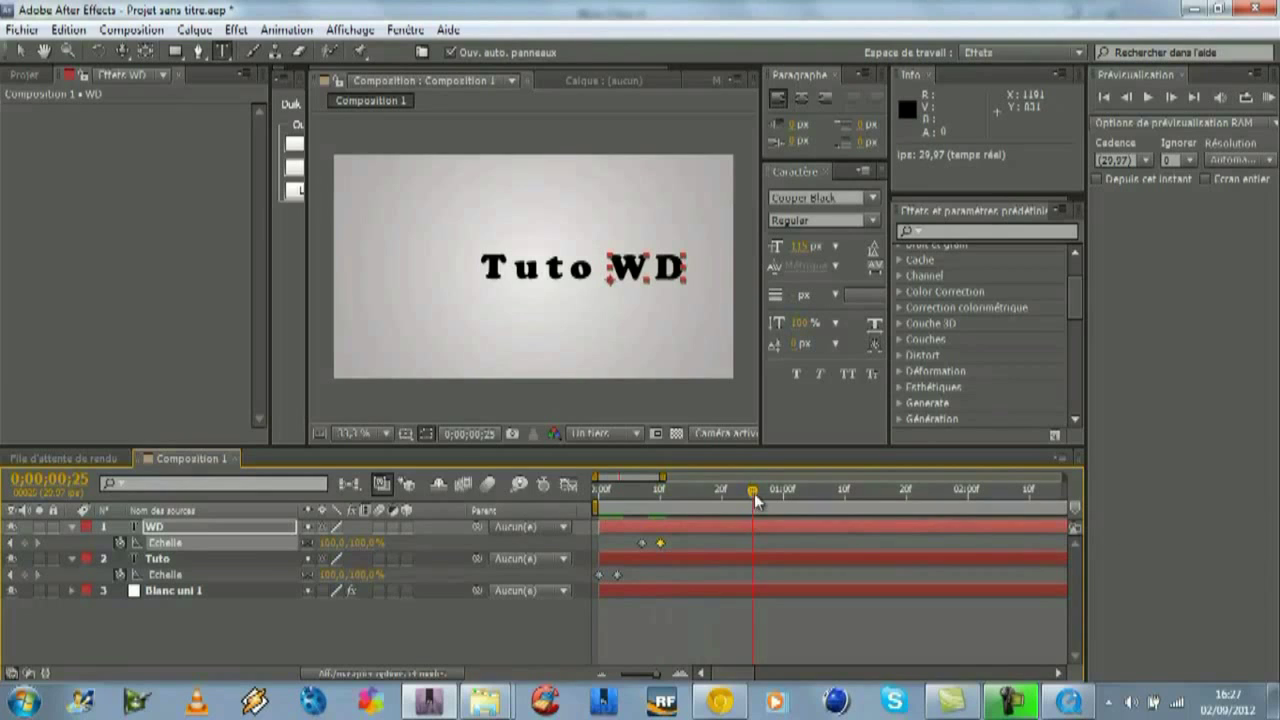
{"action": "left_click_drag", "start_coordinate": [753, 492], "coordinate": [590, 490]}
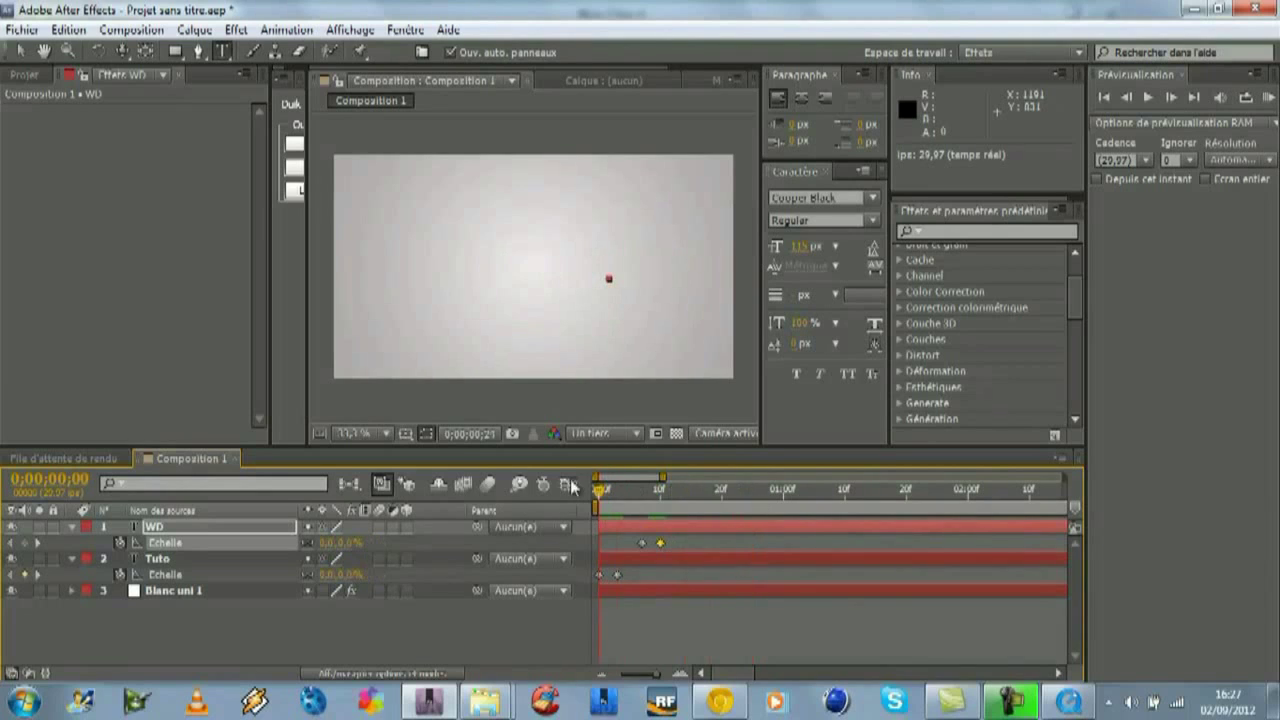
Step: Apply Duik's Rebond animation tool to the WD layer's Echelle keyframes
{"action": "left_click", "coordinate": [165, 543]}
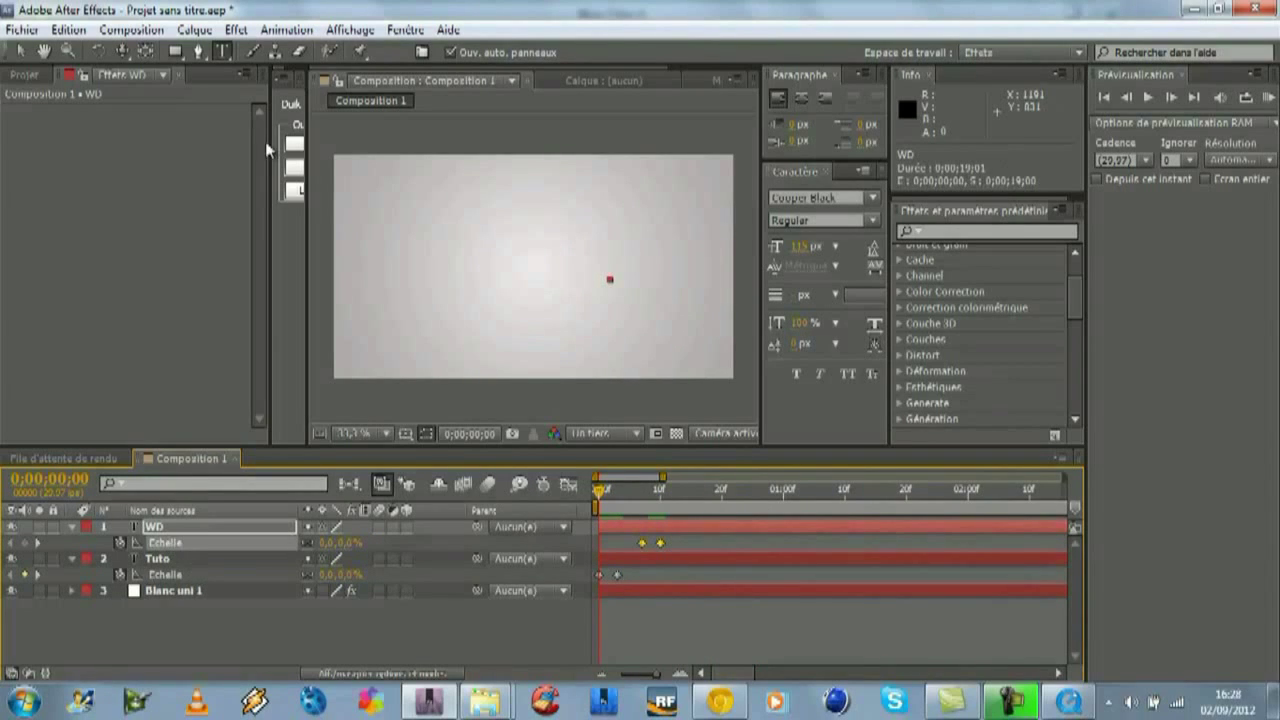
{"action": "left_click_drag", "start_coordinate": [307, 196], "coordinate": [532, 196]}
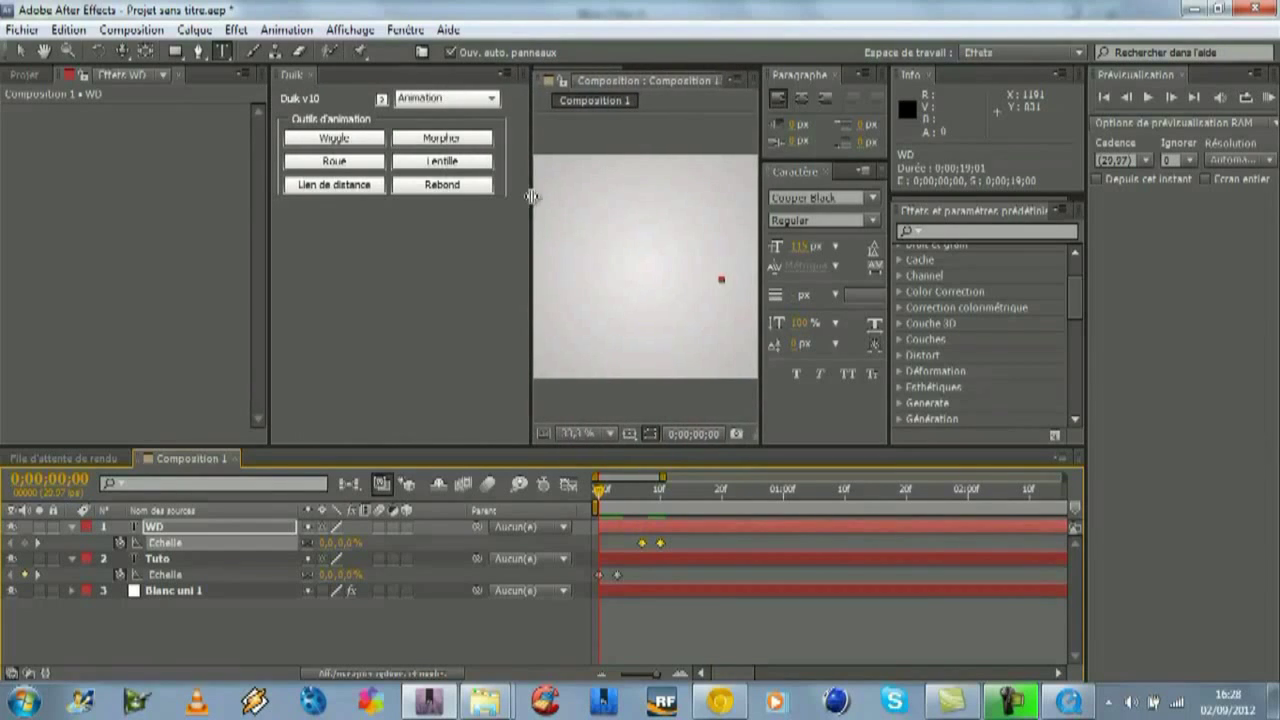
{"action": "left_click", "coordinate": [465, 189]}
Step: Apply Duik's Rebond to the Tuto layer's Echelle keyframes and enlarge the composition view again
{"action": "left_click", "coordinate": [165, 590]}
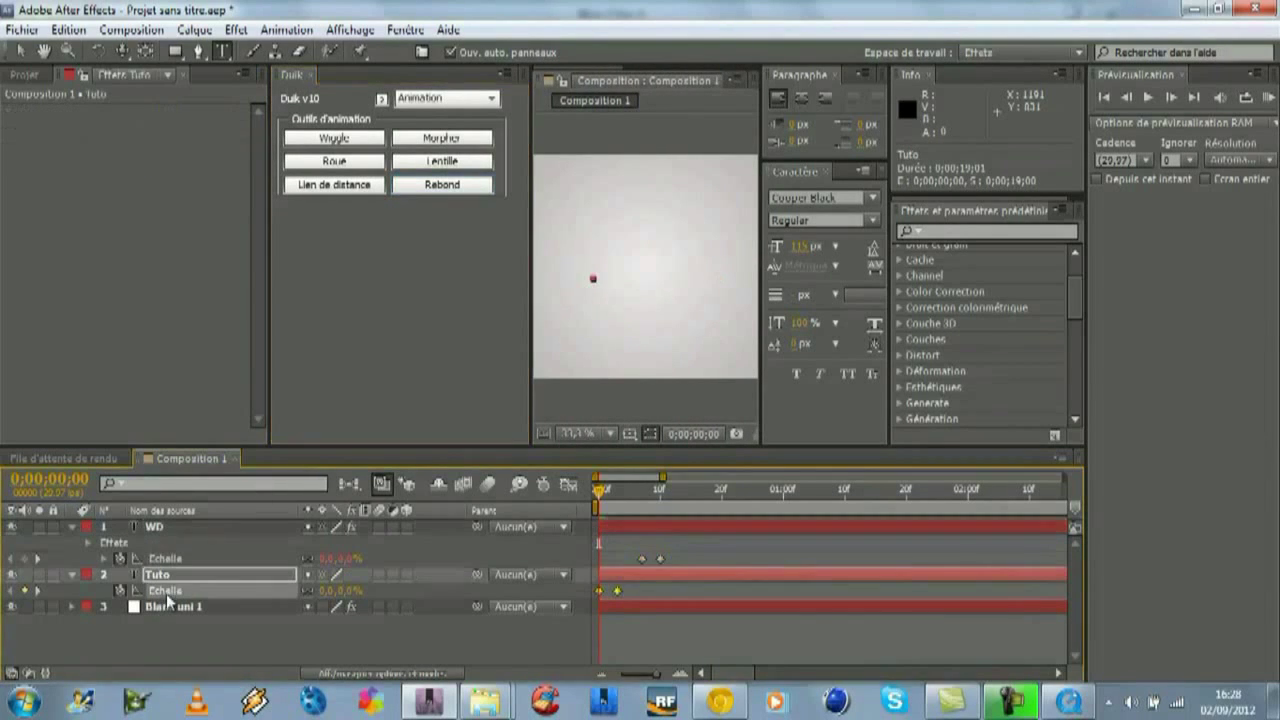
{"action": "left_click", "coordinate": [445, 187]}
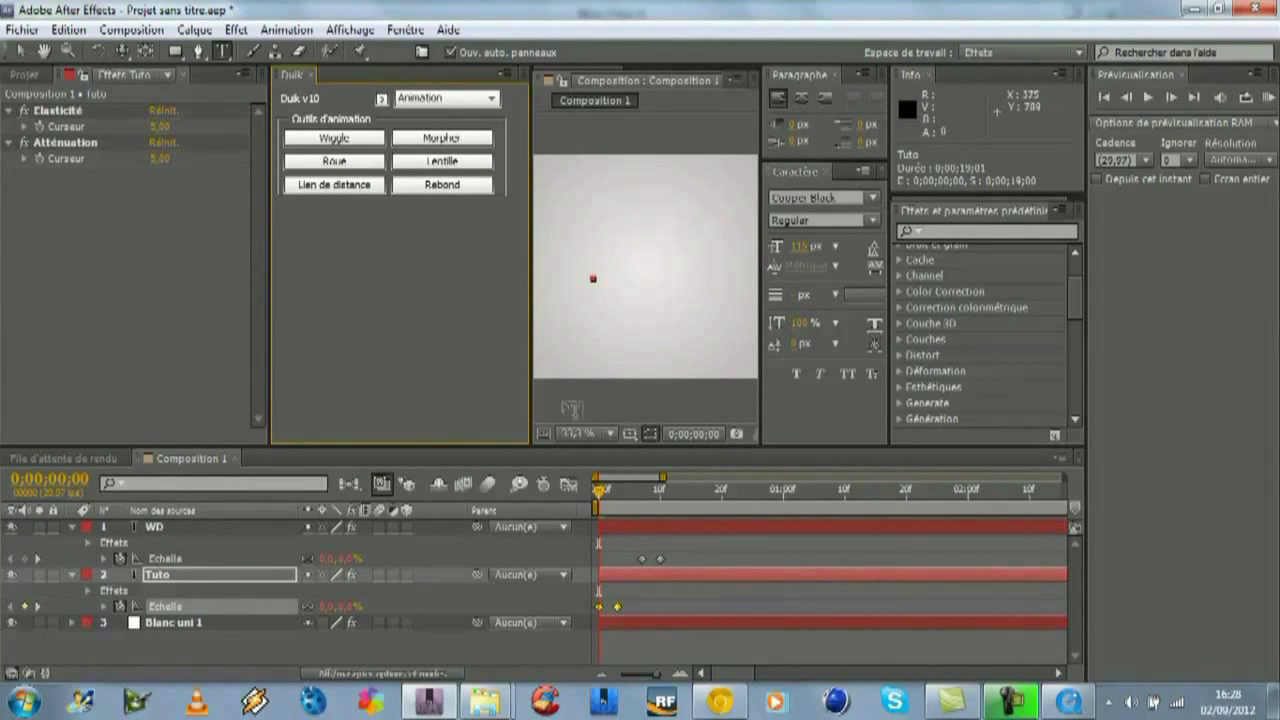
{"action": "left_click_drag", "start_coordinate": [531, 318], "coordinate": [237, 323]}
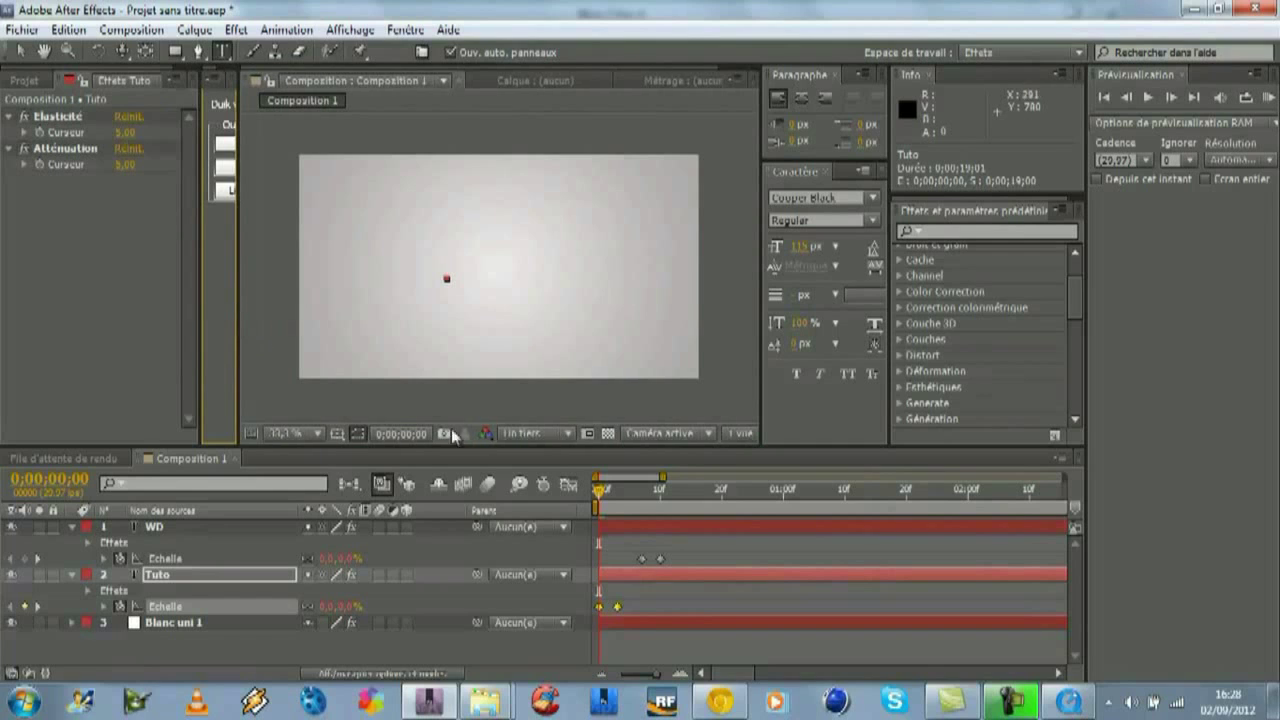
Step: Play the bouncing Tuto and WD texts twice from the start of the composition
{"action": "left_click", "coordinate": [585, 497]}
{"action": "key", "text": "space"}
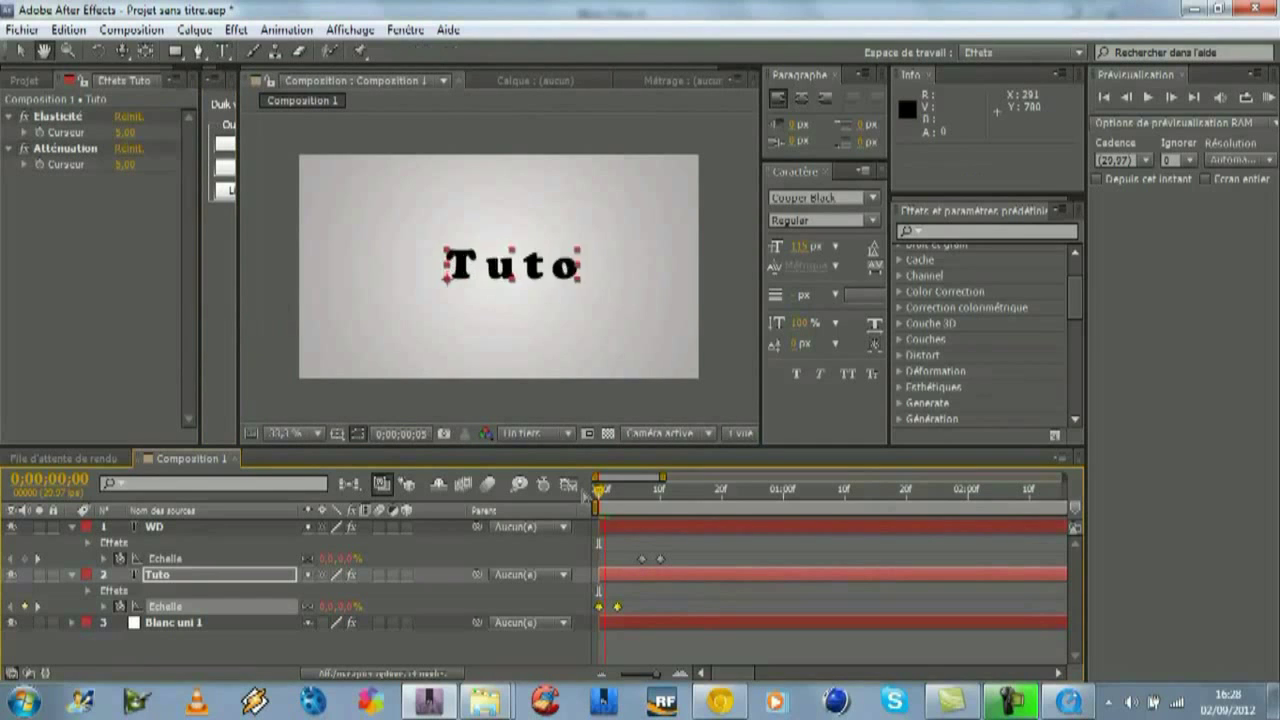
{"action": "key", "text": "ctrl+t"}
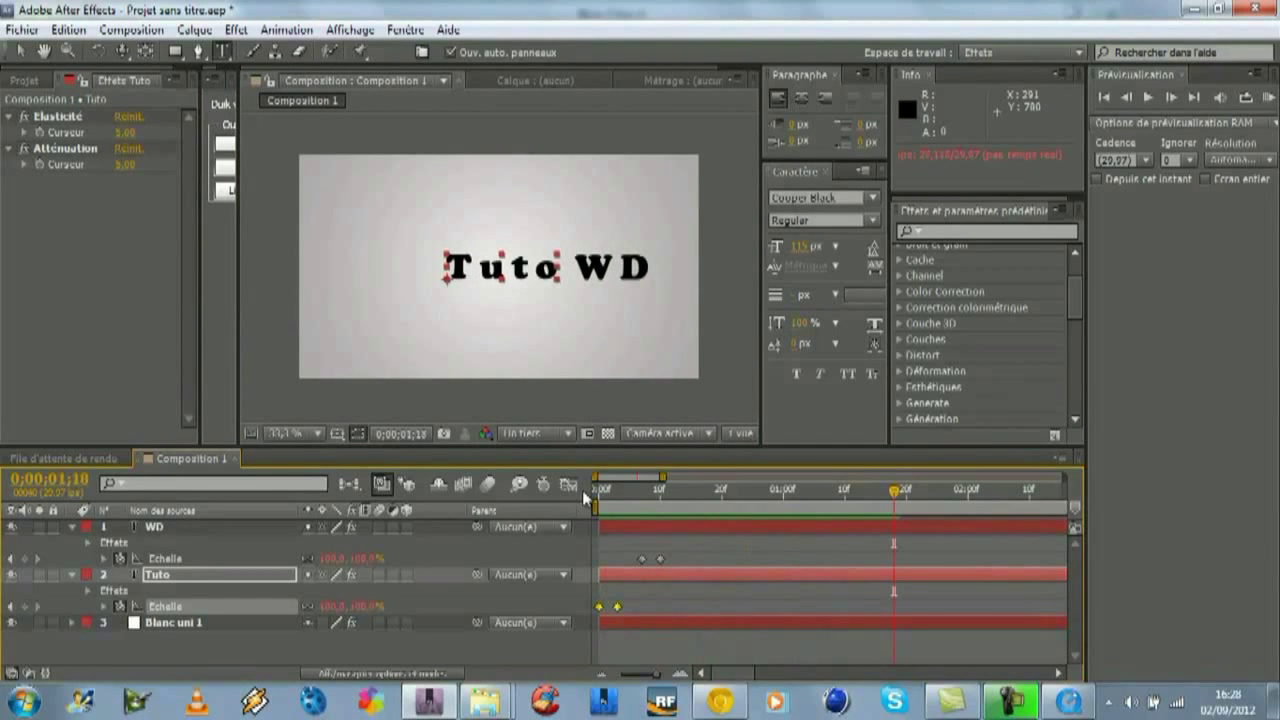
{"action": "left_click", "coordinate": [603, 493]}
{"action": "left_click_drag", "start_coordinate": [603, 493], "coordinate": [599, 491]}
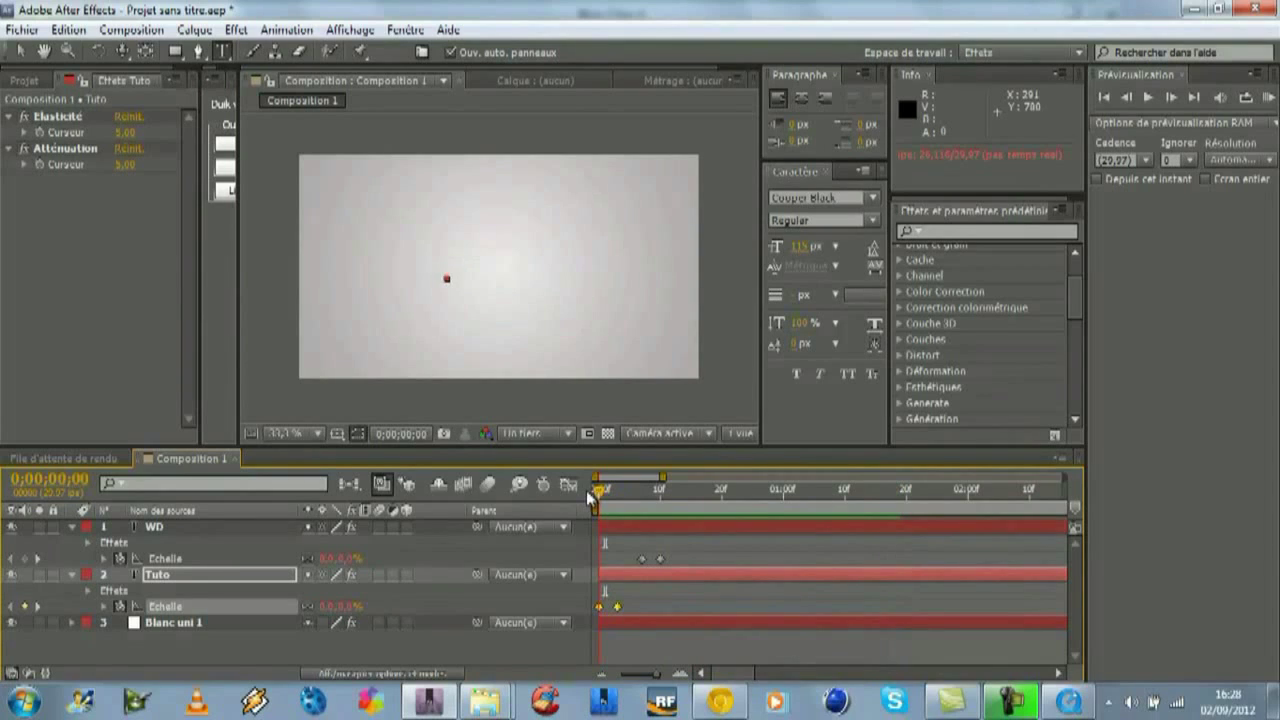
{"action": "key", "text": "space"}
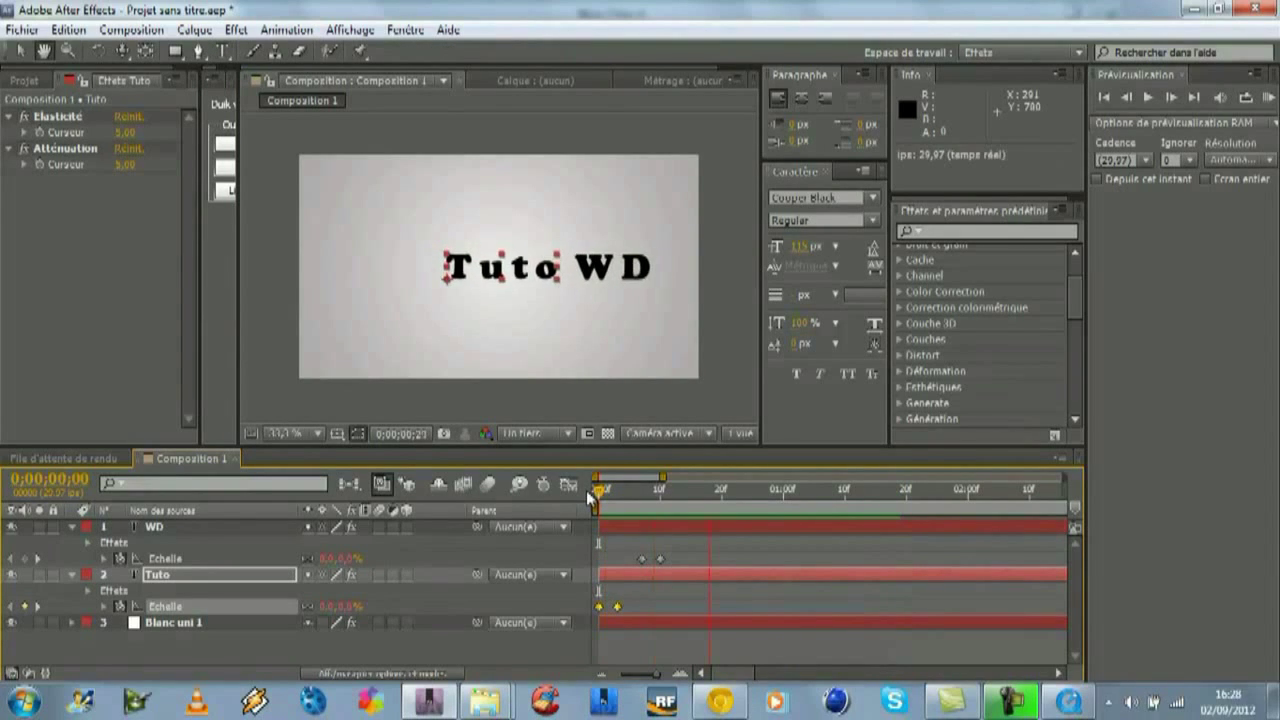
{"action": "key", "text": "space"}
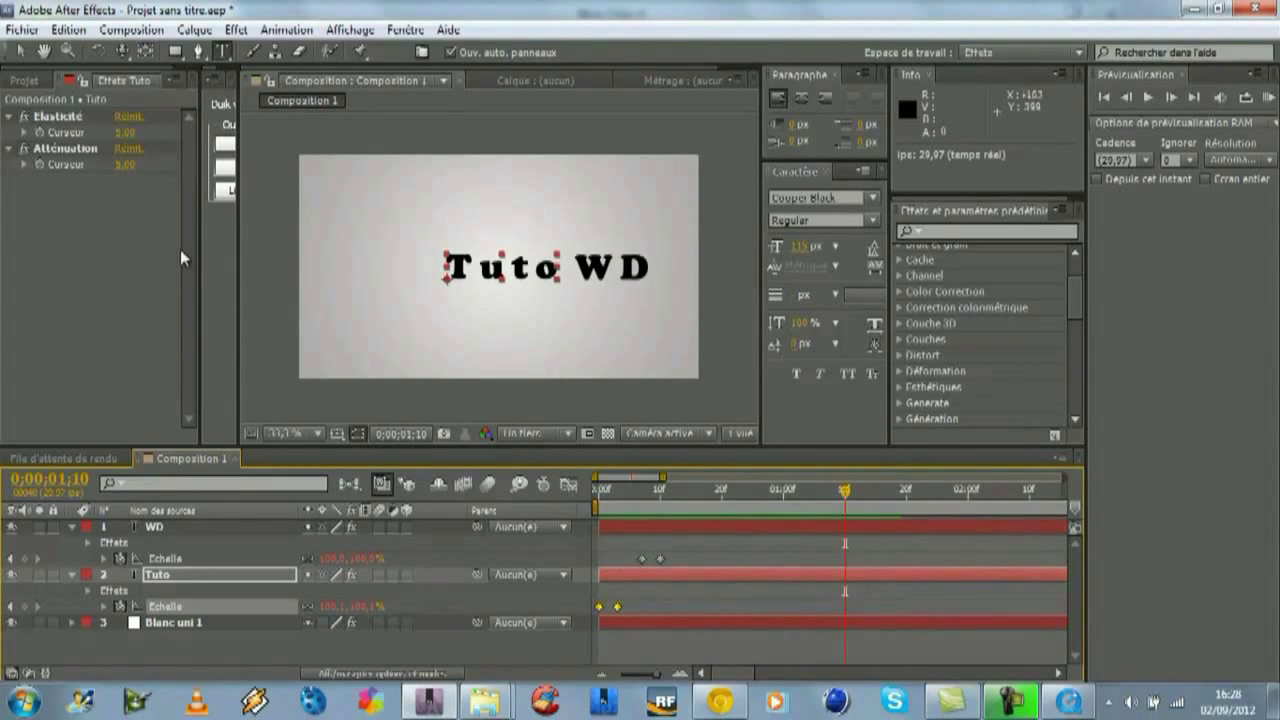
Step: Set the Tuto layer's Atténuation slider to 100
{"action": "left_click", "coordinate": [133, 164]}
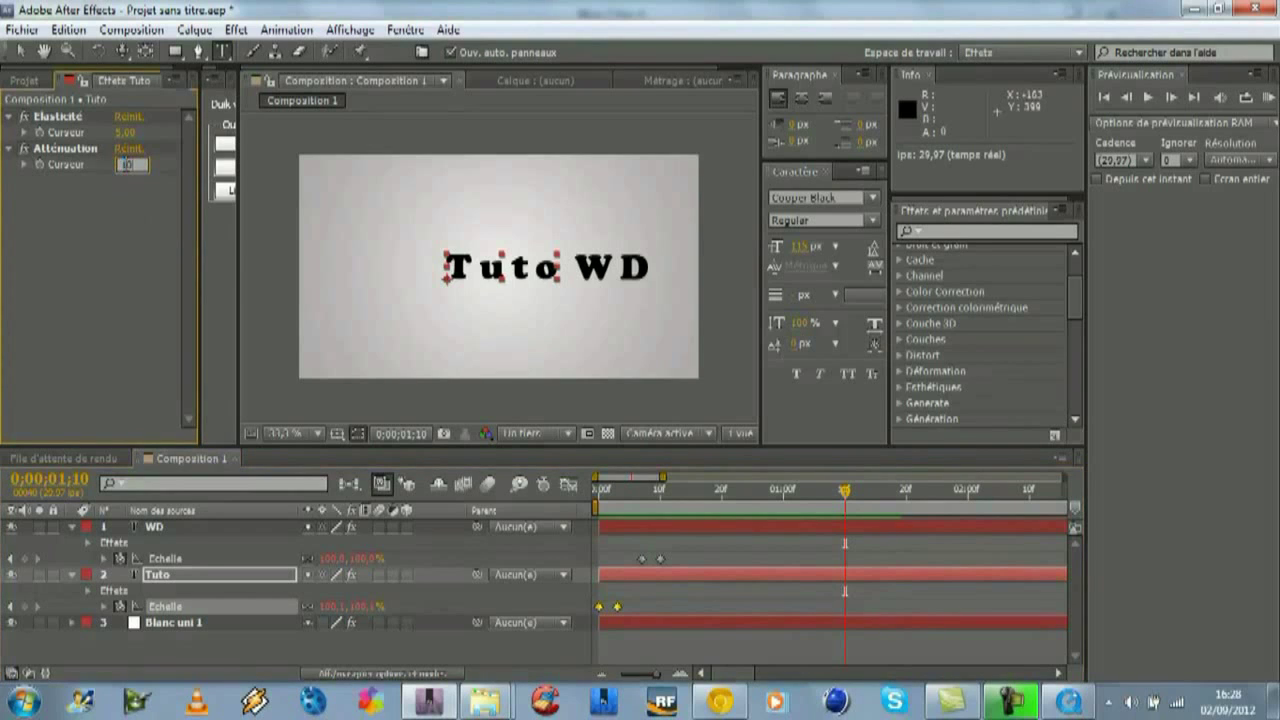
{"action": "type", "text": "100"}
{"action": "key", "text": "Return"}
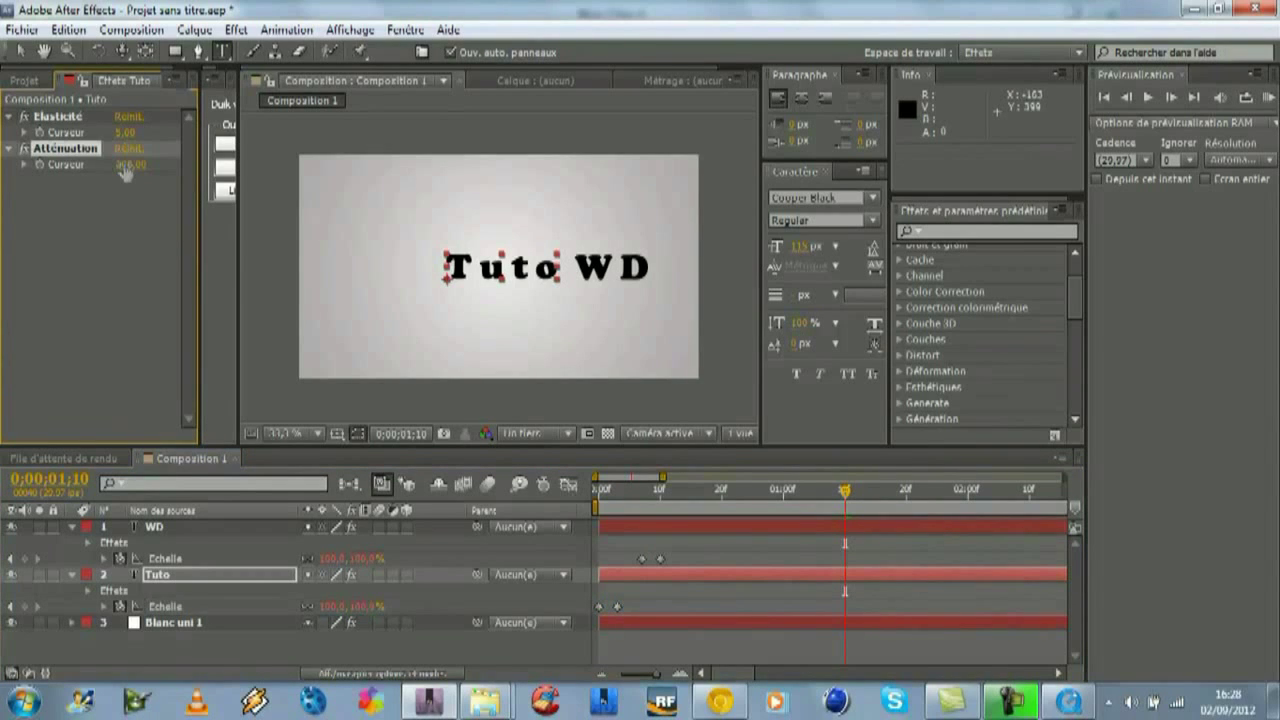
Step: Set the WD layer's Atténuation slider to 100 and preview the bounce of both texts
{"action": "left_click", "coordinate": [168, 528]}
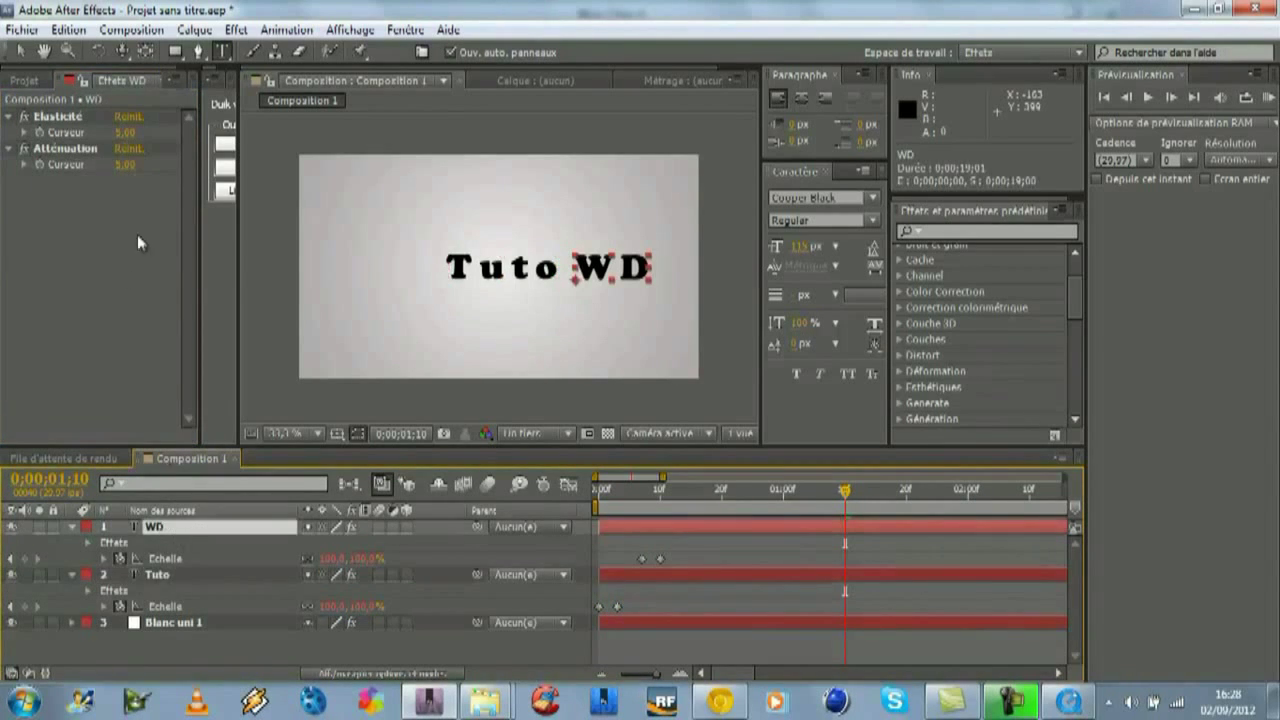
{"action": "left_click", "coordinate": [126, 164]}
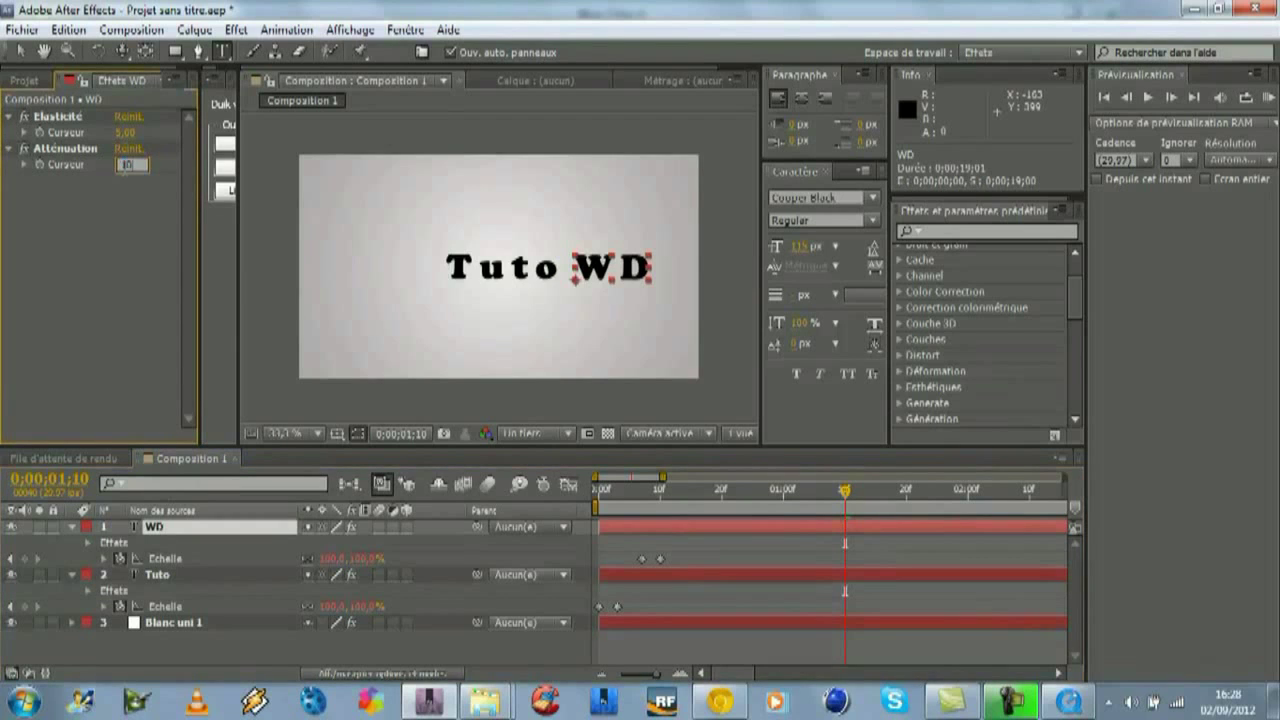
{"action": "key", "text": "Return"}
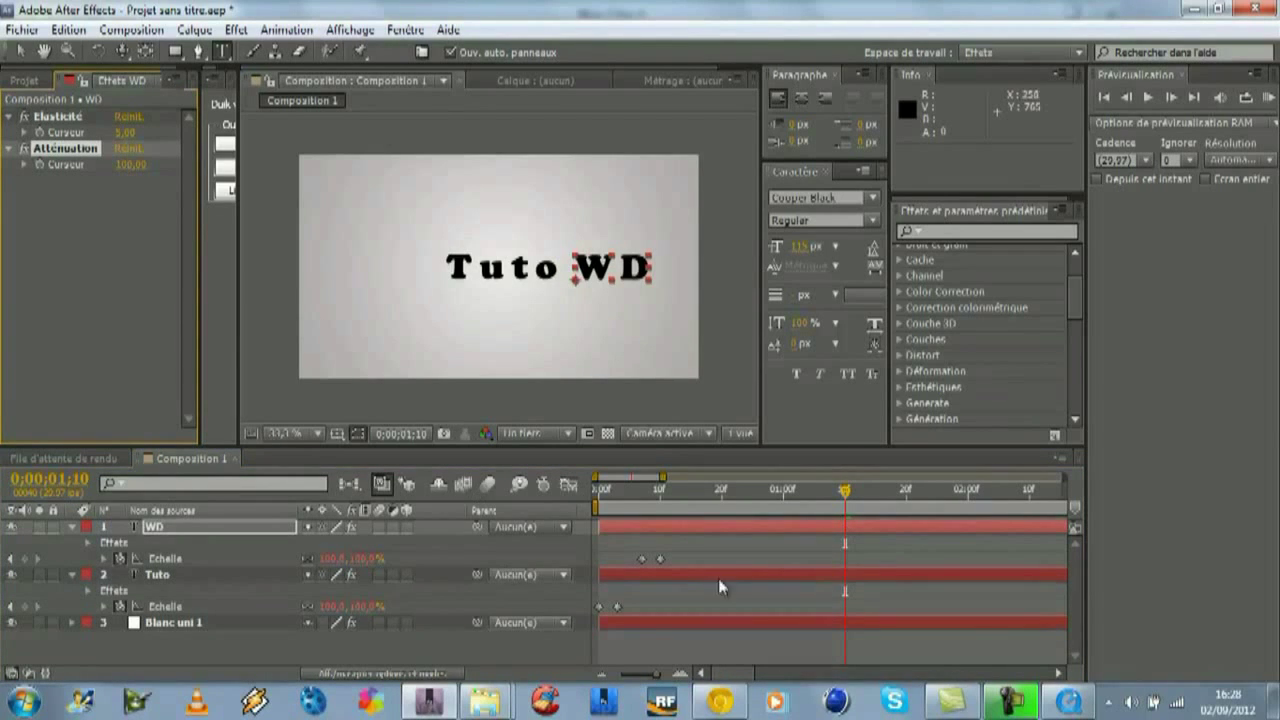
{"action": "key", "text": "KP_0"}
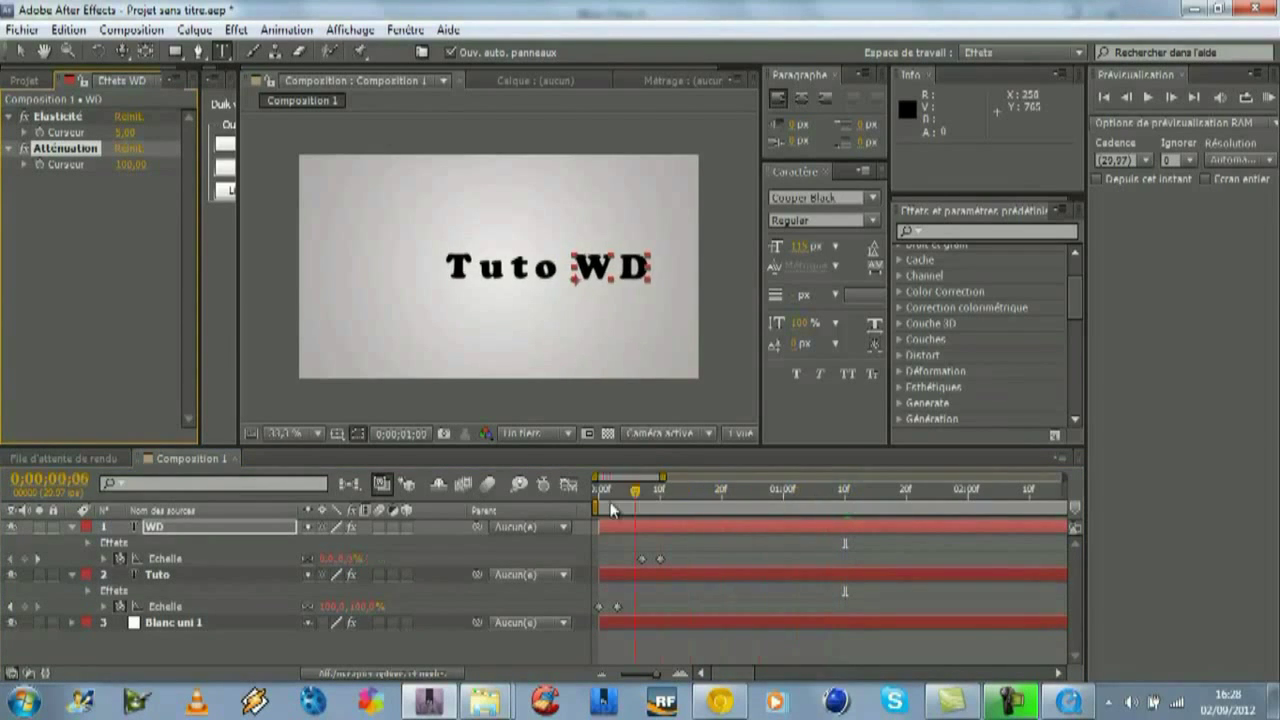
{"action": "key", "text": "ctrl+t"}
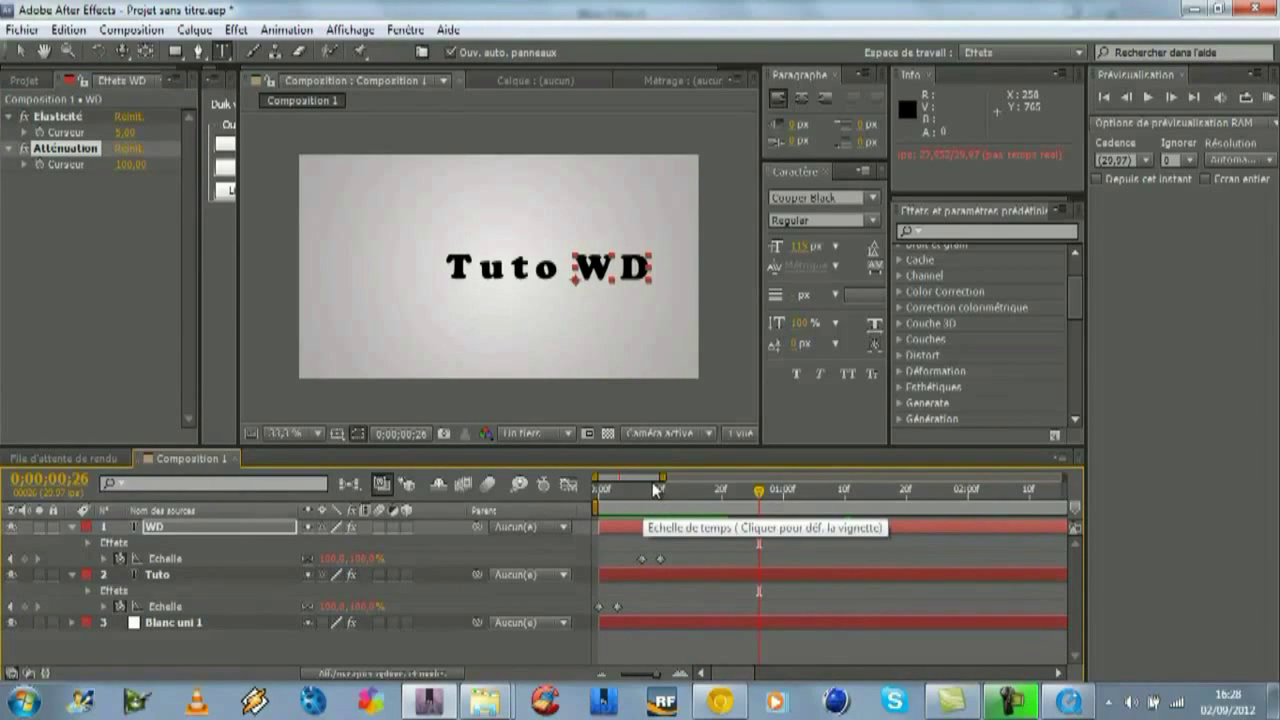
Step: Set the WD layer's Atténuation slider to 10
{"action": "left_click", "coordinate": [128, 164]}
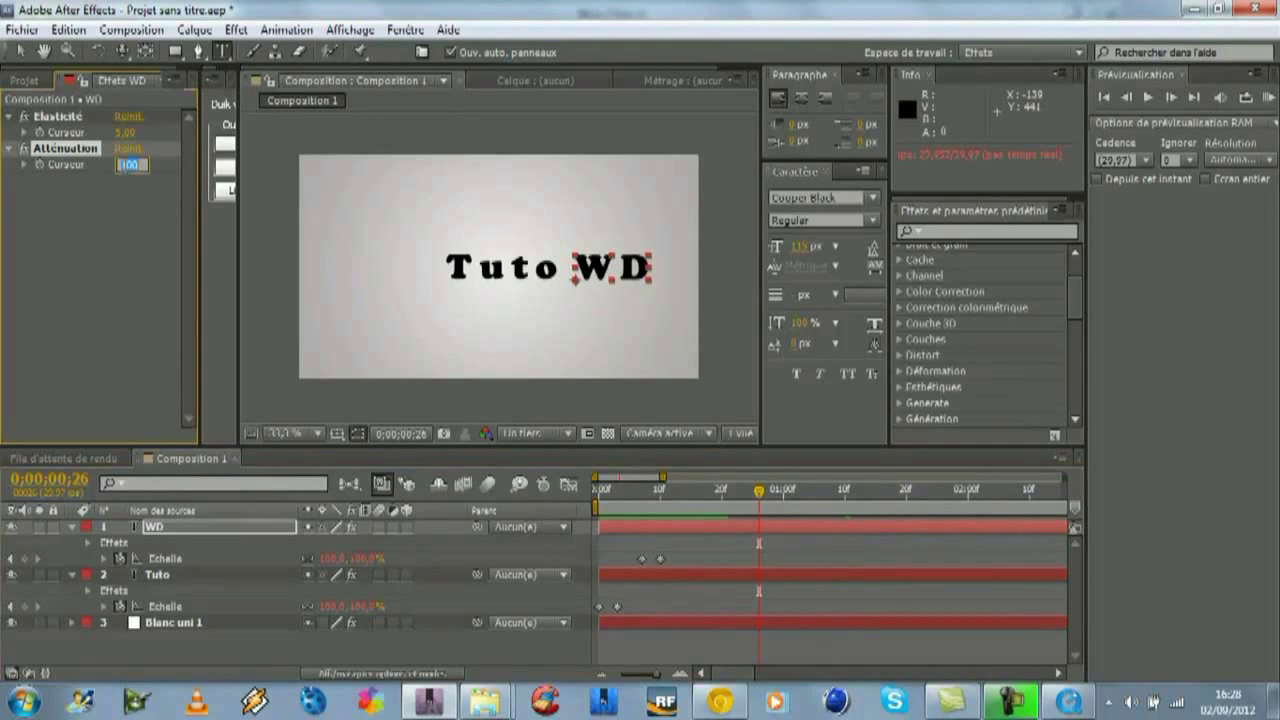
{"action": "type", "text": "40"}
{"action": "key", "text": "Return"}
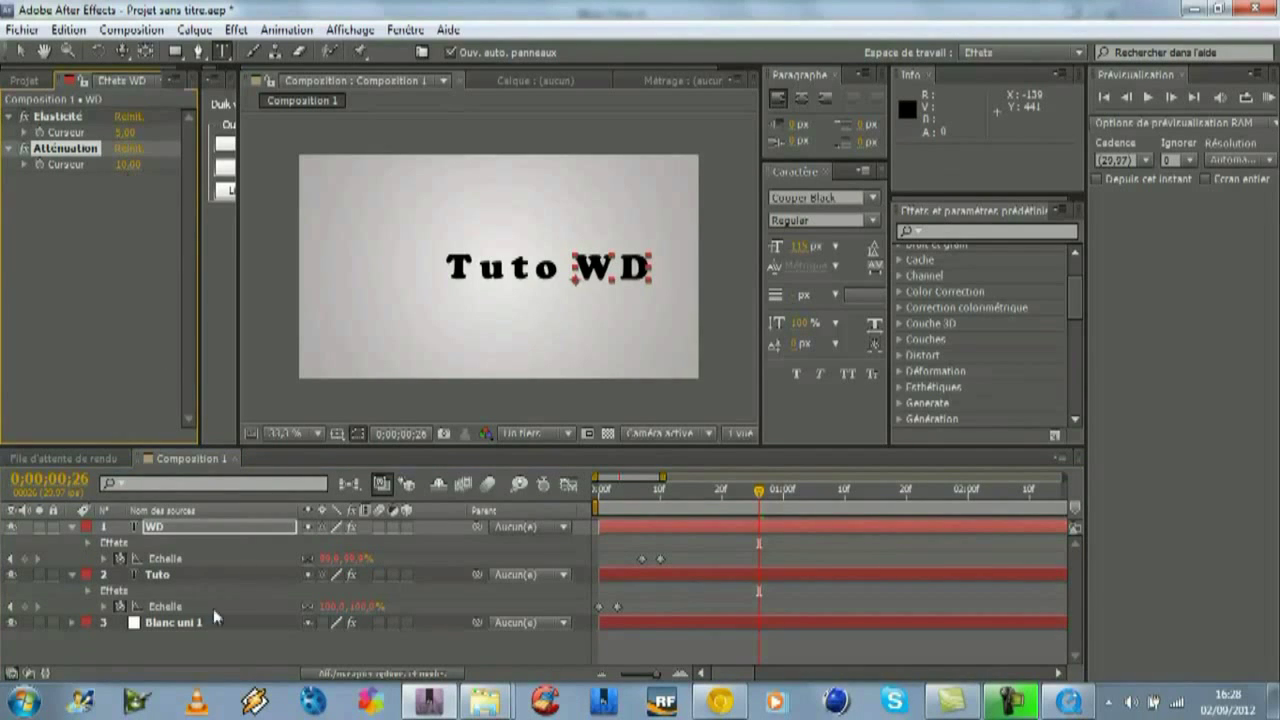
Step: Set the Tuto layer's Atténuation slider to 10
{"action": "left_click", "coordinate": [160, 576]}
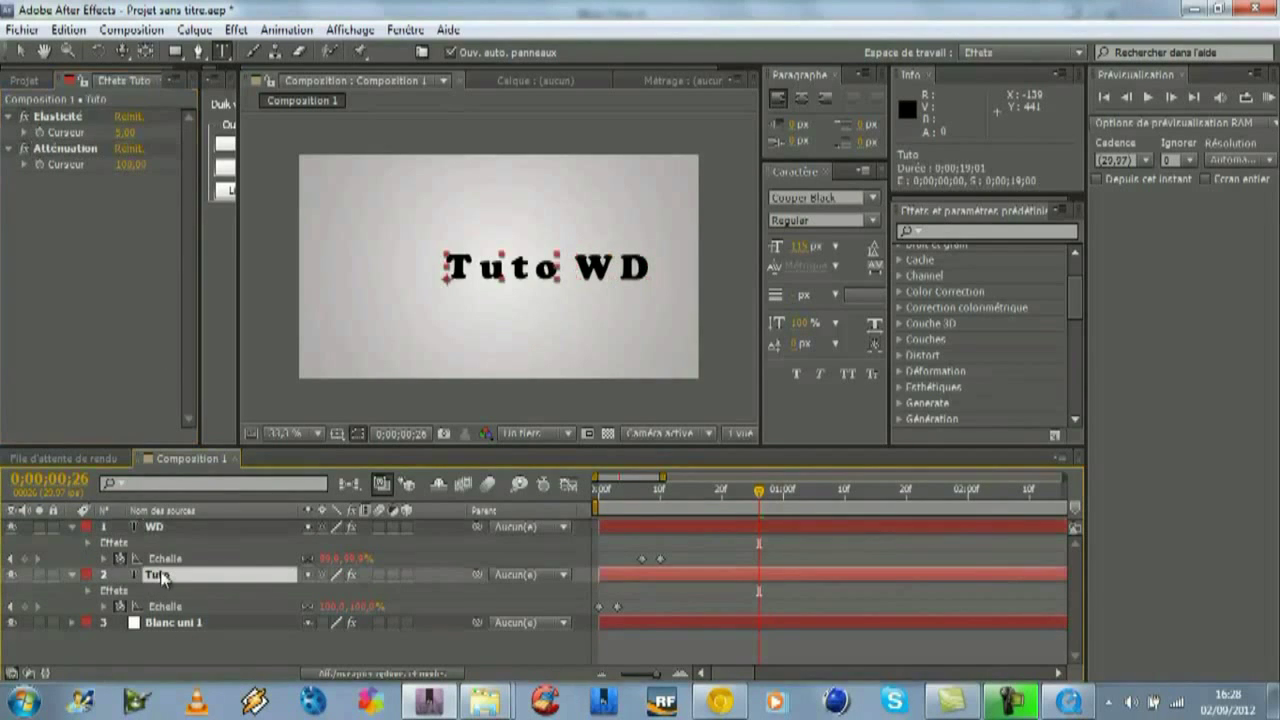
{"action": "left_click", "coordinate": [128, 164]}
{"action": "type", "text": "10"}
{"action": "key", "text": "Return"}
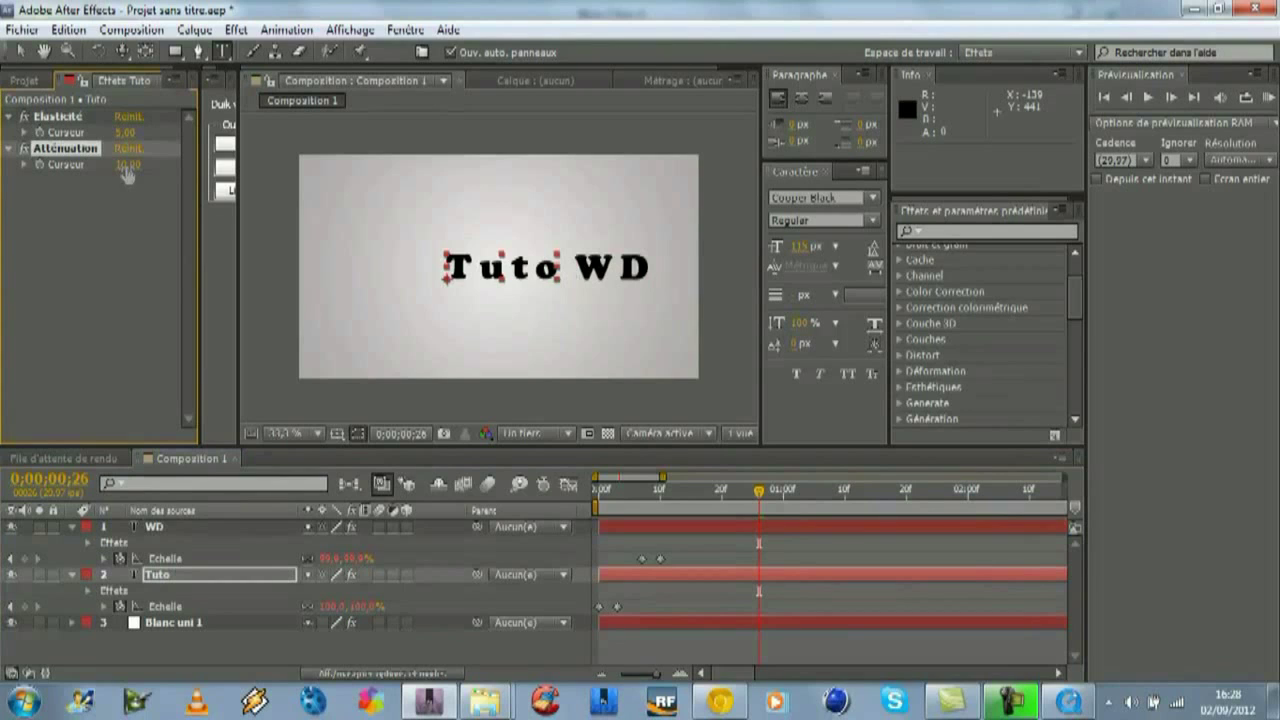
Step: Preview the Tuto and WD bounce from the start of the composition with the adjusted attenuation
{"action": "left_click", "coordinate": [190, 529]}
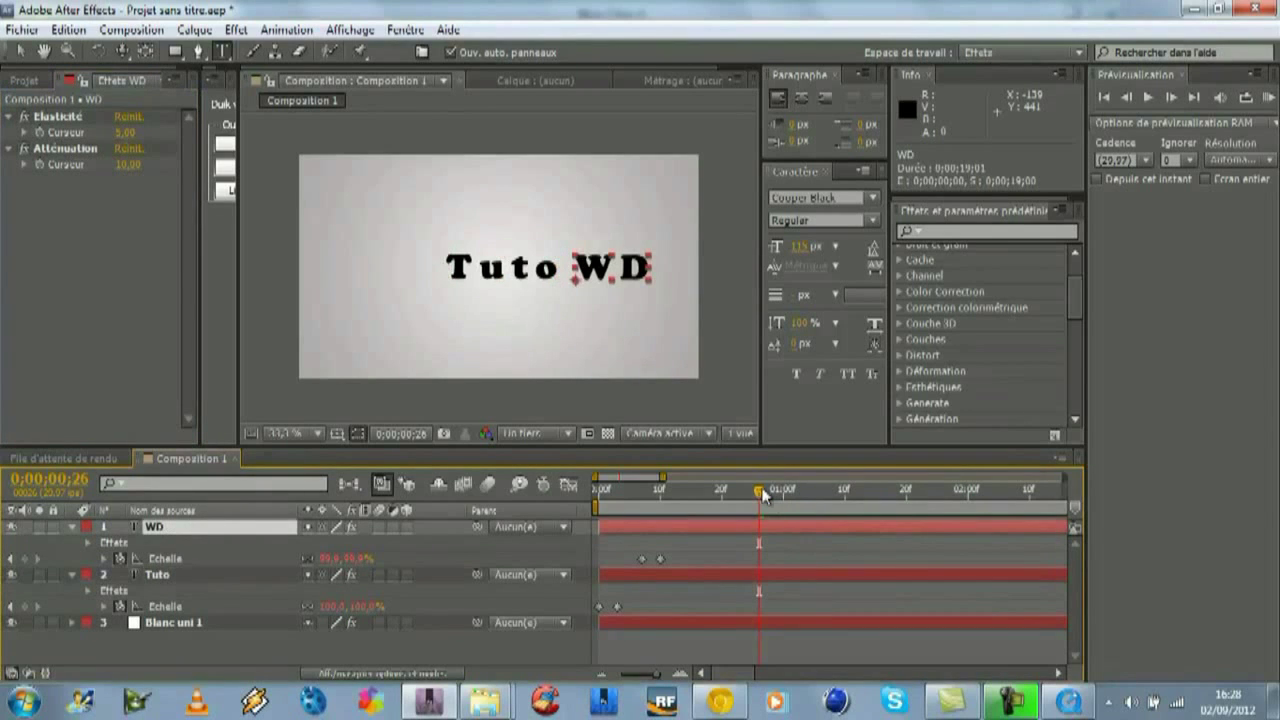
{"action": "key", "text": "space"}
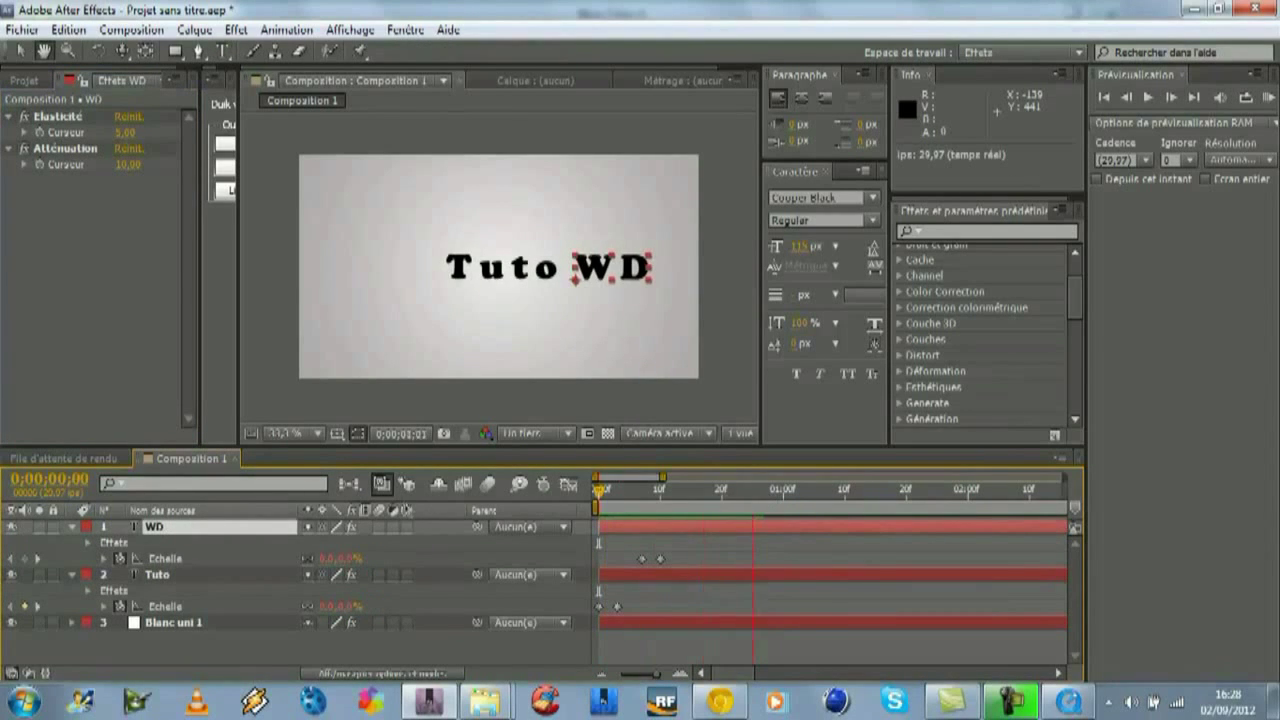
{"action": "key", "text": "ctrl+t"}
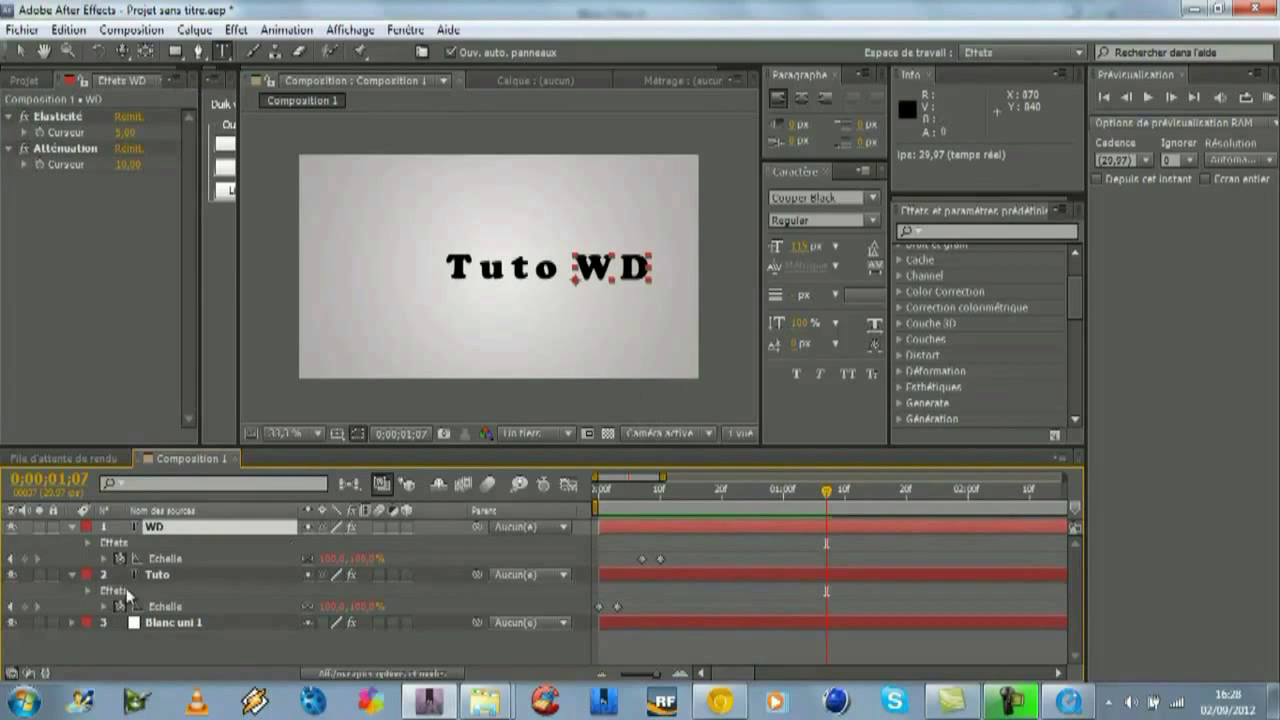
Step: Shift the Tuto and WD text layers together to the left so the words sit centred in the composition
{"action": "left_click", "coordinate": [160, 576]}
{"action": "left_click", "coordinate": [163, 526], "text": "ctrl"}
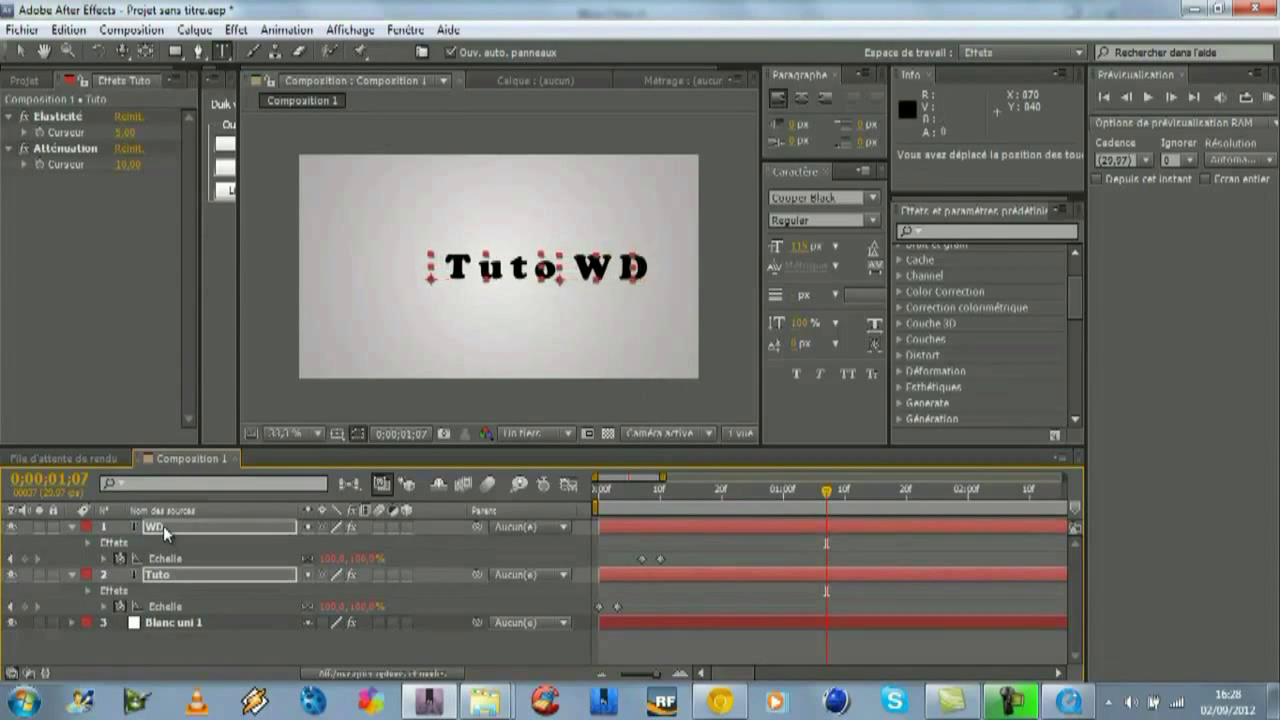
{"action": "key", "text": "Left"}
{"action": "key", "text": "Left"}
{"action": "key", "text": "Left"}
{"action": "key", "text": "Left"}
{"action": "key", "text": "Left"}
{"action": "key", "text": "Left"}
{"action": "key", "text": "Left"}
{"action": "key", "text": "Left"}
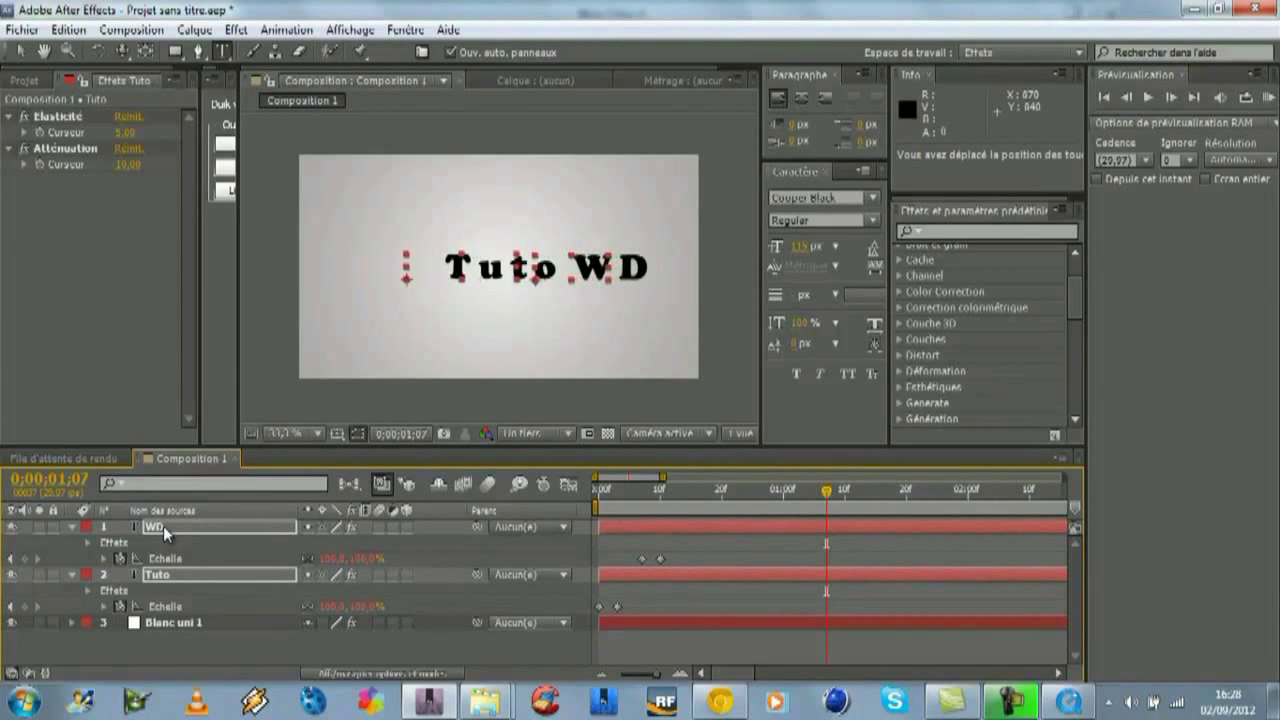
{"action": "key", "text": "Left"}
{"action": "key", "text": "Left"}
{"action": "key", "text": "Left"}
{"action": "key", "text": "Left"}
{"action": "key", "text": "Left"}
{"action": "key", "text": "Left"}
{"action": "key", "text": "Left"}
{"action": "key", "text": "Left"}
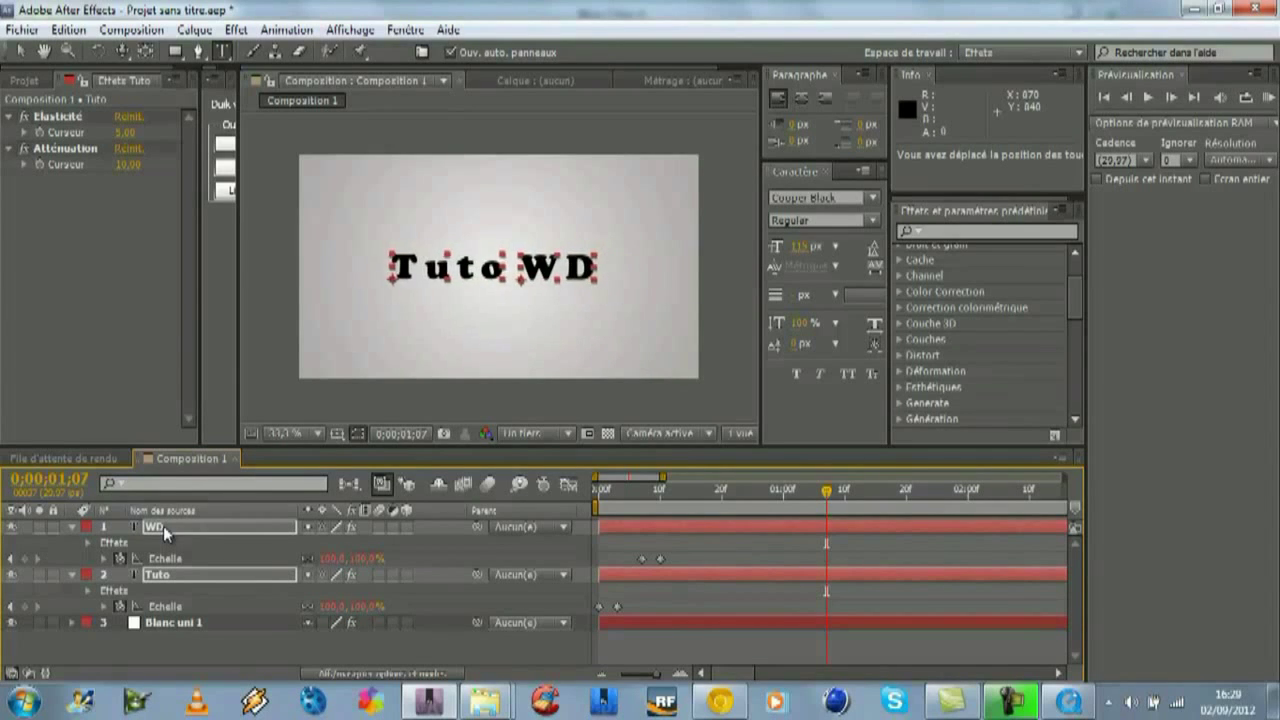
{"action": "left_click", "coordinate": [310, 644]}
Step: Preview the bounce of the repositioned Tuto and WD texts from near the start of the composition
{"action": "left_click", "coordinate": [604, 490]}
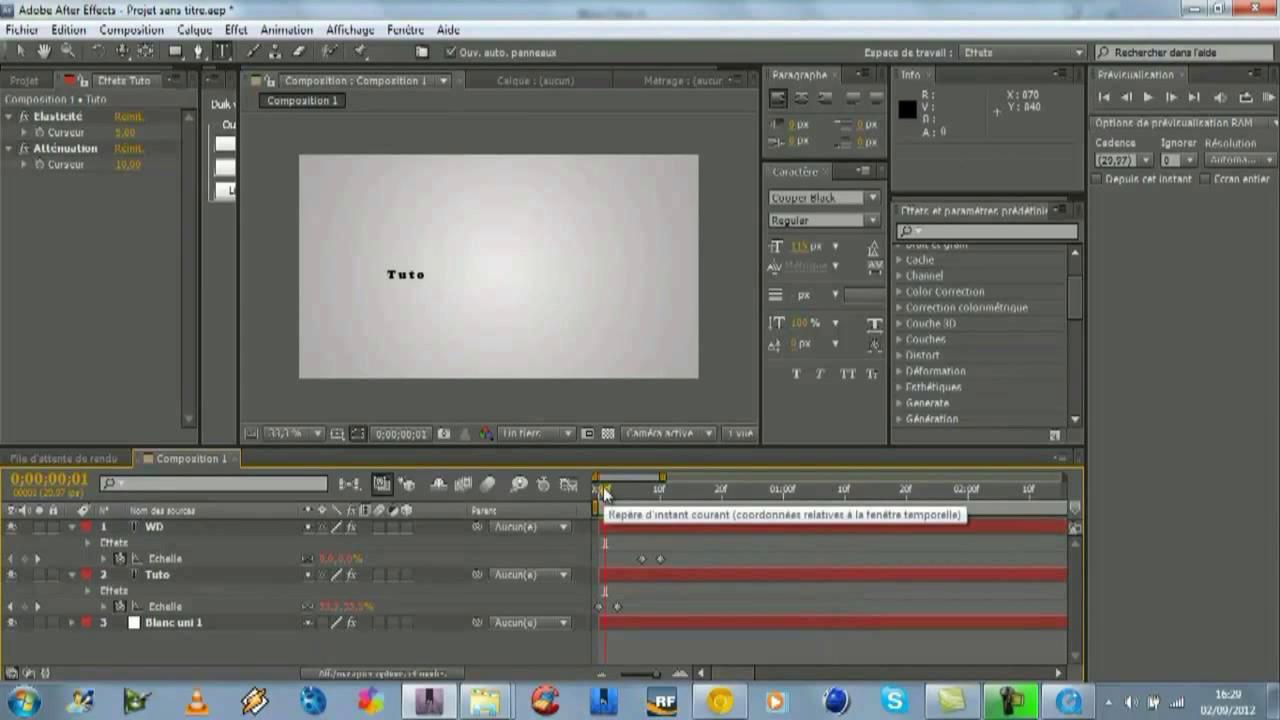
{"action": "key", "text": "space"}
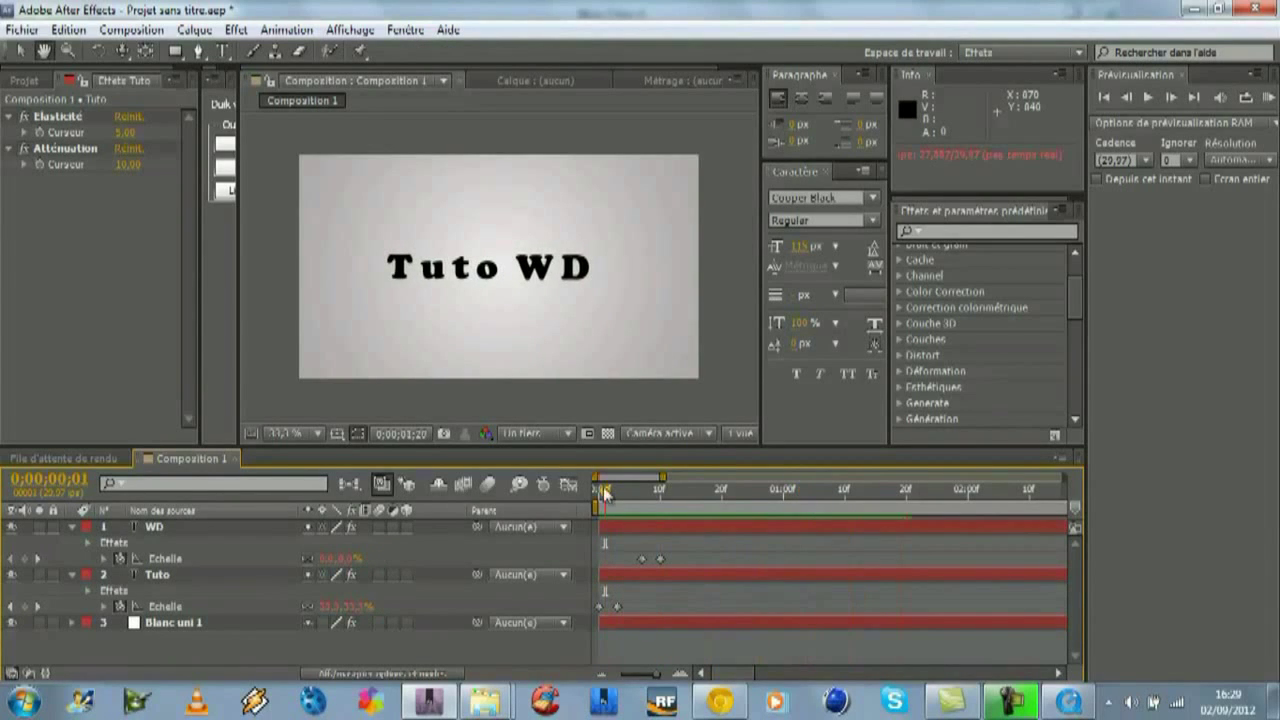
{"action": "key", "text": "ctrl+t"}
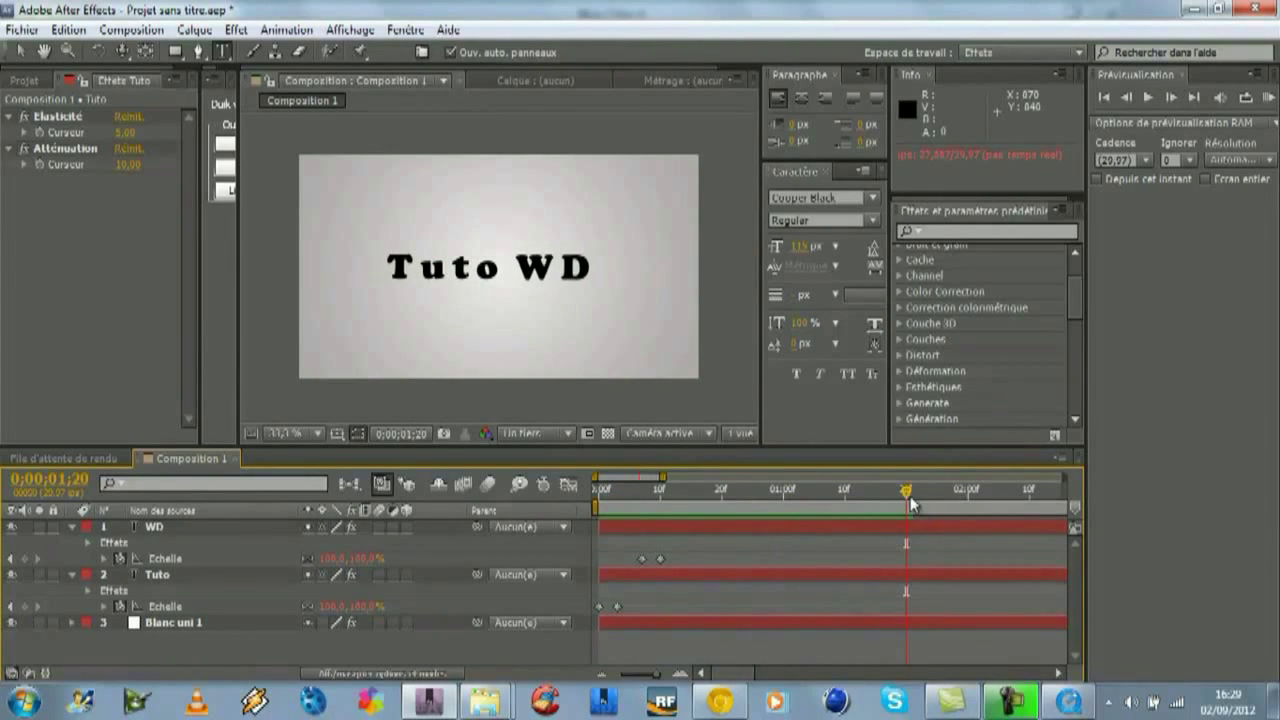
{"action": "left_click_drag", "start_coordinate": [908, 495], "coordinate": [733, 490]}
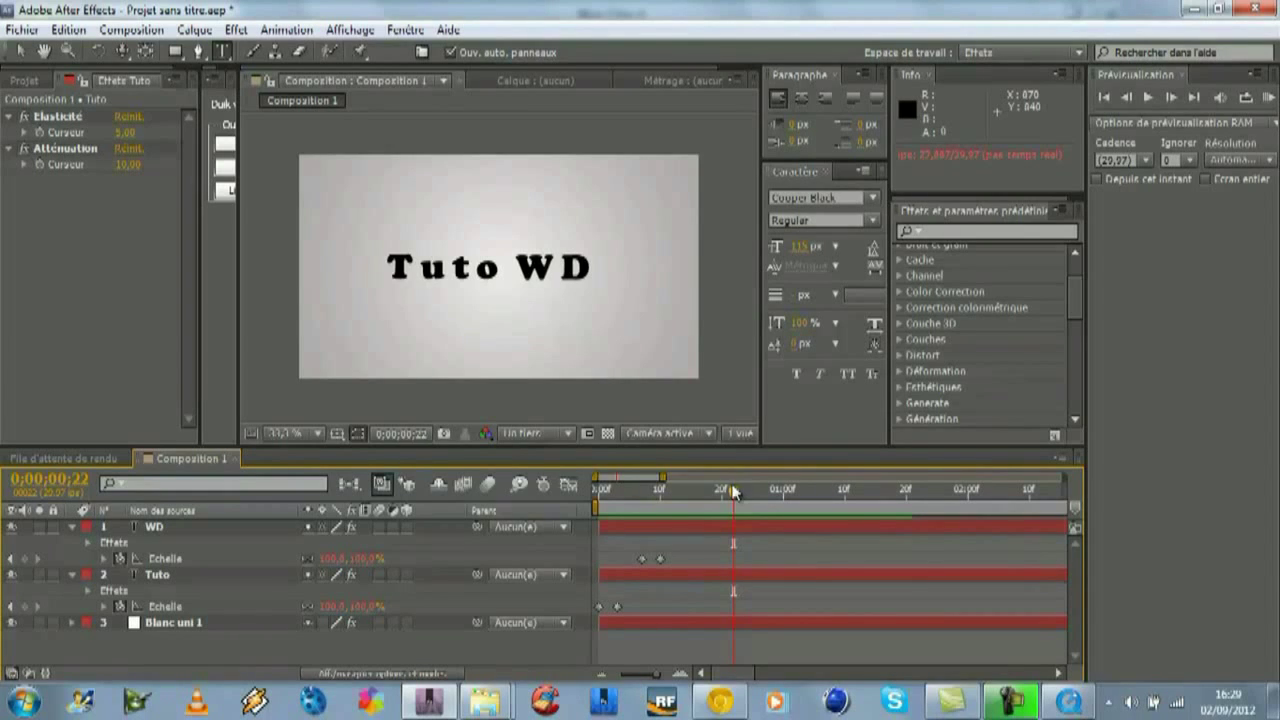
Step: Minimize After Effects, scrub through the end of the Mon Film 4 video in the media player, and close the player
{"action": "left_click", "coordinate": [1187, 8]}
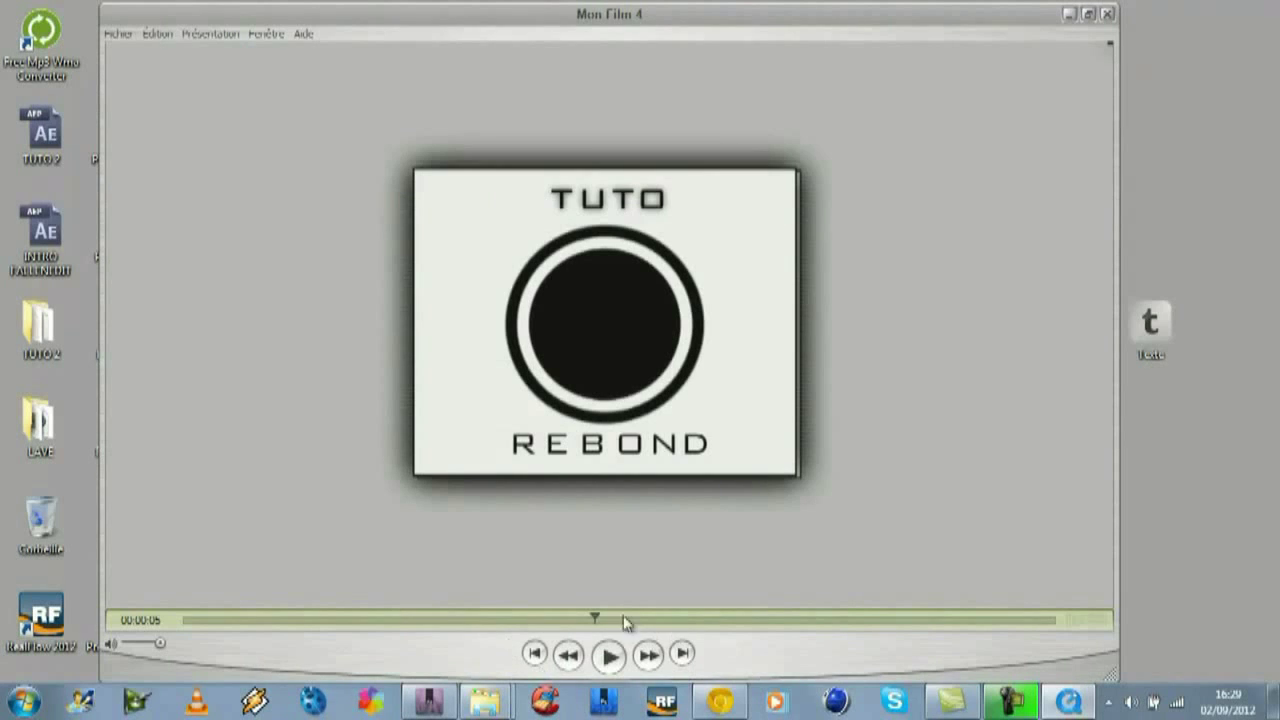
{"action": "left_click_drag", "start_coordinate": [597, 617], "coordinate": [959, 621]}
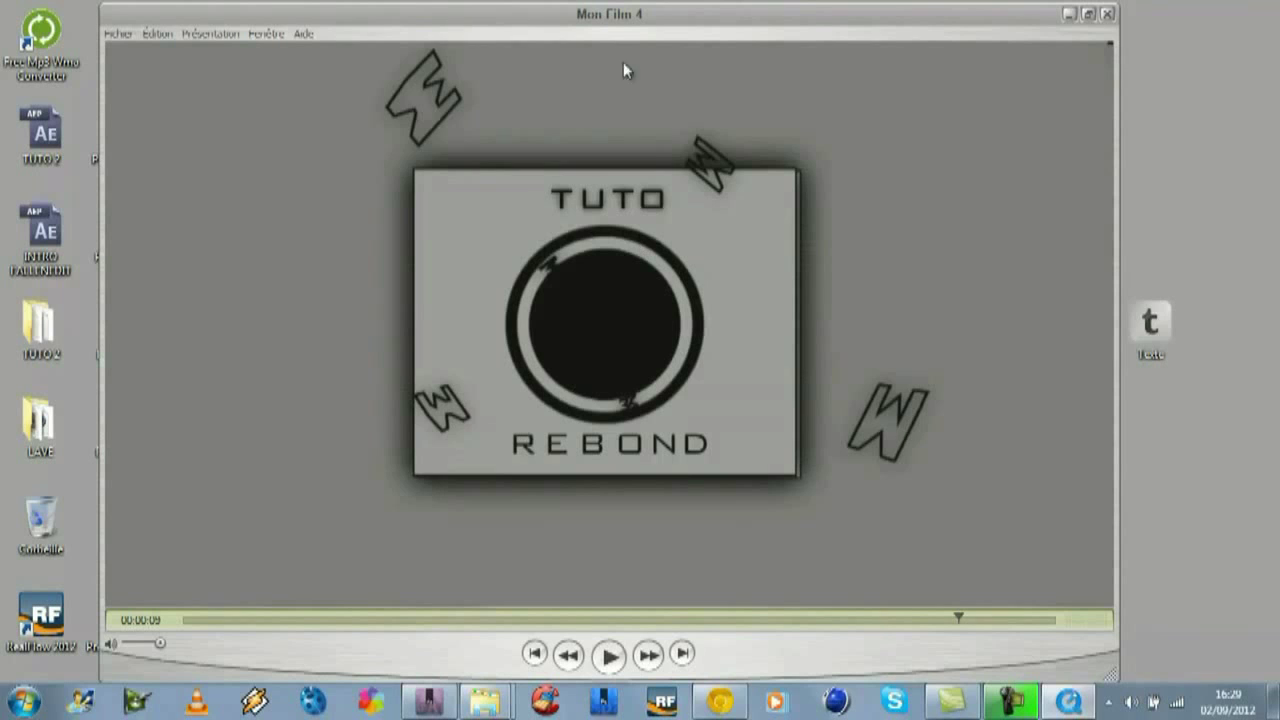
{"action": "left_click_drag", "start_coordinate": [958, 622], "coordinate": [1046, 675]}
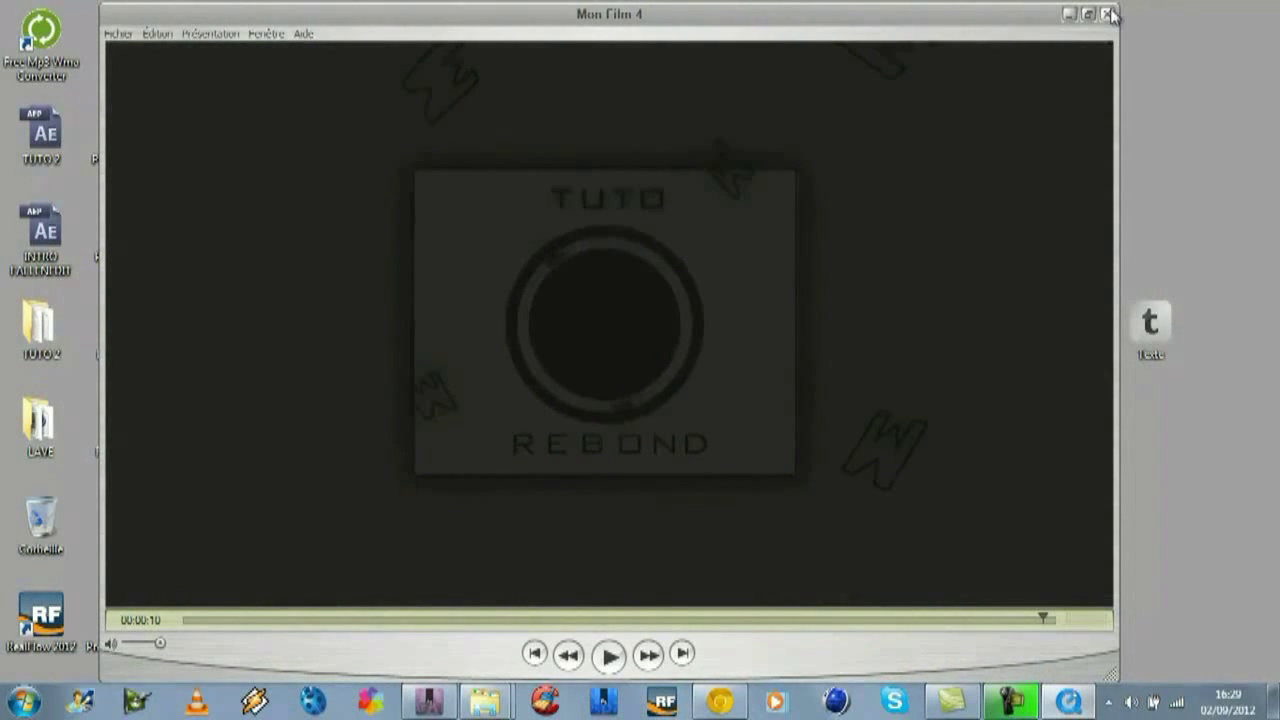
{"action": "left_click", "coordinate": [1108, 14]}
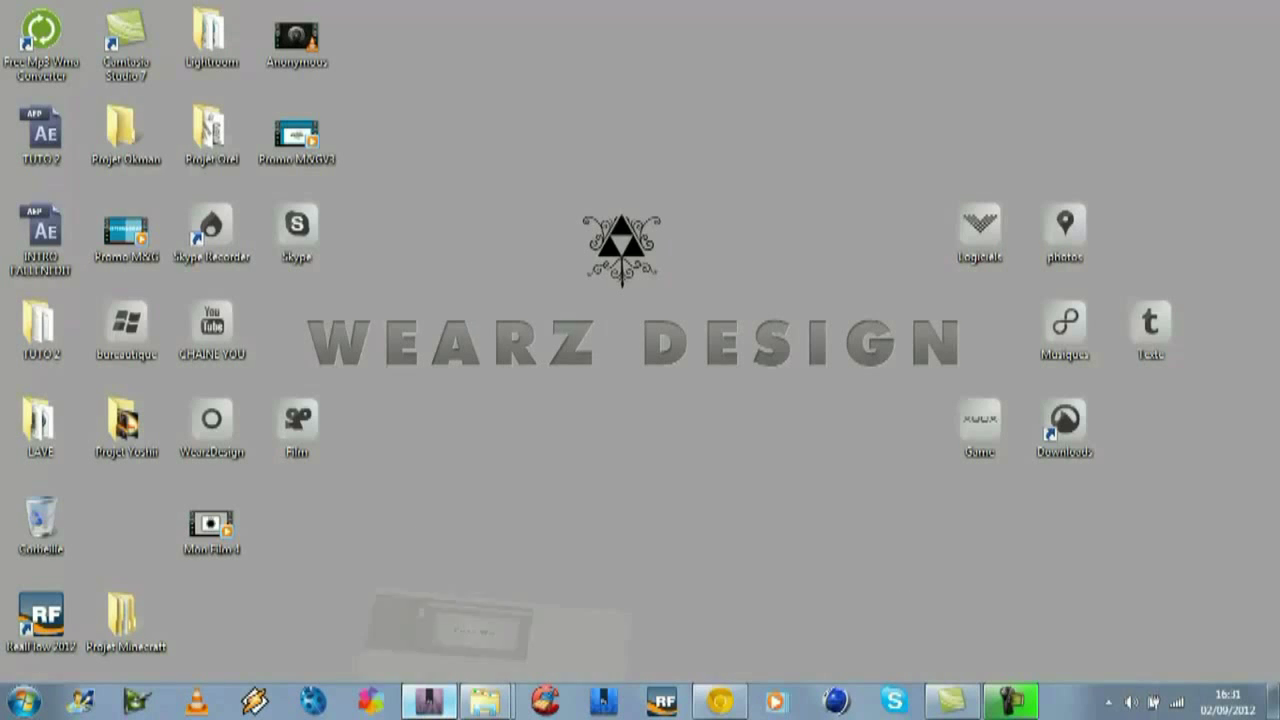
Step: Switch back to After Effects, preview the text bounce again, and widen the composition viewer by narrowing the effect controls area
{"action": "left_click", "coordinate": [429, 700]}
{"action": "left_click_drag", "start_coordinate": [733, 500], "coordinate": [621, 525]}
{"action": "key", "text": "space"}
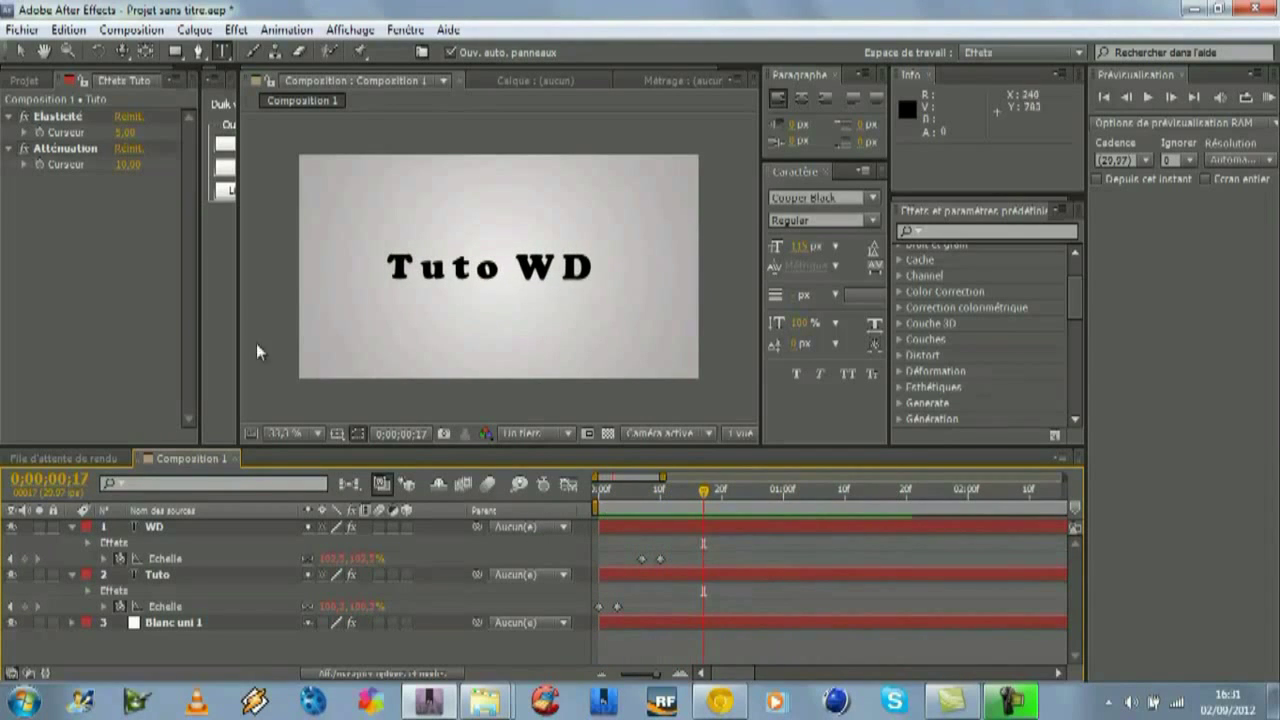
{"action": "left_click_drag", "start_coordinate": [239, 300], "coordinate": [128, 305]}
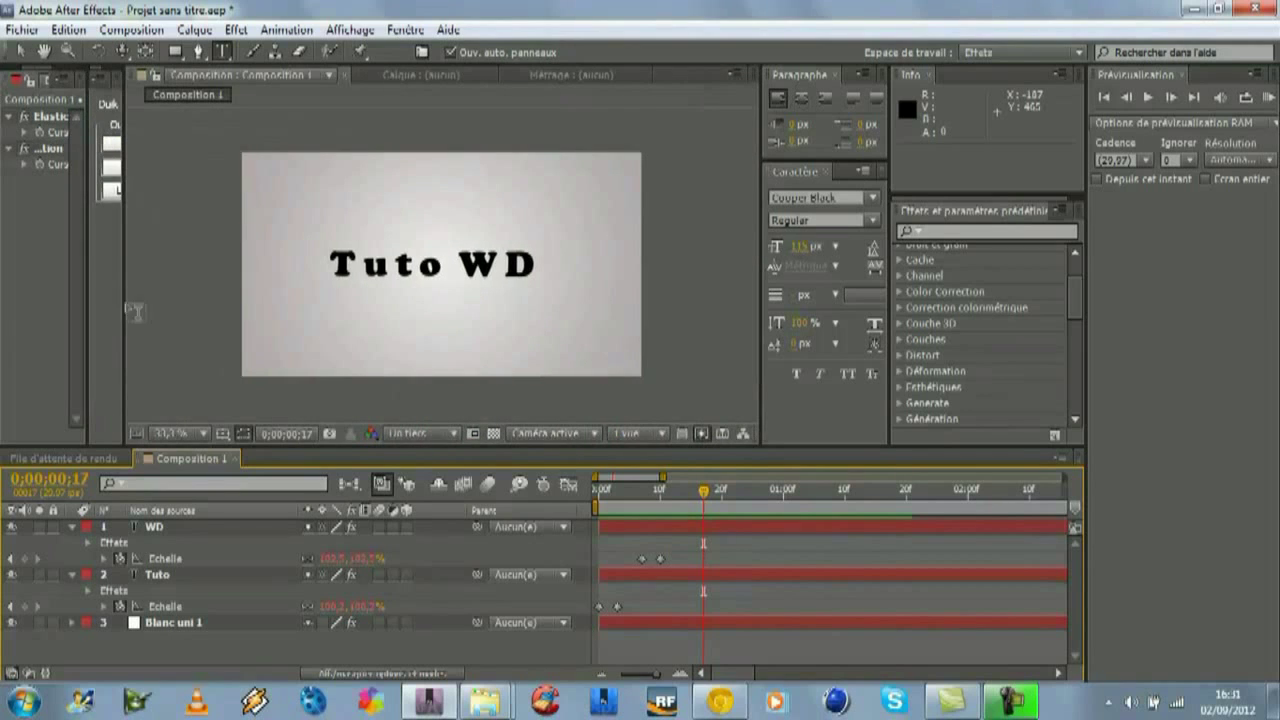
{"action": "left_click", "coordinate": [978, 703]}
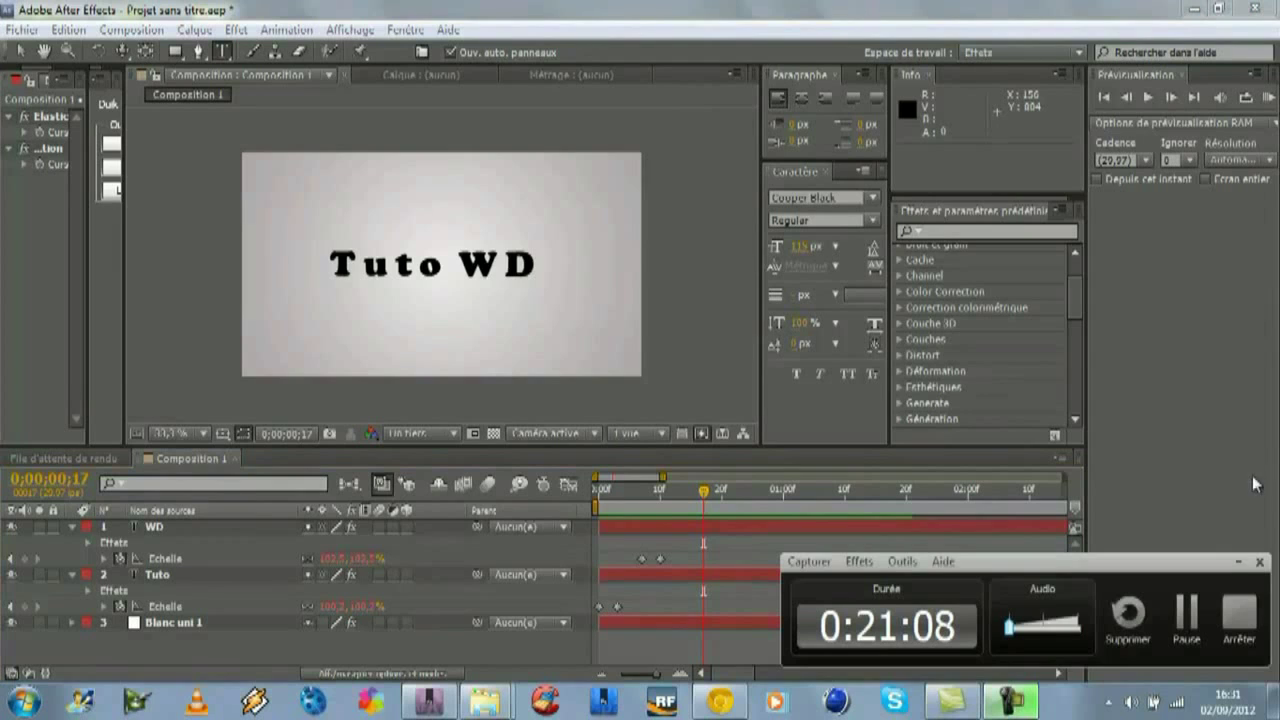
{"action": "left_click", "coordinate": [1238, 566]}
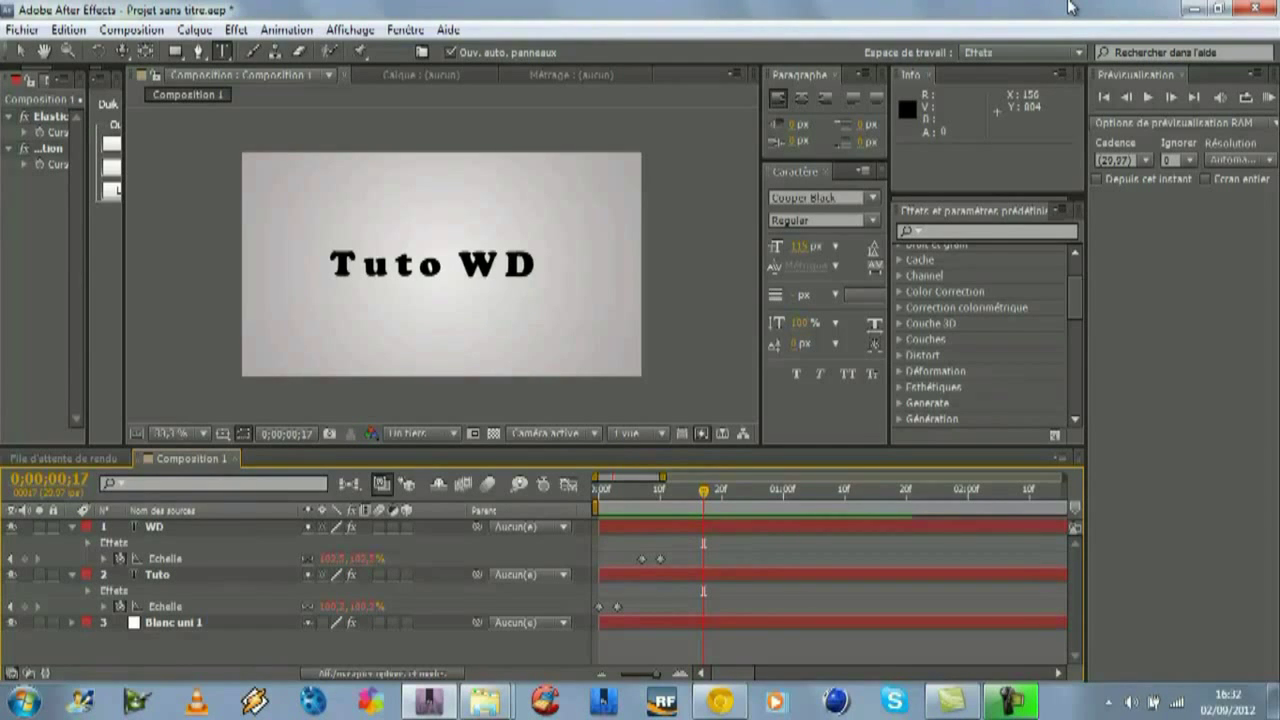
Step: Switch to the browser, look over the YouTube section of the Motion&Graph forum index, and return to After Effects
{"action": "left_click", "coordinate": [722, 700]}
{"action": "left_click", "coordinate": [52, 10]}
{"action": "left_click_drag", "start_coordinate": [1272, 168], "coordinate": [1274, 450]}
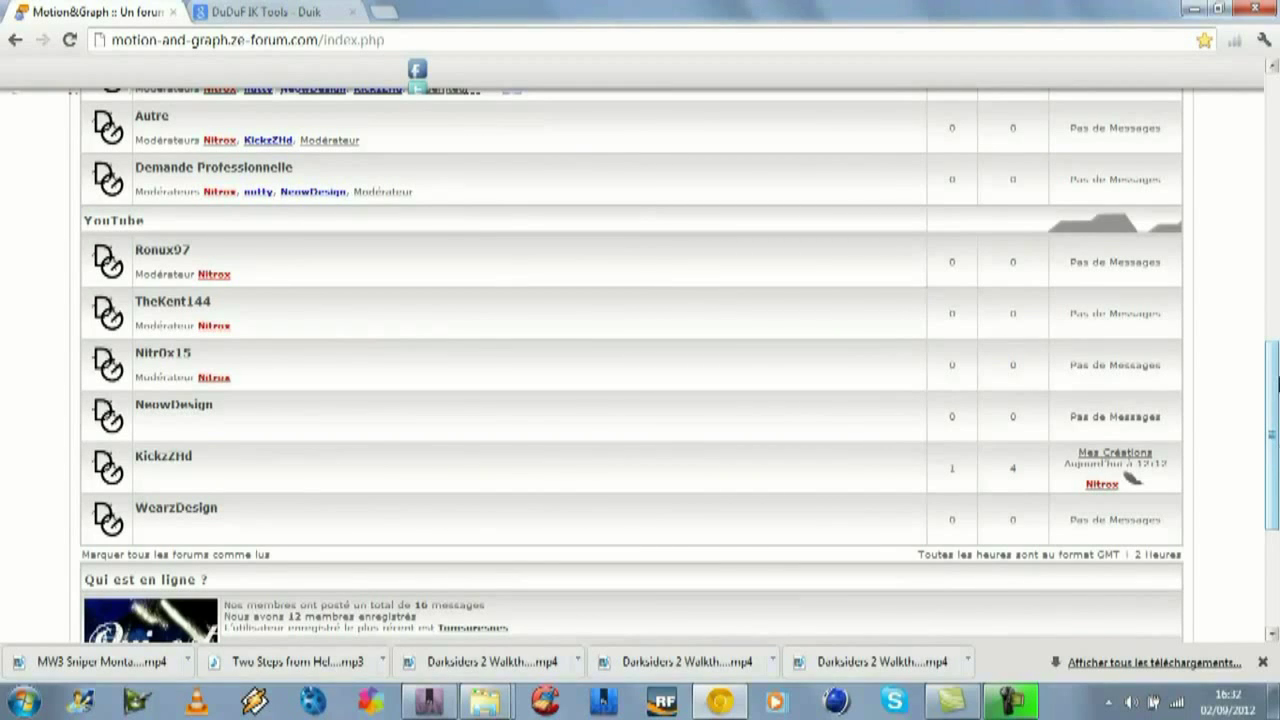
{"action": "left_click_drag", "start_coordinate": [1276, 383], "coordinate": [1276, 374]}
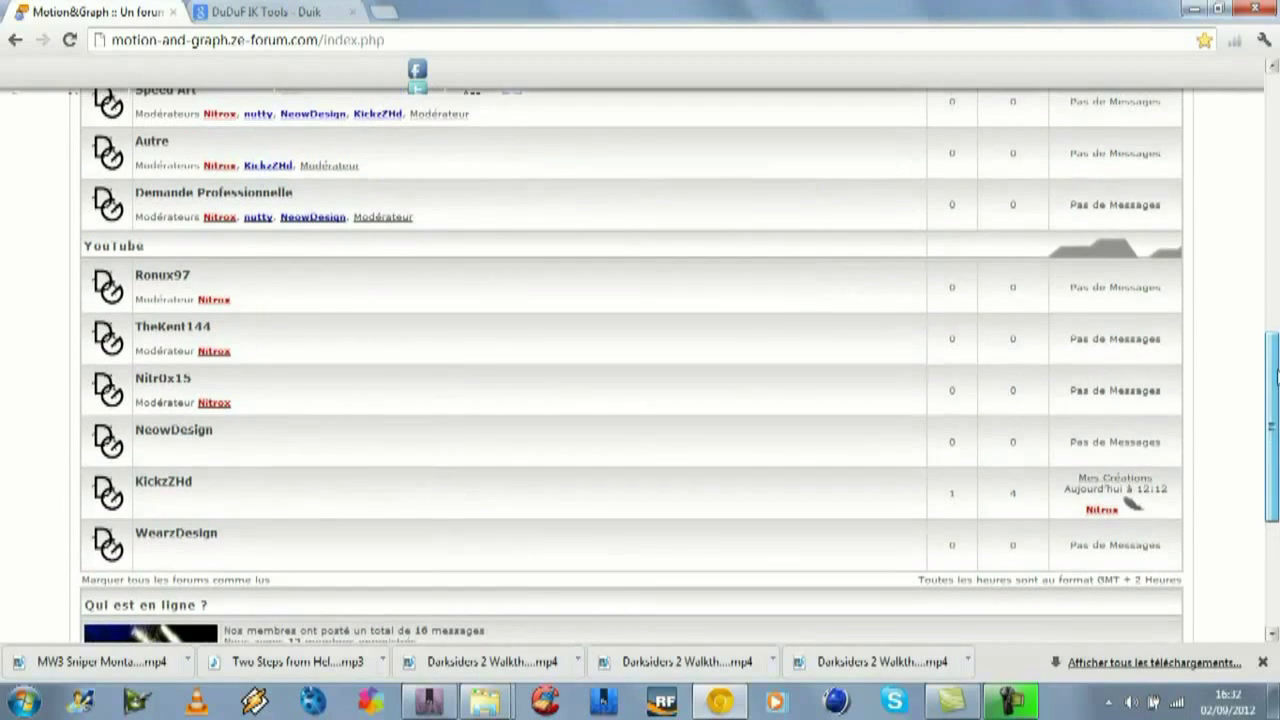
{"action": "left_click", "coordinate": [1195, 12]}
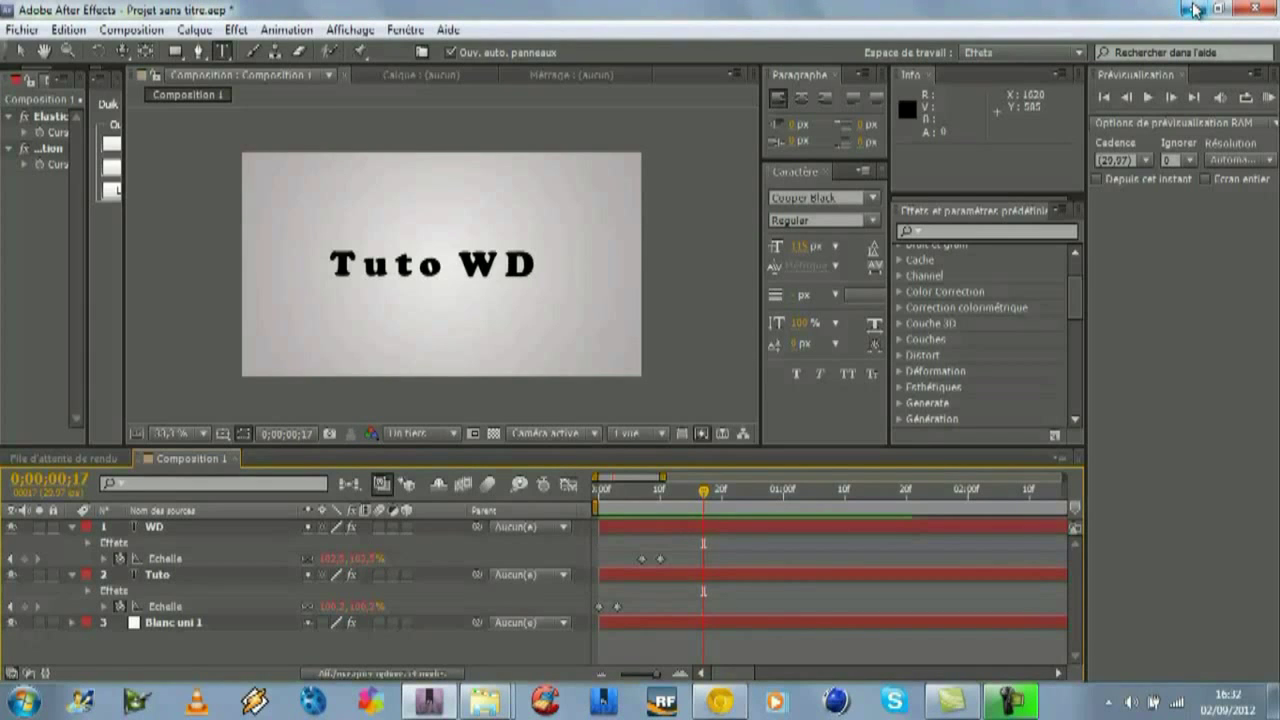